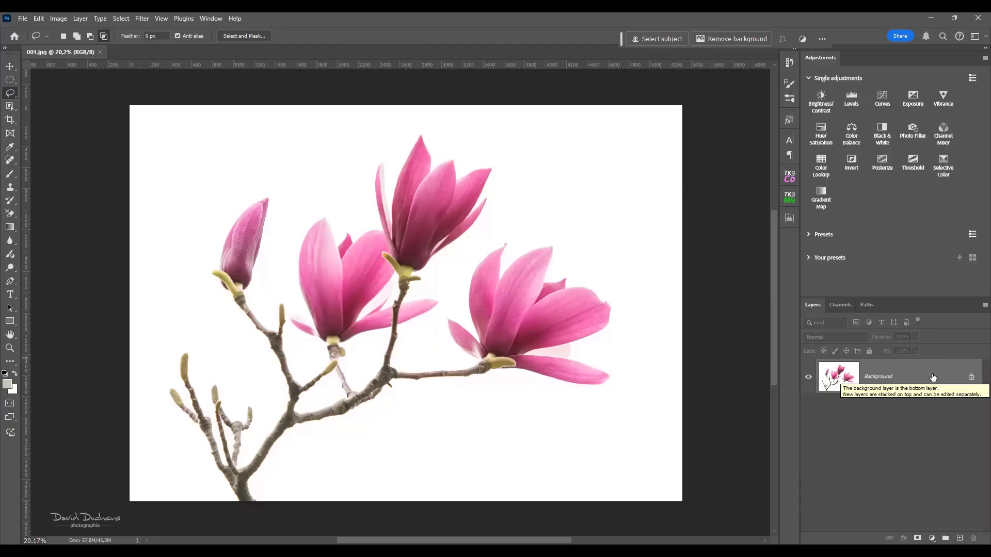
Duplicate the Background layer and hide the original
key("ctrl+j")
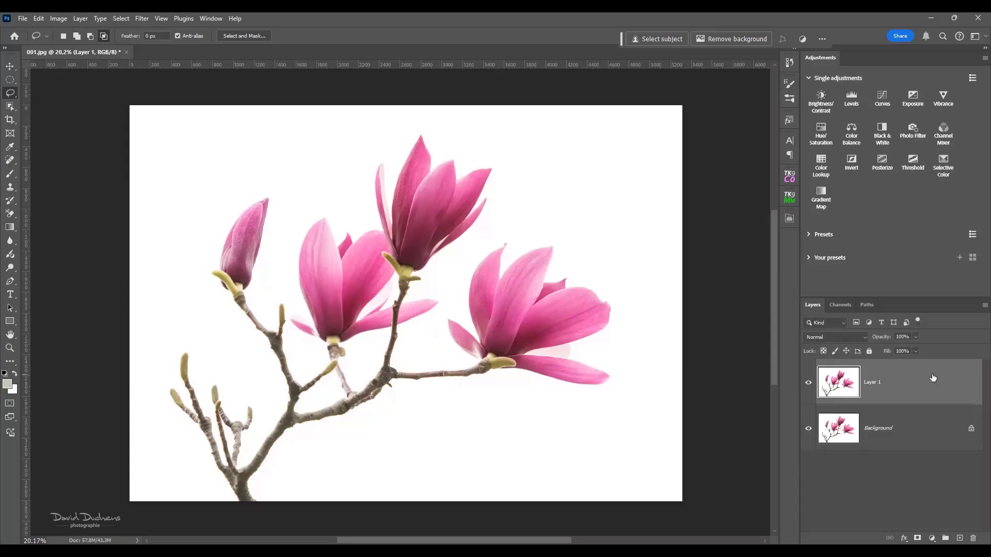
left_click(808, 428)
Select the magnolia flowers and branch on Layer 1 with the Object Selection tool
left_click(10, 108)
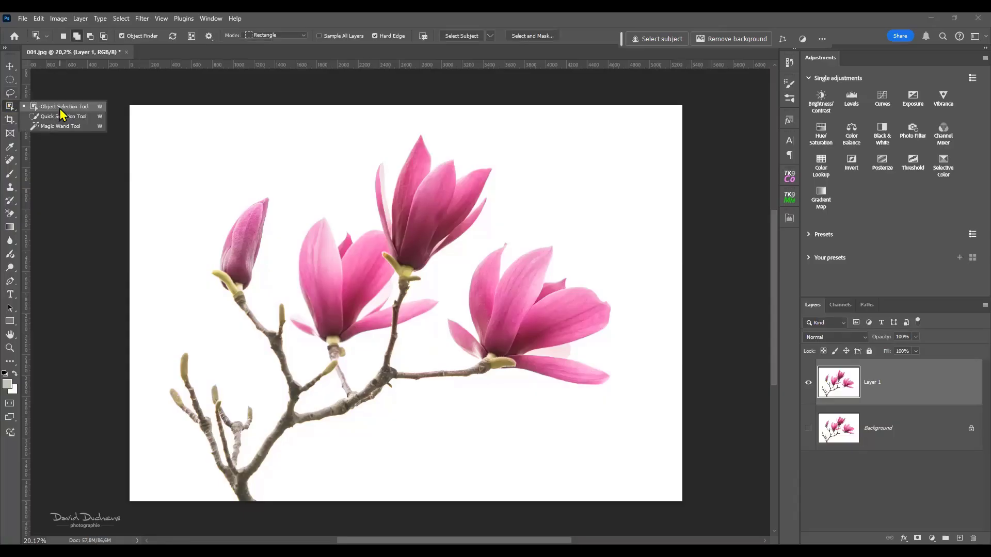
scroll(212, 218, "up", 3)
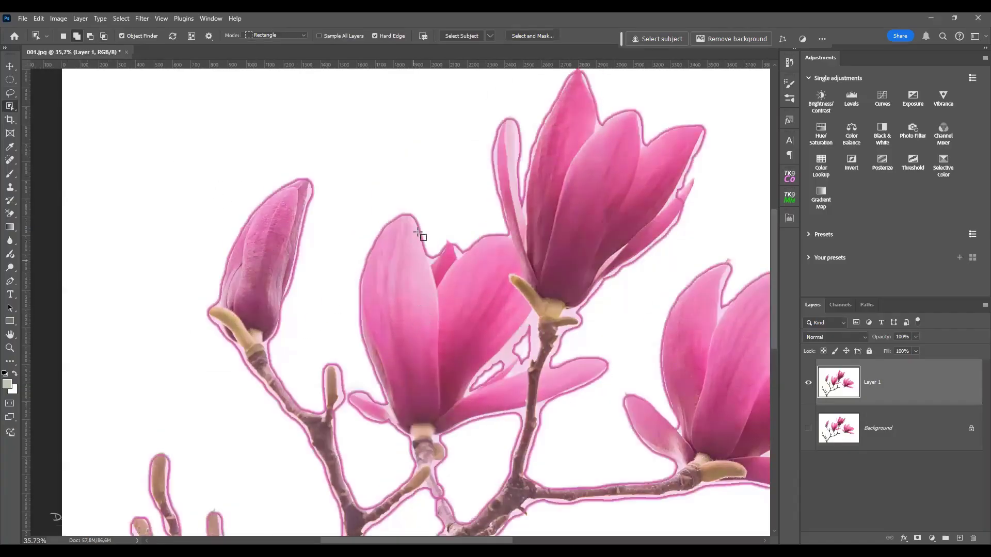
scroll(283, 232, "down", 2)
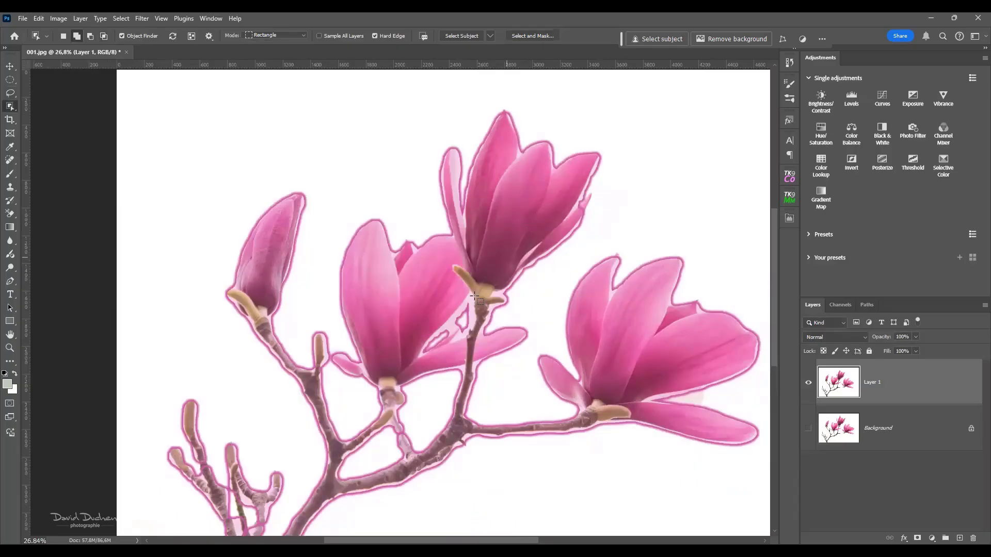
left_click(269, 280)
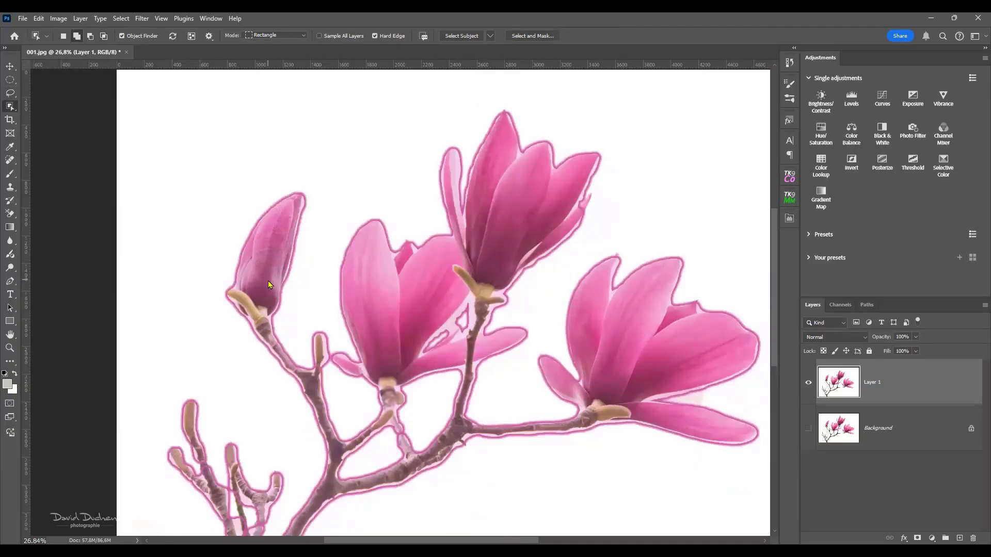
Examine the selection's edges up close around the bud, petals, petal gaps and twigs, with the Lasso tool active
left_click(10, 94)
scroll(237, 281, "up", 6)
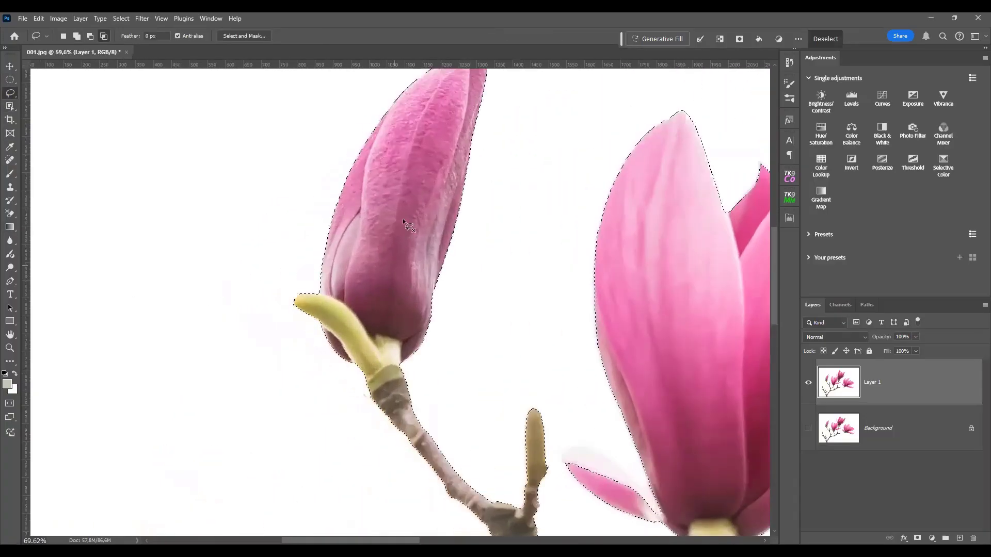
left_click_drag(450, 221, 372, 195)
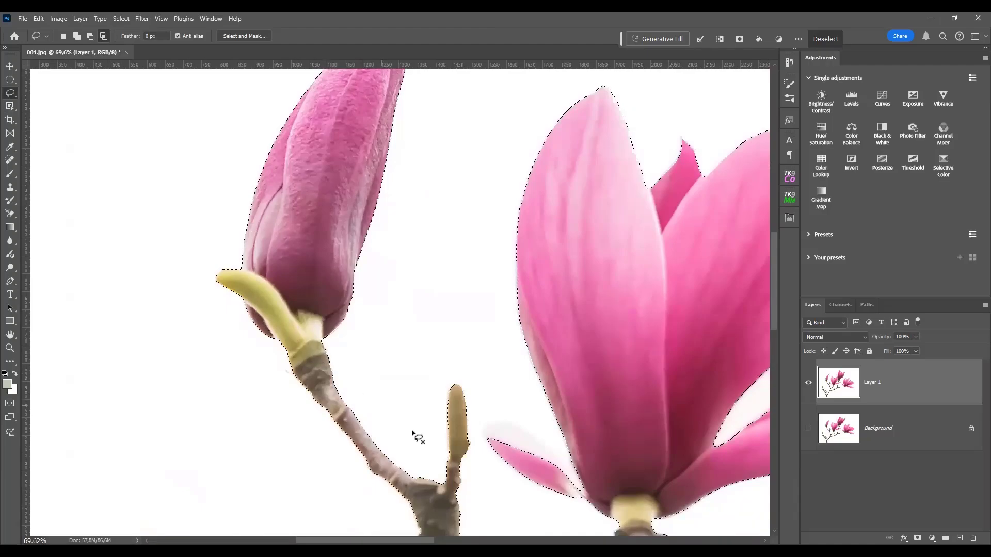
left_click_drag(454, 201, 210, 259)
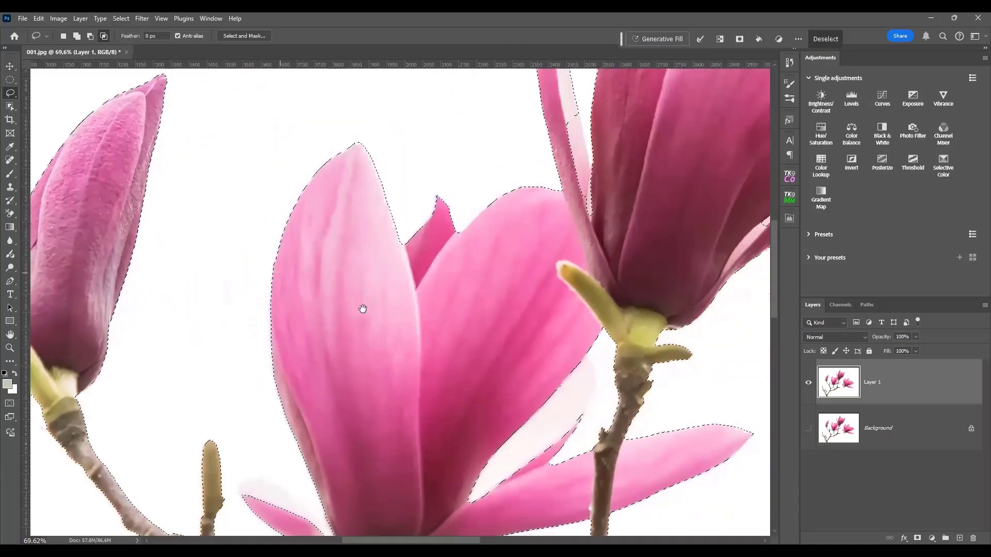
left_click_drag(542, 402, 375, 271)
scroll(420, 227, "up", 2)
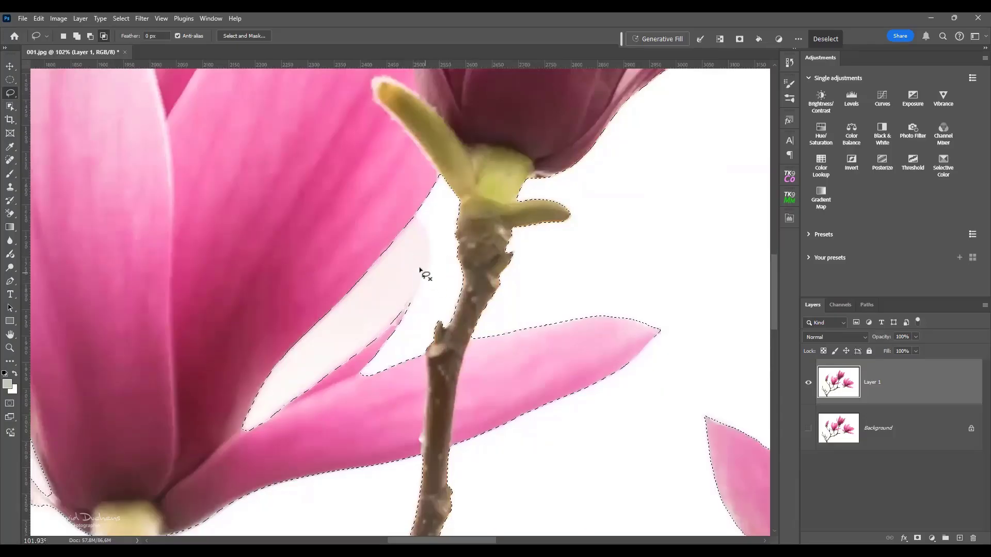
scroll(431, 288, "down", 3)
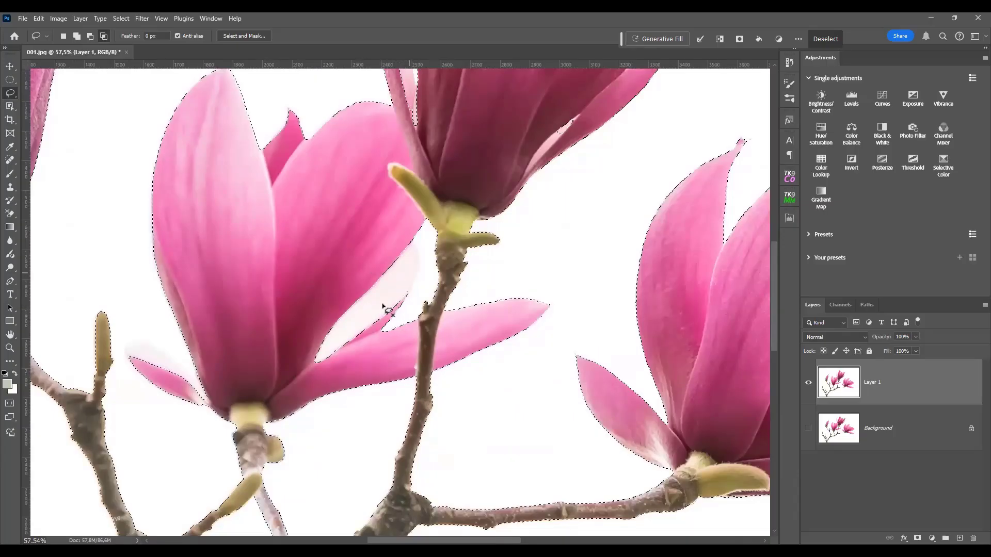
left_click_drag(372, 400, 318, 279)
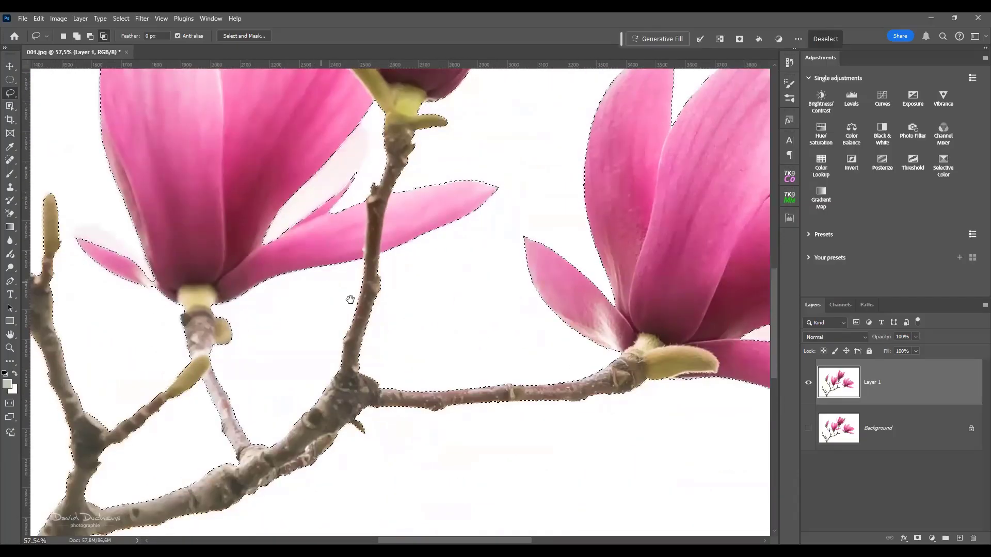
left_click_drag(368, 334, 338, 335)
left_click_drag(522, 299, 433, 327)
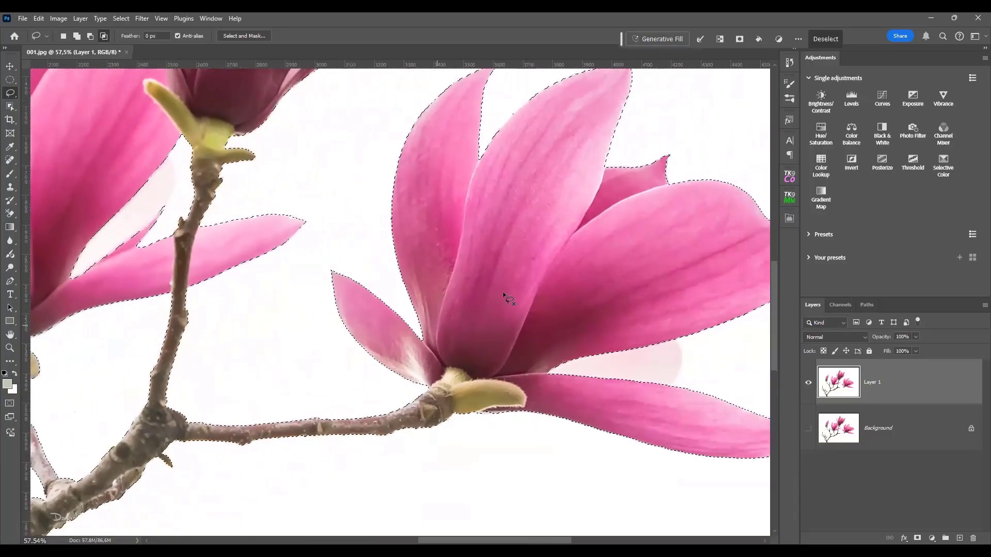
left_click_drag(550, 228, 423, 164)
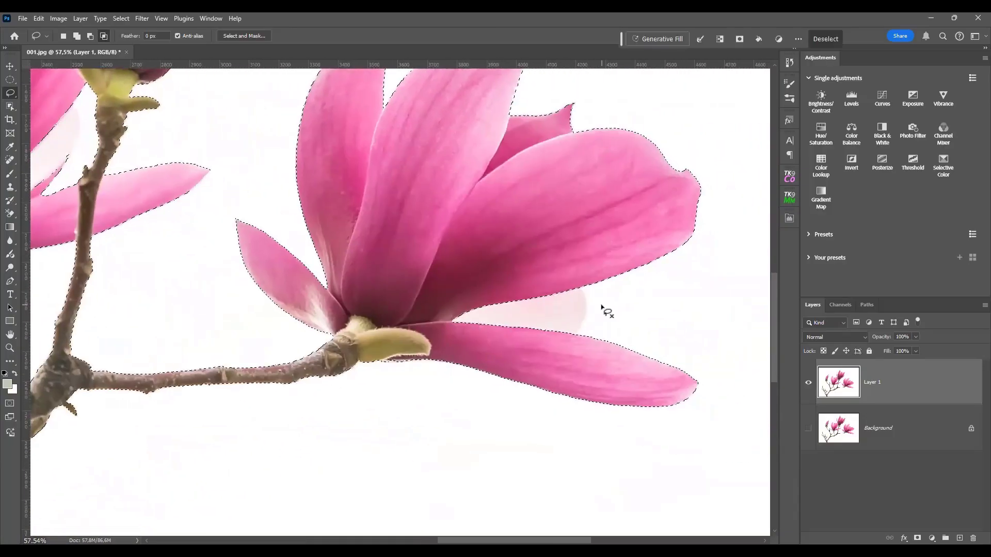
left_click_drag(521, 241, 503, 304)
scroll(487, 185, "up", 6)
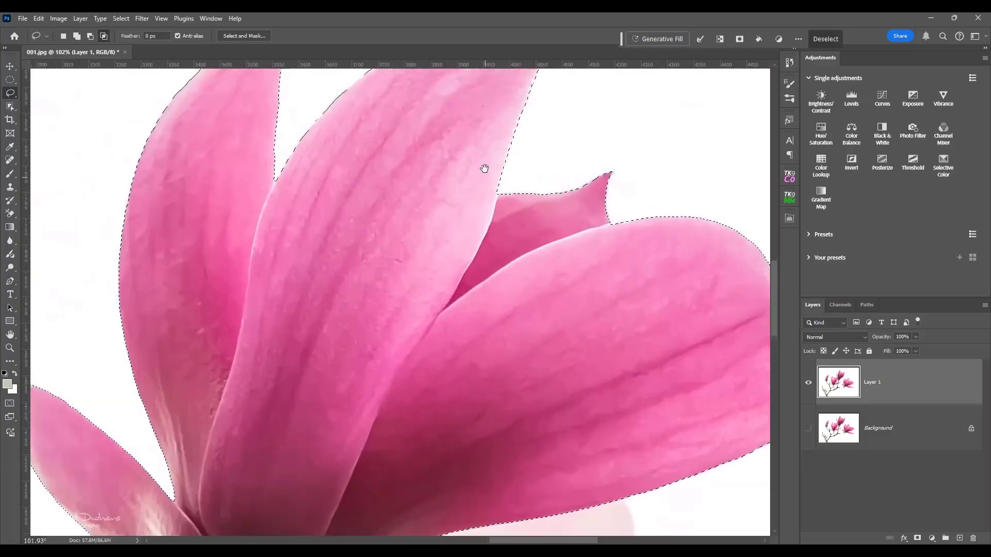
left_click_drag(477, 158, 511, 320)
left_click_drag(355, 202, 523, 385)
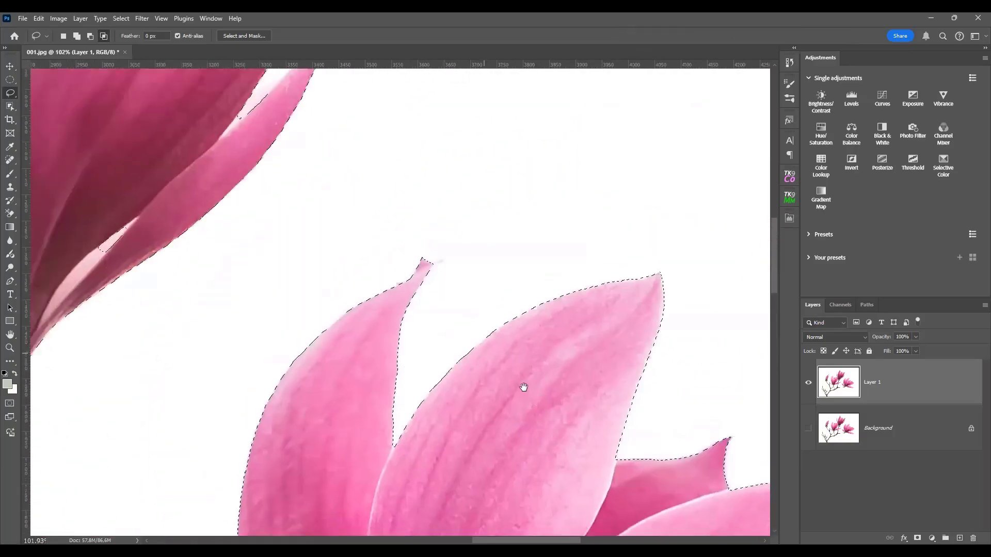
left_click_drag(401, 266, 459, 328)
scroll(277, 394, "up", 4)
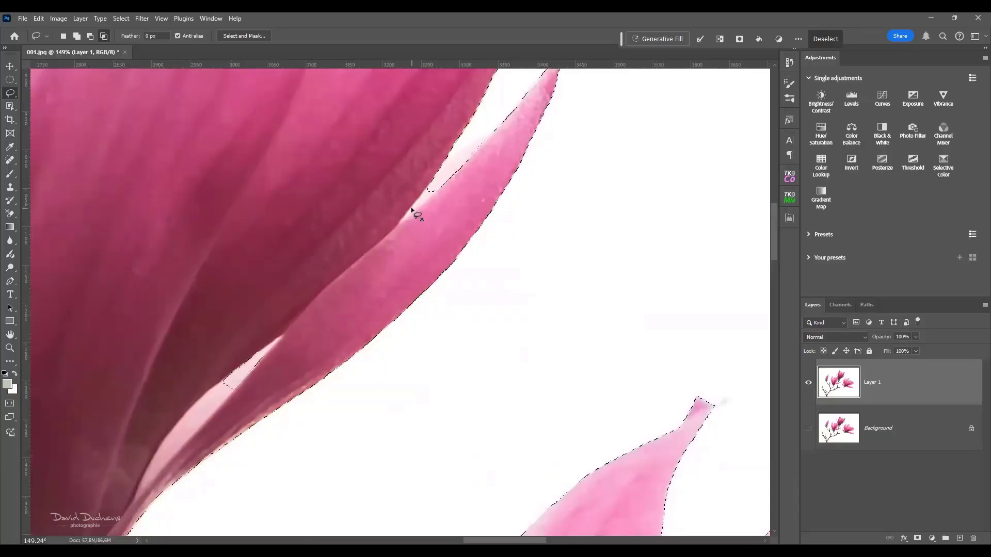
scroll(373, 295, "down", 8)
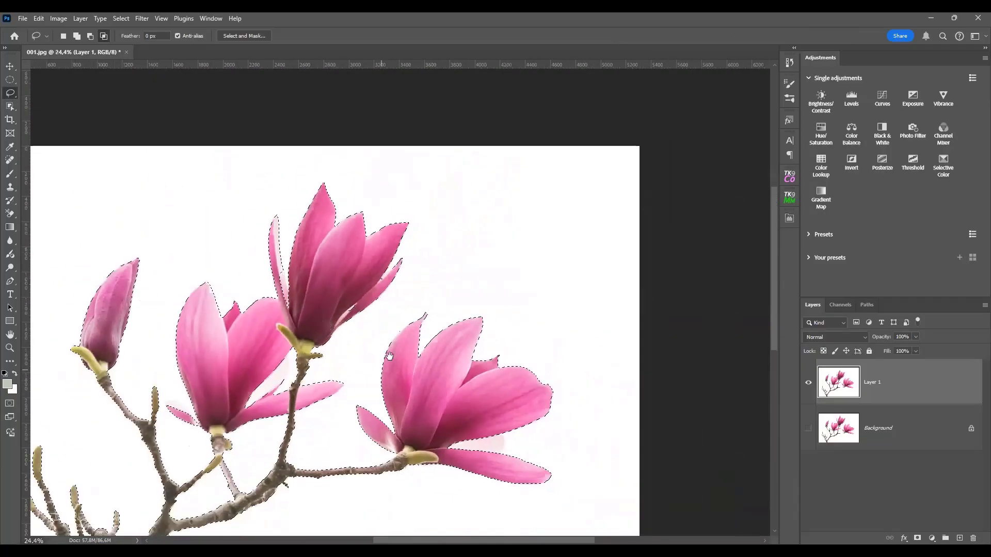
left_click_drag(328, 343, 405, 276)
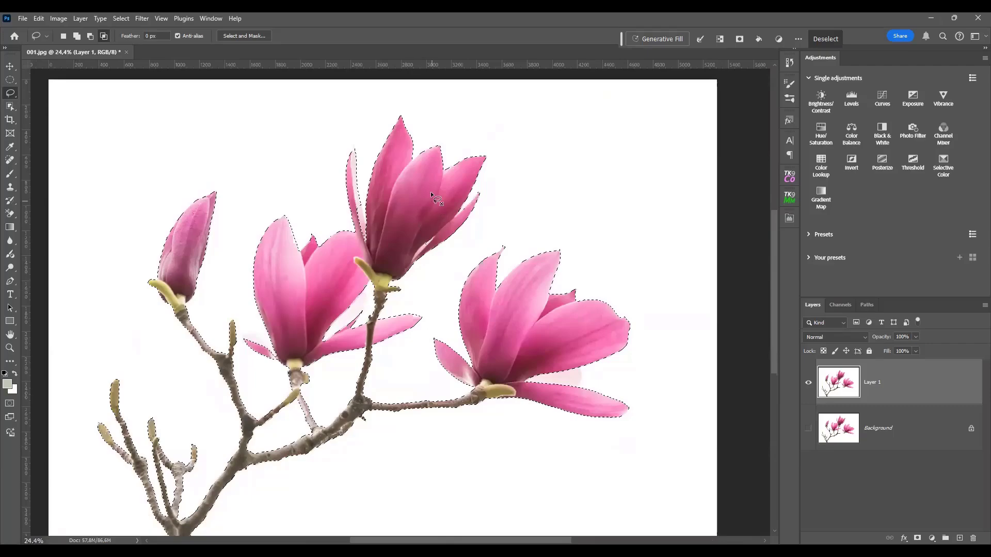
Drop the selection around the magnolia and bring the whole image back into view
left_click(521, 302)
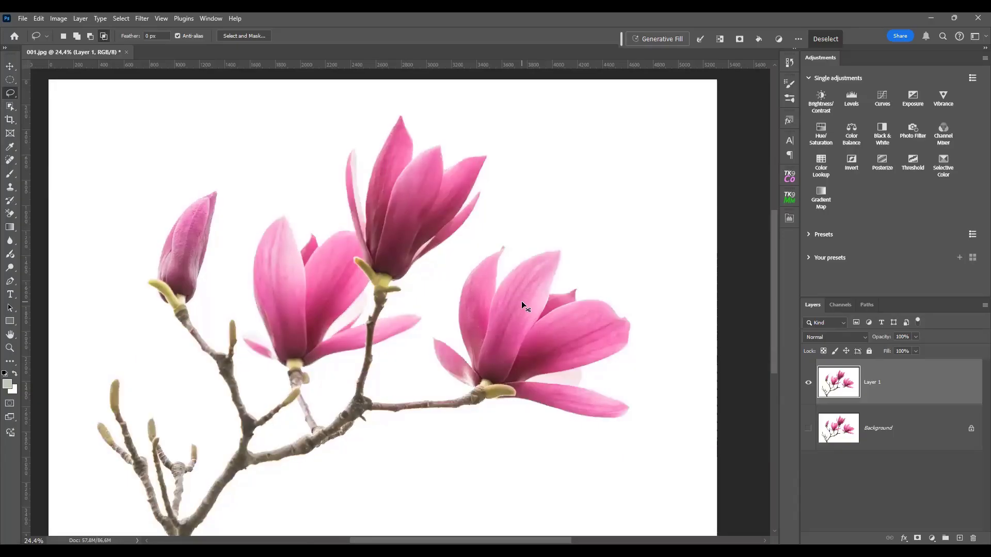
scroll(512, 308, "down", 1)
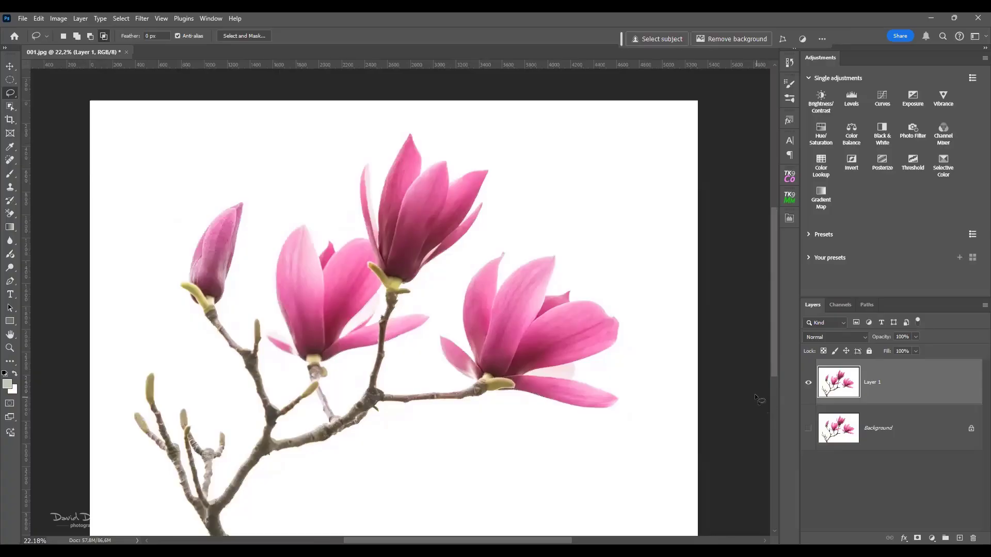
scroll(462, 340, "down", 1)
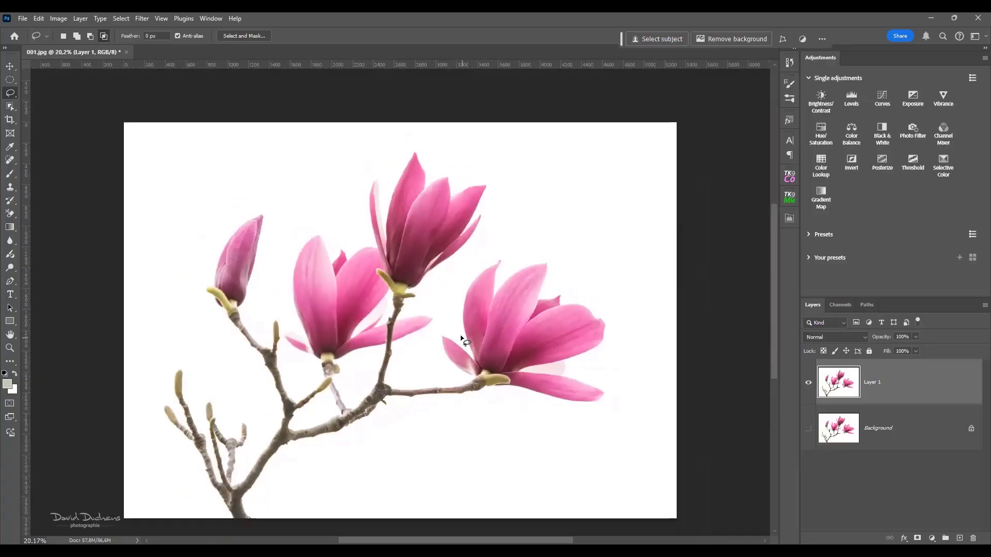
Move Layer 1 down and to the left so empty space opens above and to the right of the magnolia
left_click(10, 66)
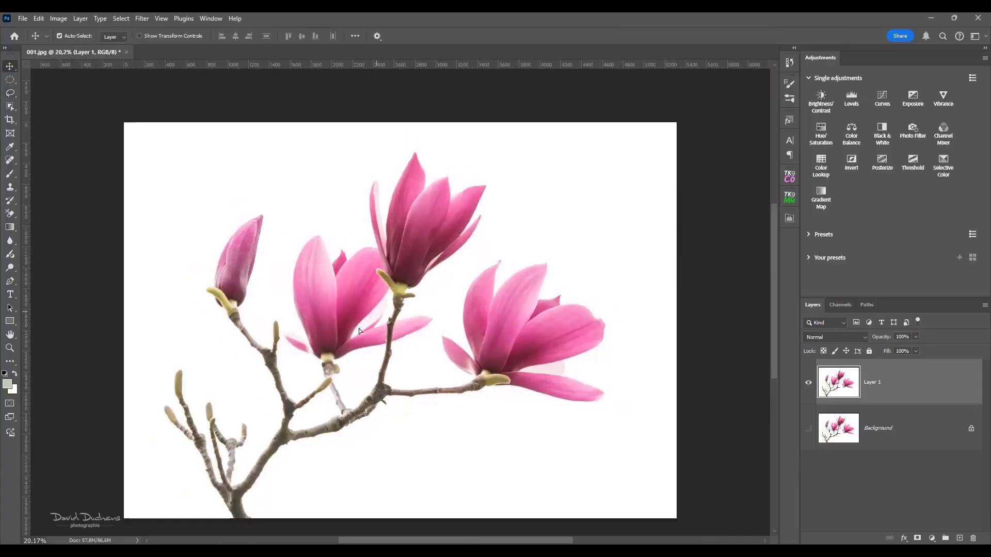
left_click_drag(334, 345, 292, 376)
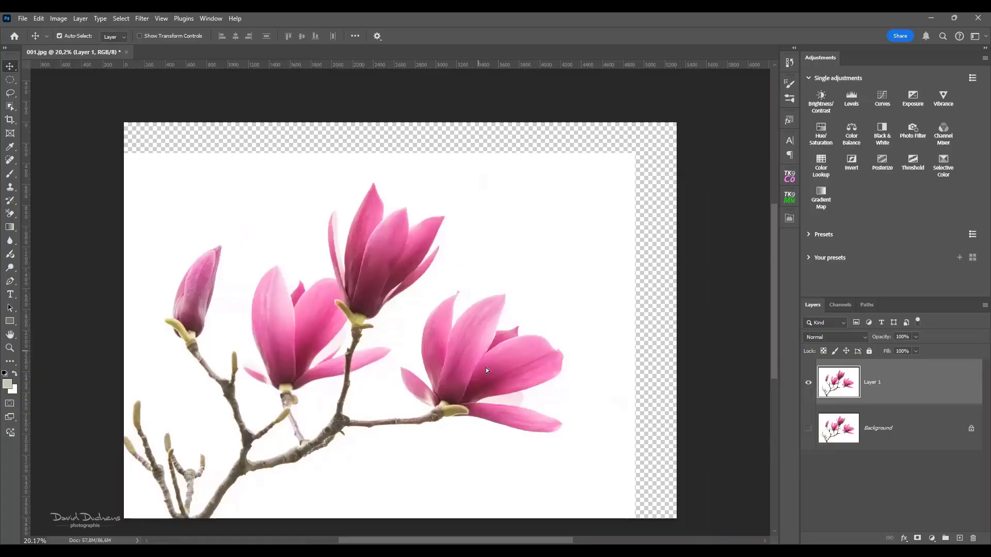
left_click_drag(485, 367, 495, 381)
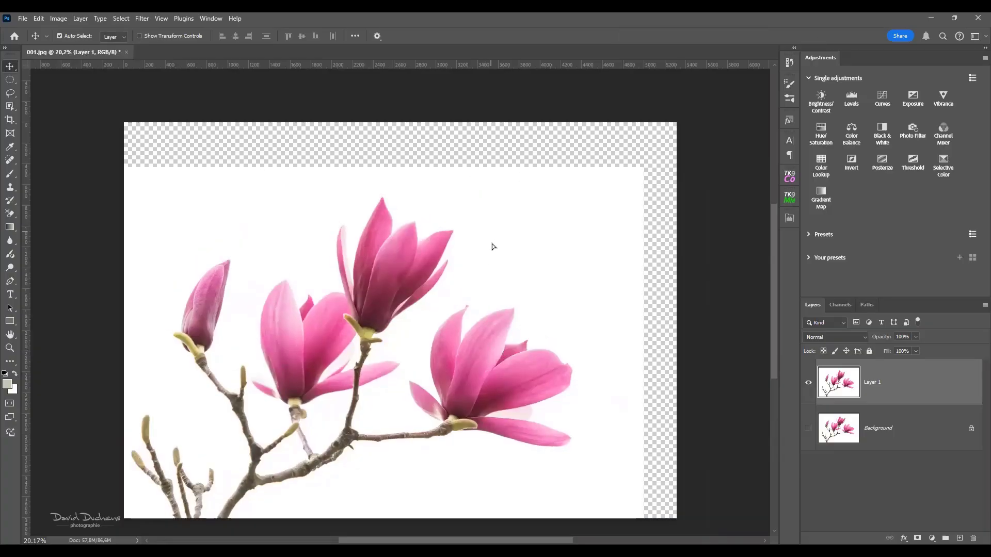
left_click_drag(492, 243, 492, 253)
Add a white (#ffffff) Solid Color fill layer directly above the Background layer, sampling the white from the photo
left_click(909, 441)
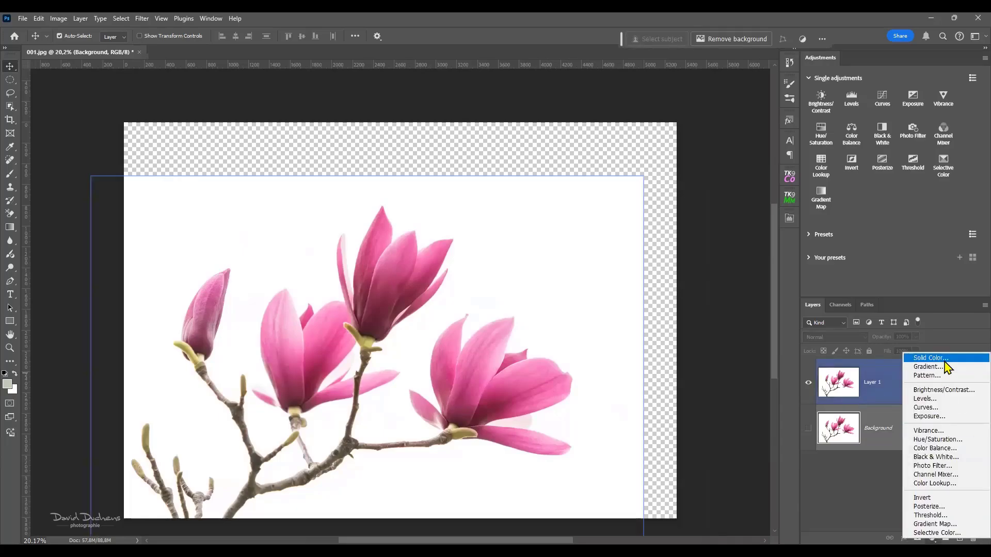
left_click(942, 361)
left_click(584, 201)
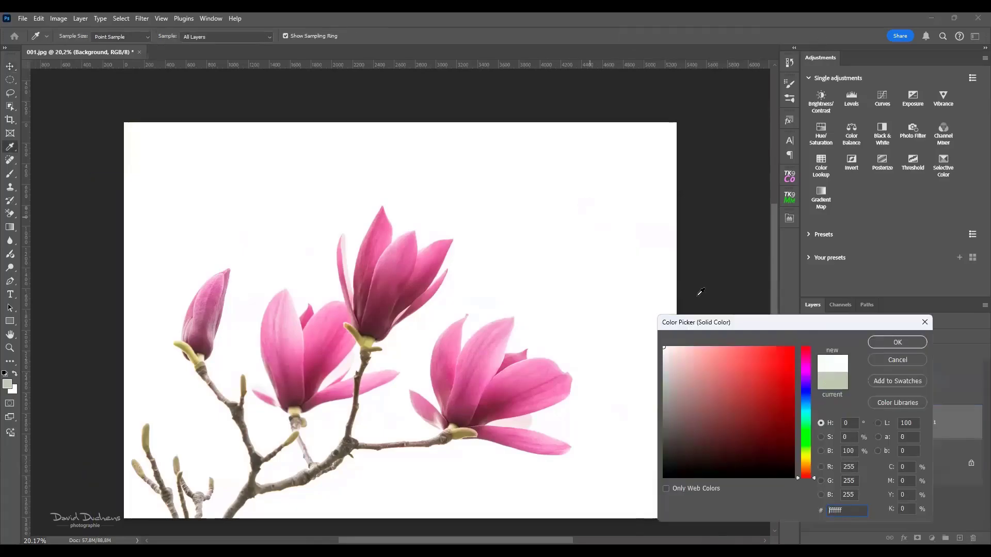
left_click(884, 342)
Stamp all visible layers into a new merged layer above Layer 1
left_click(950, 388)
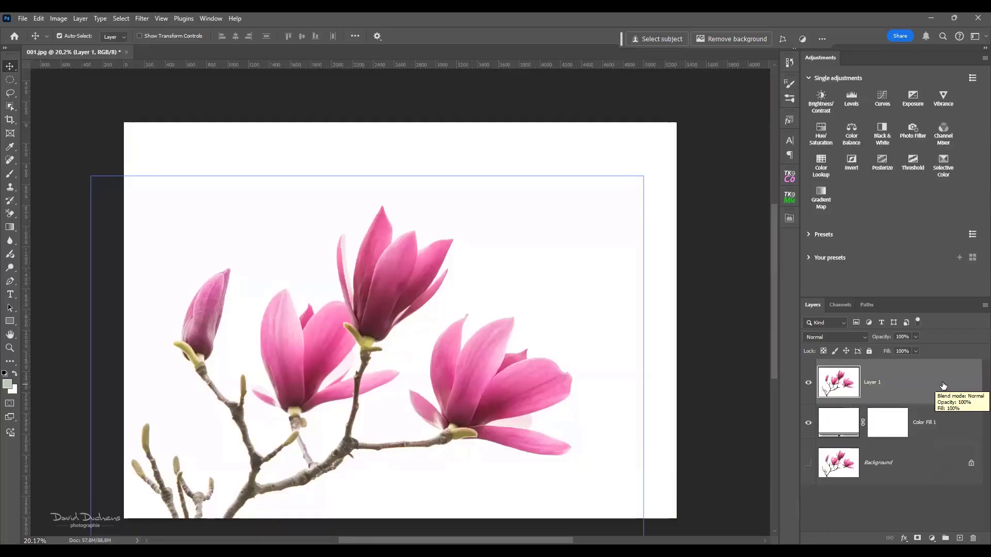
key("ctrl")
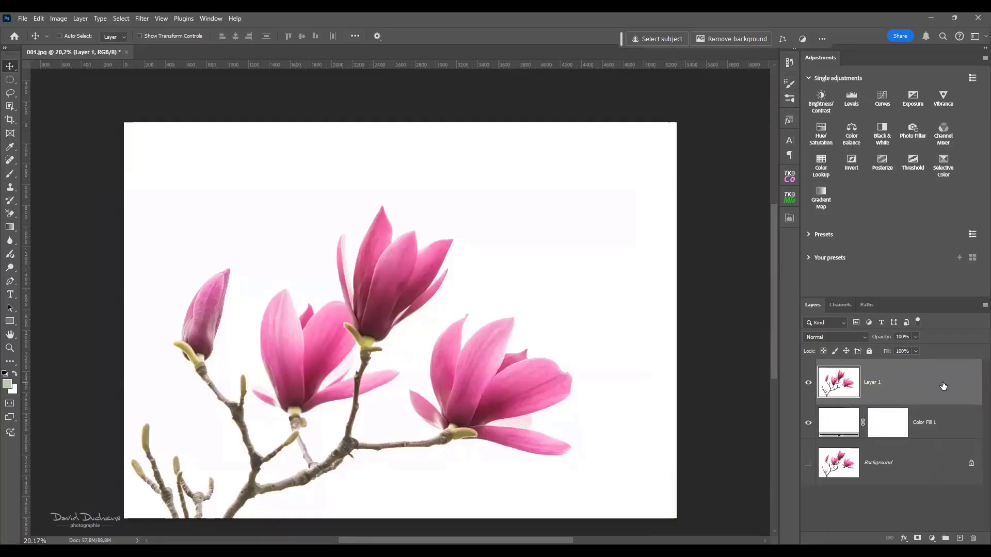
key("ctrl+shift+alt+e")
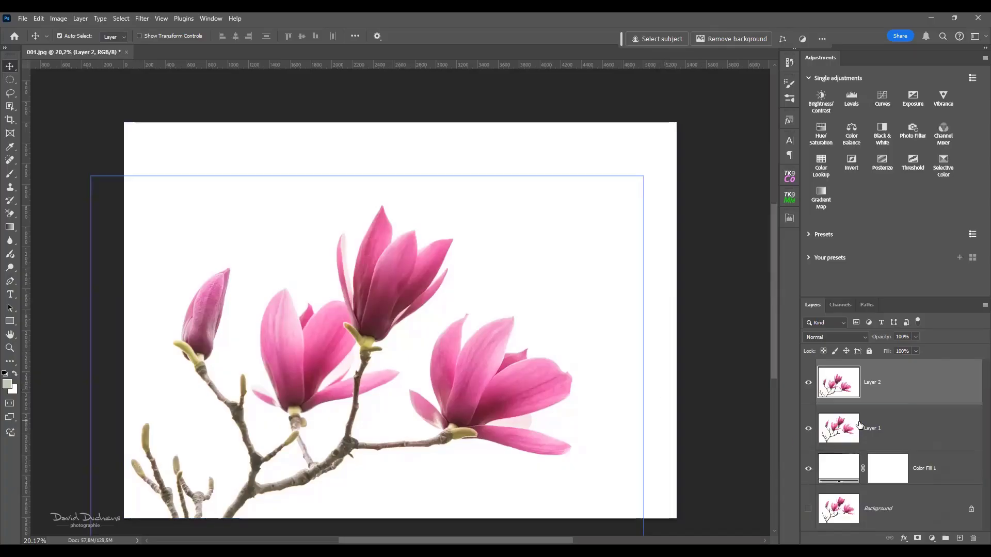
Delete Layer 1, Color Fill 1 and the Background layer, keeping only the merged layer
left_click(906, 427)
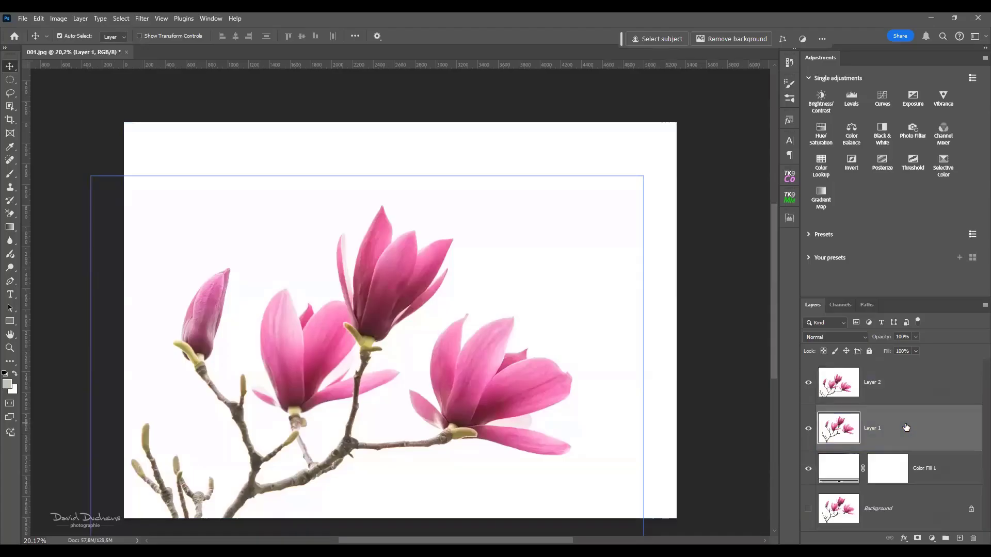
left_click(945, 530)
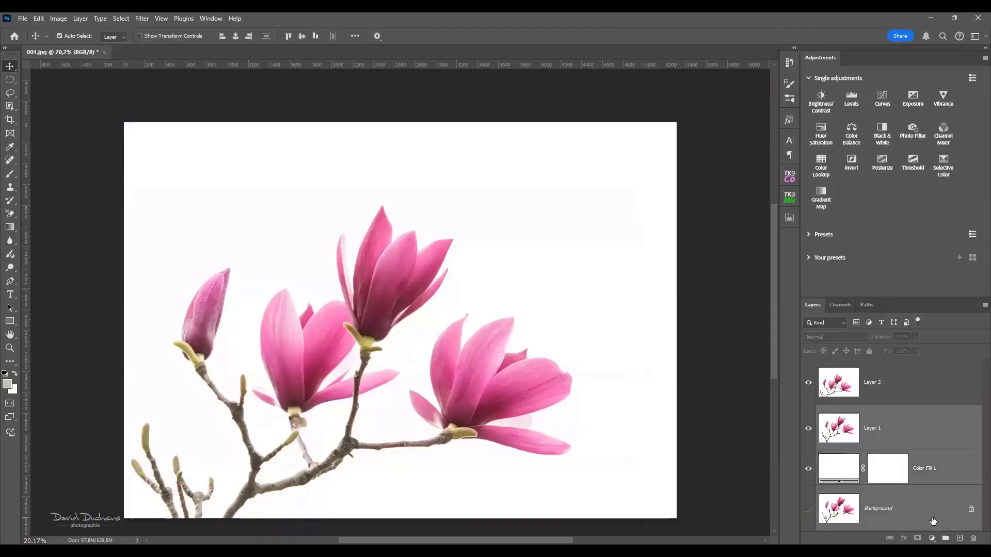
left_click(973, 538)
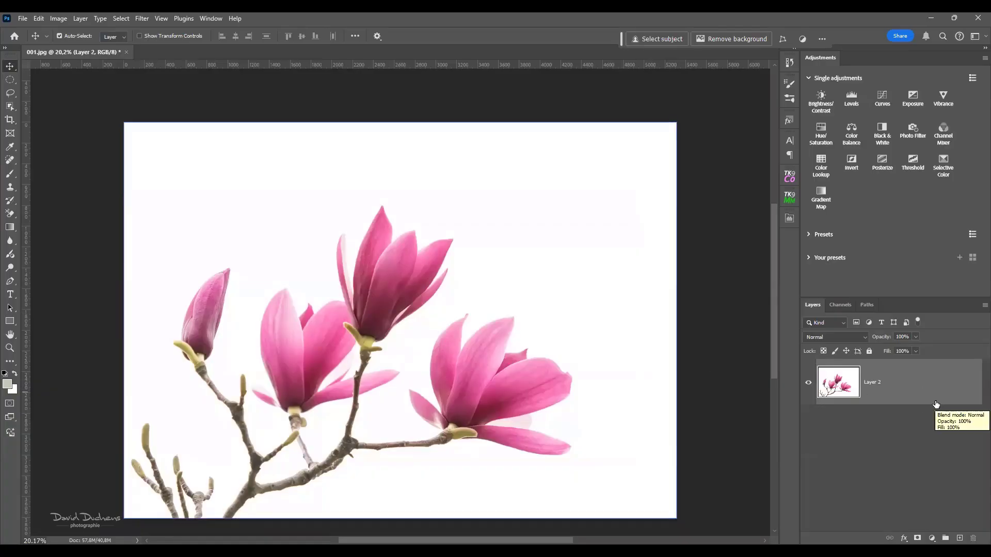
Duplicate the merged Layer 2 and hide the original beneath the copy
key("ctrl+j")
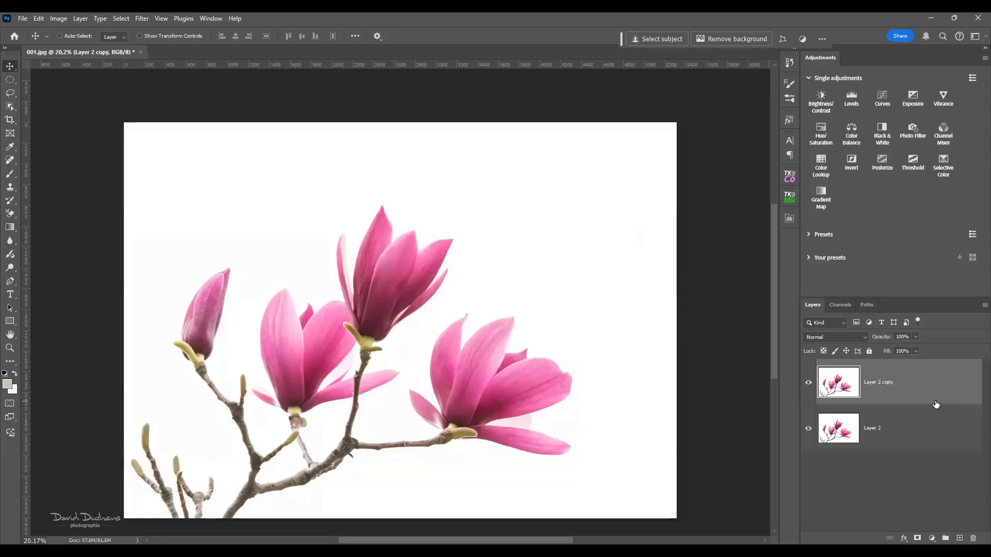
left_click(808, 428)
Activate the Brush tool and add an empty layer above Layer 2 copy
left_click(11, 175)
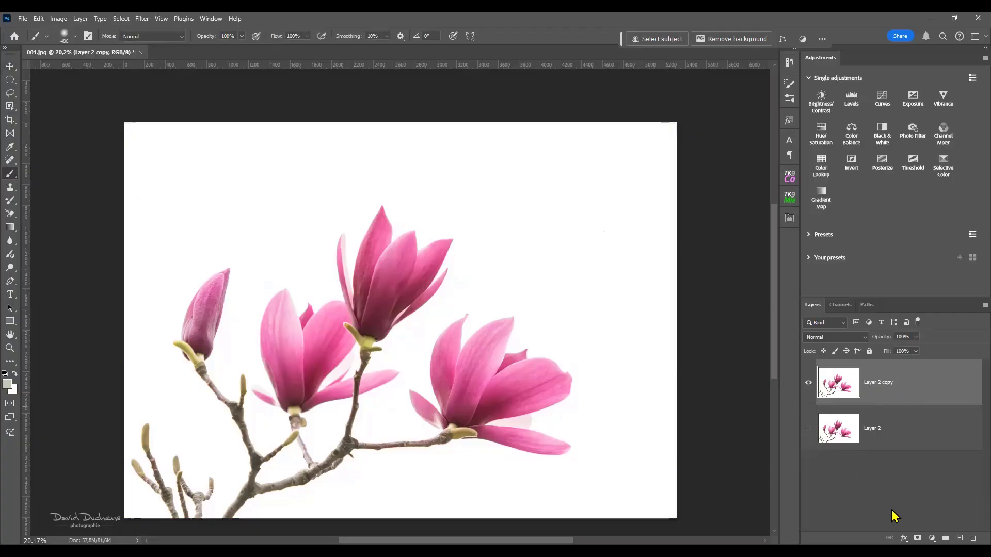
left_click(958, 539)
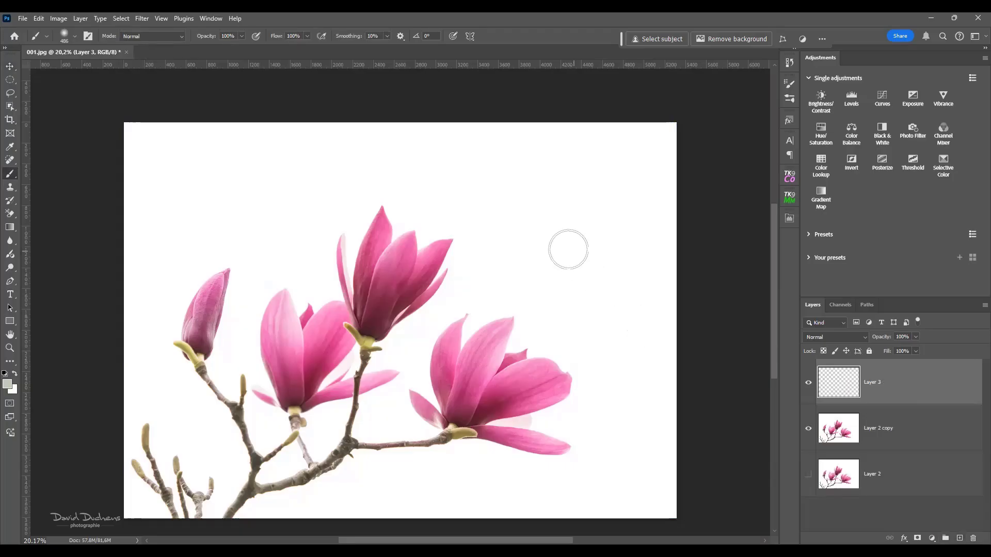
scroll(567, 248, "up", 4)
left_click_drag(582, 256, 500, 237)
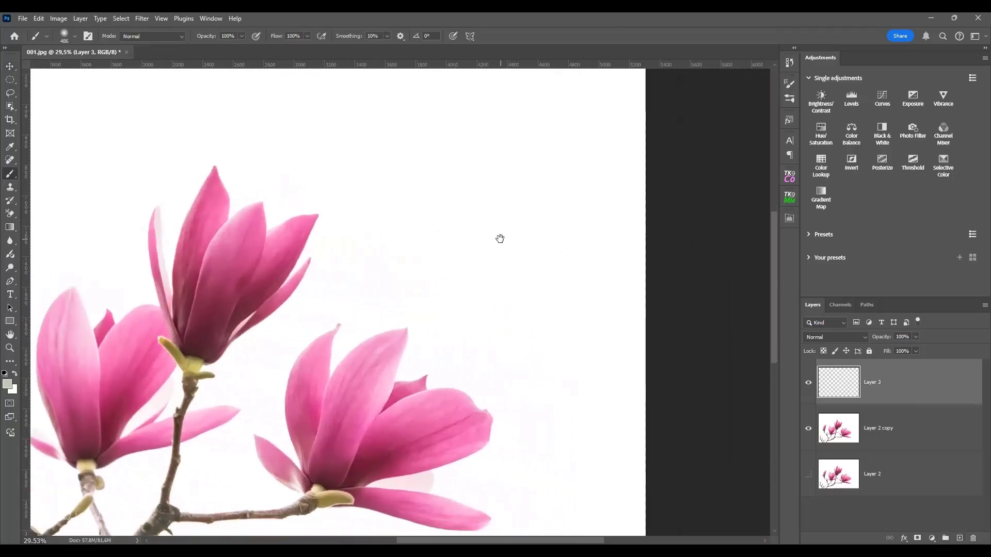
scroll(480, 292, "down", 4)
scroll(480, 292, "up", 2)
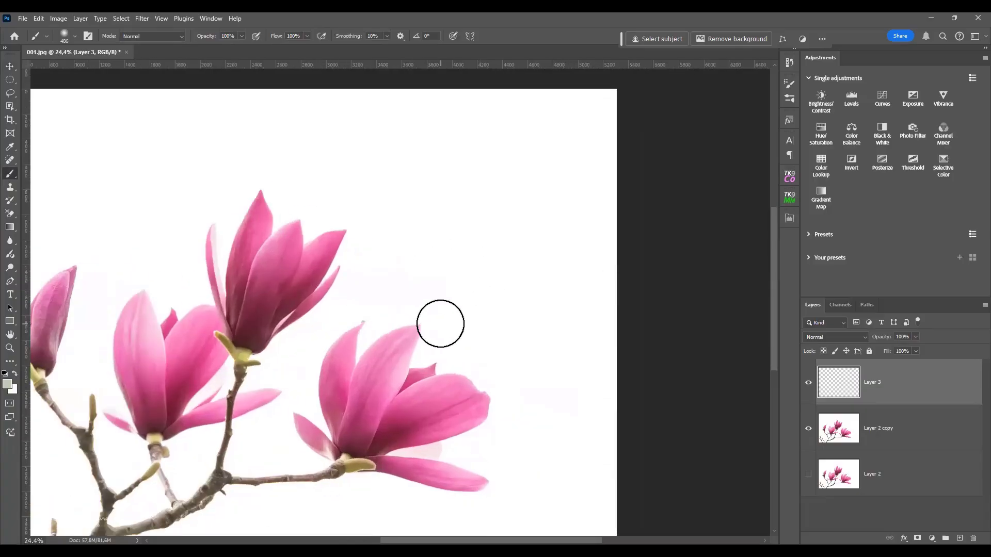
Display the brush presets and Brush Settings to examine the available brush tips
left_click(790, 101)
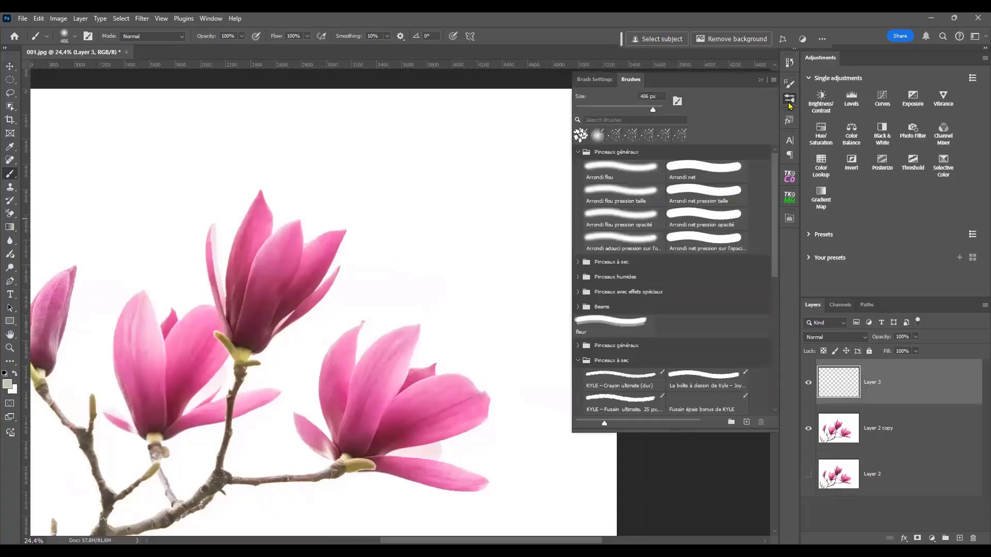
left_click(789, 84)
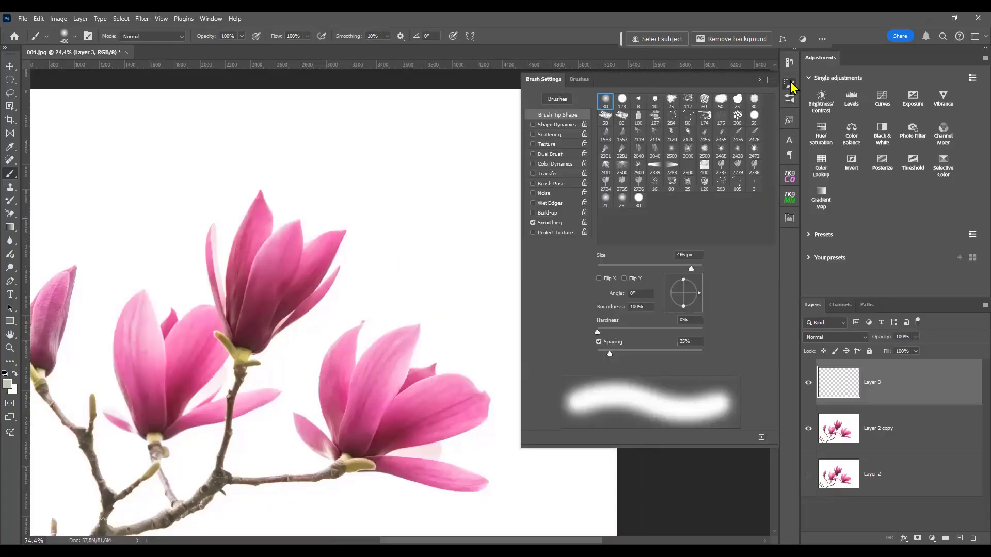
left_click(211, 20)
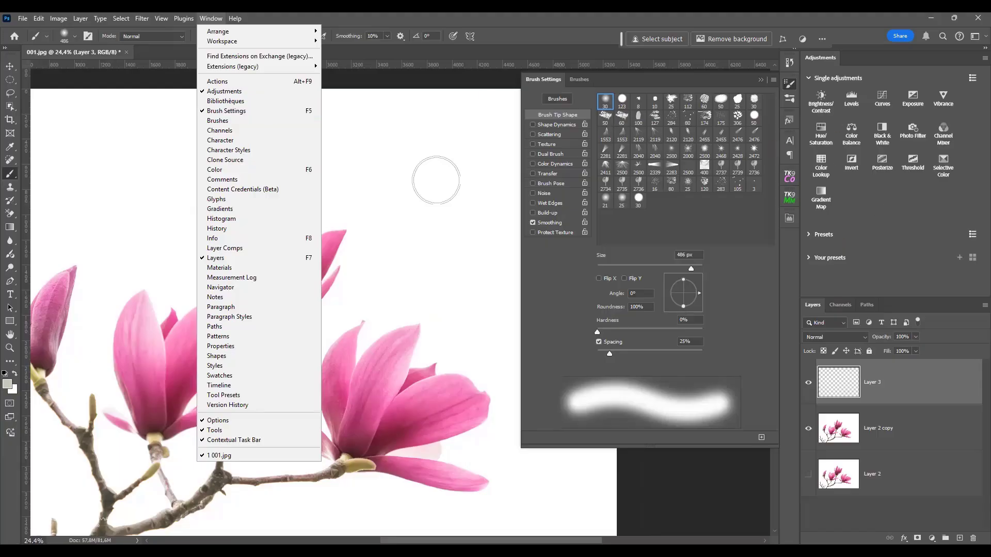
left_click(437, 180)
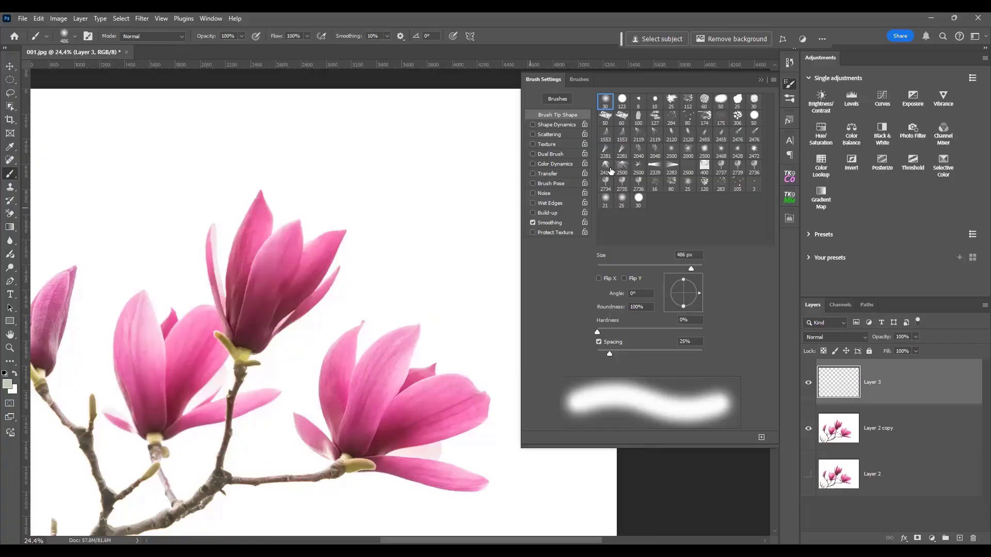
Try stamping the 2737 px tulip-shaped brush tip, reduced to 1491 px, above the rightmost magnolia on Layer 3, and undo the stamp
left_click(722, 168)
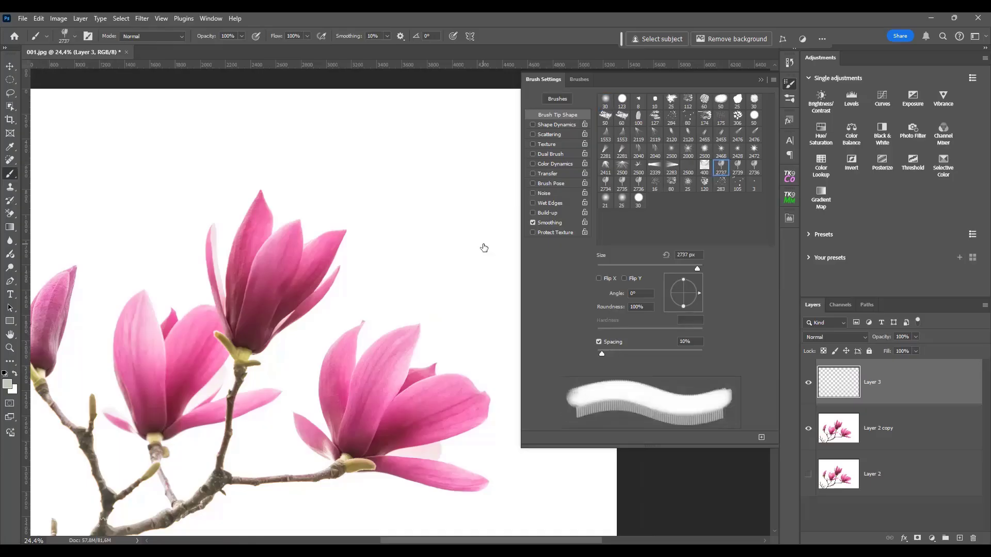
left_click(789, 83)
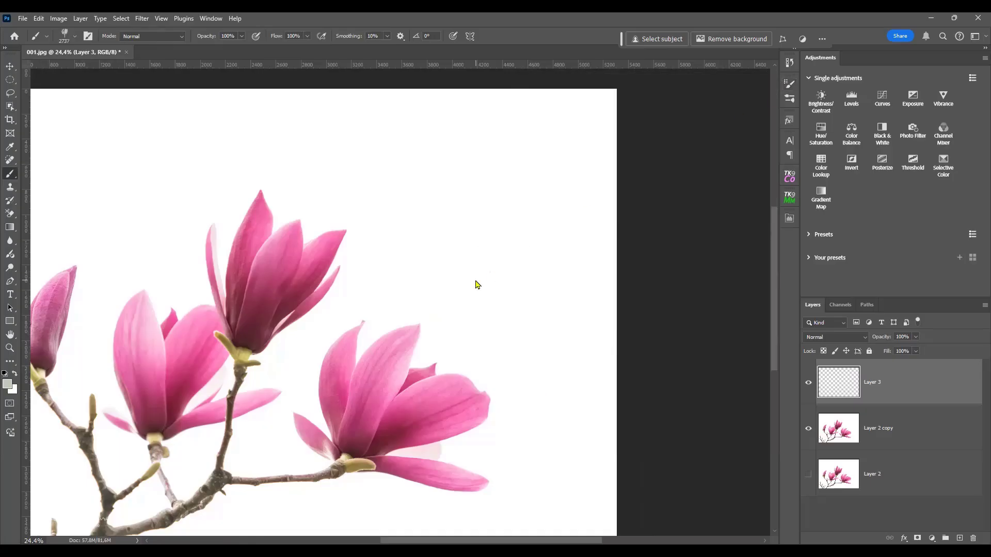
left_click_drag(476, 281, 382, 301)
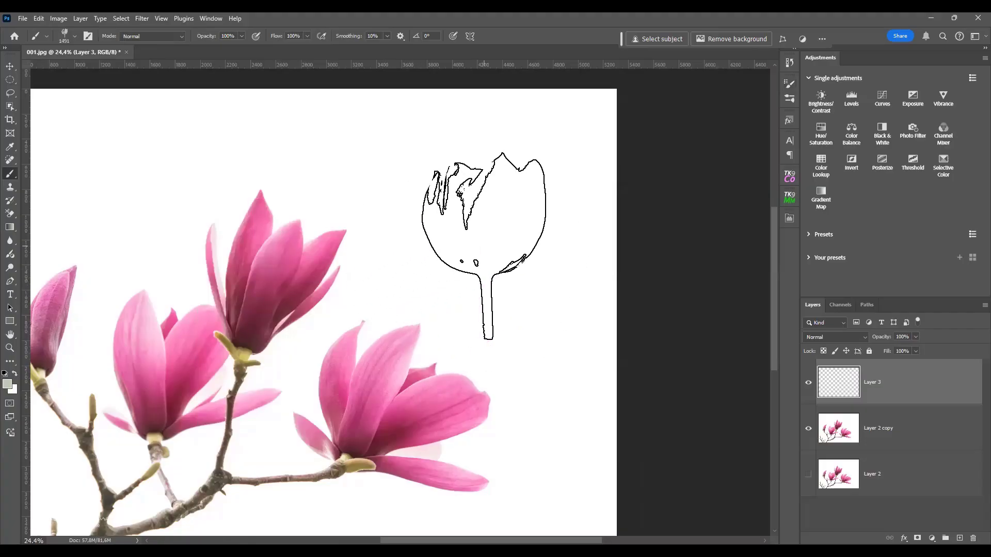
left_click(484, 246)
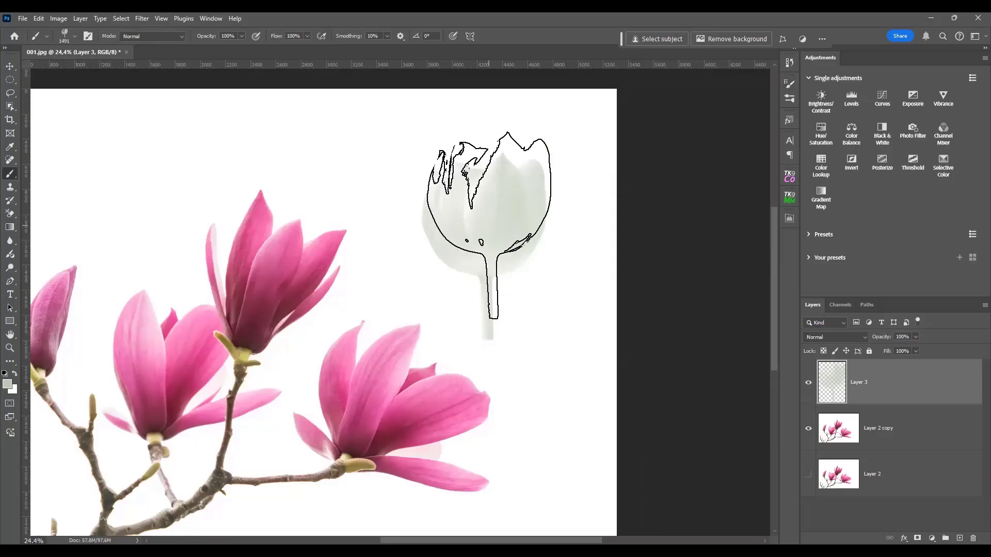
scroll(543, 358, "up", 2)
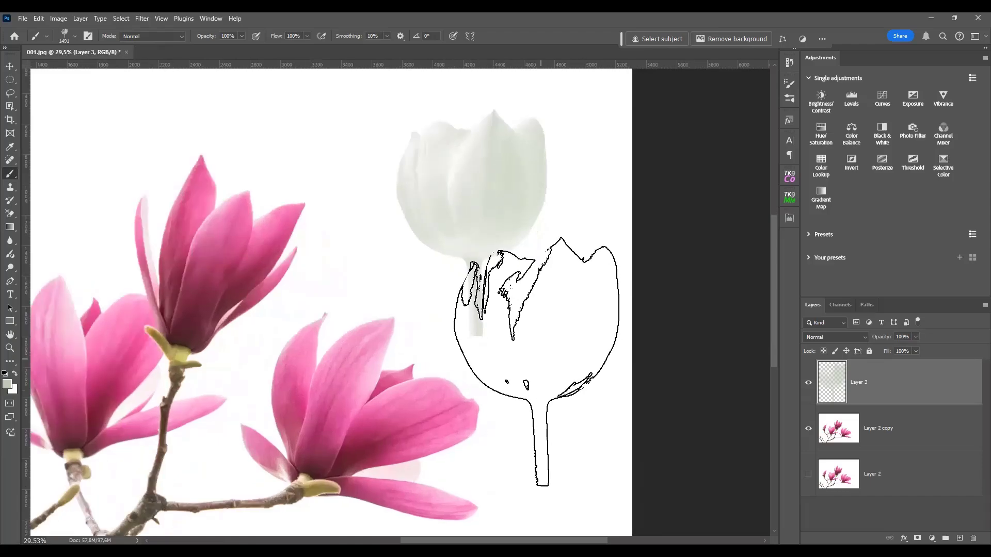
scroll(535, 367, "down", 3)
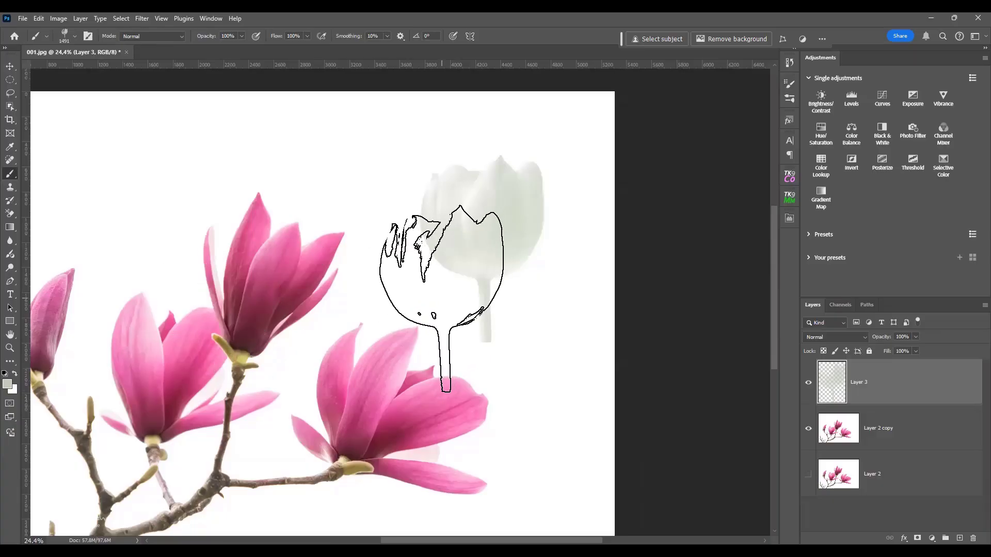
key("ctrl+z")
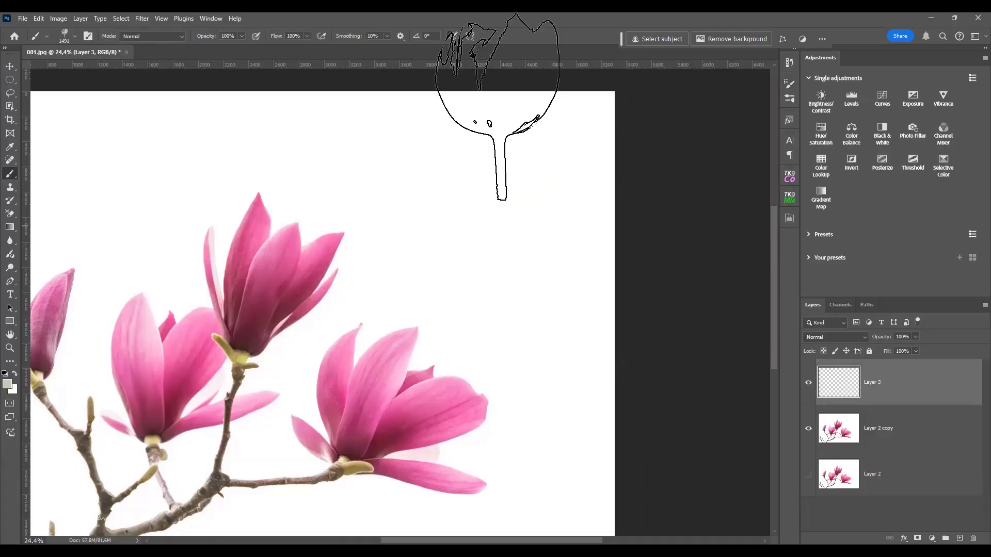
Choose the 283 px splatter brush tip, enlarge it to 1586 px and stamp it once in the white area above the rightmost magnolia
left_click(789, 85)
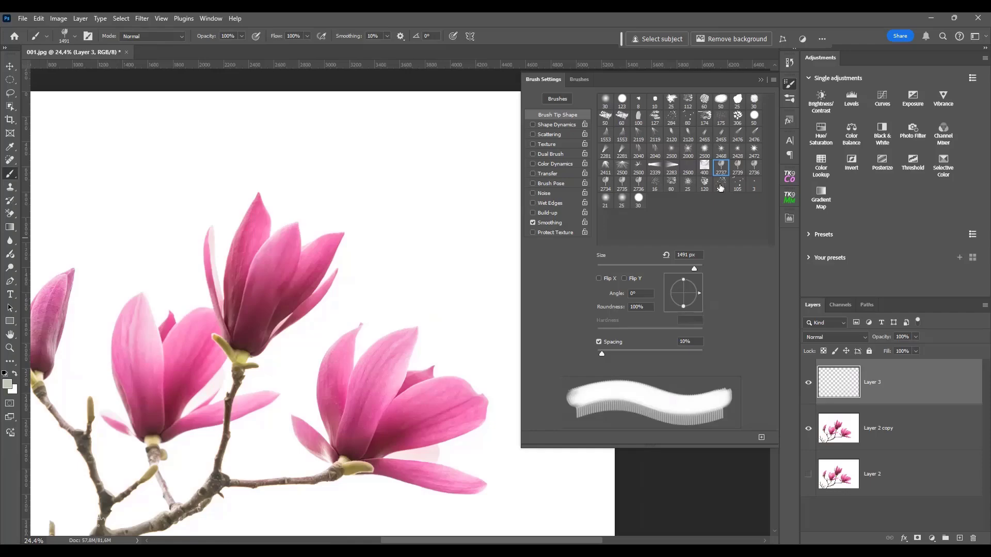
left_click(721, 185)
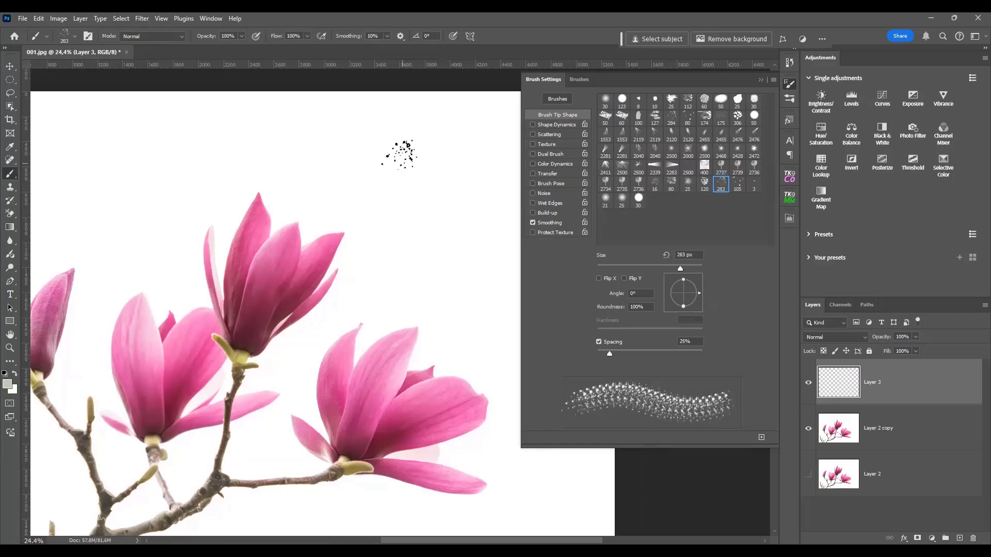
left_click_drag(421, 191, 488, 212)
left_click_drag(408, 205, 424, 212)
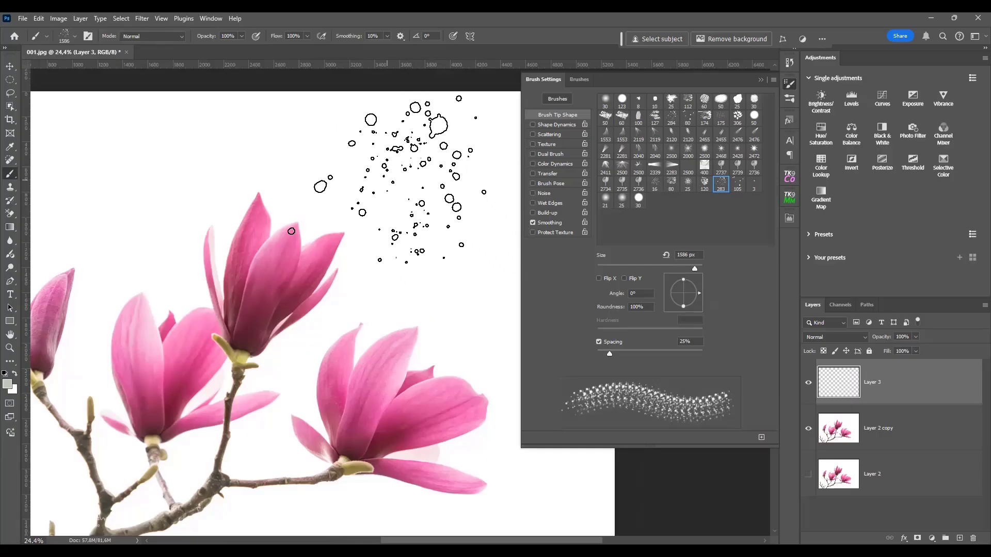
left_click(413, 199)
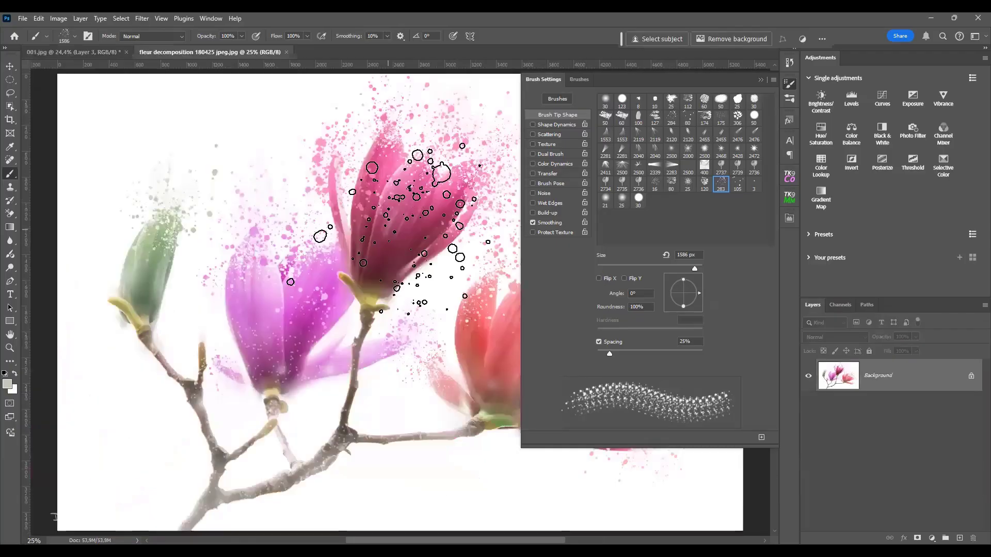
Try stamping the splatter brush on the fleur decomposition image, undo the stamp and return to 001.jpg
left_click(787, 88)
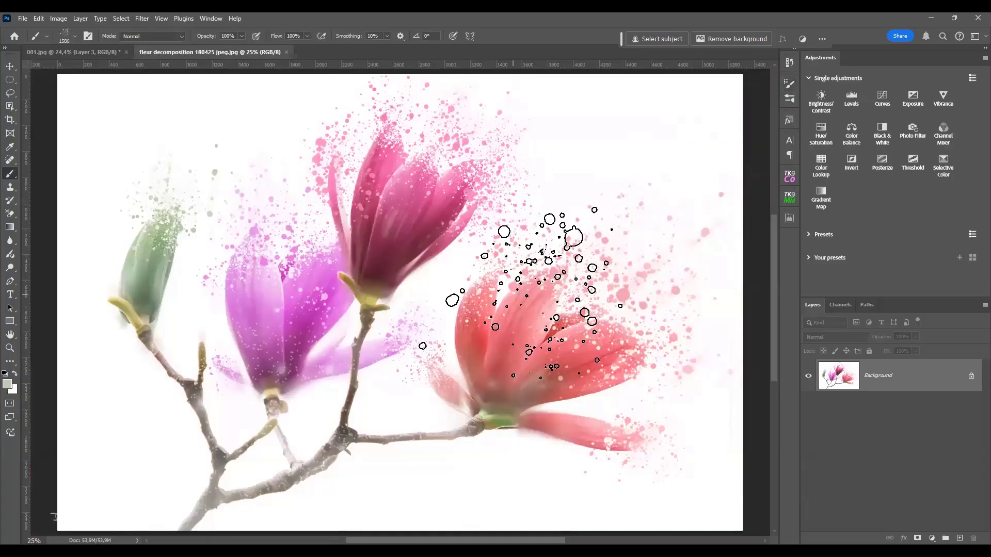
left_click(577, 221)
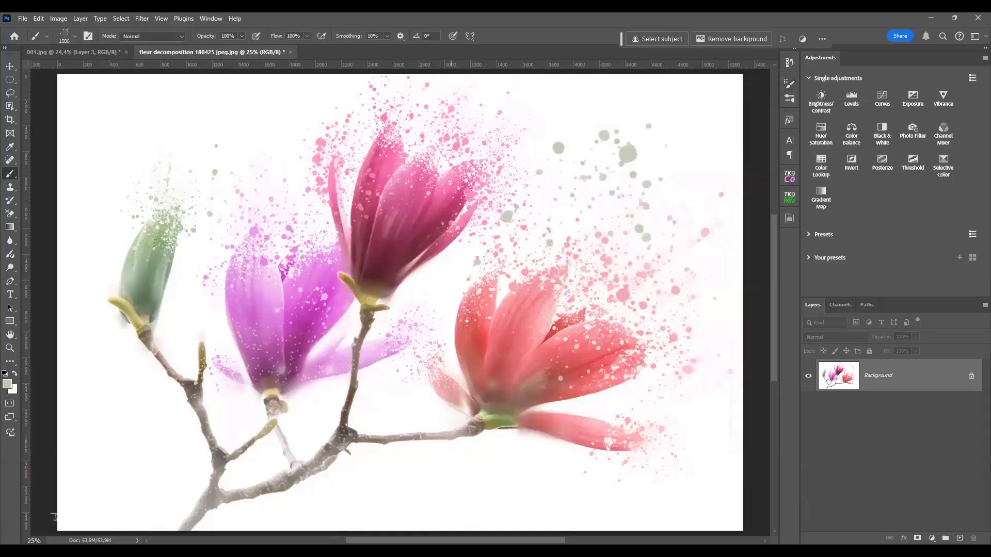
key("ctrl+z")
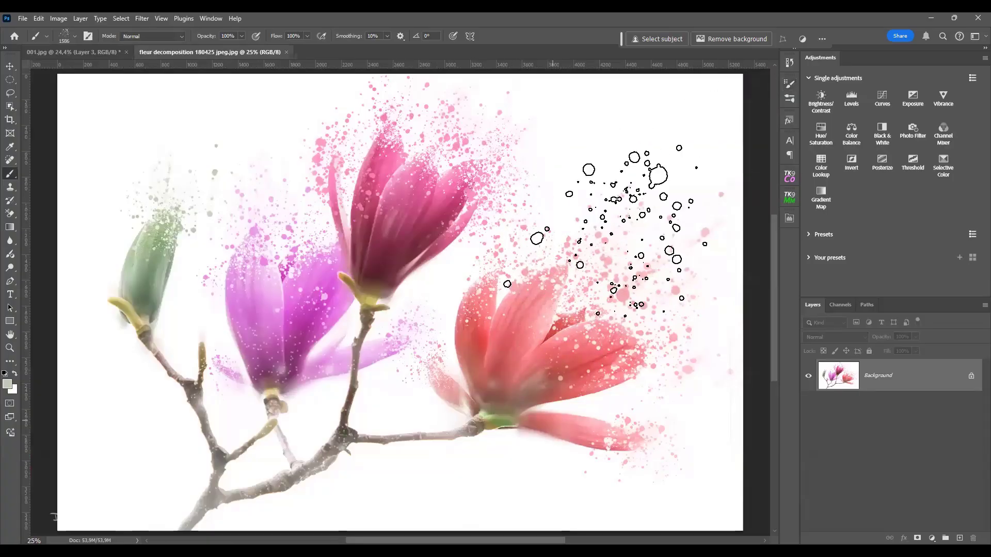
left_click(80, 53)
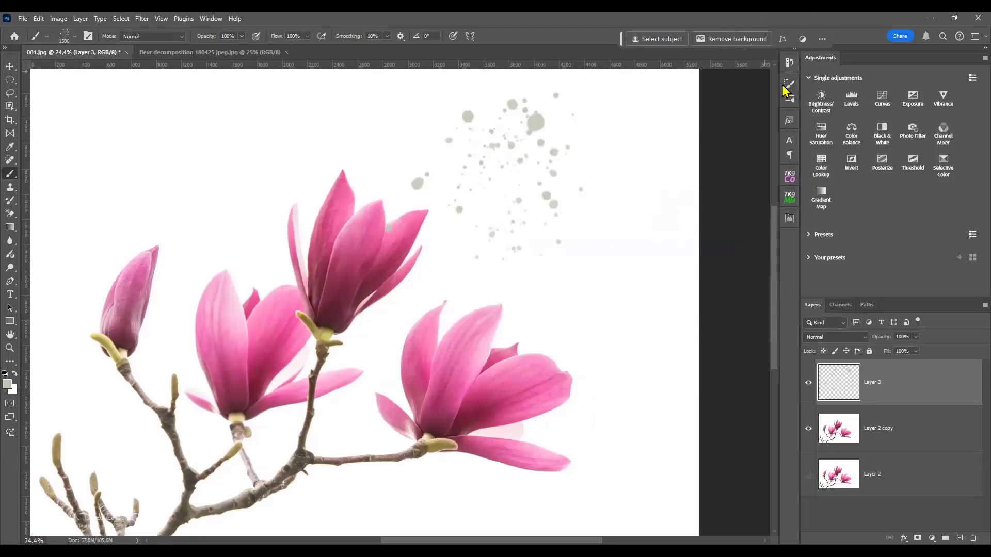
Choose the 105 px splatter brush tip, enlarge it to 613 px and stamp it several times above the magnolias on Layer 3
left_click(790, 99)
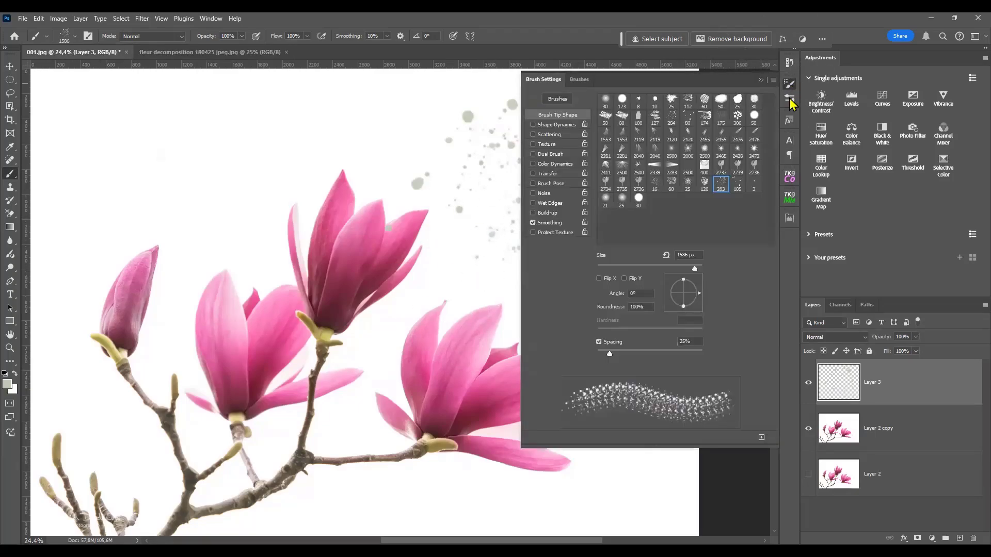
left_click(738, 184)
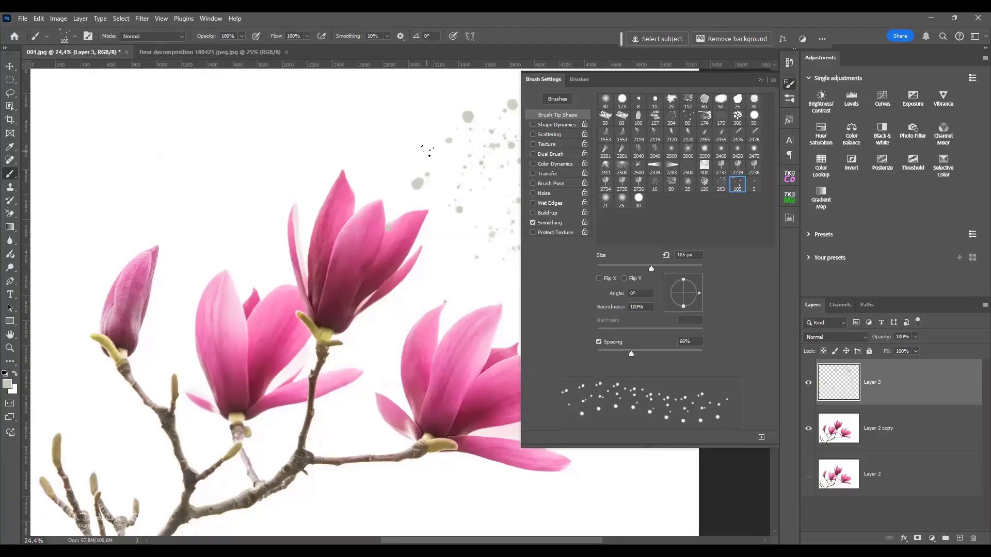
left_click_drag(374, 148, 406, 147)
left_click(377, 137)
left_click(280, 142)
left_click(273, 196)
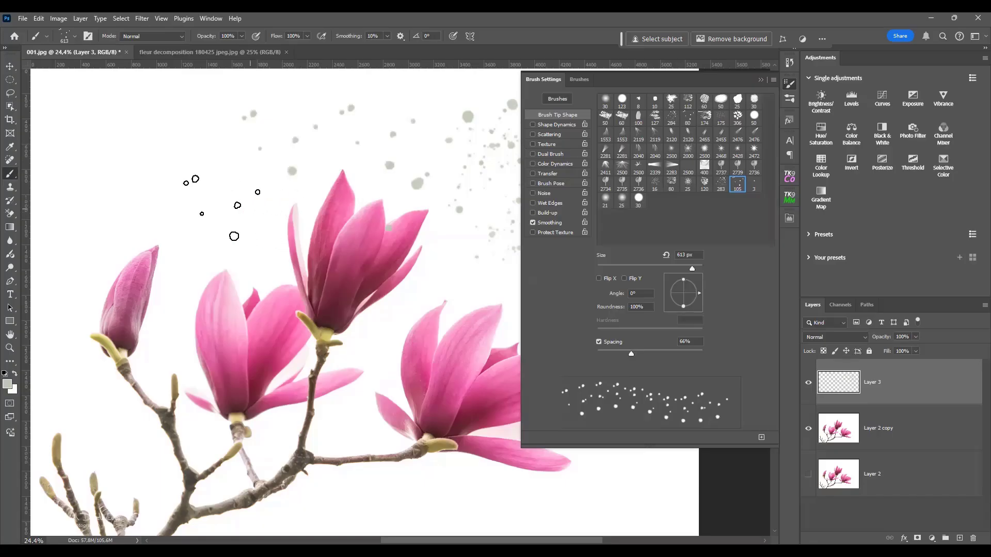
Add more splatters in the white area above the leftmost bud, one stamp at 269 px and one at 1072 px
left_click_drag(144, 166, 122, 166)
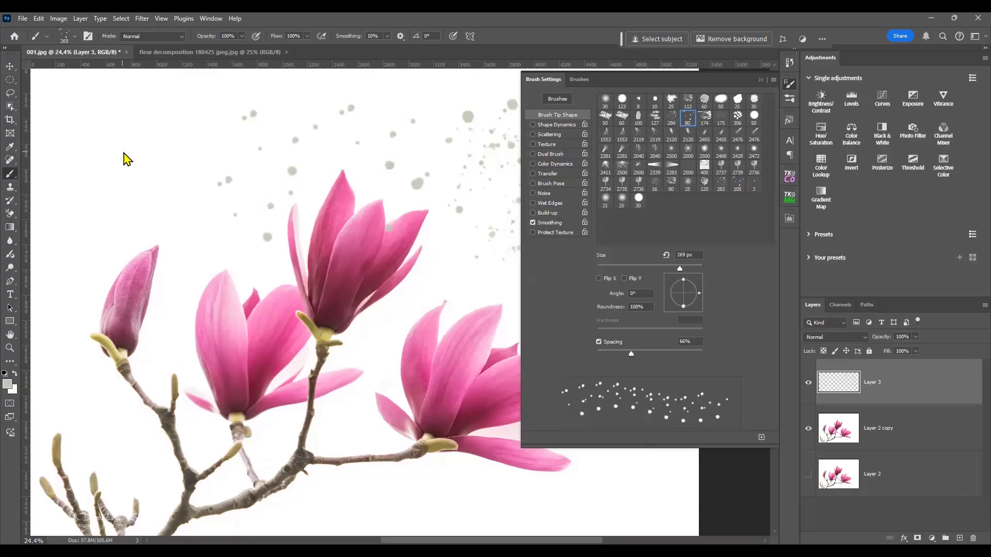
left_click(124, 153)
left_click_drag(185, 197, 235, 197)
left_click(200, 157)
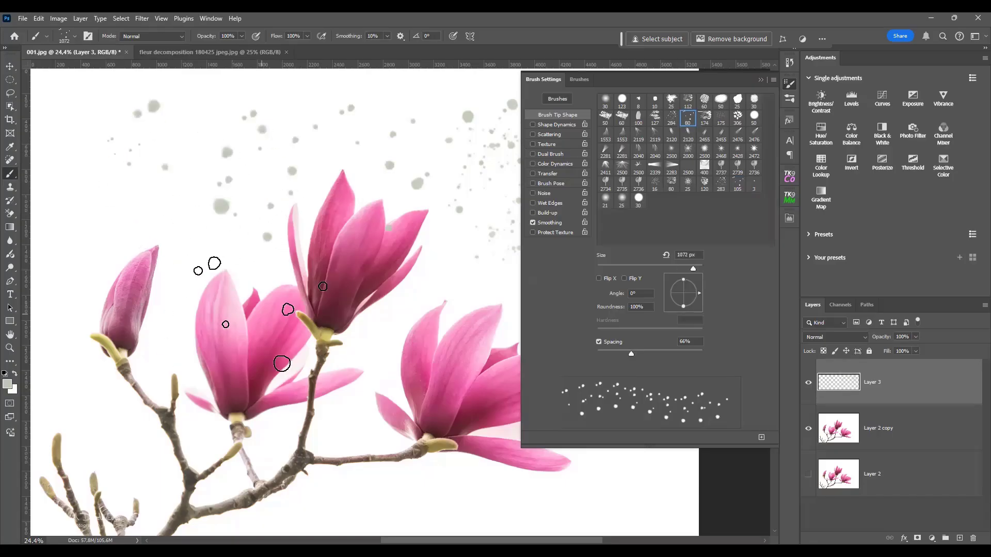
scroll(258, 314, "down", 2)
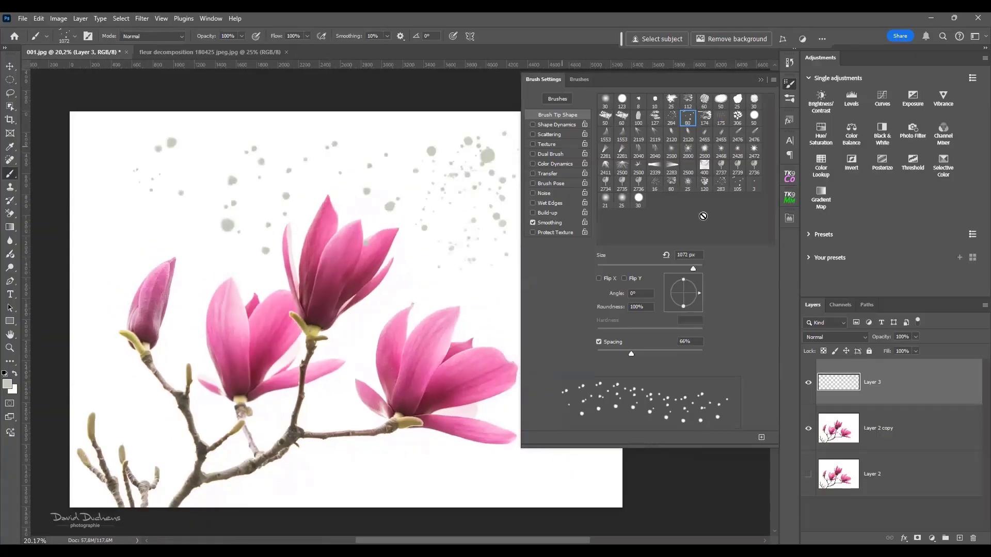
Select the 3 px soft round brush tip, enlarge it to 270 px, and make and undo a test dab
left_click(754, 184)
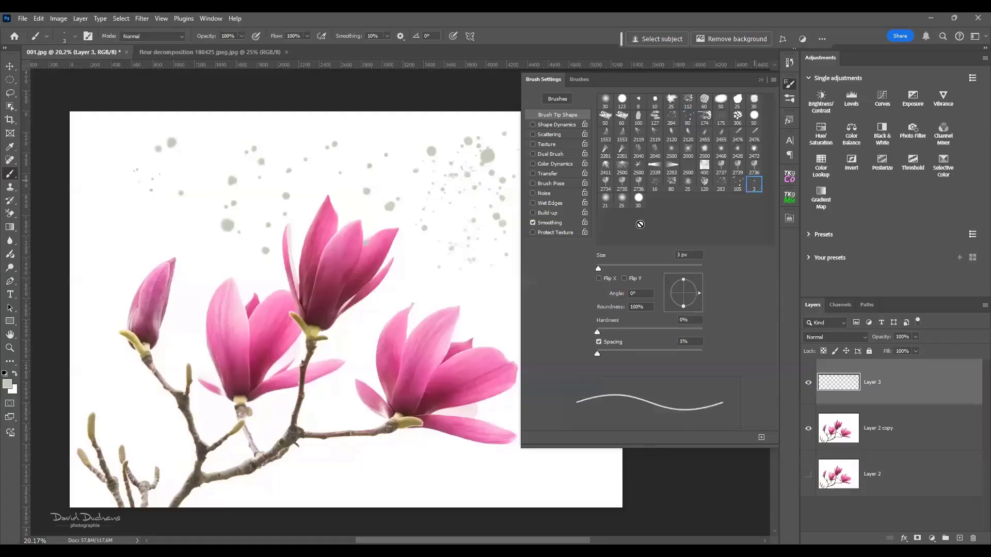
left_click_drag(419, 289, 428, 293)
left_click(428, 292)
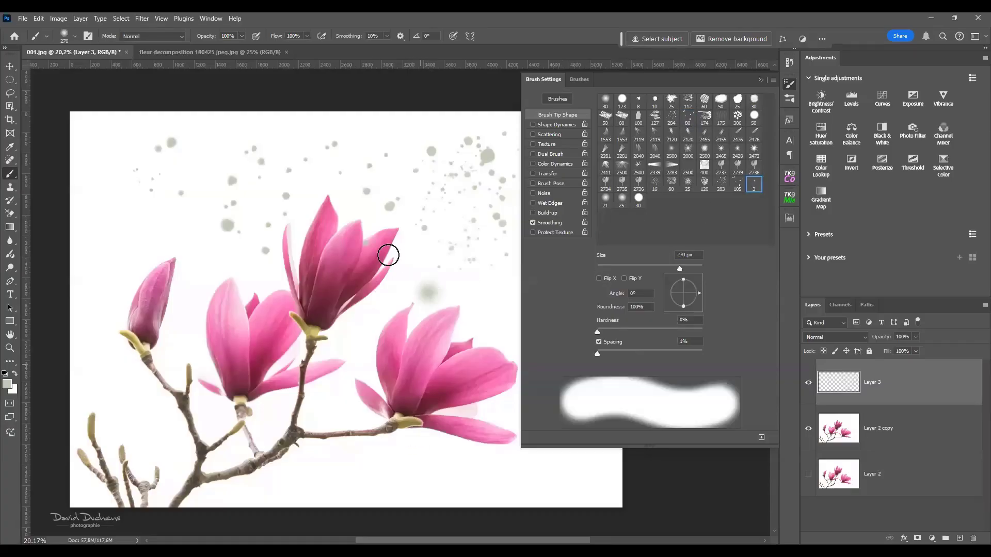
key("ctrl+z")
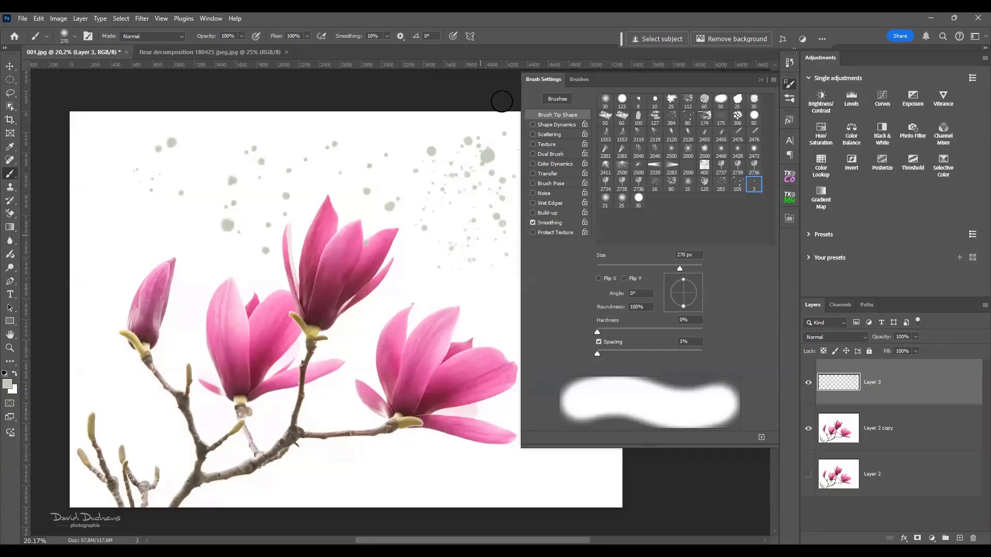
Close the Brush Settings and compare the image with and without Layer 3
left_click(789, 84)
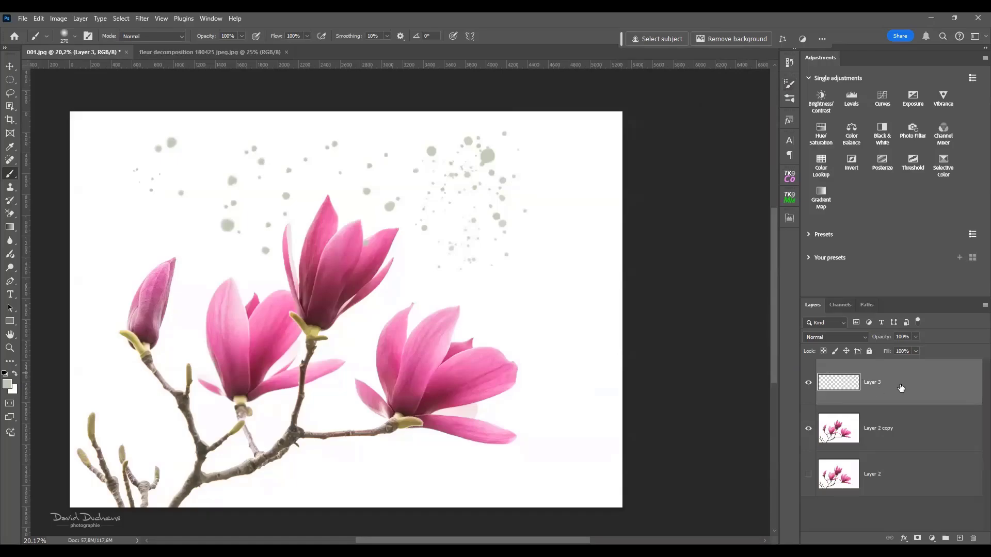
left_click(808, 382)
left_click(808, 383)
Set the foreground color to pink d67cb2 sampled from the rightmost magnolia, and enlarge the soft round Brush to about 1130 px
left_click(9, 386)
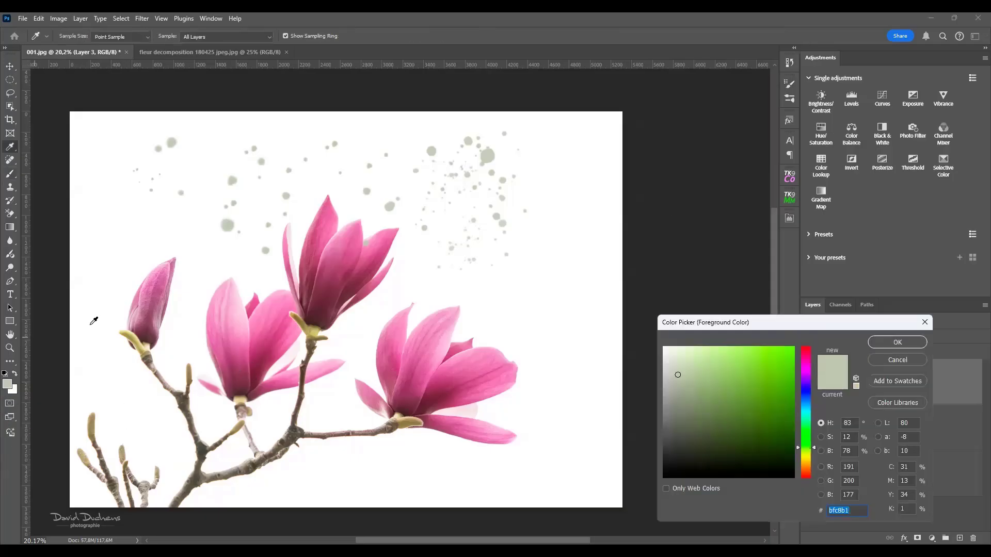
left_click(417, 351)
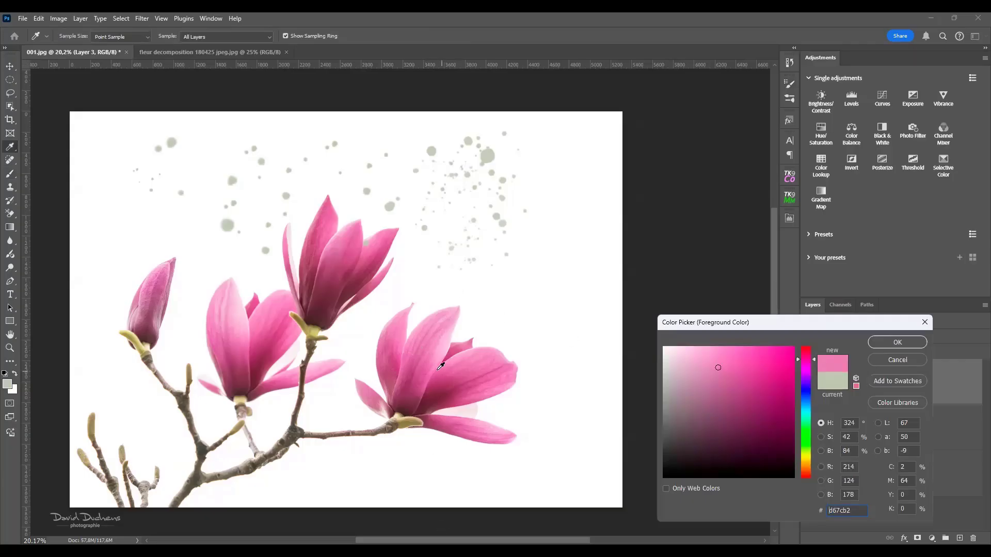
left_click(897, 342)
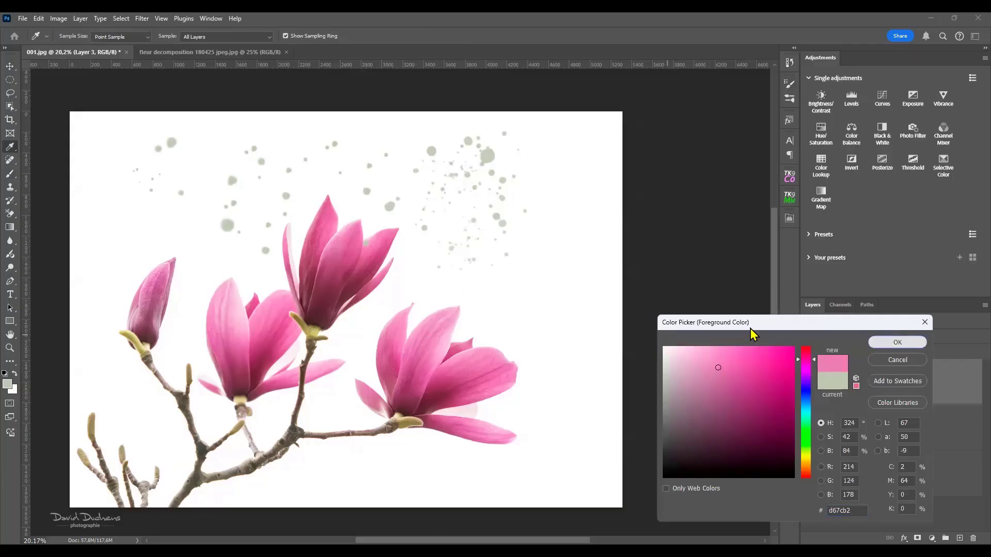
key("b")
left_click_drag(518, 282, 539, 304, "alt")
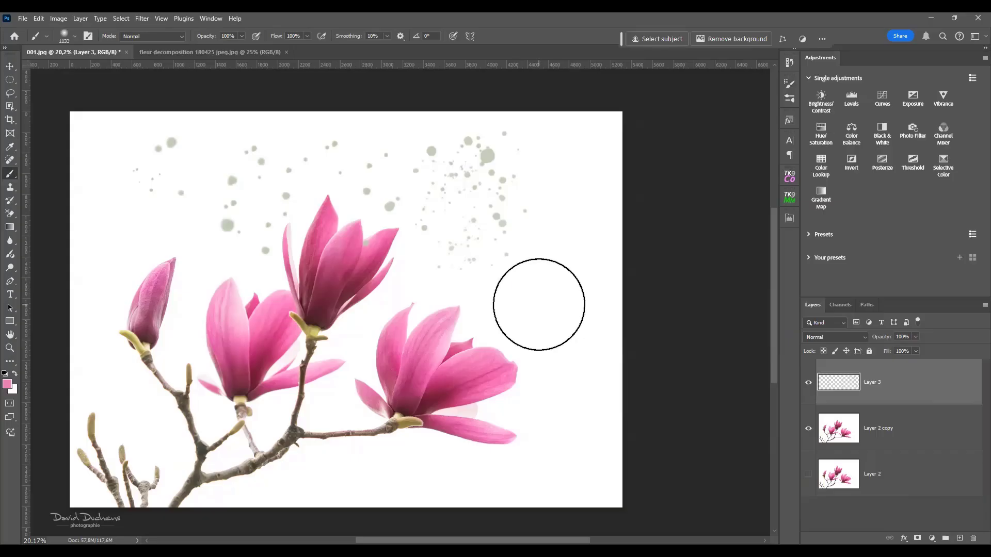
Select the 283 px splatter brush tip, enlarge it to 1185 px, and stamp pink splatters above and beyond the rightmost magnolia
left_click(789, 84)
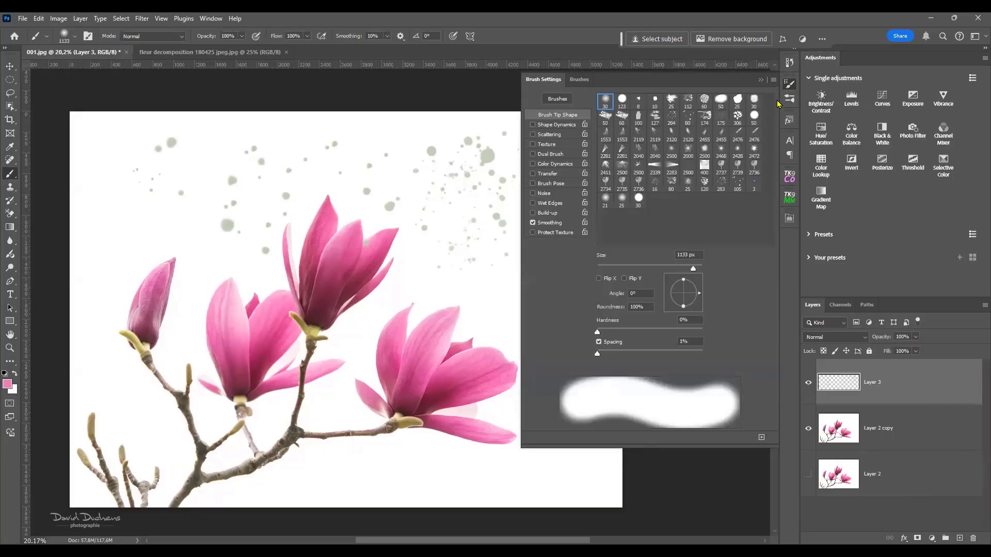
left_click(722, 185)
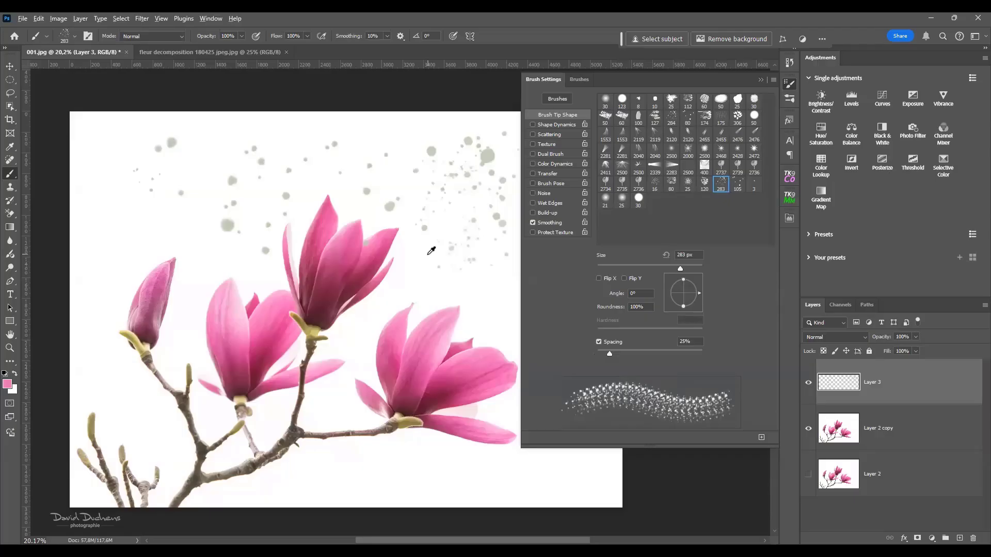
left_click_drag(432, 251, 480, 261, "alt")
left_click(790, 85)
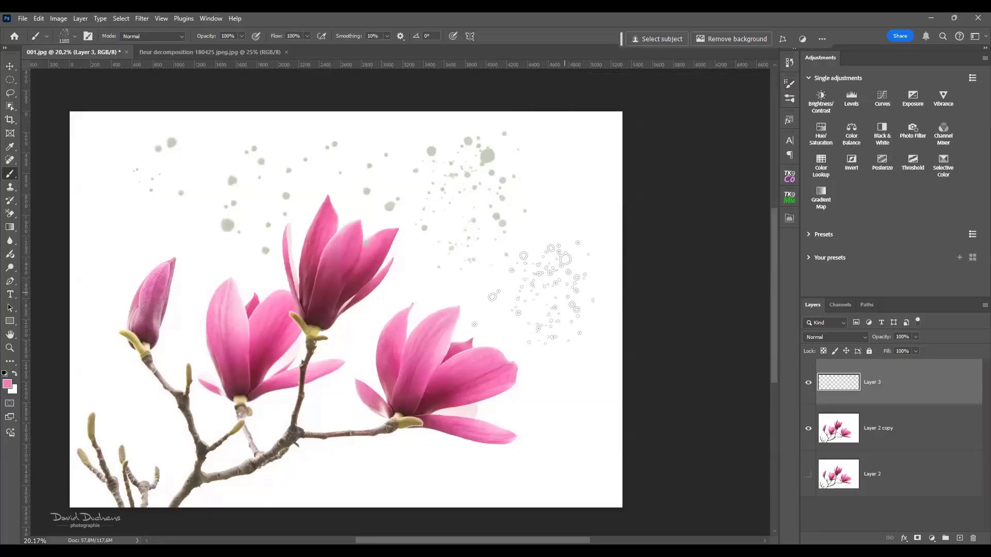
left_click(563, 279)
Sample another pink from the rightmost magnolia and stamp a second 1185 px splatter just below the first pink one
scroll(626, 387, "up", 2)
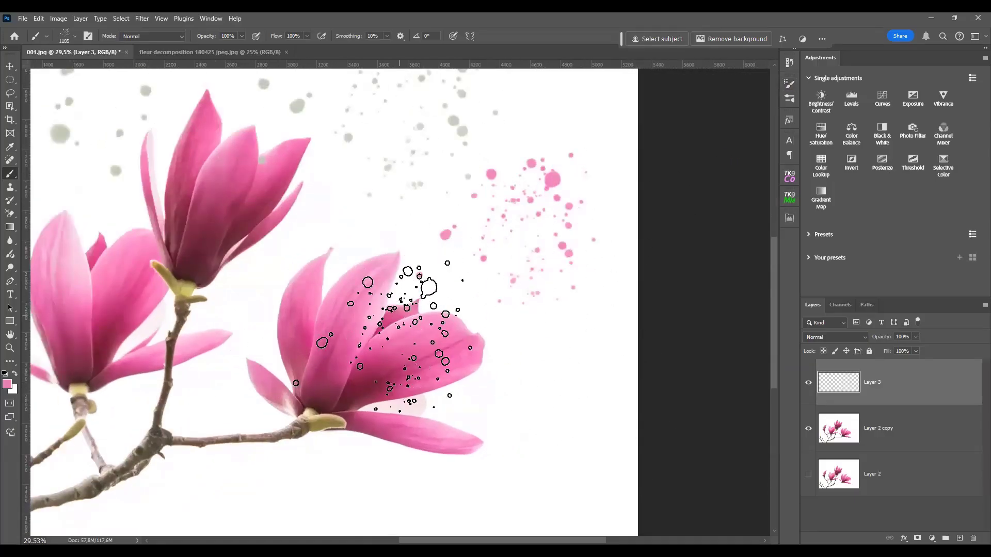
left_click(403, 326, "alt")
left_click(517, 320)
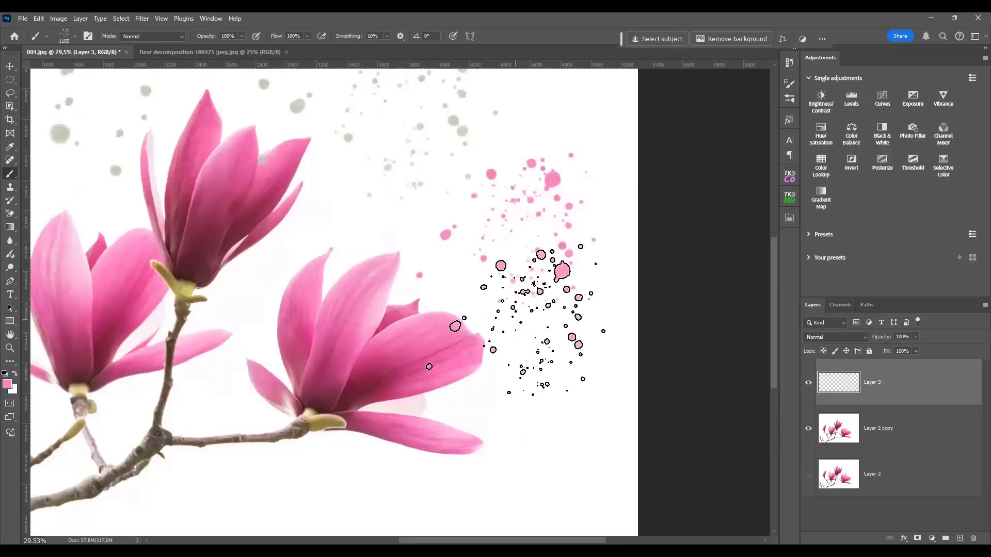
Sample a light pink from the rightmost magnolia and stamp splatters at 766 px in the white area above that flower
mouse_move(323, 306)
left_mouse_down()
mouse_move(253, 315)
mouse_move(267, 303)
left_mouse_up()
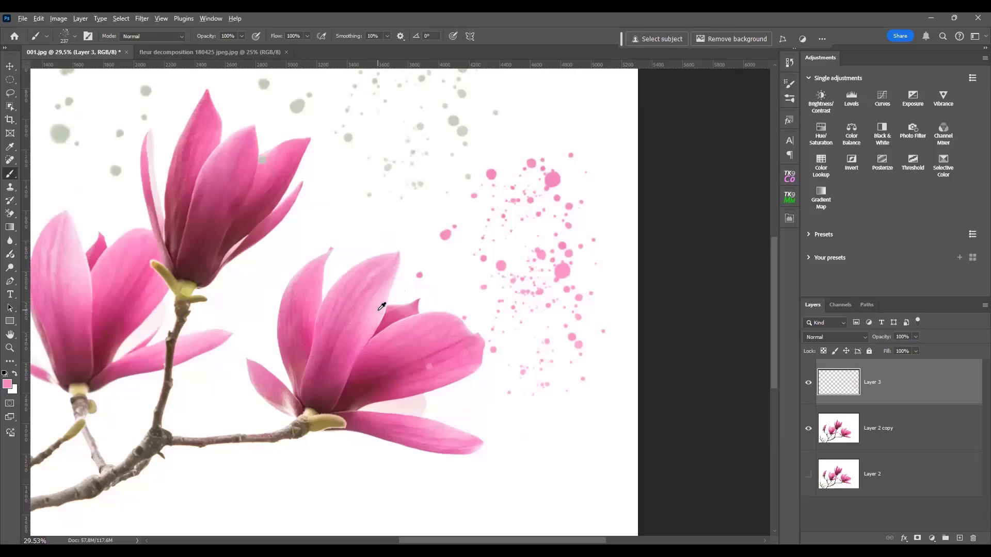
left_click(382, 307, "alt")
left_click(409, 217)
left_click(434, 224)
scroll(466, 287, "up", 3)
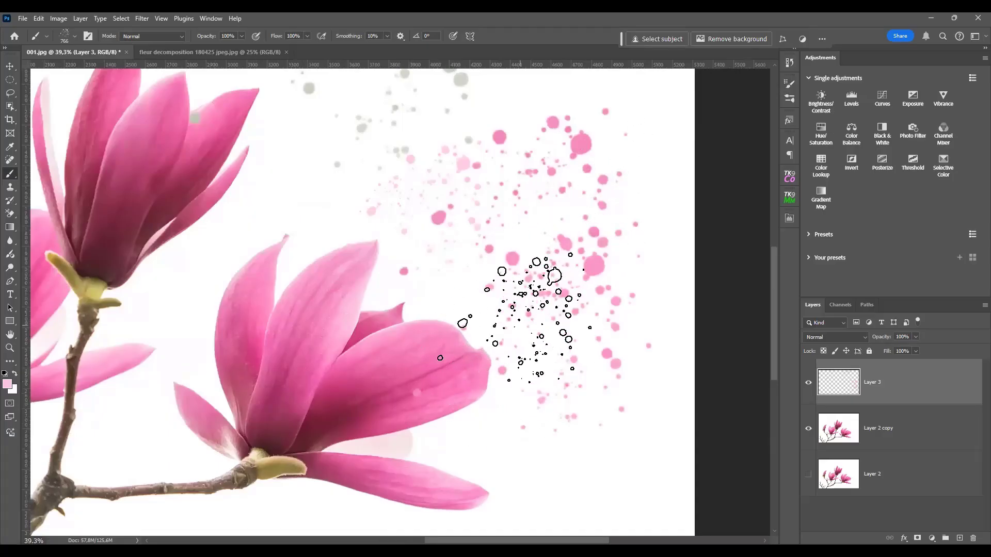
Delete Layer 3 with all the painted splatters
scroll(537, 315, "down", 5)
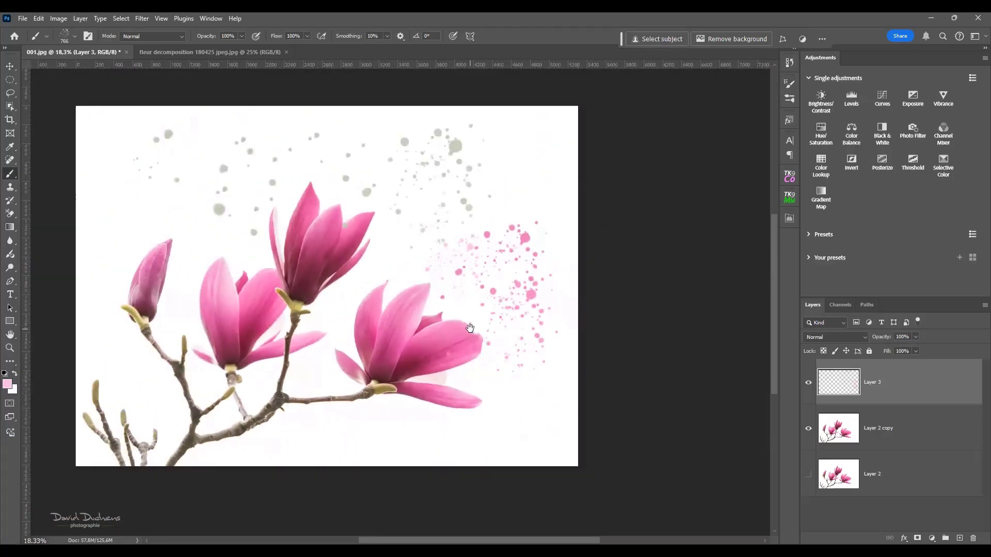
left_click_drag(469, 328, 532, 356)
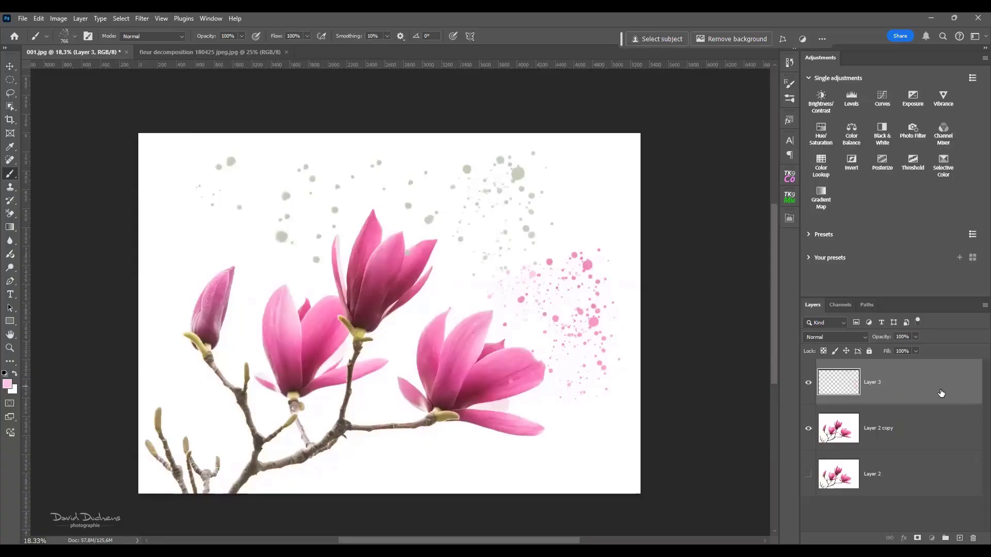
left_click_drag(974, 537, 973, 538)
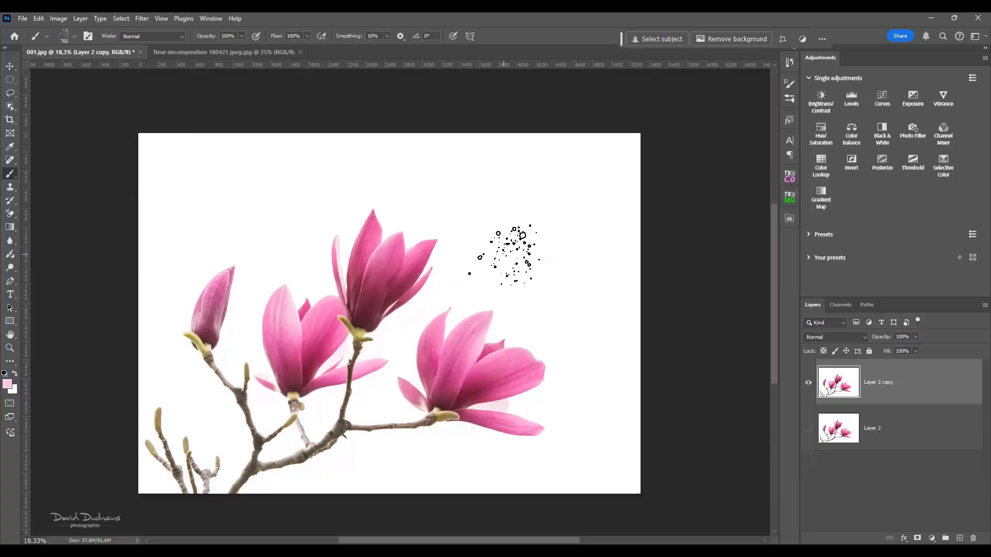
Select the first 2040 px streaked brush tip, then make and undo a light pink test stamp above the flowers
left_click_drag(510, 253, 568, 266)
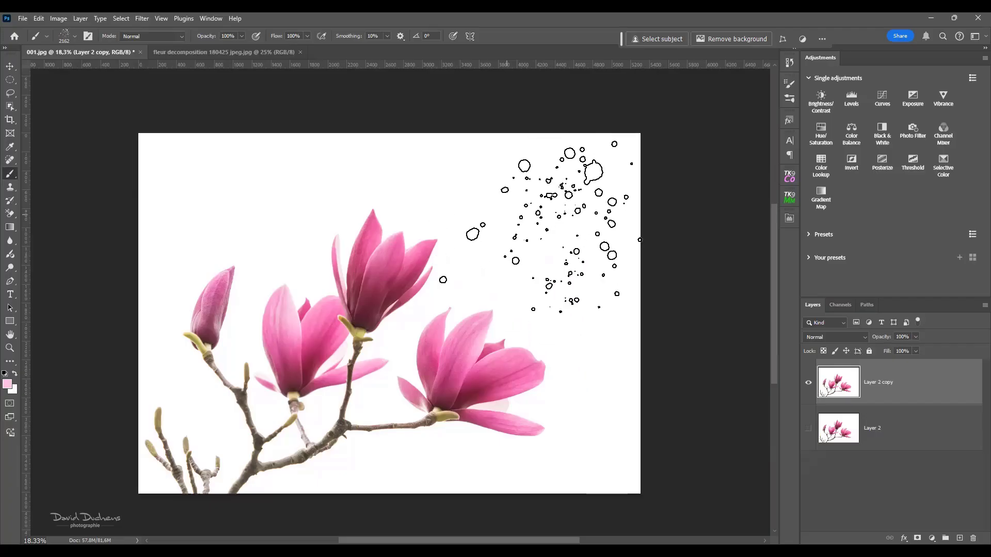
left_click(789, 84)
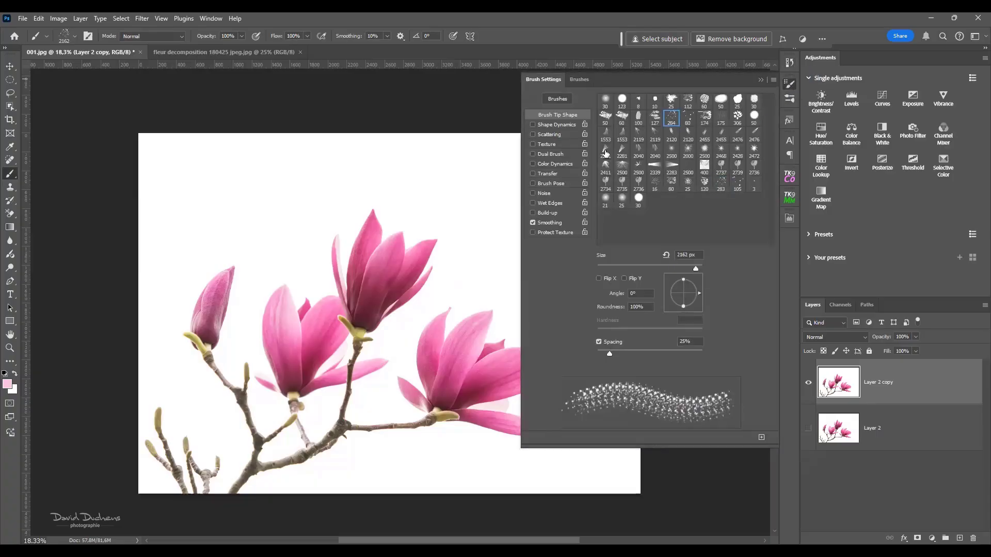
left_click(638, 149)
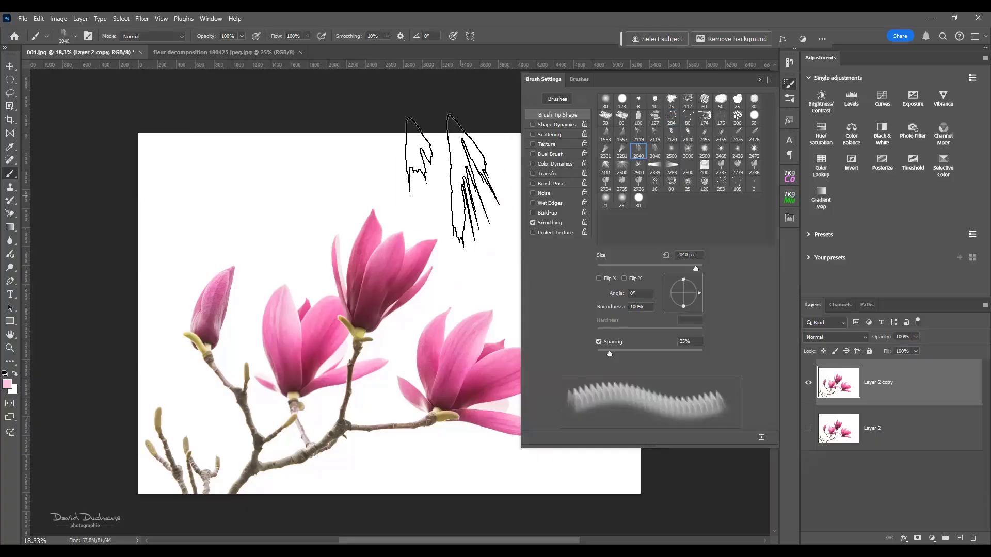
left_click(451, 181)
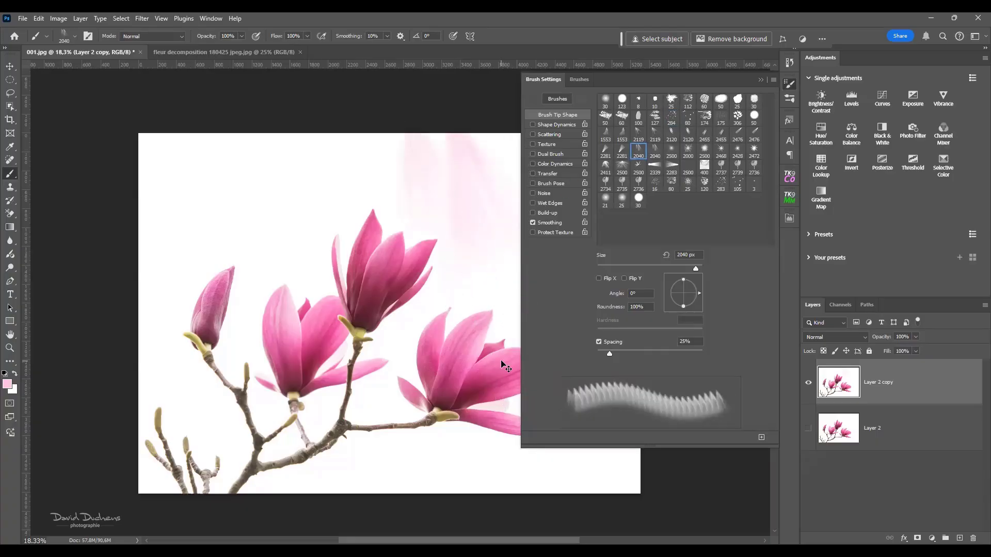
key("ctrl+z")
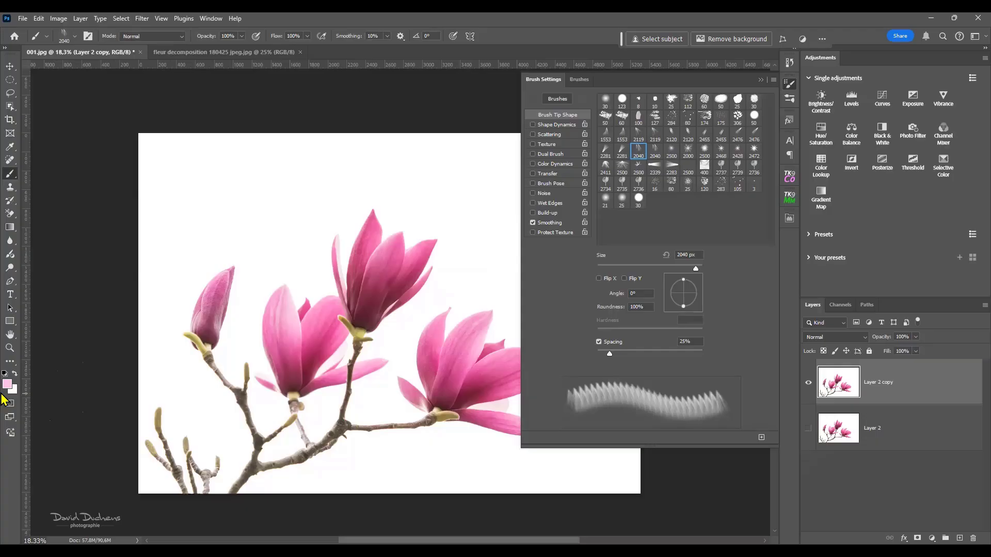
Set the foreground color to black and stamp the 2040 px streaked brush above the flowers on Layer 2 copy
key("x")
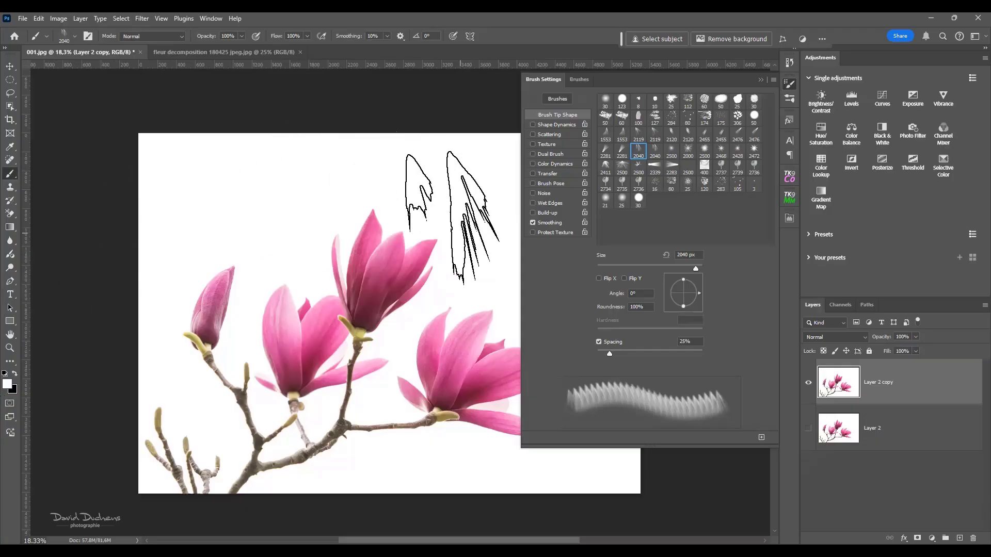
key("x")
left_click(443, 170)
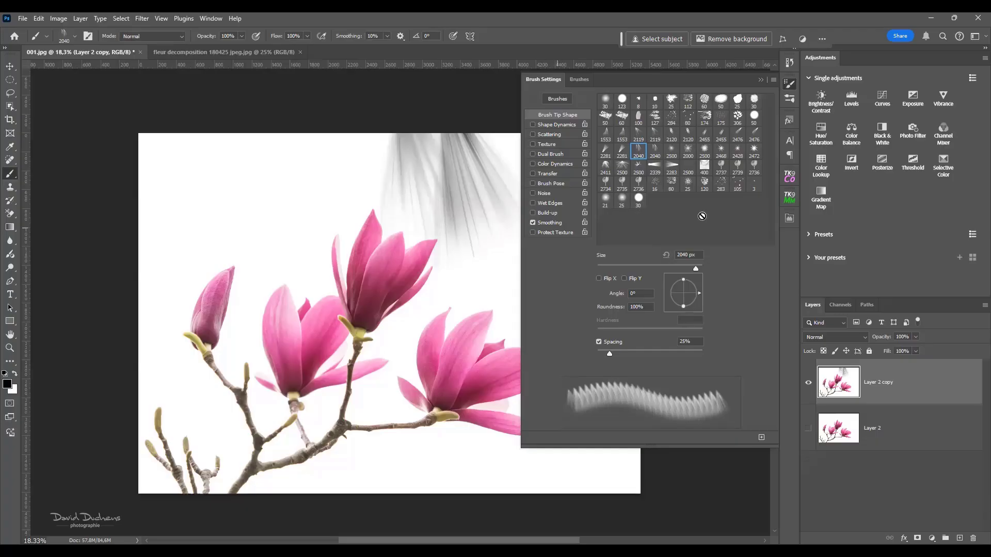
Select the 306 px leaf-cluster brush tip, enlarge it to 1146 px, and stamp it above the leftmost bud in pink sampled from the neighboring flower
left_click(740, 116)
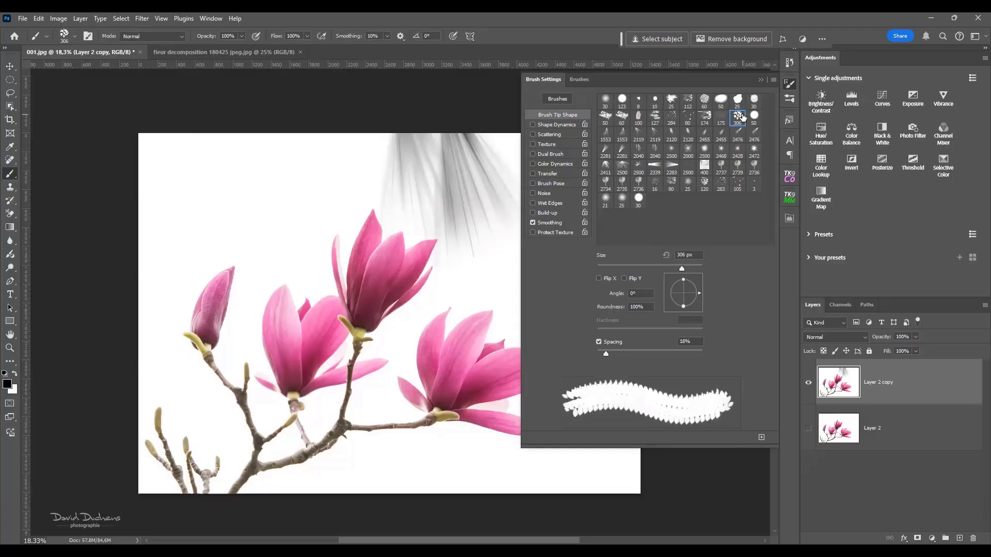
left_click(290, 327, "alt")
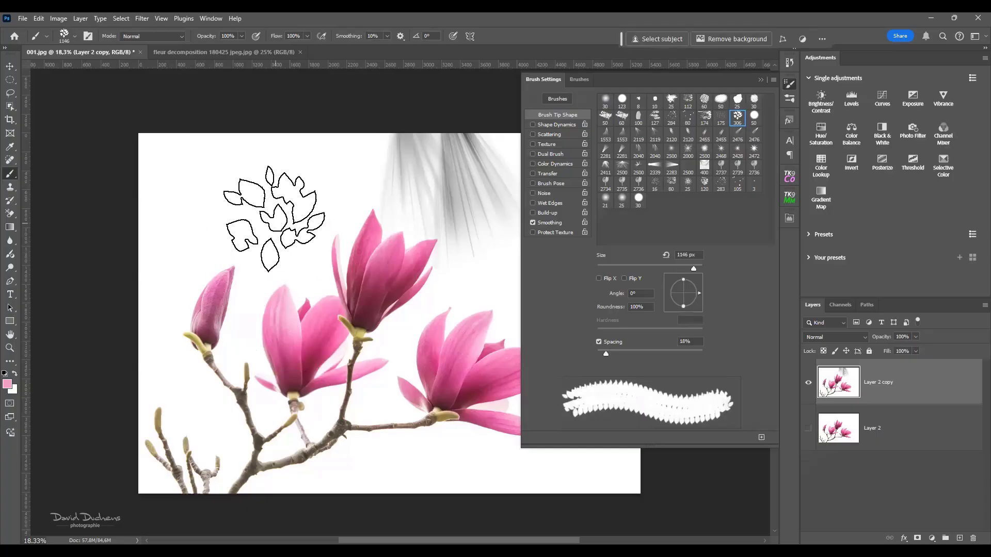
left_click(271, 206)
scroll(234, 324, "up", 2)
scroll(235, 320, "up", 1)
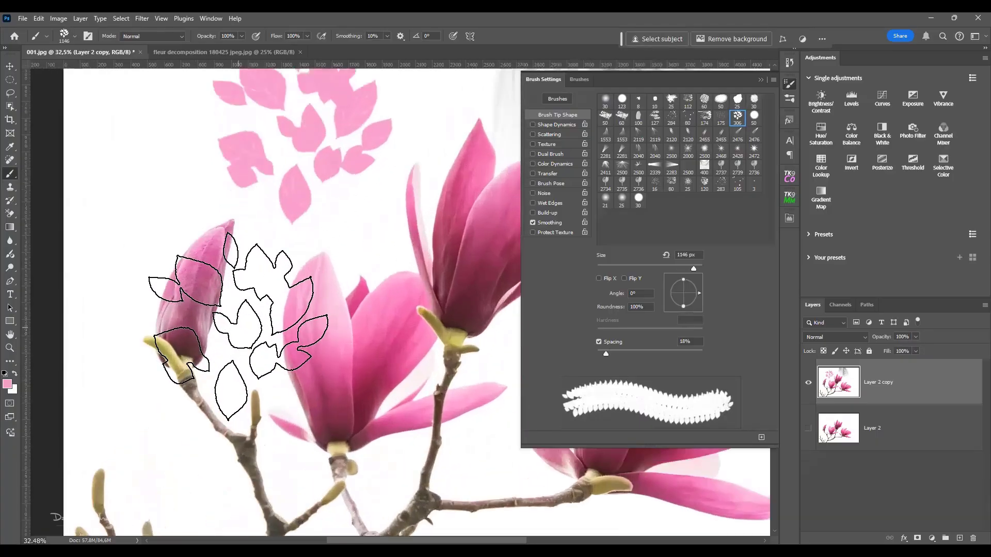
scroll(325, 348, "up", 1)
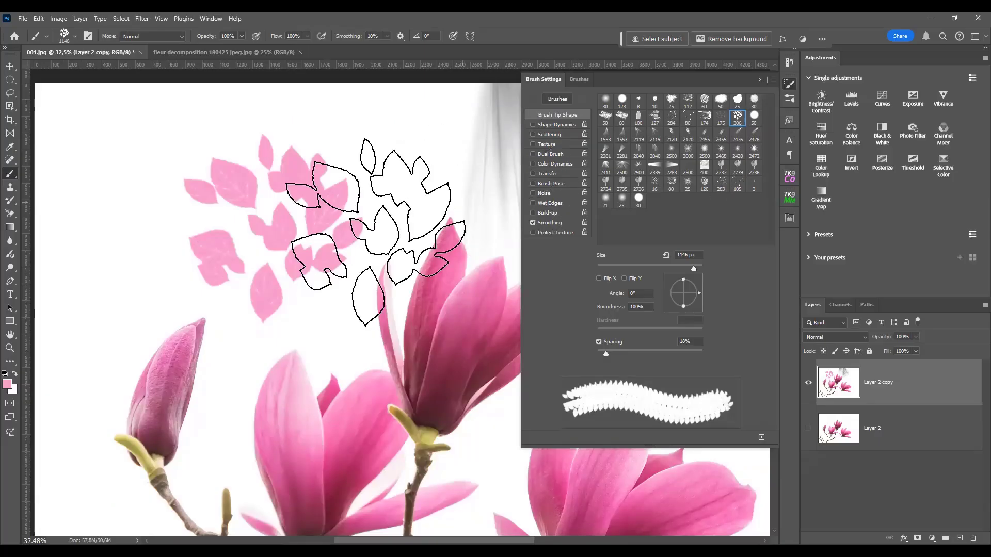
scroll(309, 232, "down", 4)
left_click_drag(366, 258, 291, 242)
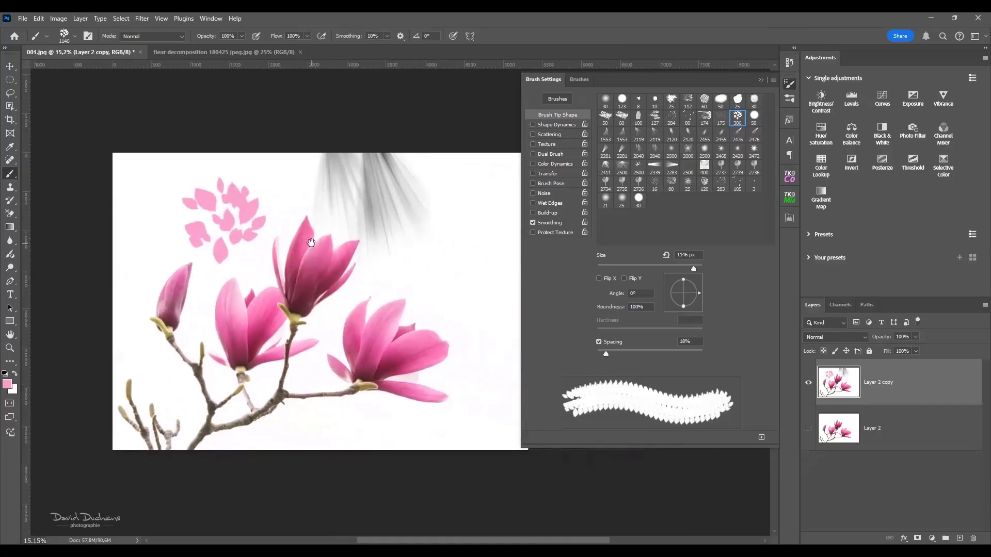
left_click(789, 84)
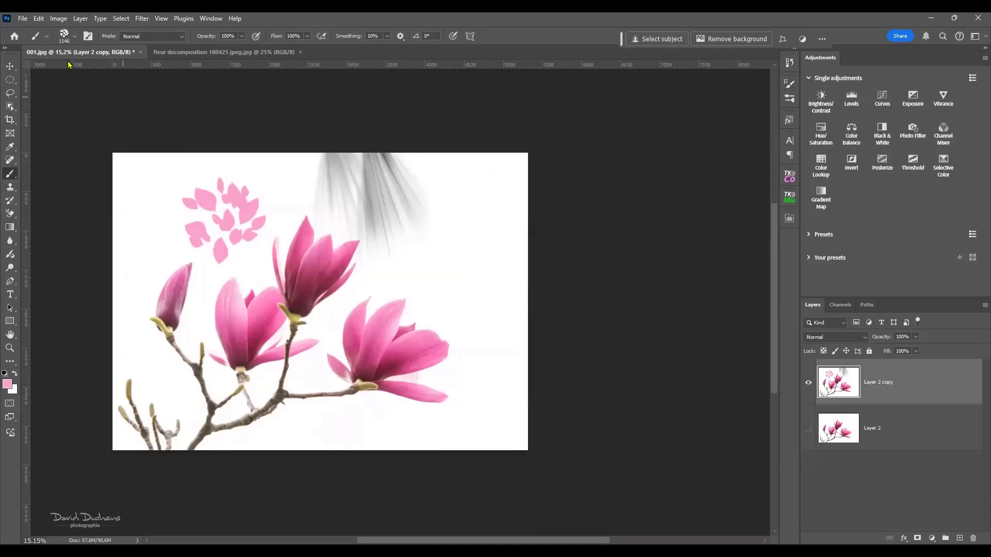
Switch to the splatter tip from the recent brushes, then back to the leaf-cluster tip
left_click(64, 35)
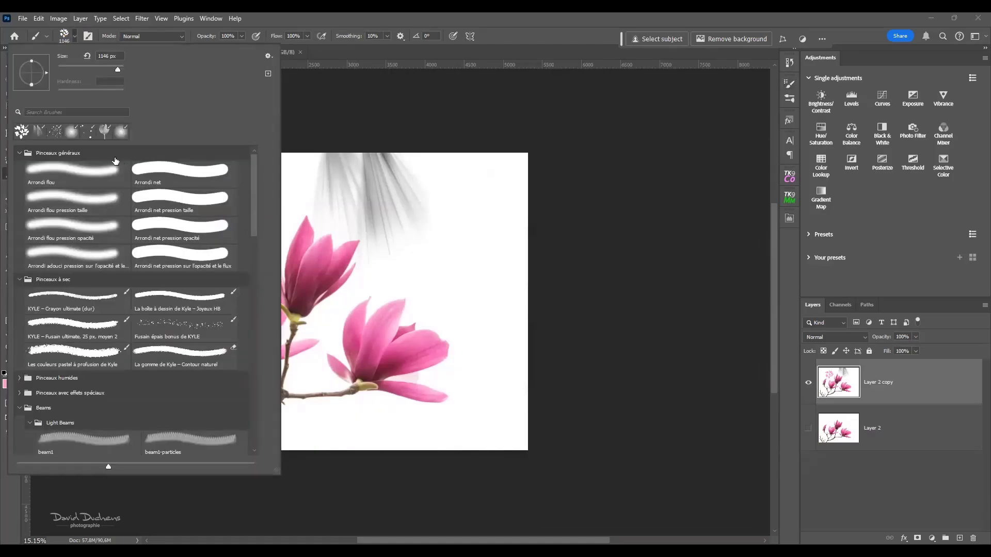
left_click(50, 131)
left_click(22, 131)
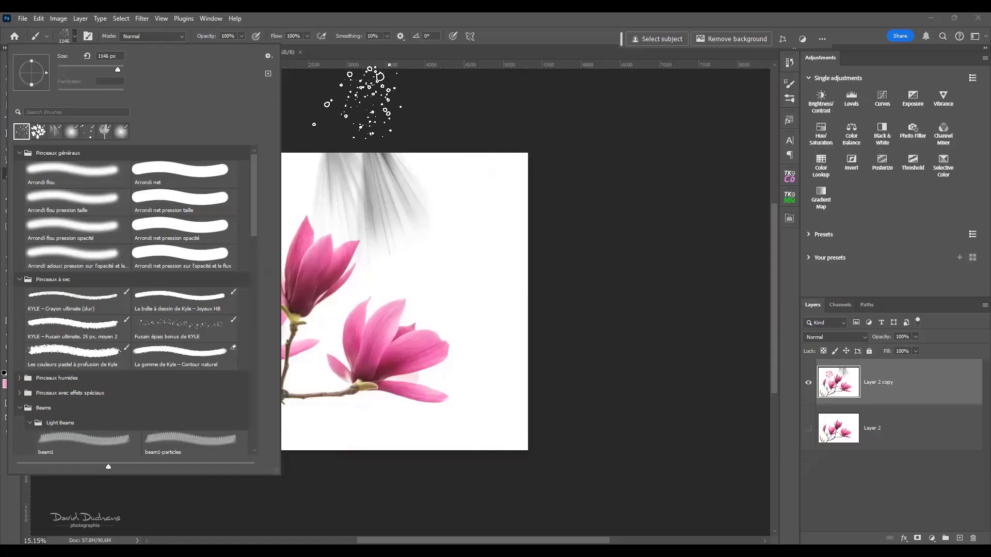
double_click(38, 132)
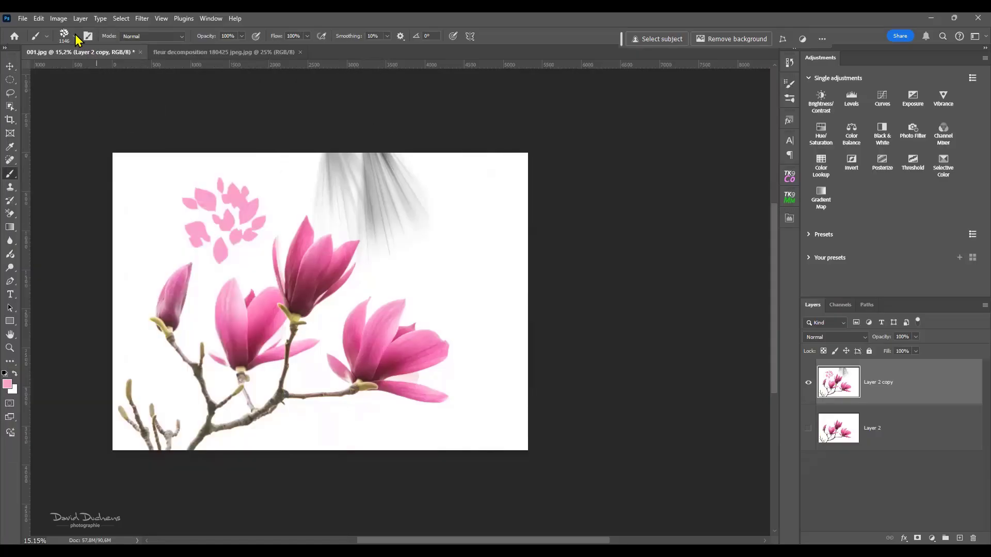
Open the file chooser for importing ABR brushes from the brush preset options, then cancel it
left_click(75, 37)
left_click(75, 37)
left_click(75, 37)
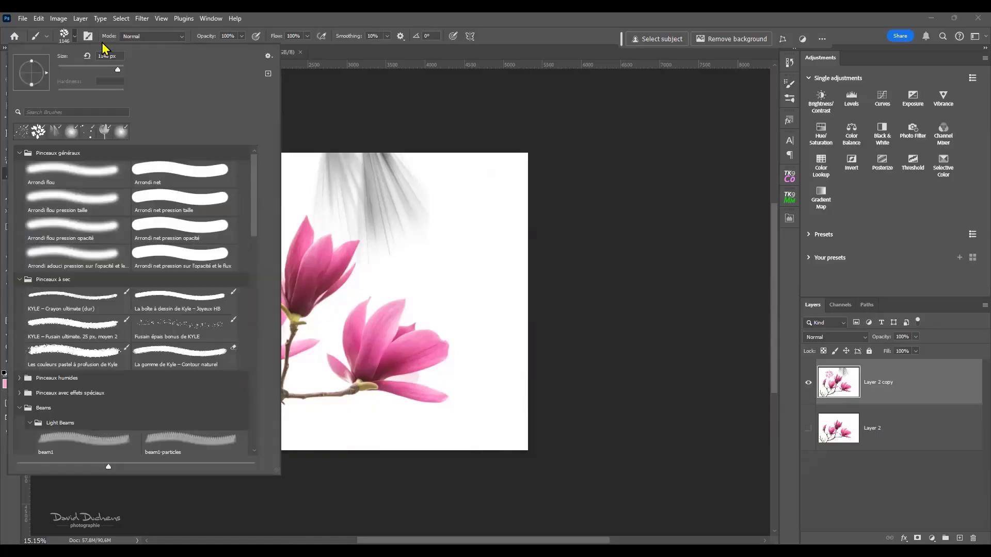
left_click(268, 57)
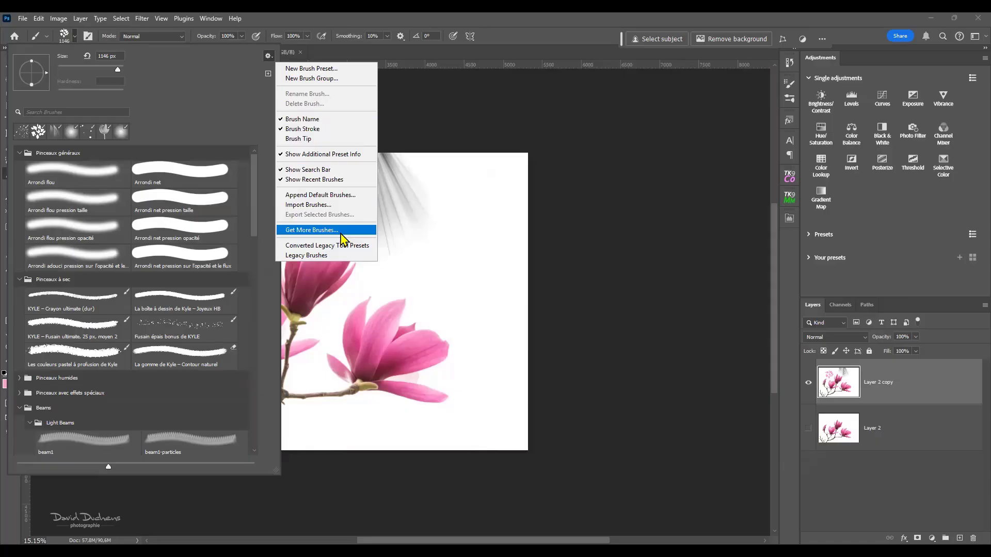
left_click(339, 208)
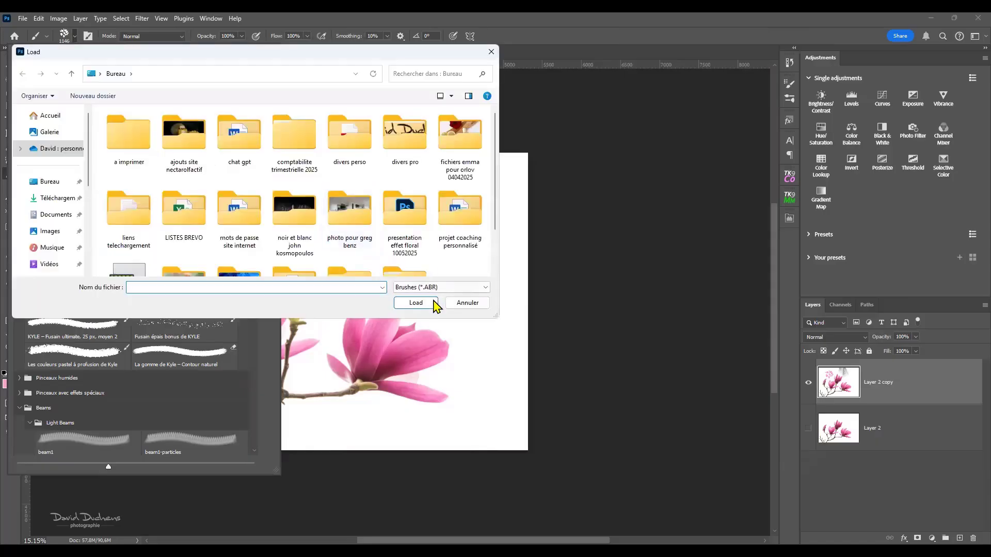
left_click(467, 303)
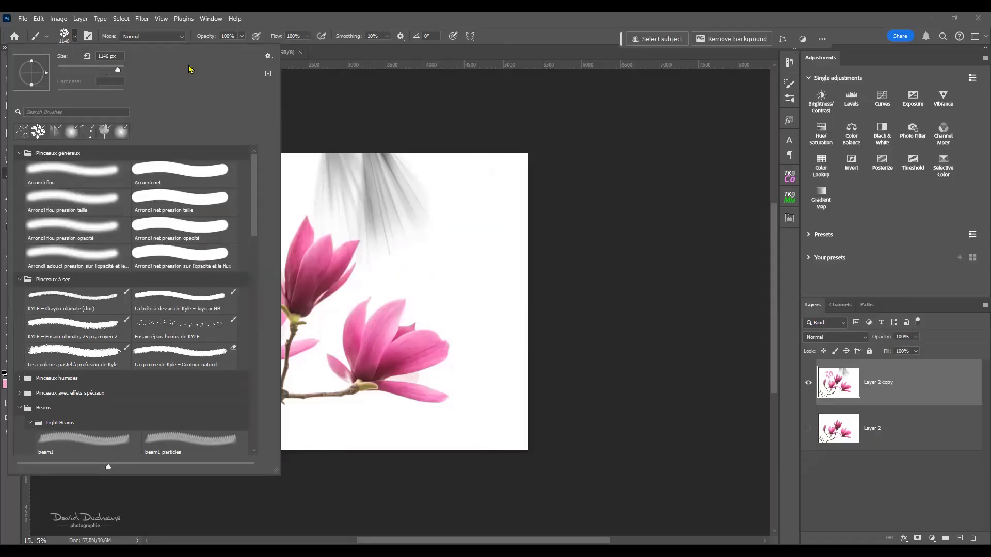
Request restoring the Legacy Brushes set to the brush presets, then cancel the request
left_click(269, 56)
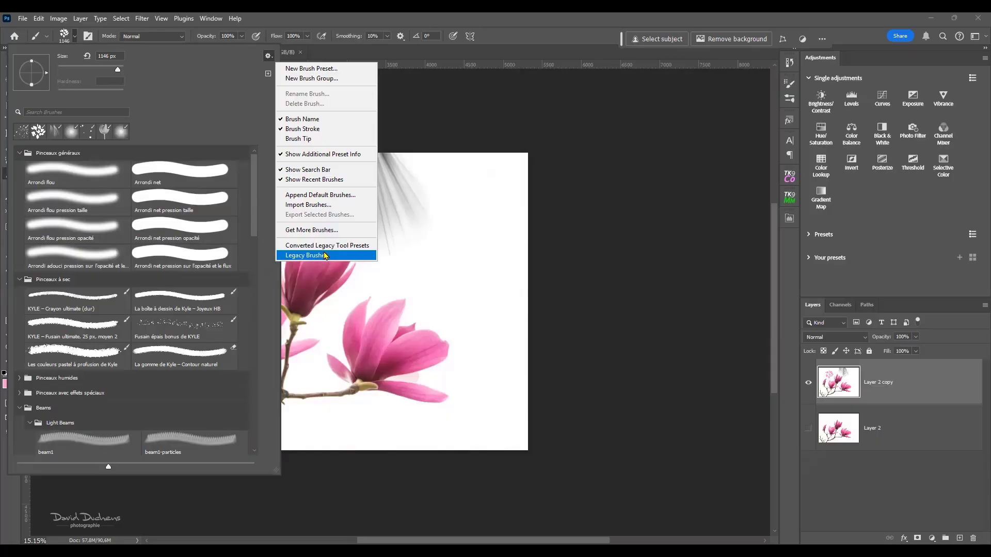
left_click(271, 54)
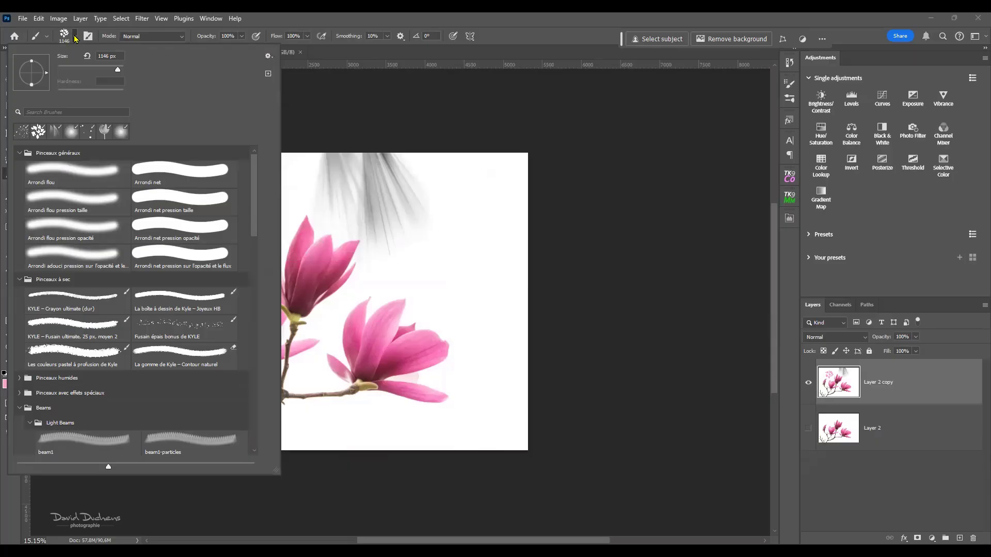
left_click(269, 56)
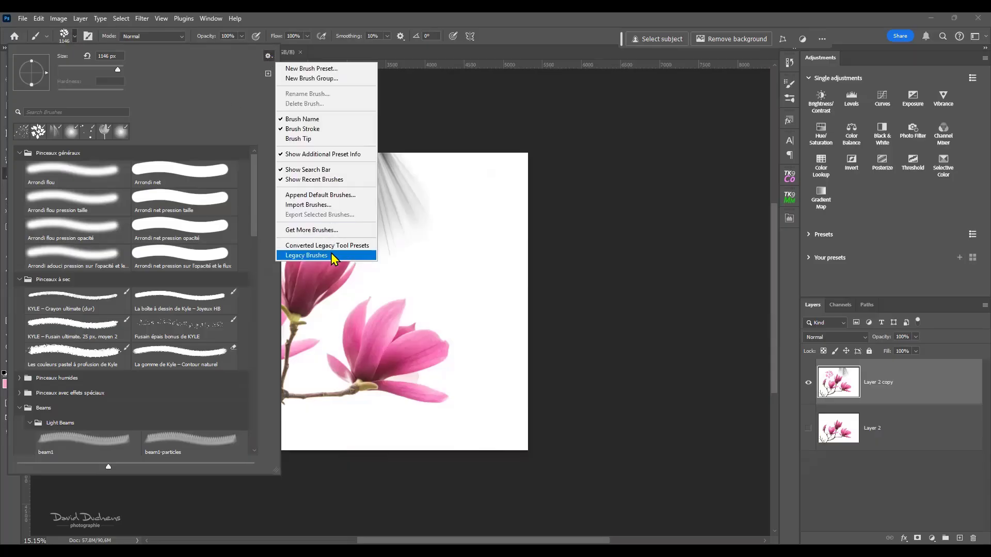
left_click(333, 256)
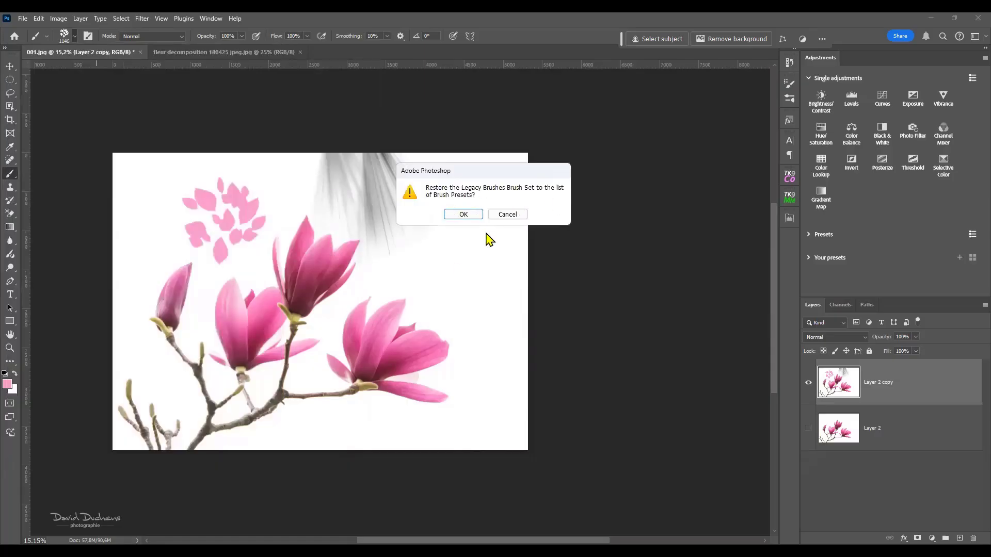
left_click(513, 217)
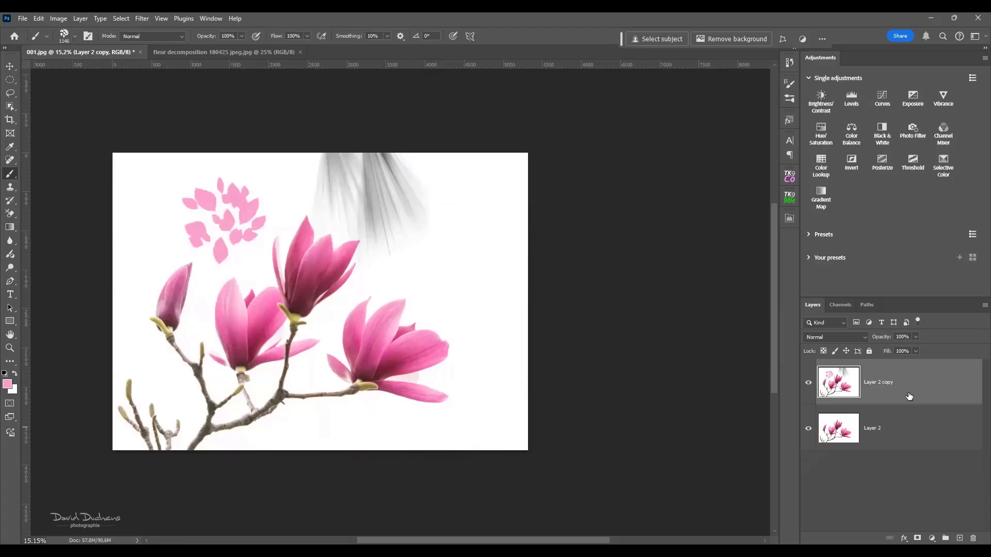
Delete the painted test layer and duplicate Layer 2 as a clean working copy
left_click_drag(974, 536, 974, 538)
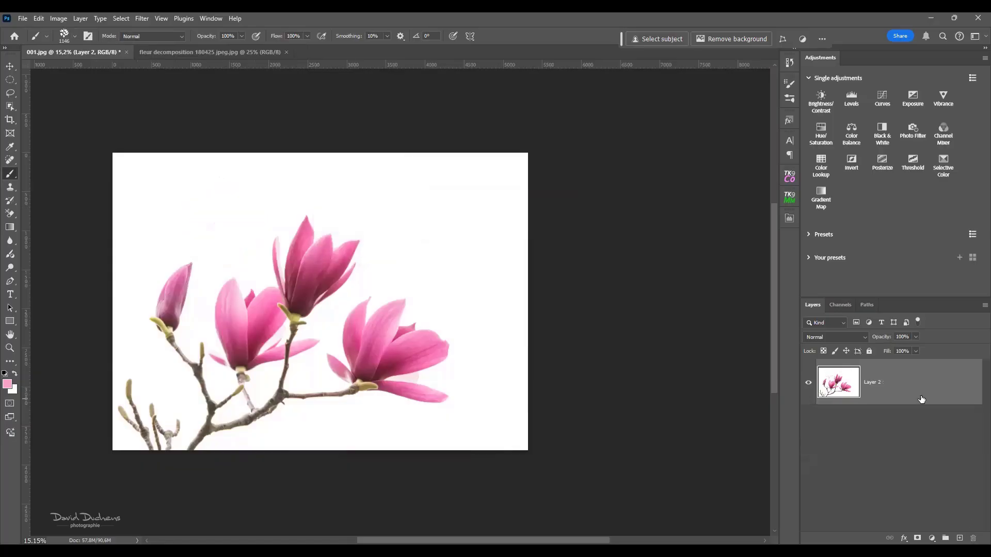
key("ctrl+j")
scroll(206, 278, "up", 3)
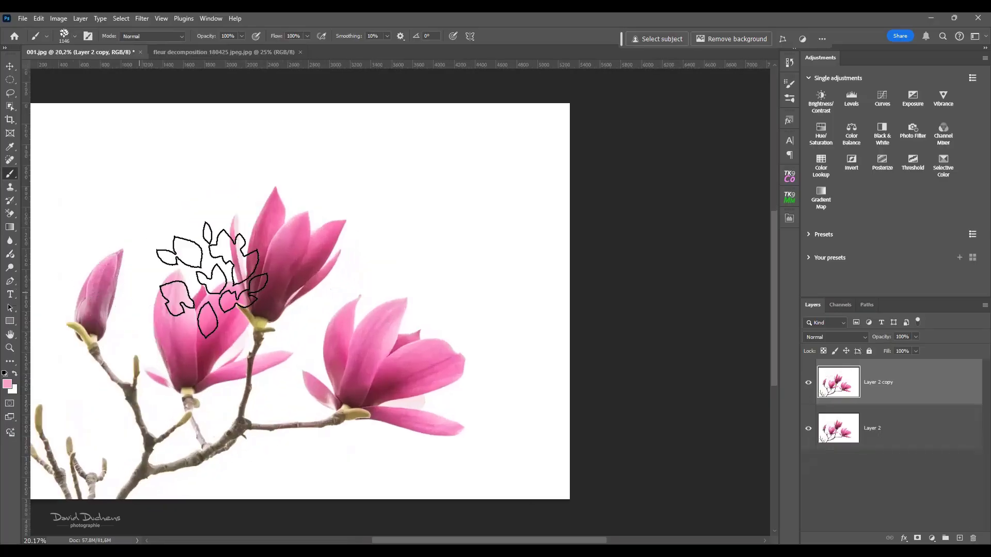
Choose the 283 px splatter brush tip and resize it to 488 px over the rightmost flower
left_click(790, 84)
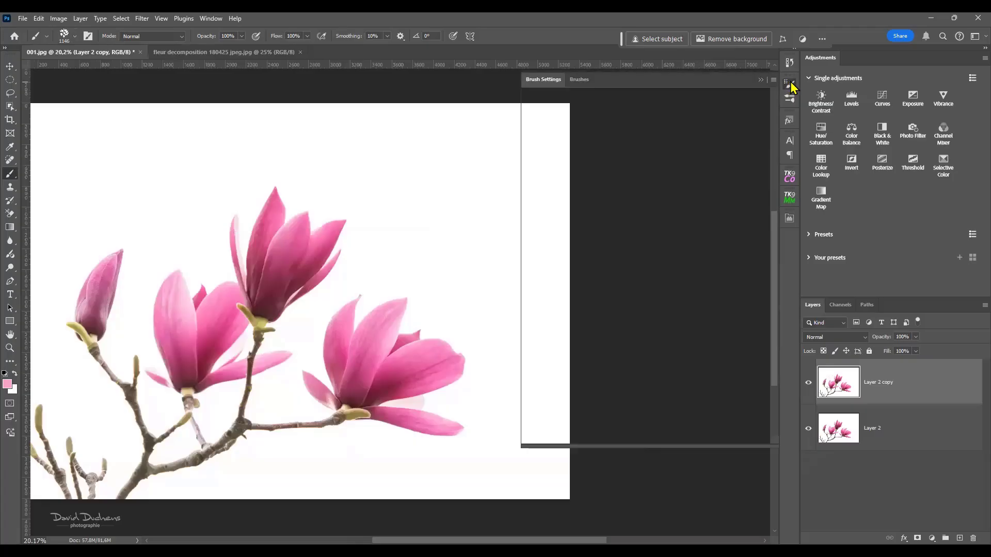
left_click(720, 184)
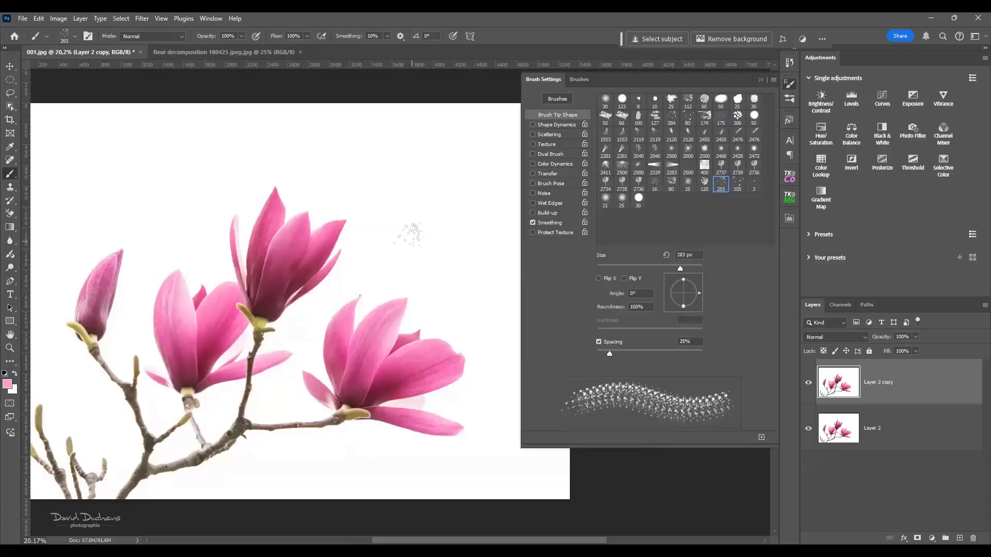
left_click_drag(390, 217, 453, 218)
scroll(386, 314, "up", 2)
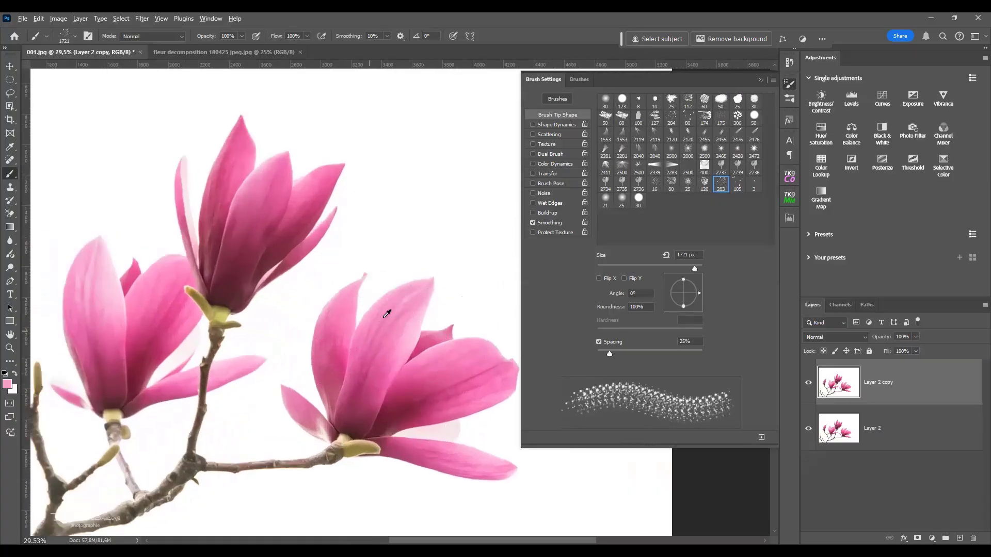
left_click_drag(383, 317, 320, 316)
scroll(411, 283, "up", 1)
scroll(411, 284, "up", 1)
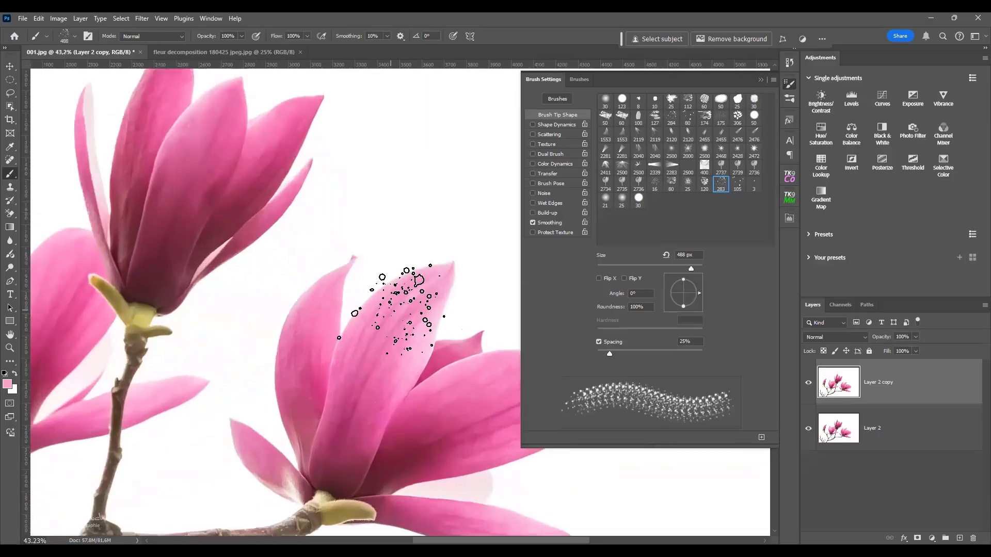
Examine the splatter dots on and around the red flower in the finished fleur decomposition image, and return to 001.jpg
left_click(197, 50)
left_click_drag(480, 339, 258, 342)
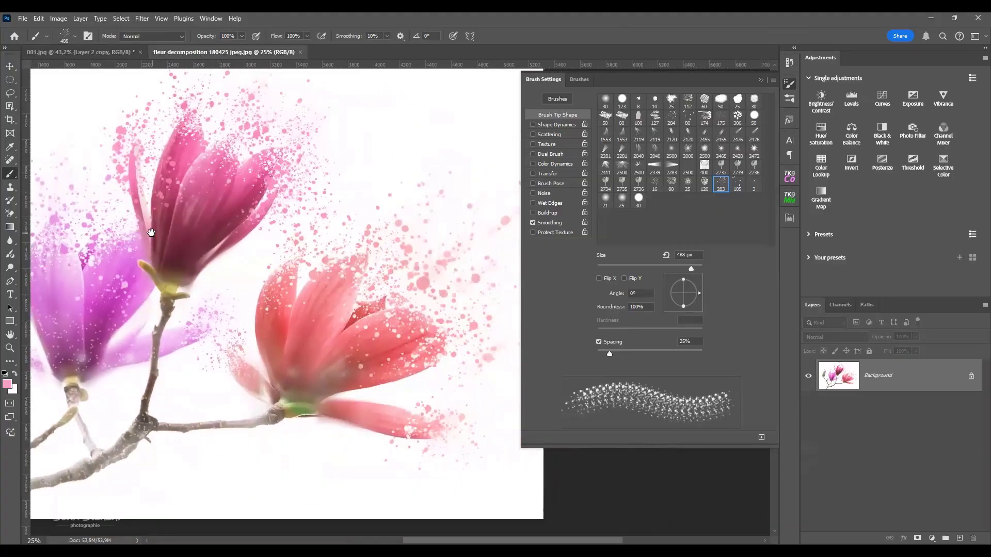
scroll(396, 360, "up", 1)
scroll(405, 353, "up", 4)
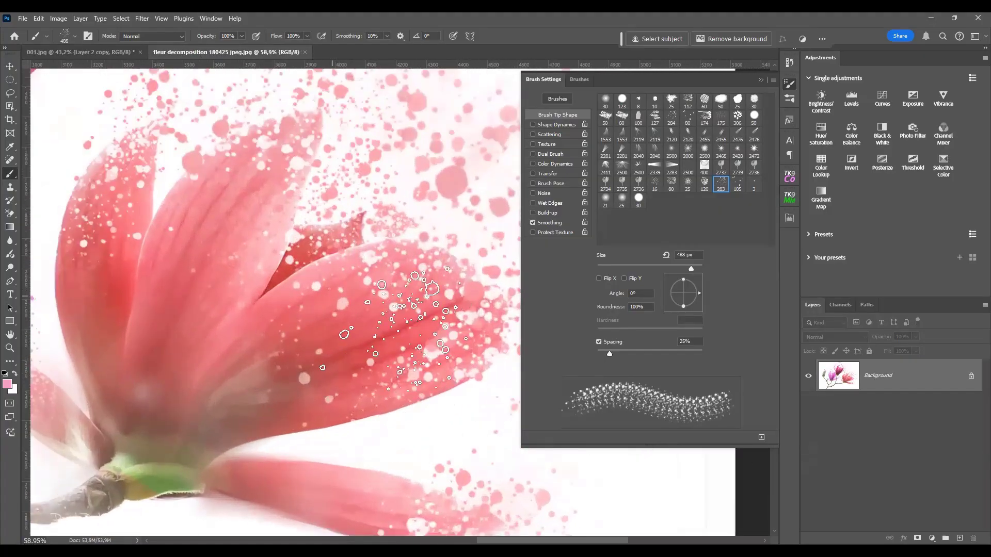
left_click_drag(393, 288, 364, 287)
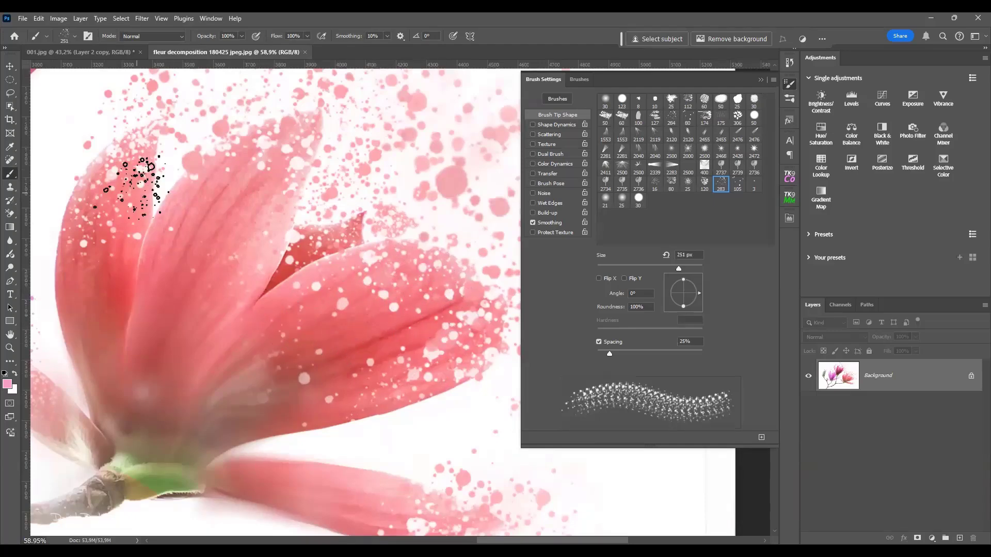
scroll(325, 325, "down", 4)
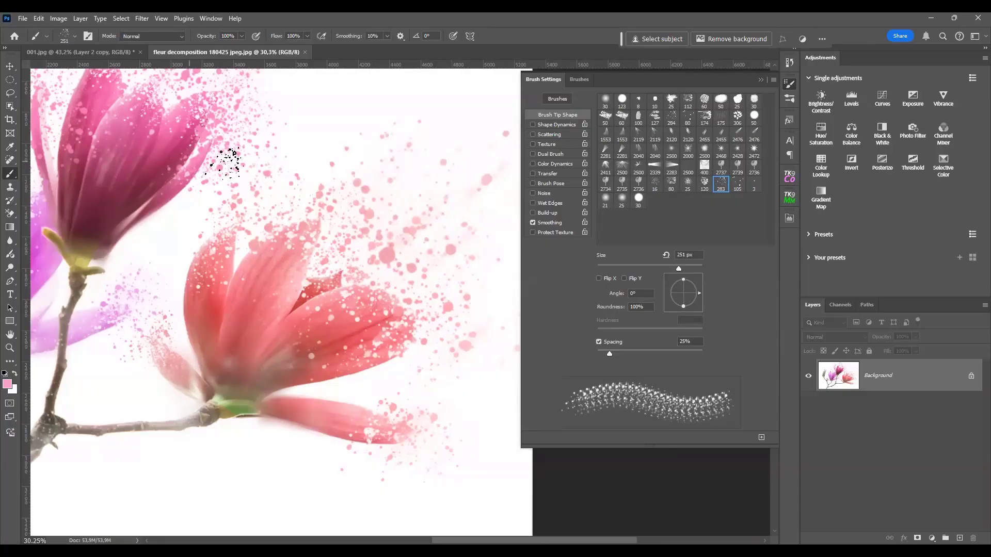
scroll(323, 325, "down", 3)
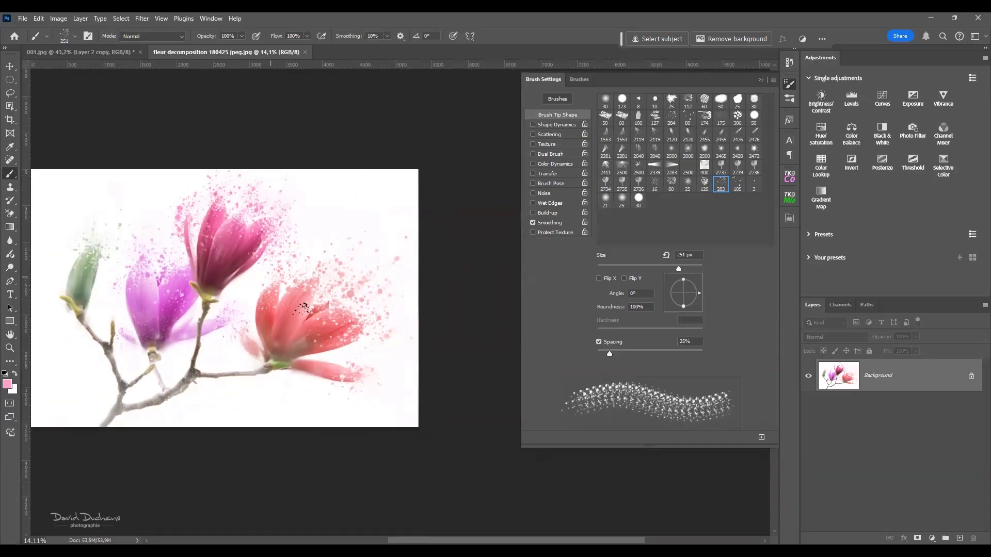
scroll(303, 359, "up", 3)
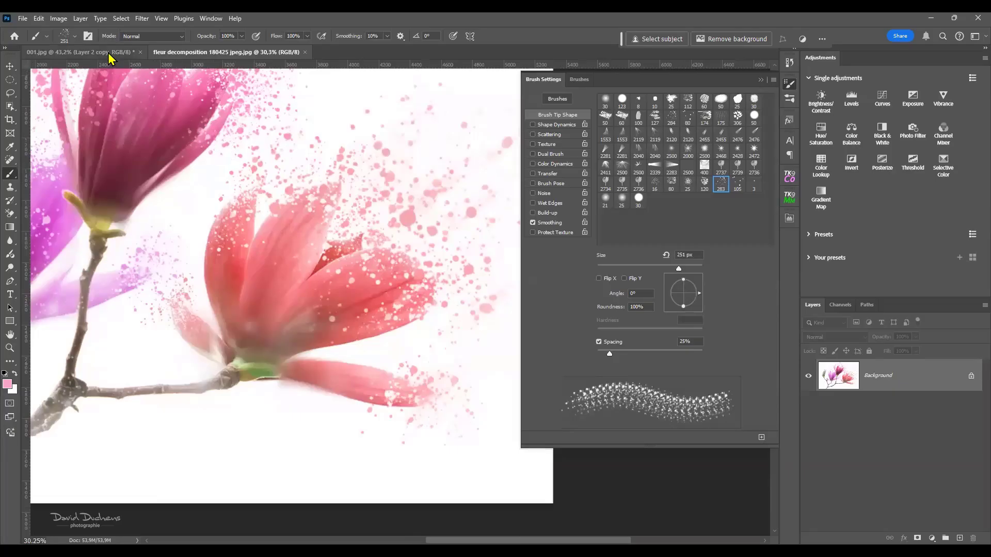
left_click(80, 52)
Try stamping 455 px splatter on the rightmost flower's broad petal in pink sampled from that petal, and undo it
left_click_drag(464, 343, 365, 310)
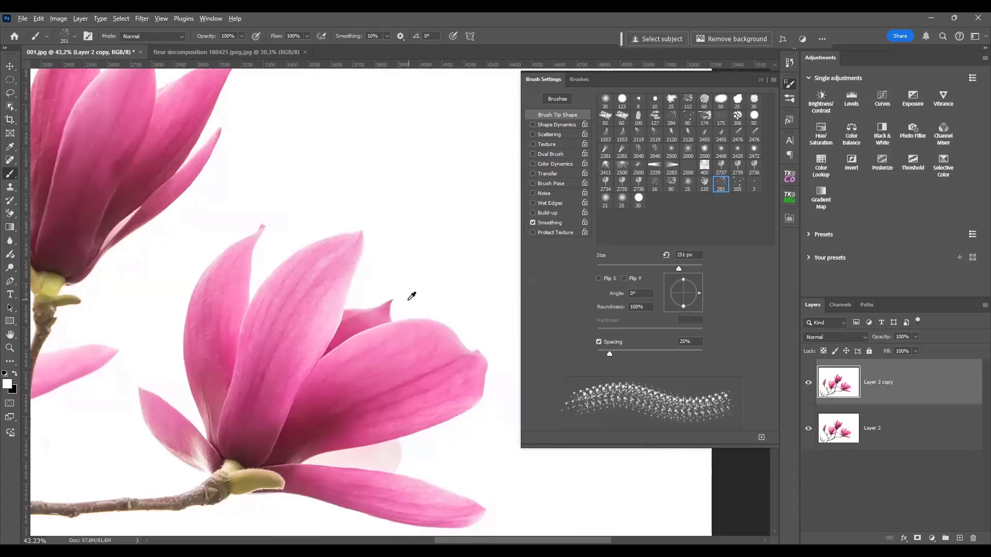
left_click_drag(408, 301, 450, 307)
scroll(433, 366, "up", 4)
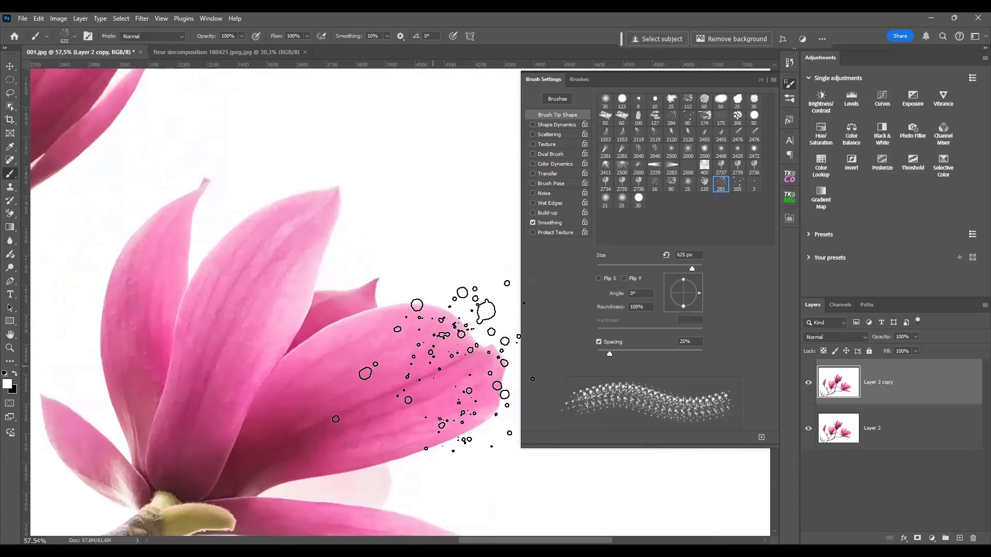
left_click(427, 359, "alt")
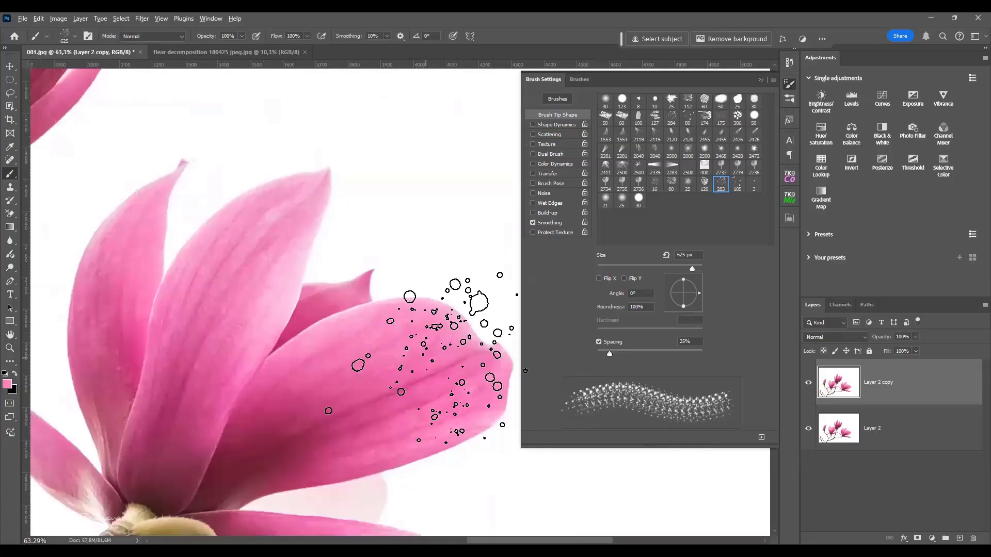
left_click_drag(422, 357, 398, 360)
left_click(431, 343)
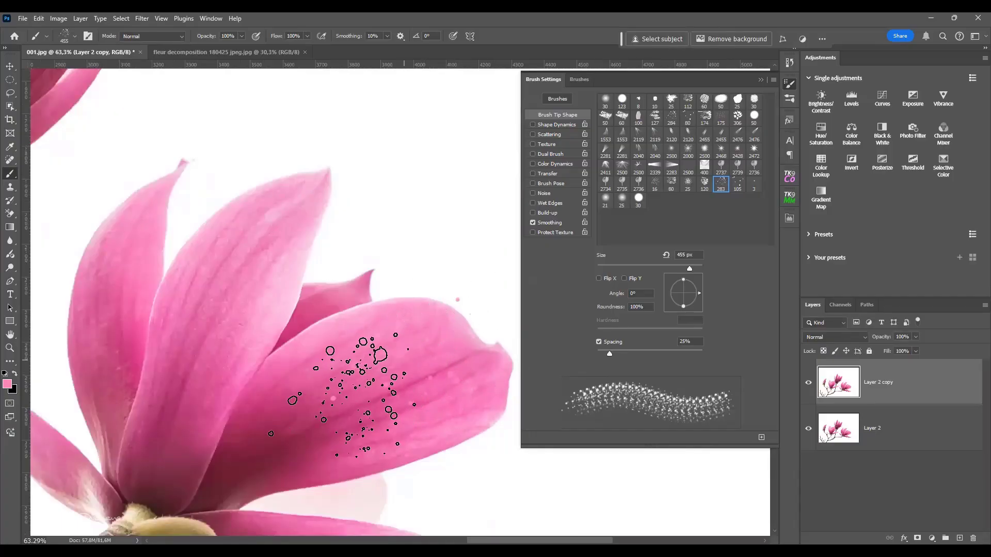
key("ctrl+z")
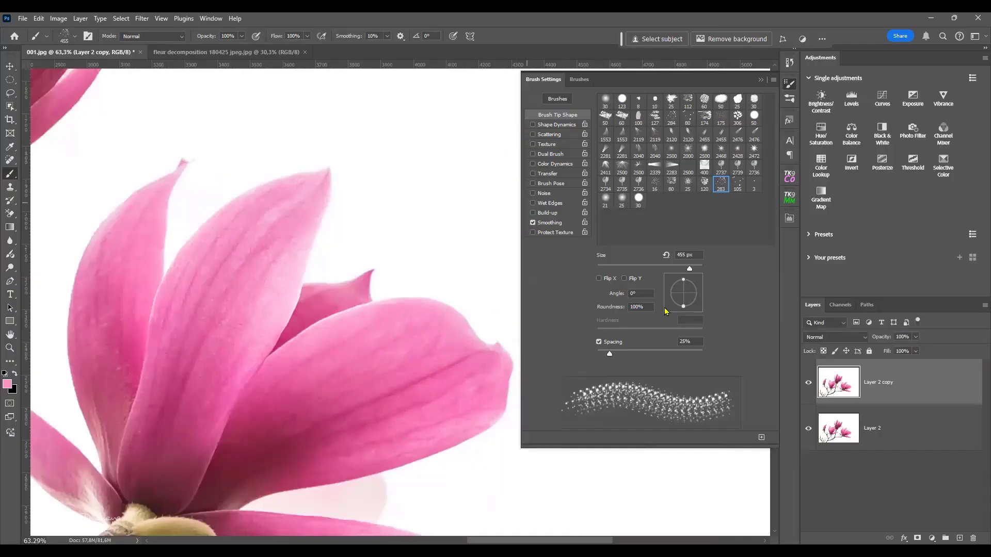
Set the foreground color to pure white (ffffff)
left_click(7, 384)
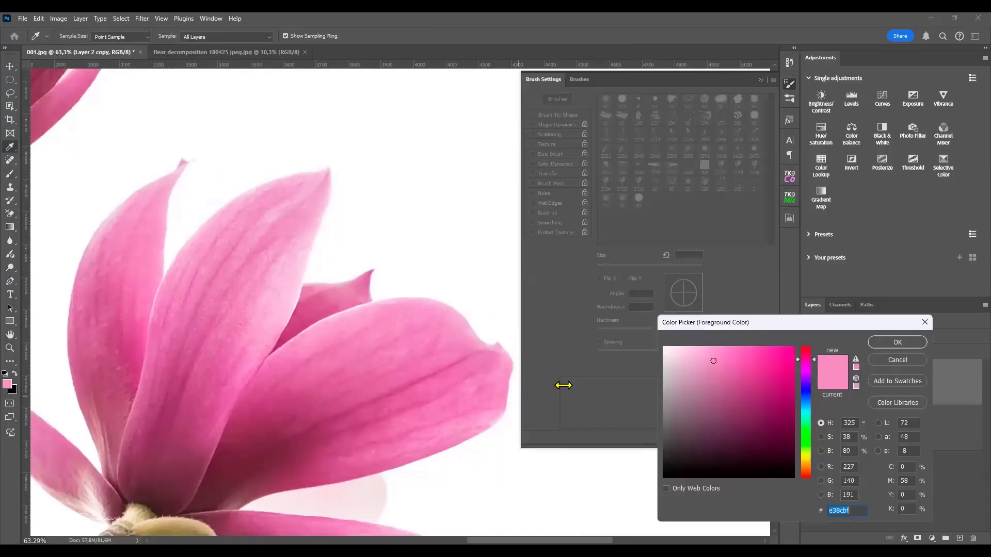
left_click_drag(689, 353, 609, 333)
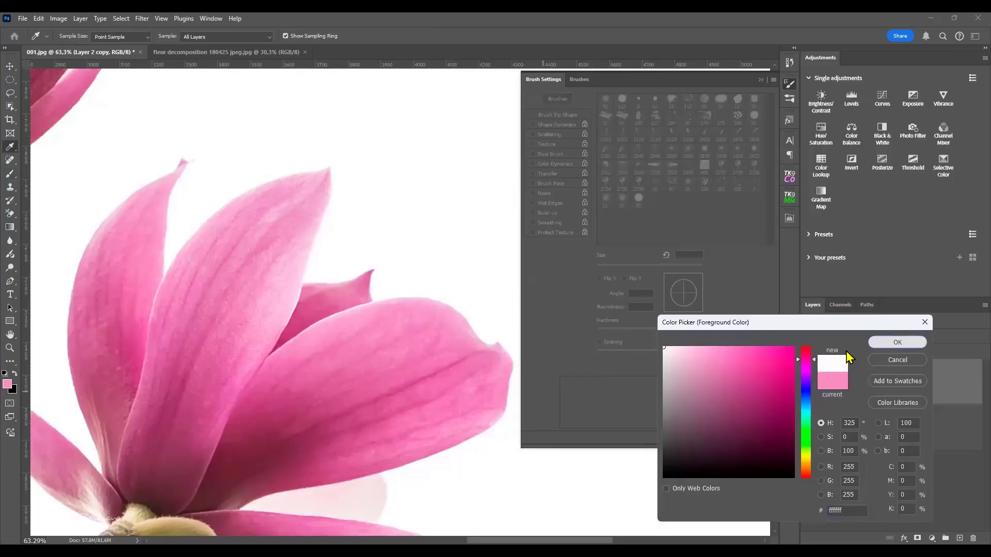
key("Return")
Stamp white splatter over the outer half of the broad right petal with the 284 px tip, using sizes 230 px and 502 px
left_click_drag(467, 336, 443, 380)
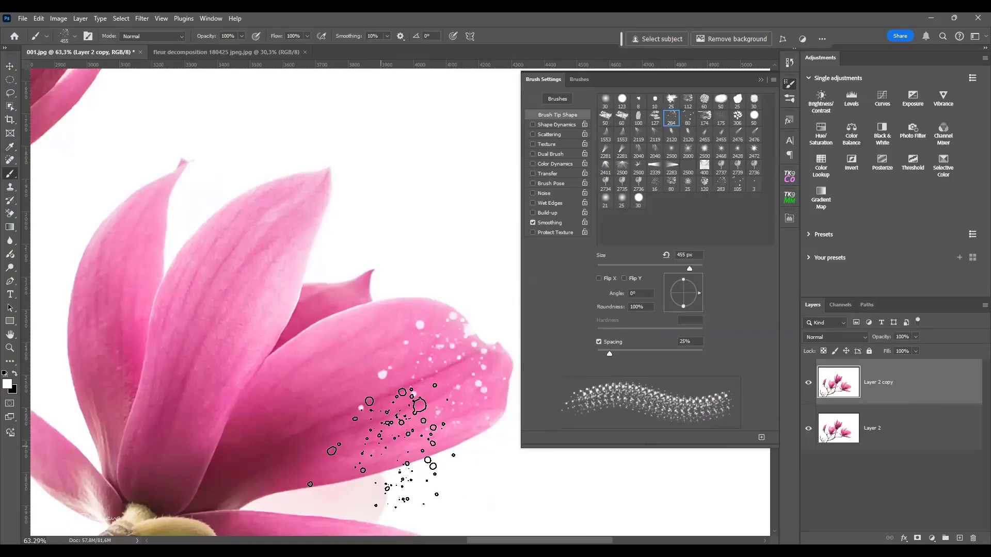
key("ctrl+z")
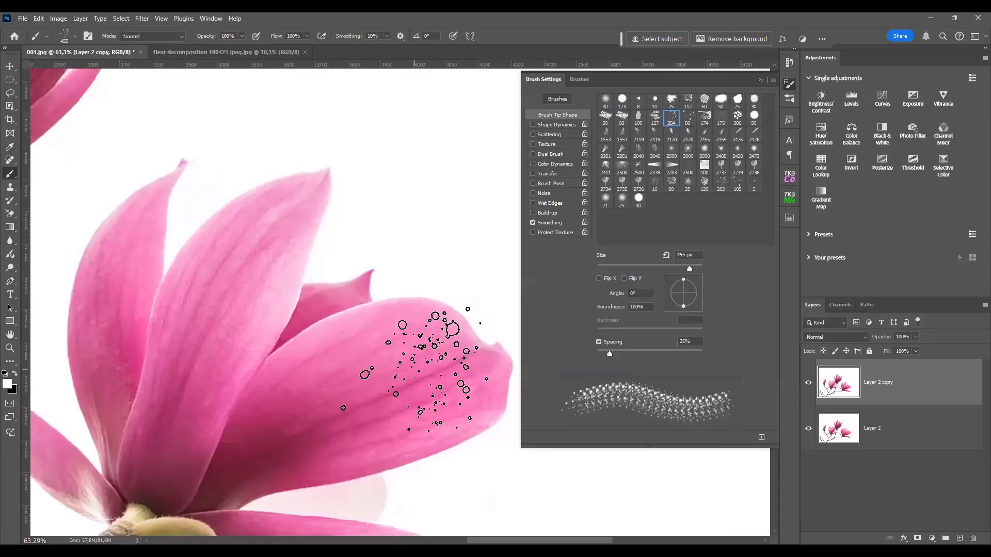
key("bracketleft")
key("bracketleft")
mouse_move(400, 356)
left_mouse_down()
mouse_move(423, 336)
mouse_move(437, 407)
mouse_move(458, 343)
mouse_move(473, 339)
mouse_move(488, 390)
mouse_move(459, 322)
left_mouse_up()
left_click(465, 343)
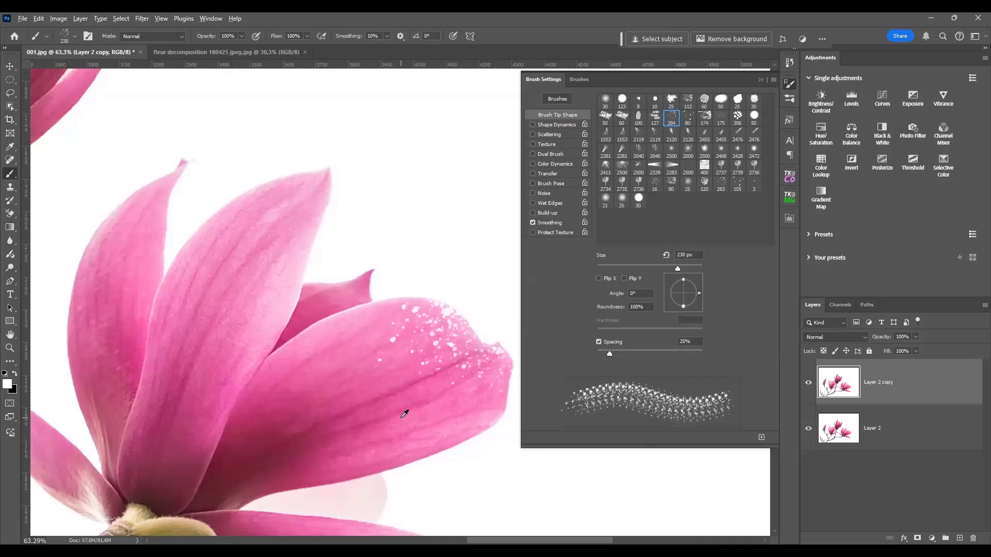
left_click_drag(380, 377, 520, 377)
left_click(379, 376)
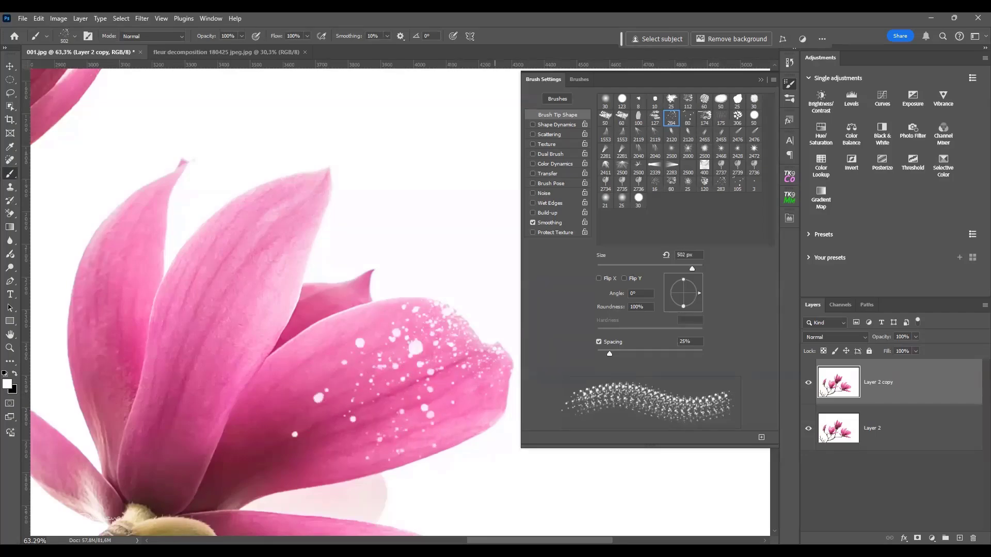
Stamp white splatter on the tip of the rightmost flower's tall middle petal at 243 px and set the brush angle to -143°
left_click_drag(245, 173, 166, 173)
left_click(286, 192)
left_click(682, 269)
mouse_move(701, 296)
left_mouse_down()
mouse_move(692, 309)
mouse_move(671, 309)
left_mouse_up()
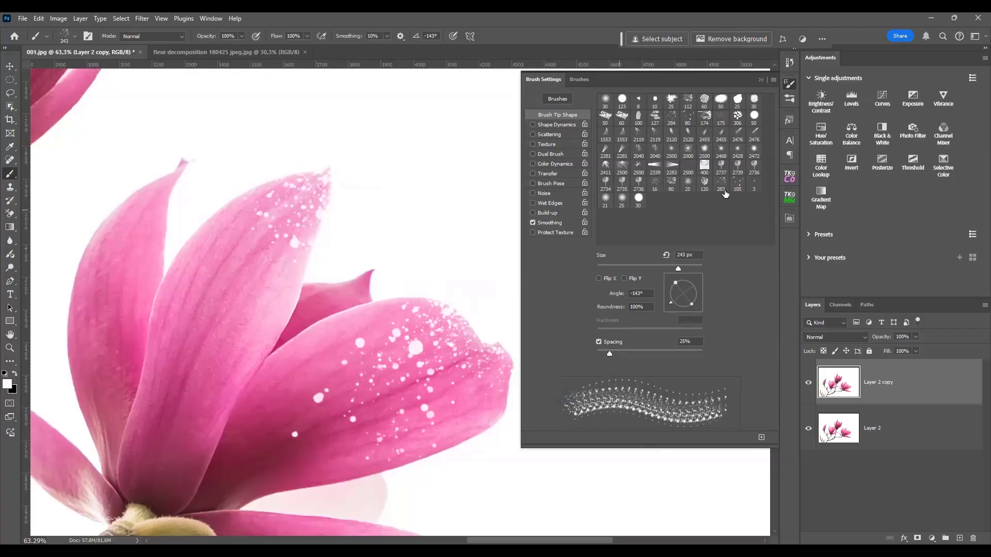
Add larger white dots to the tall middle petal with the 105 px tip at 156 px, angle 34°, and reduce it to 134 px
left_click(737, 184)
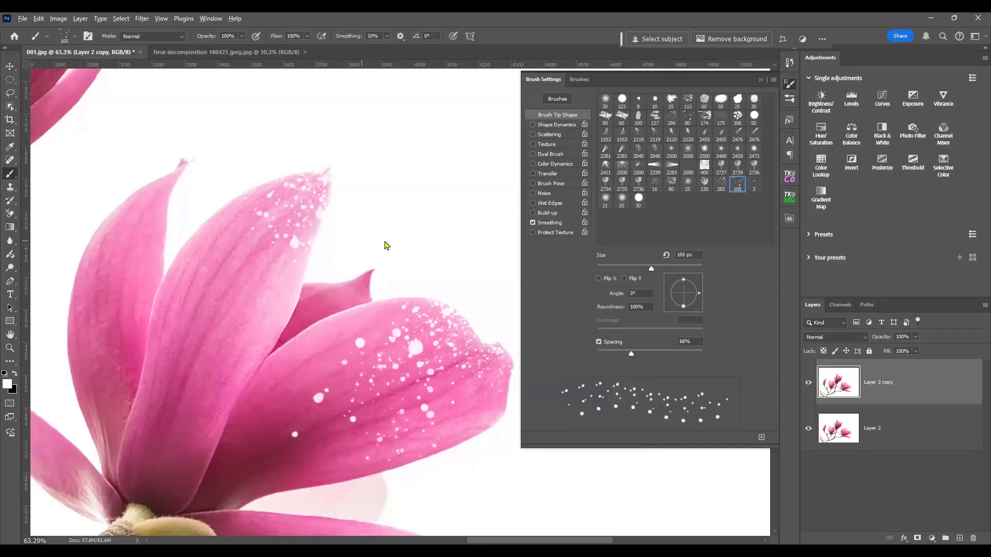
left_click_drag(361, 241, 390, 241)
left_click_drag(350, 320, 341, 318)
mouse_move(696, 293)
left_mouse_down()
mouse_move(664, 290)
mouse_move(692, 285)
left_mouse_up()
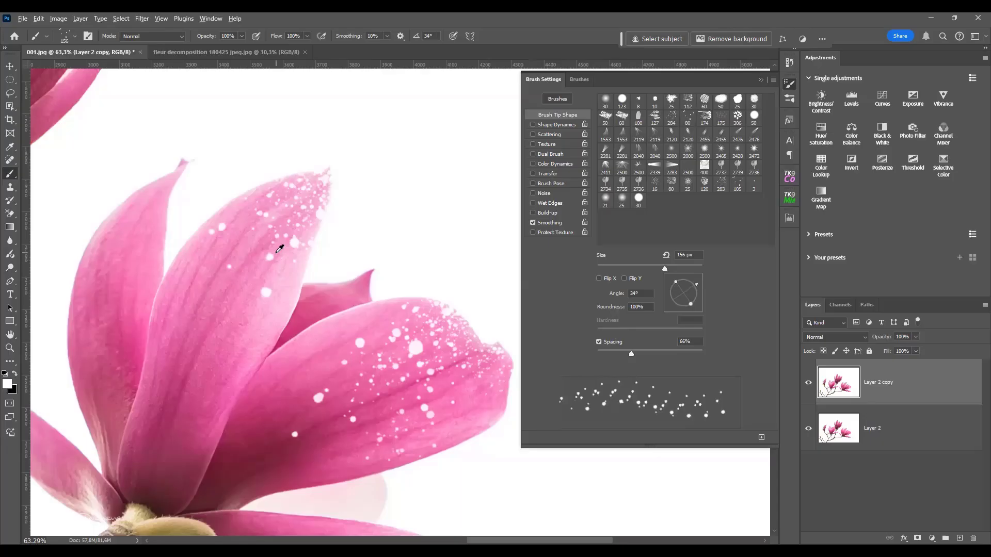
key("bracketleft")
scroll(333, 274, "down", 1)
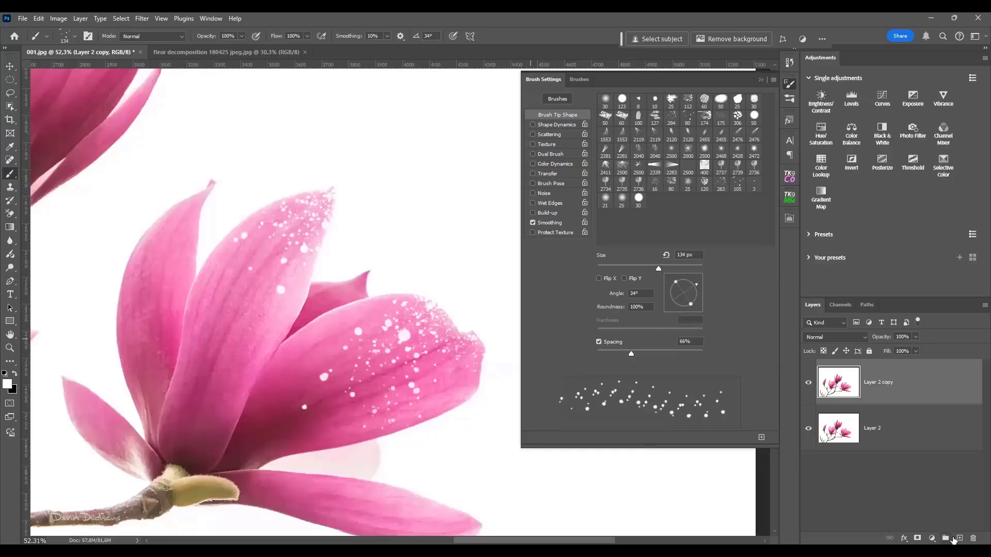
Add a new layer and stamp white dots on the rightmost flower's left petal at 275 px
left_click(958, 538)
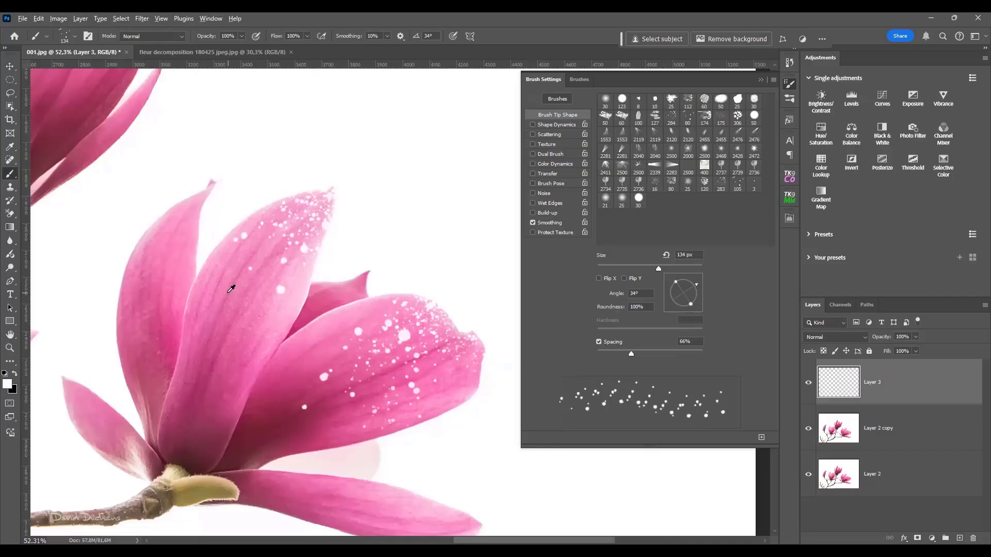
left_click_drag(229, 293, 266, 293)
left_click(166, 246)
left_click(178, 216)
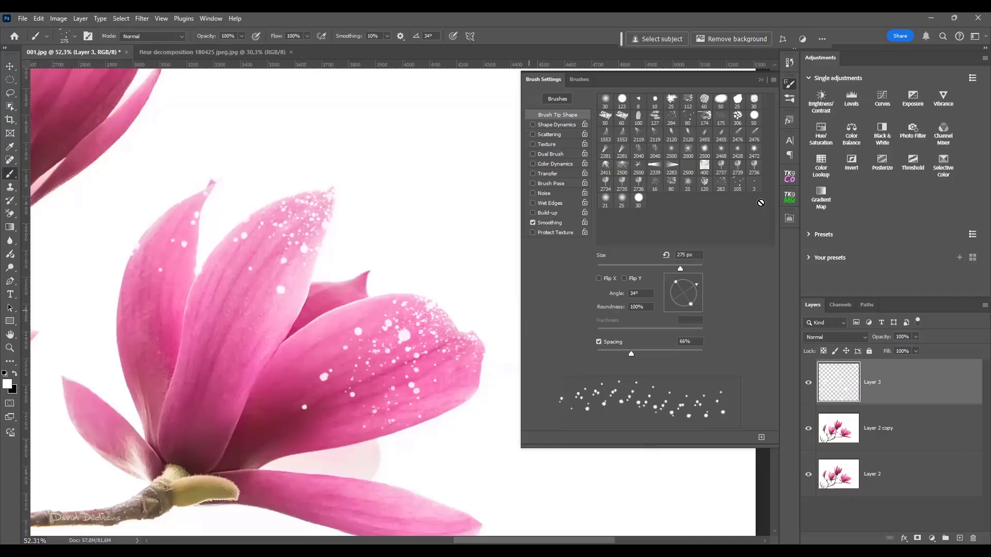
Add white splatter to the left petal with the 283 px tip at 237 px, and delete the new layer
left_click(719, 187)
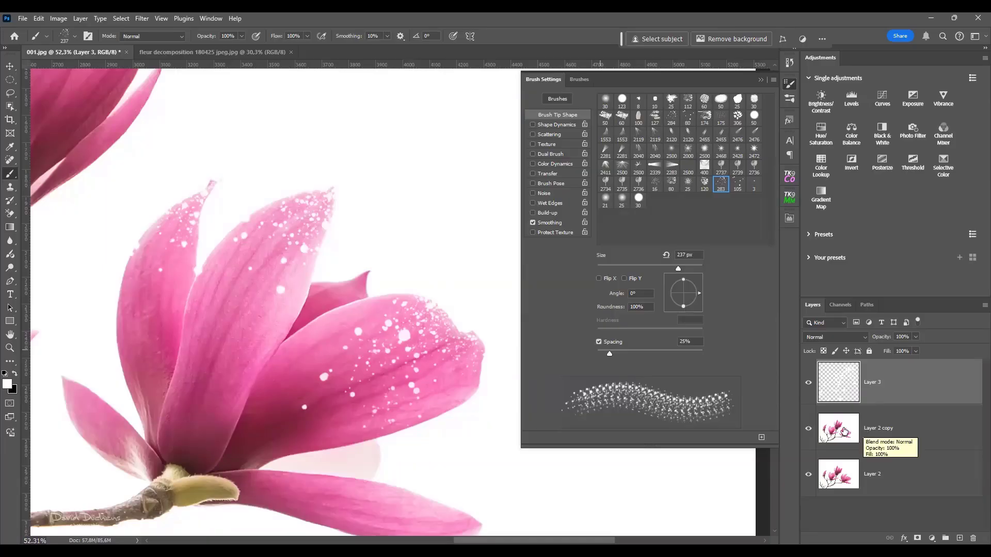
scroll(295, 405, "down", 4)
scroll(292, 413, "up", 2)
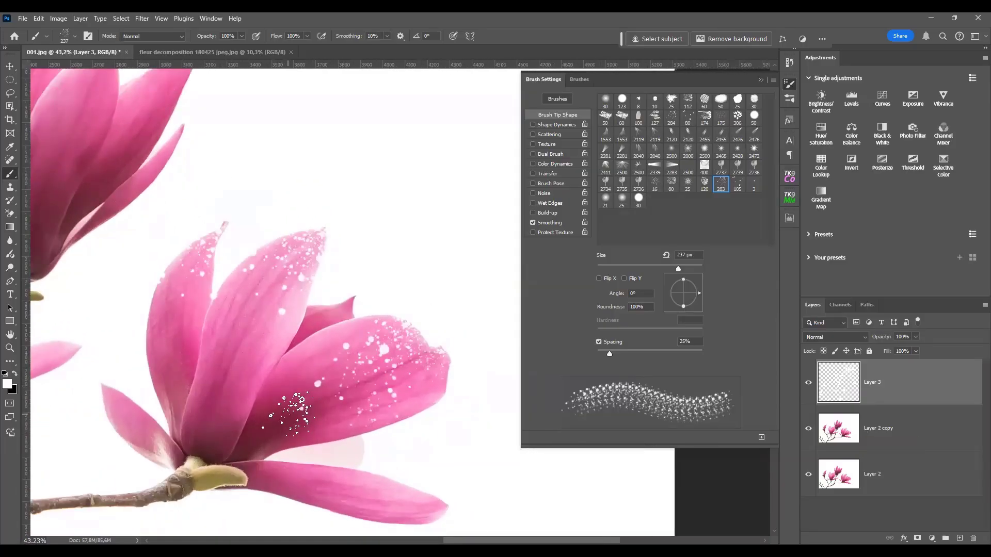
left_click(973, 538)
Draw a Lasso selection around the tall upper flower, from its tips down to the base of its petals
scroll(415, 390, "down", 3)
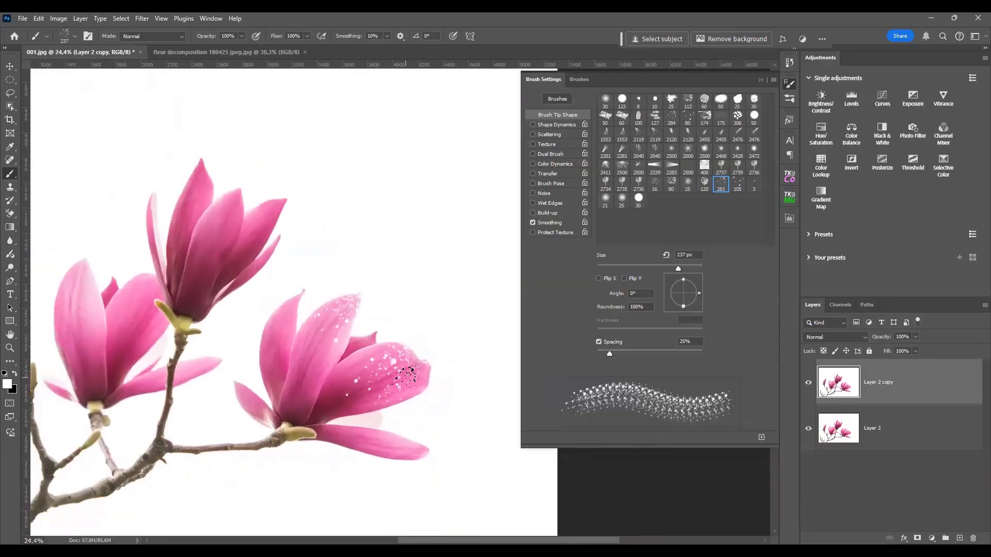
left_click_drag(303, 305, 353, 317)
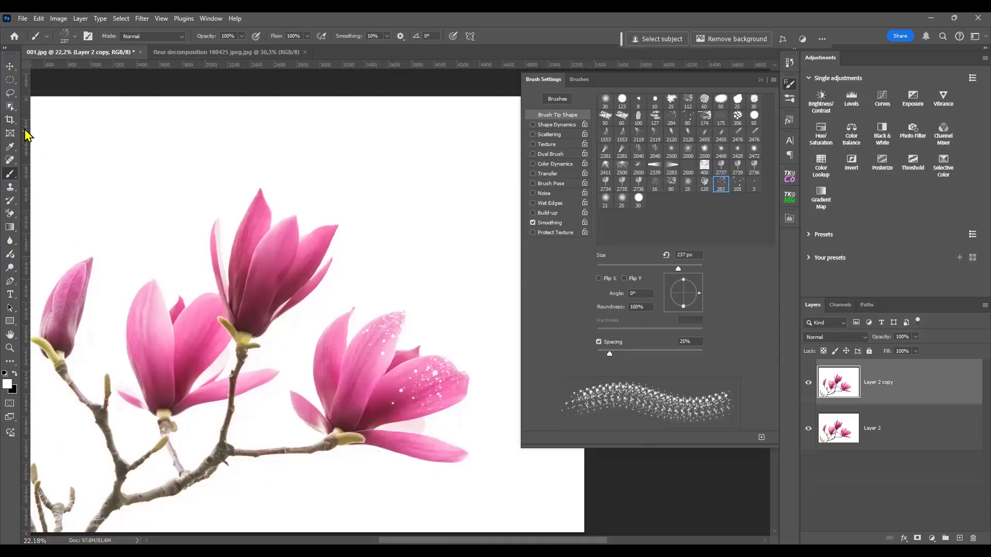
left_click(11, 93)
scroll(250, 284, "up", 3)
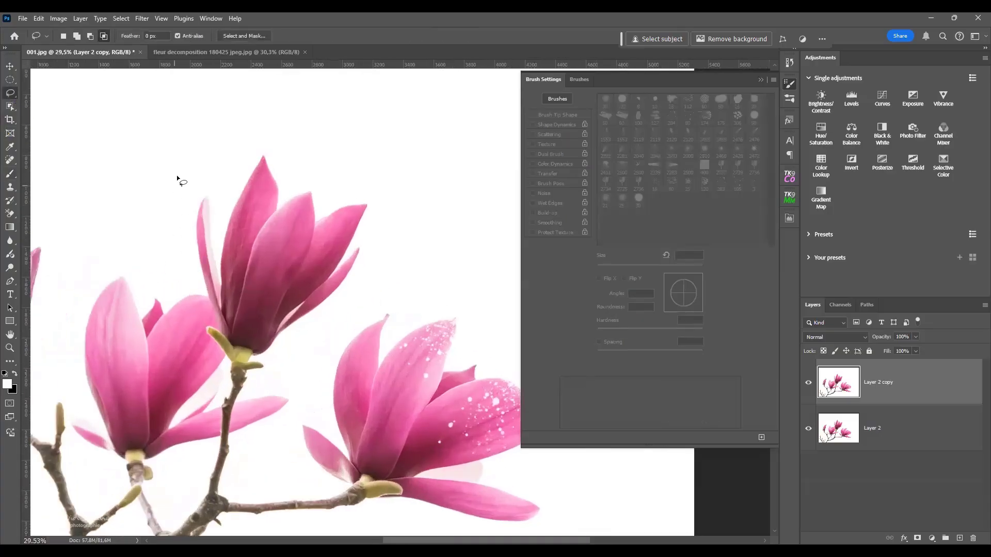
left_click_drag(174, 200, 192, 265)
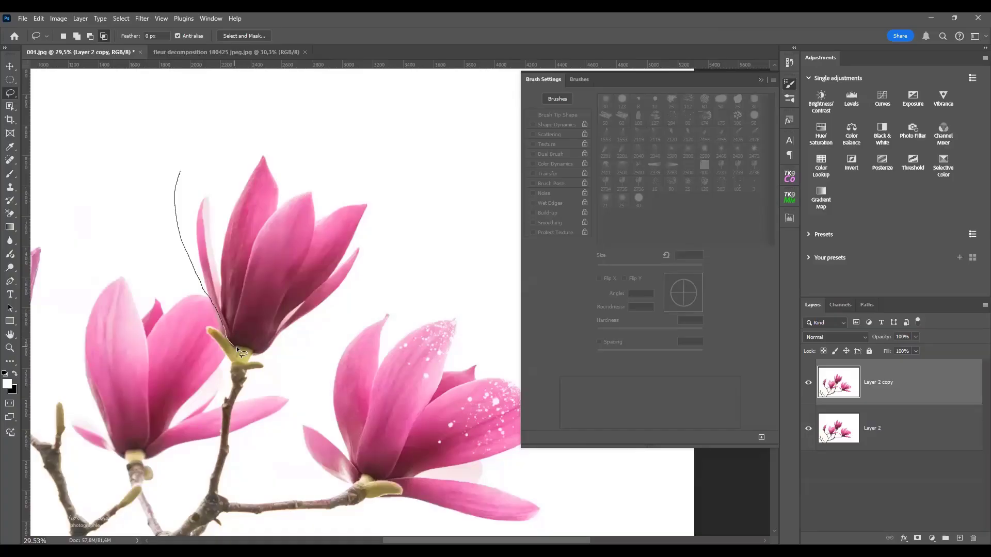
mouse_move(272, 358)
left_mouse_down()
mouse_move(342, 309)
mouse_move(383, 221)
mouse_move(372, 178)
mouse_move(321, 143)
mouse_move(239, 132)
mouse_move(215, 139)
left_mouse_up()
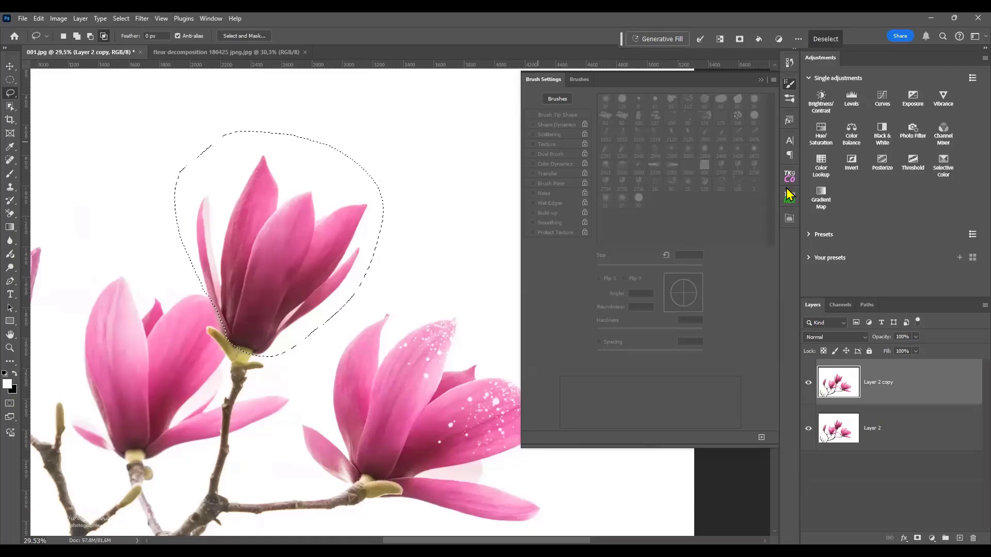
Add a Hue/Saturation adjustment for the selected upper flower and set its hue to +42
left_click(822, 137)
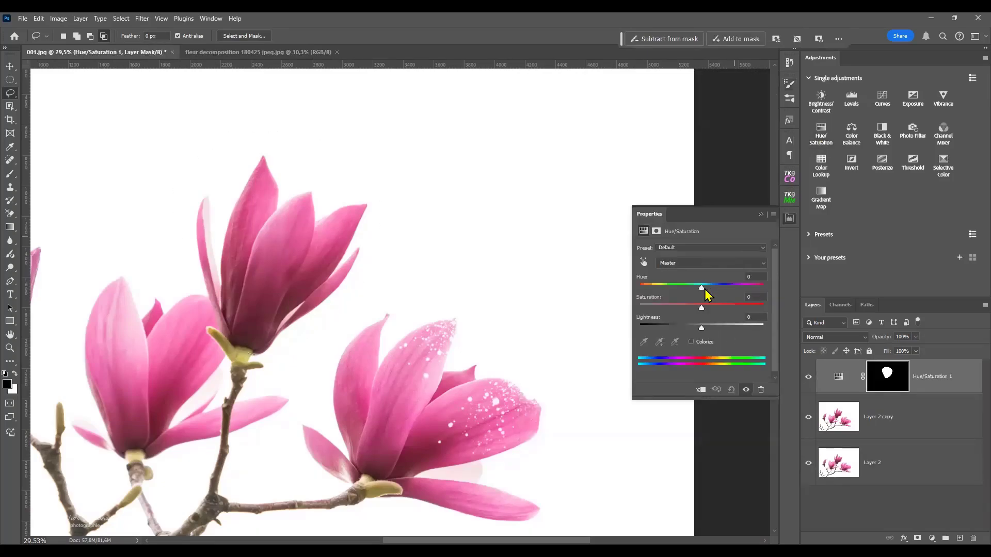
left_click_drag(702, 288, 730, 300)
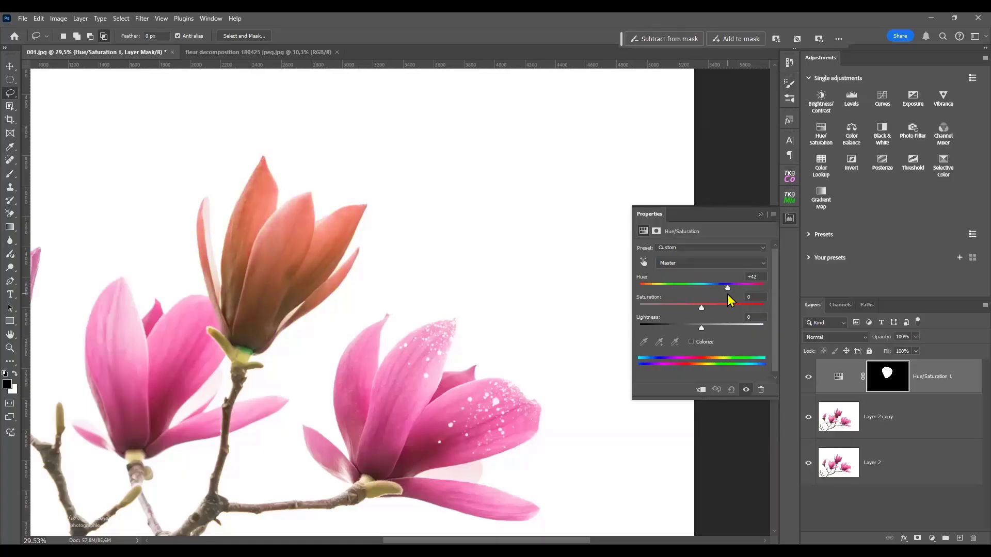
left_click(788, 220)
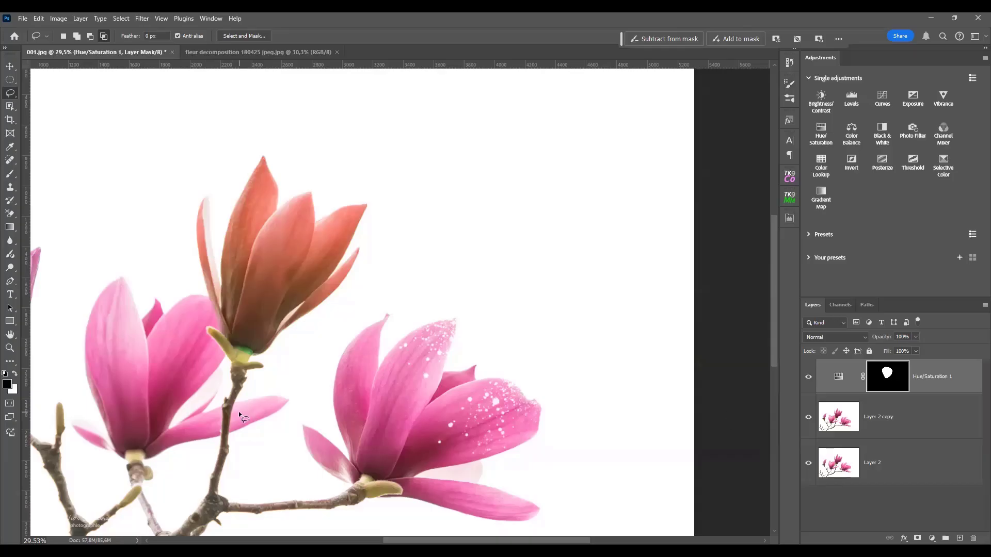
Draw a Lasso selection around the second flower from the left and add a Hue/Saturation adjustment for it
left_click_drag(195, 406, 376, 346)
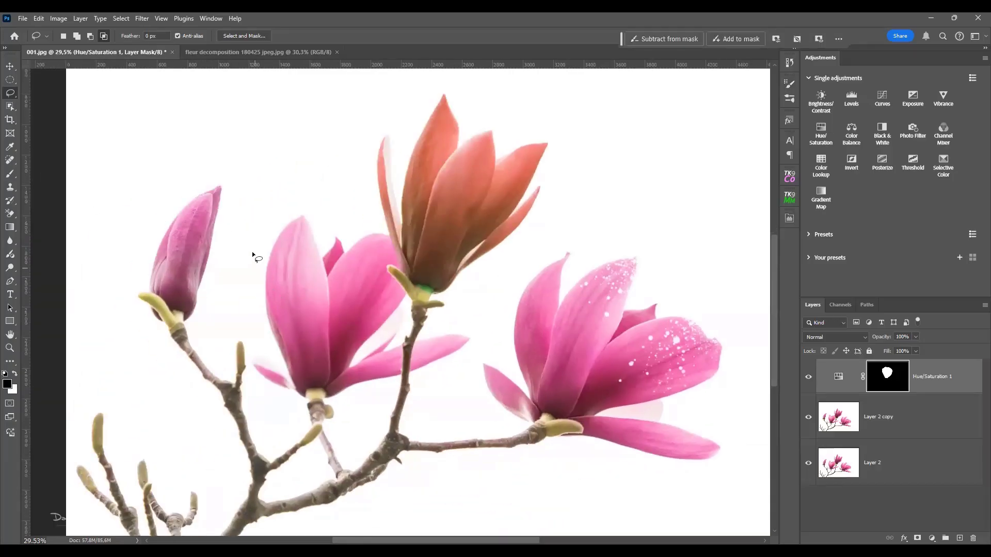
mouse_move(304, 206)
left_mouse_down()
mouse_move(265, 242)
mouse_move(250, 372)
mouse_move(261, 394)
mouse_move(303, 402)
mouse_move(311, 390)
mouse_move(426, 375)
mouse_move(470, 356)
mouse_move(476, 331)
left_mouse_up()
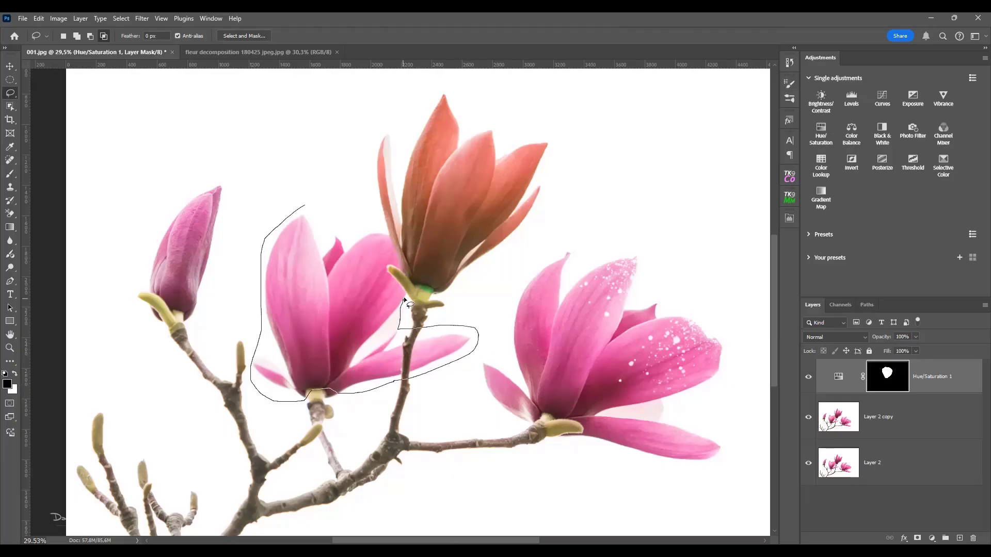
mouse_move(389, 271)
left_mouse_down()
mouse_move(411, 283)
mouse_move(390, 231)
mouse_move(323, 196)
mouse_move(312, 203)
left_mouse_up()
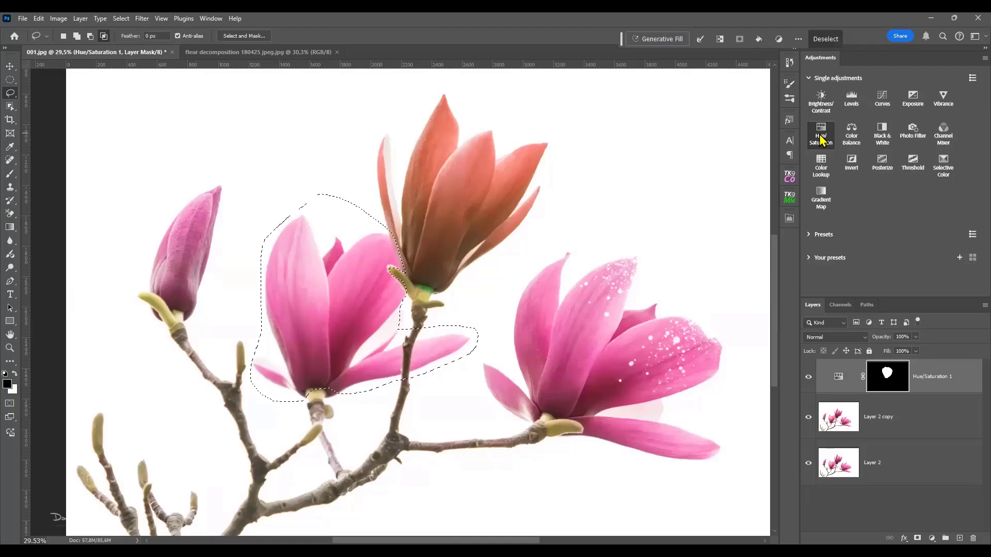
left_click(820, 135)
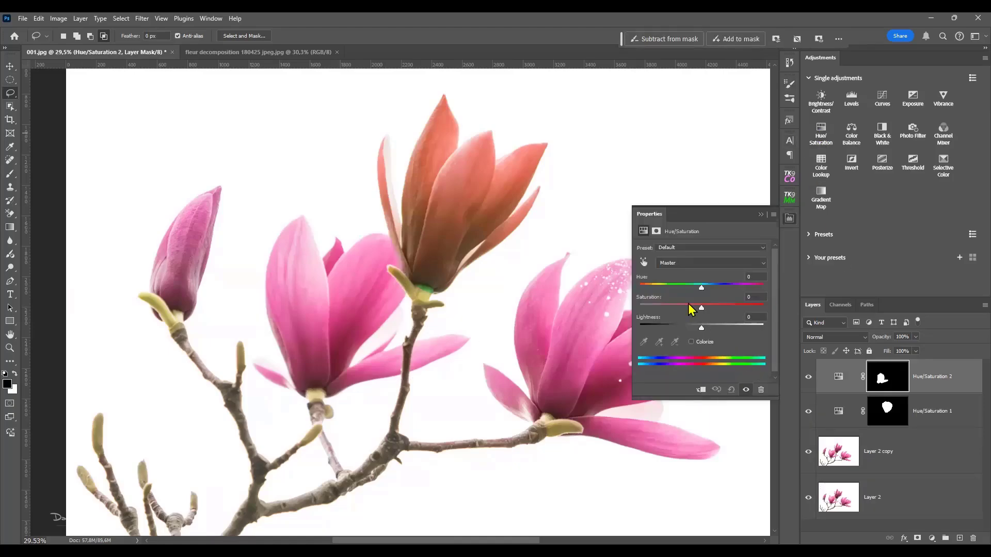
Sample the pink petal to target the Magentas range, and look through the available colour ranges
left_click(643, 262)
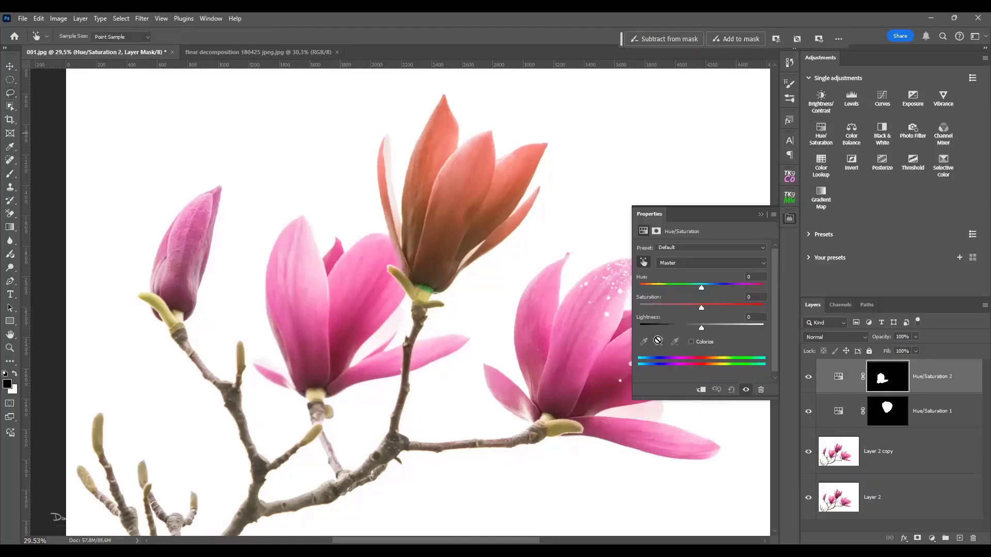
left_click(357, 276)
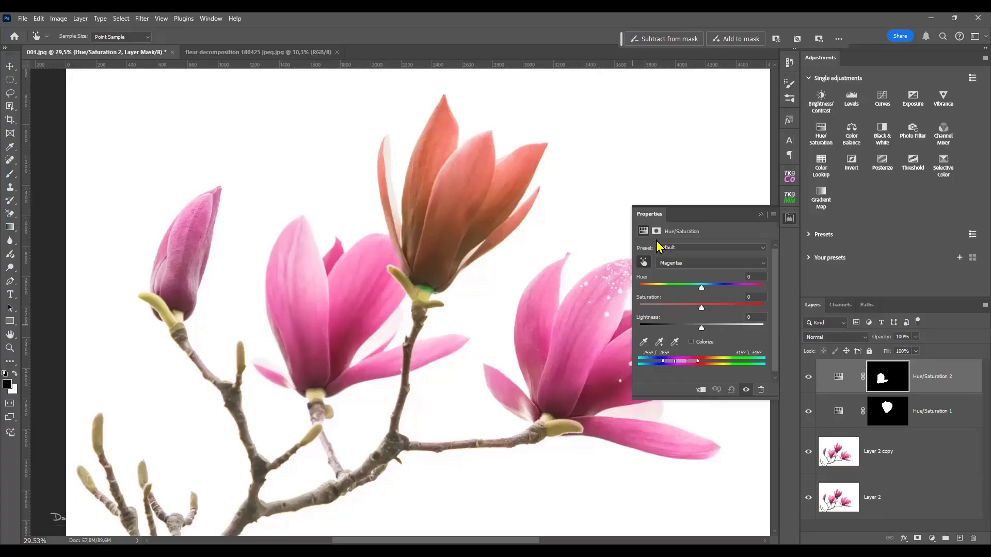
left_click(735, 264)
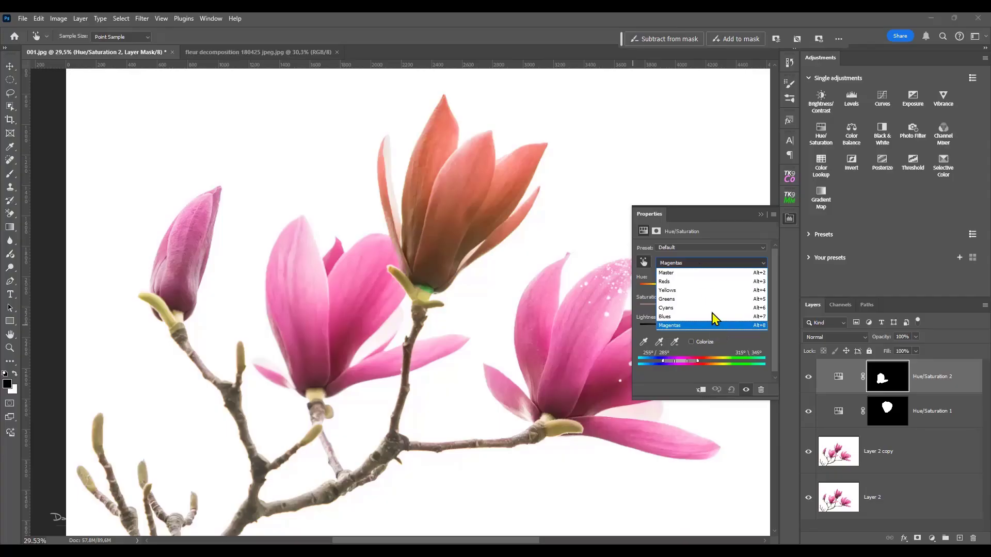
left_click(728, 264)
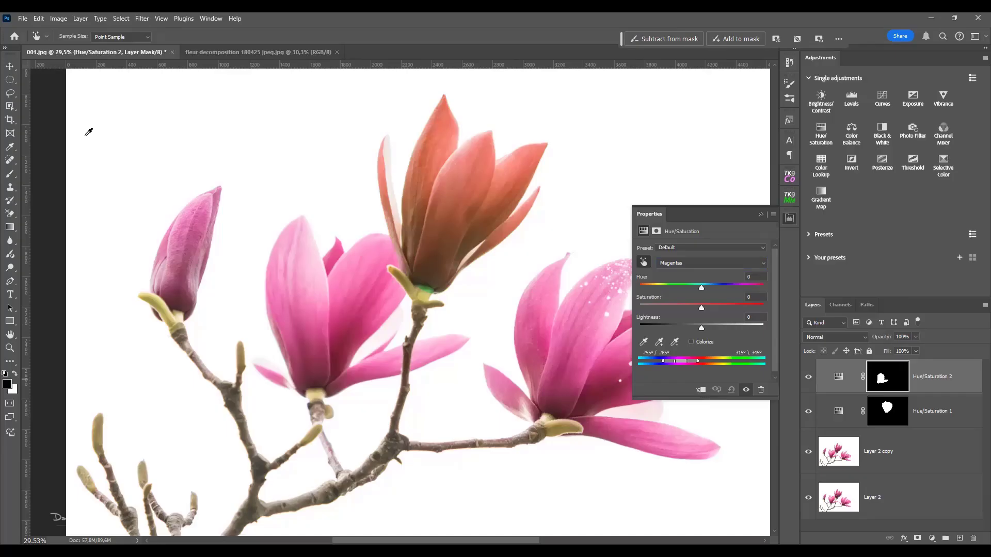
Outline the second flower from the left again with the Lasso and add another Hue/Saturation adjustment for it
left_click(10, 93)
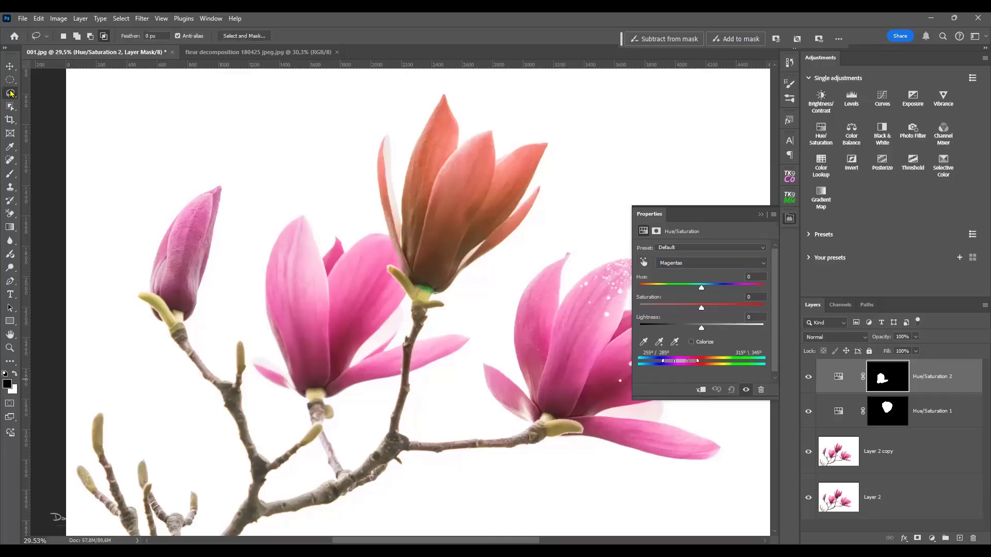
left_click(790, 218)
mouse_move(264, 213)
left_mouse_down()
mouse_move(251, 282)
mouse_move(260, 352)
mouse_move(250, 364)
mouse_move(272, 392)
mouse_move(308, 405)
mouse_move(355, 399)
mouse_move(472, 348)
mouse_move(474, 333)
mouse_move(426, 330)
mouse_move(388, 233)
mouse_move(308, 192)
left_mouse_up()
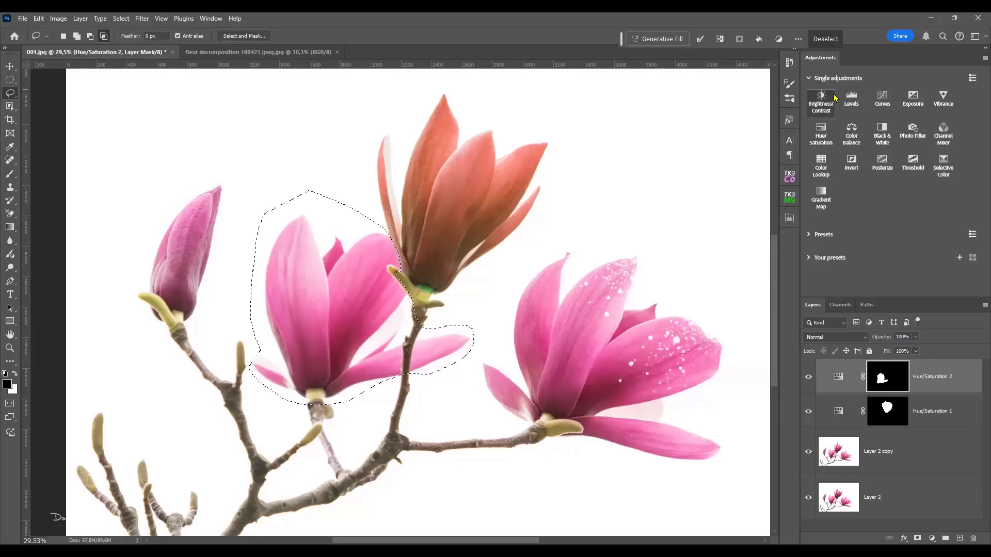
left_click(820, 135)
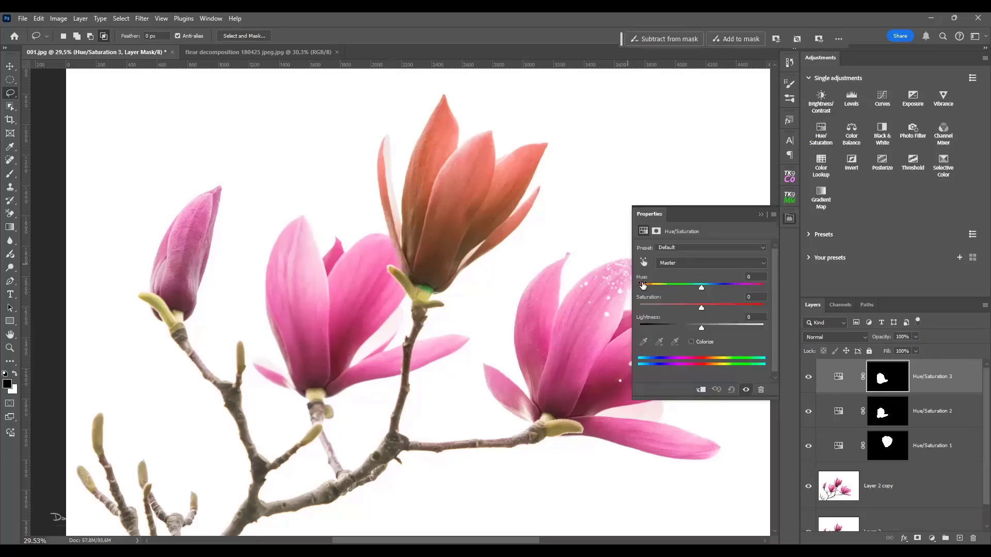
Sample the petal to target Magentas, and set the hue to -94 and the saturation to -11
left_click(644, 262)
left_click(345, 288)
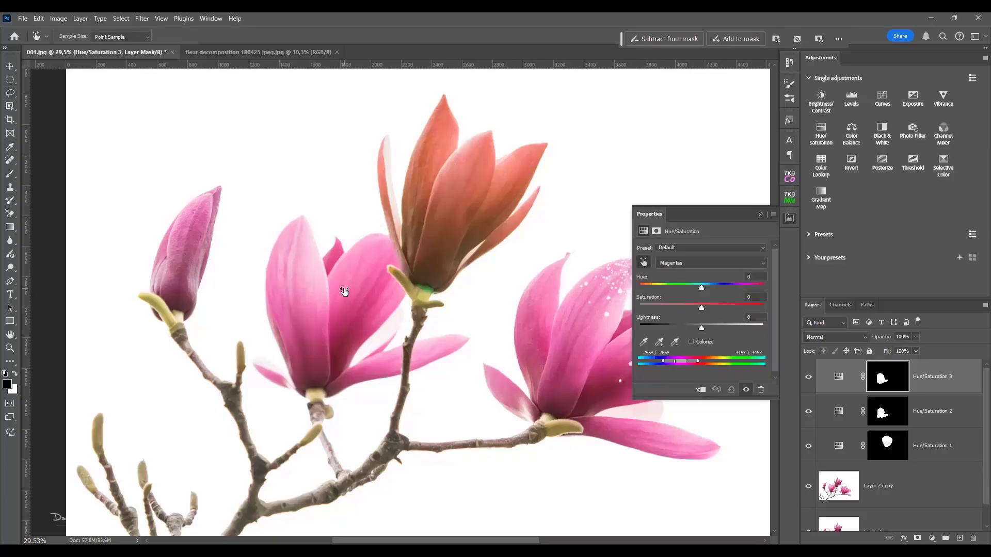
left_click_drag(700, 288, 695, 312)
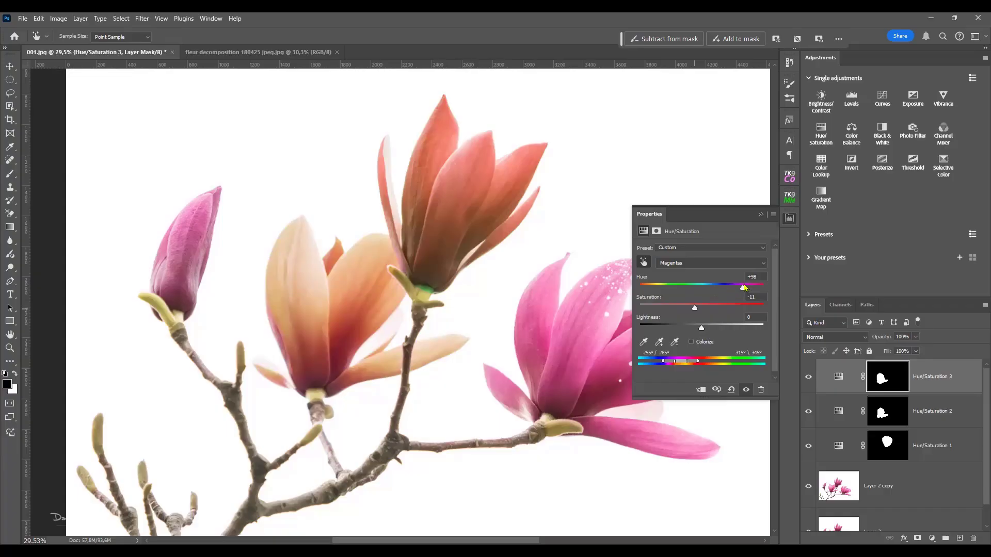
mouse_move(743, 290)
left_mouse_down()
mouse_move(716, 293)
mouse_move(738, 291)
left_mouse_up()
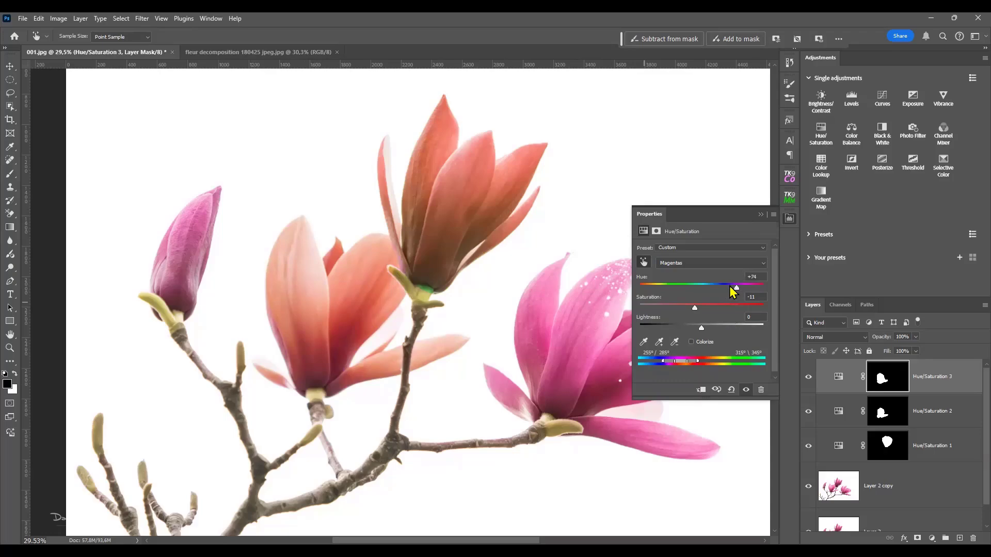
left_click_drag(736, 288, 664, 301)
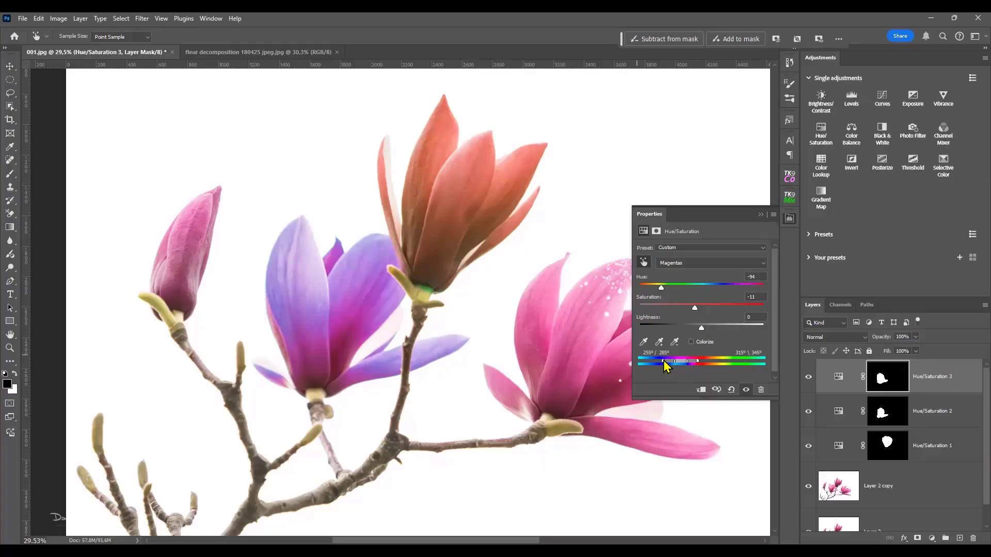
Widen the outer limits of the magenta range to about 231° and 42°, and lower the saturation slightly further
left_click_drag(664, 361, 646, 363)
left_click_drag(698, 361, 715, 362)
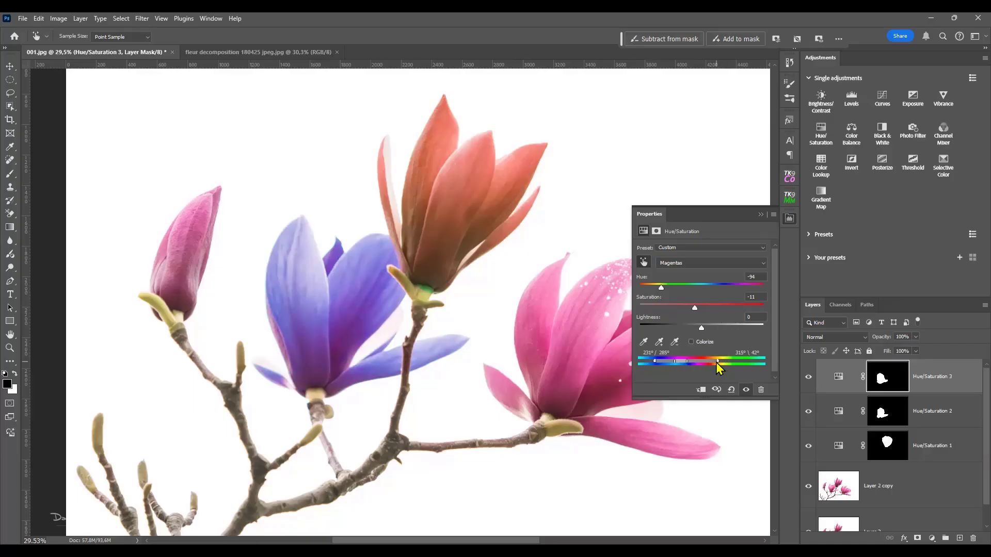
left_click_drag(713, 362, 717, 362)
left_click_drag(696, 307, 689, 308)
left_click(790, 219)
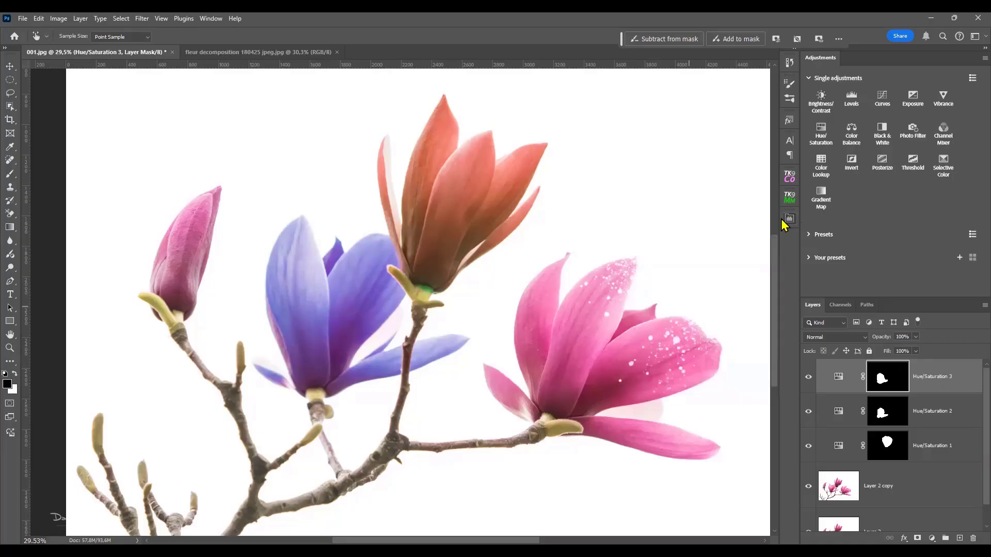
Select the leftmost bud with the Lasso and extend the selection at its base in add-to-selection mode
left_click(10, 93)
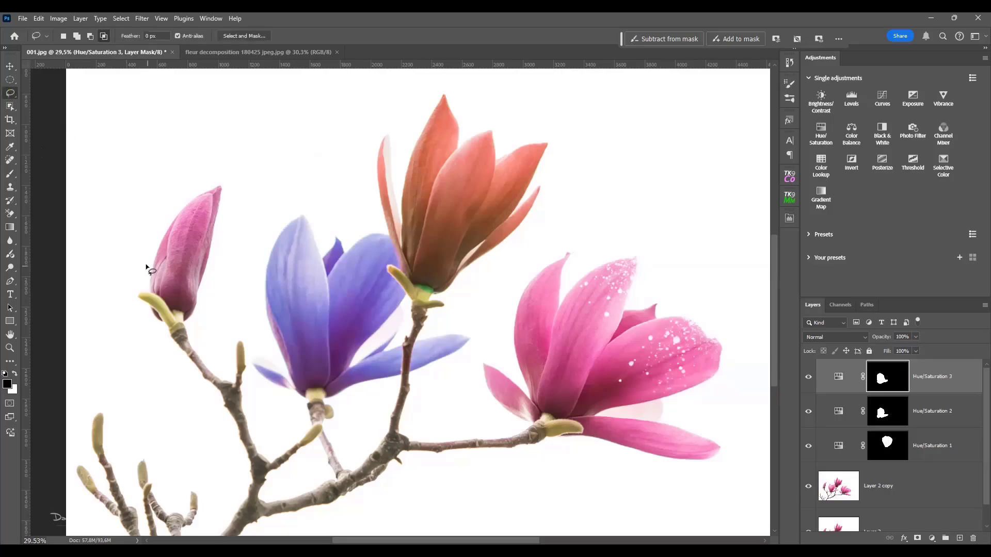
mouse_move(138, 254)
left_mouse_down()
mouse_move(153, 291)
mouse_move(202, 327)
mouse_move(244, 203)
mouse_move(150, 239)
mouse_move(166, 313)
left_mouse_up()
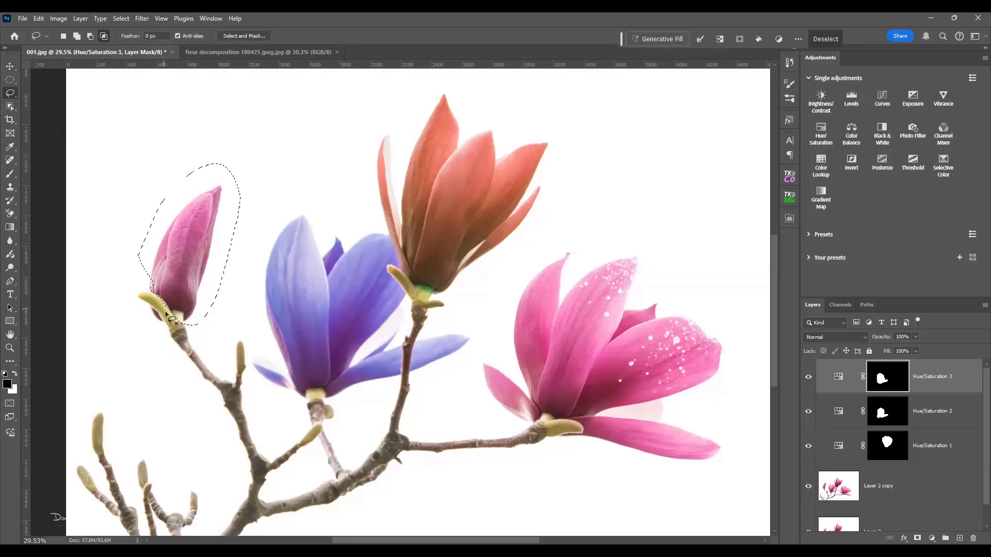
left_click(77, 35)
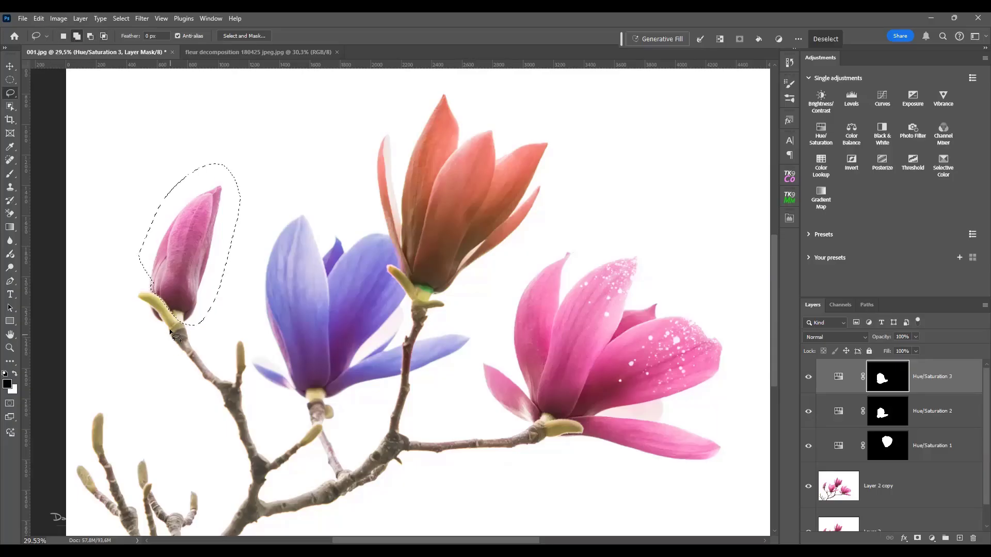
mouse_move(164, 321)
left_mouse_down()
mouse_move(144, 308)
mouse_move(165, 330)
left_mouse_up()
Add a Hue/Saturation adjustment for the bud and colorize it with hue 84 and saturation 25
left_click(821, 133)
left_click_drag(702, 288, 740, 290)
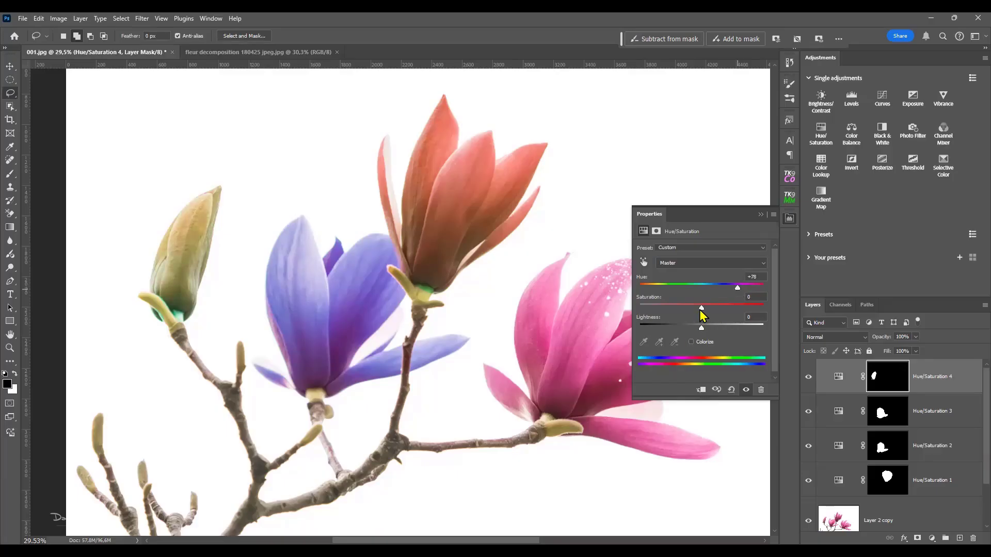
left_click_drag(700, 311, 728, 289)
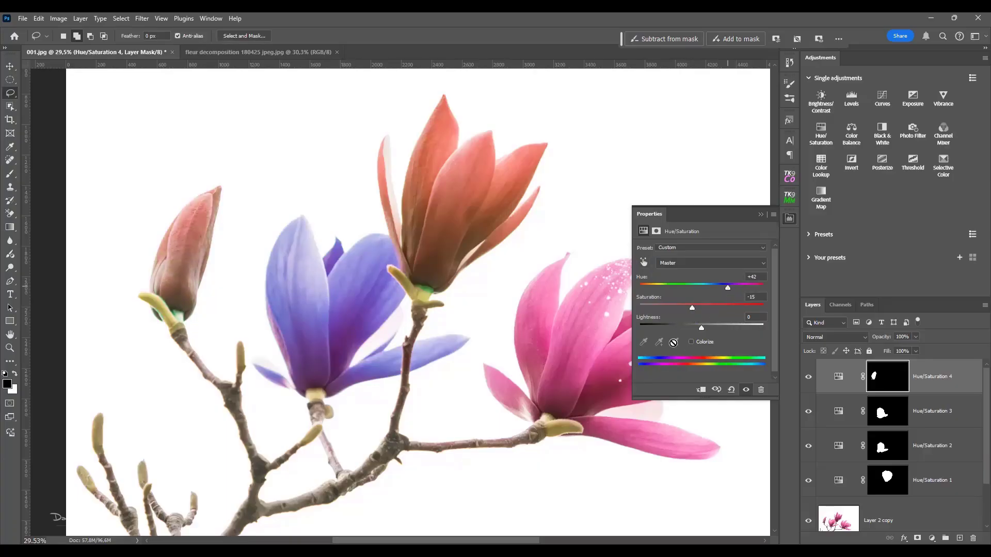
left_click(690, 342)
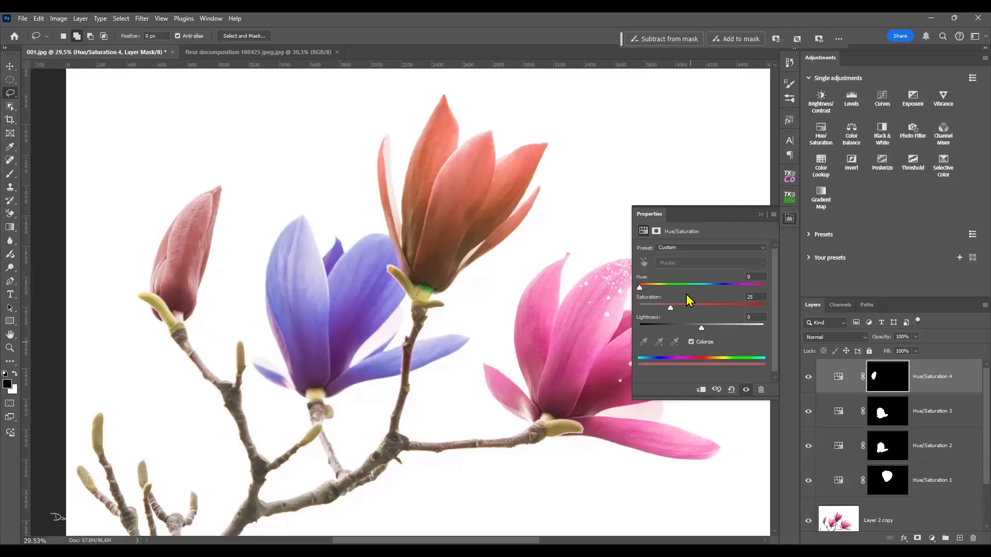
left_click_drag(640, 288, 669, 290)
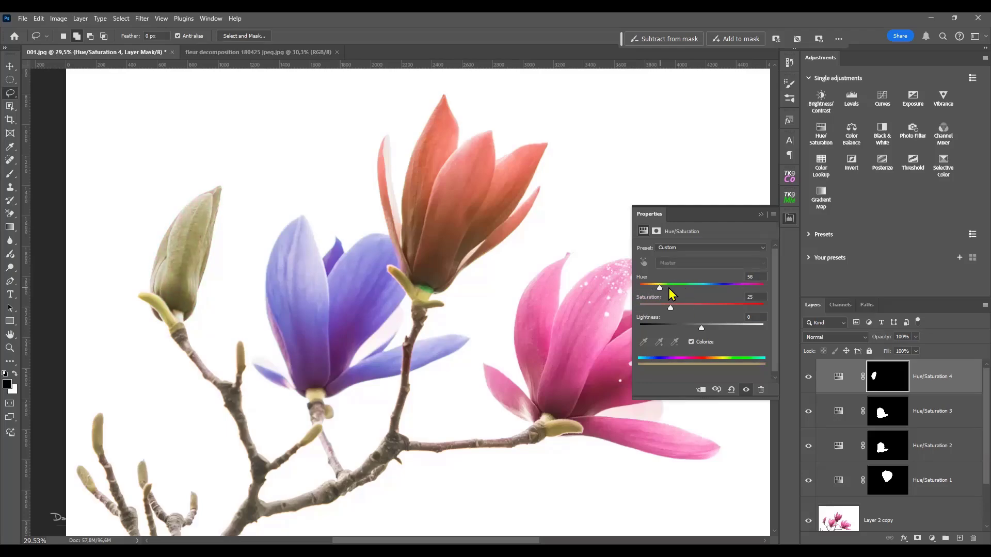
Check the flower colours in the finished fleur decomposition 180425 image, and return to 001.jpg
left_click(294, 52)
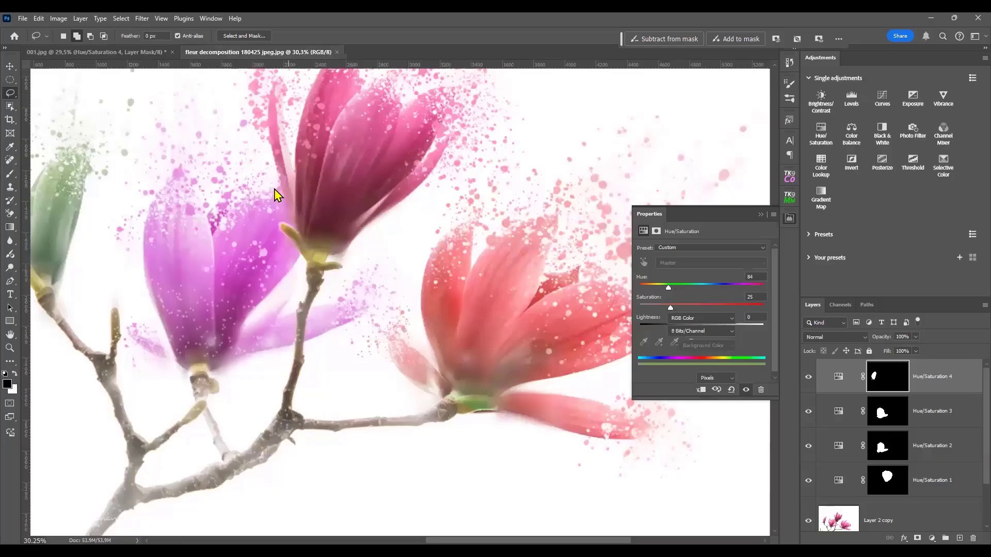
left_click(133, 51)
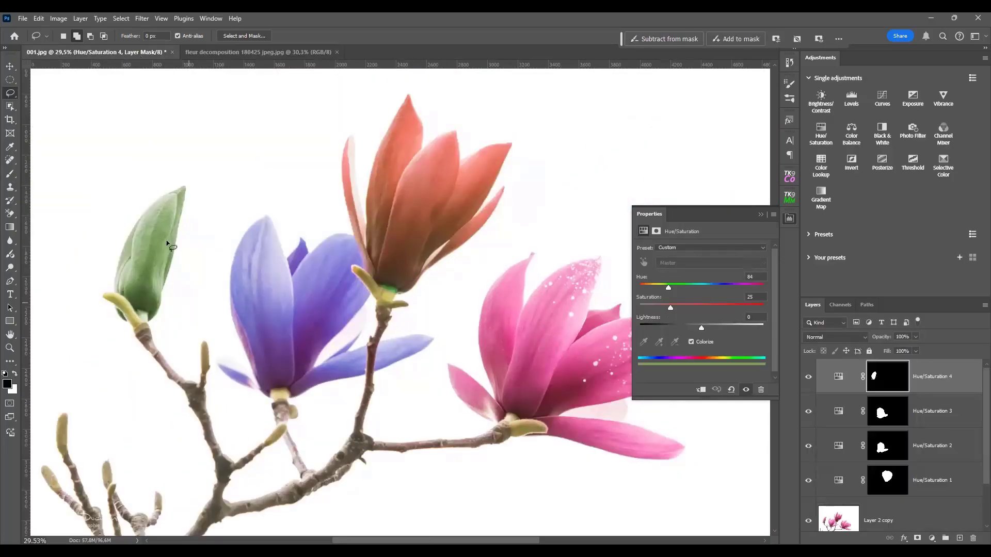
left_click(789, 219)
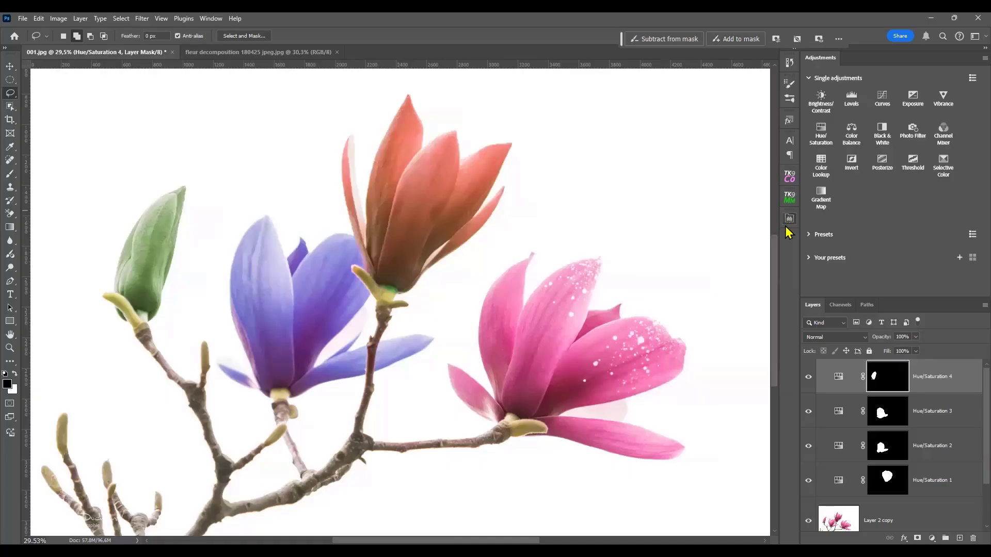
Stamp all visible layers into a new merged layer above the Hue/Saturation 4 adjustment
scroll(909, 424, "down", 1)
scroll(909, 425, "up", 1)
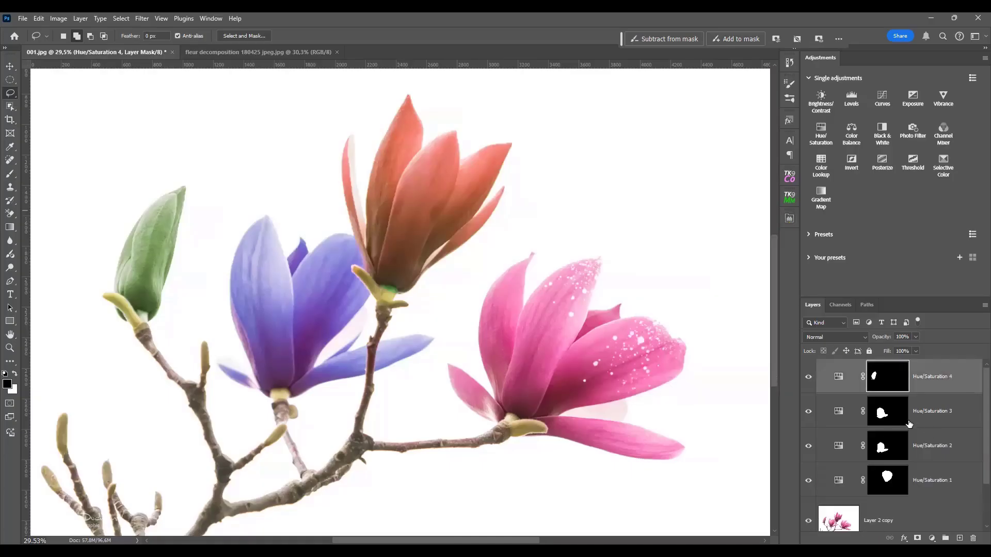
left_click(932, 378)
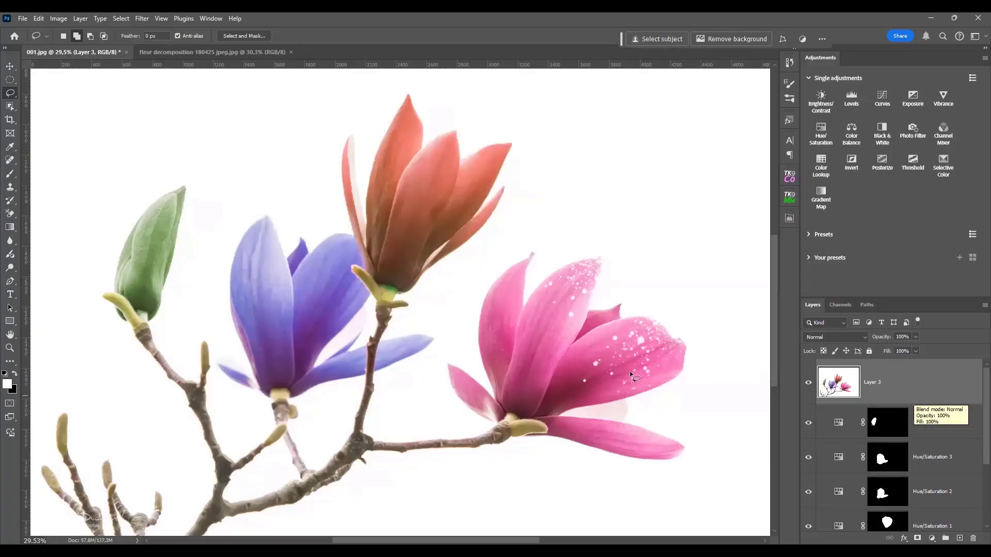
Set up the Brush tool with the 283 splatter tip from the brush tip shapes and enlarge it to about 585 px
scroll(584, 326, "up", 5)
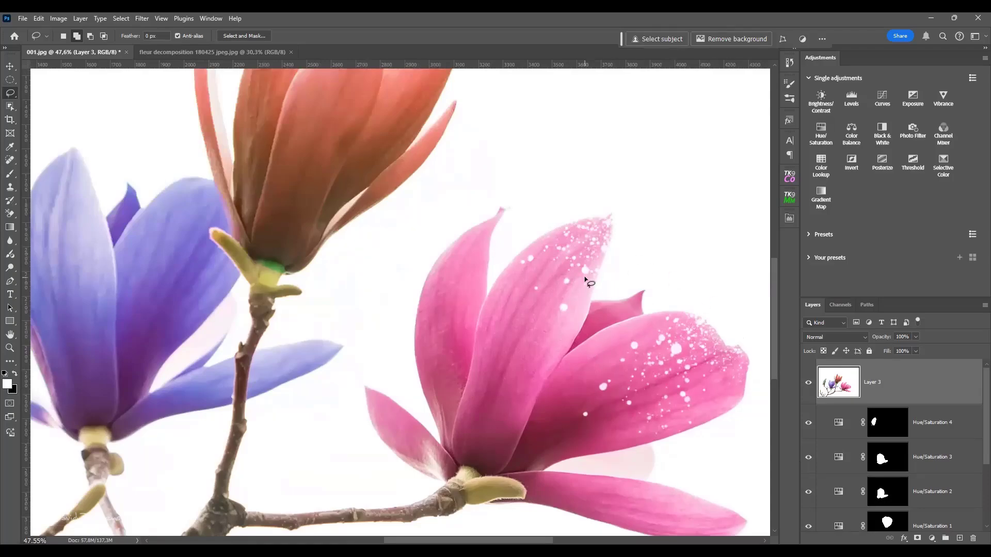
scroll(587, 281, "down", 3)
left_click_drag(527, 209, 519, 250)
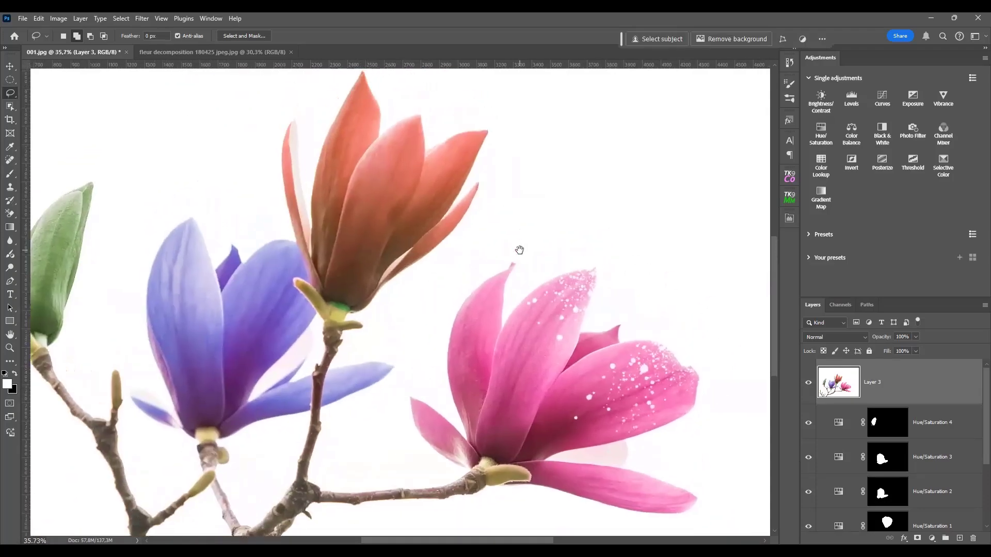
left_click(788, 84)
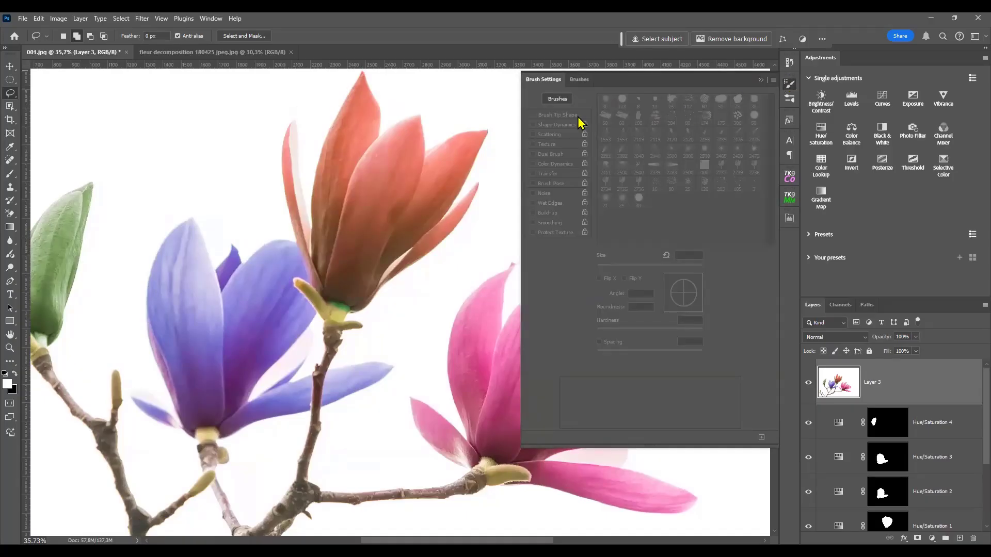
left_click(10, 174)
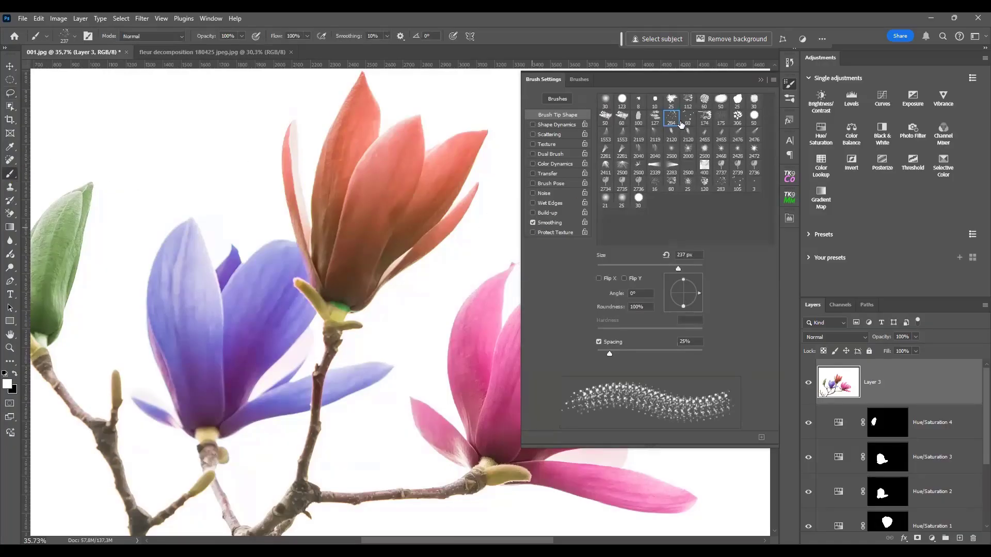
left_click(721, 184)
left_click_drag(430, 210, 458, 213)
left_click(787, 86)
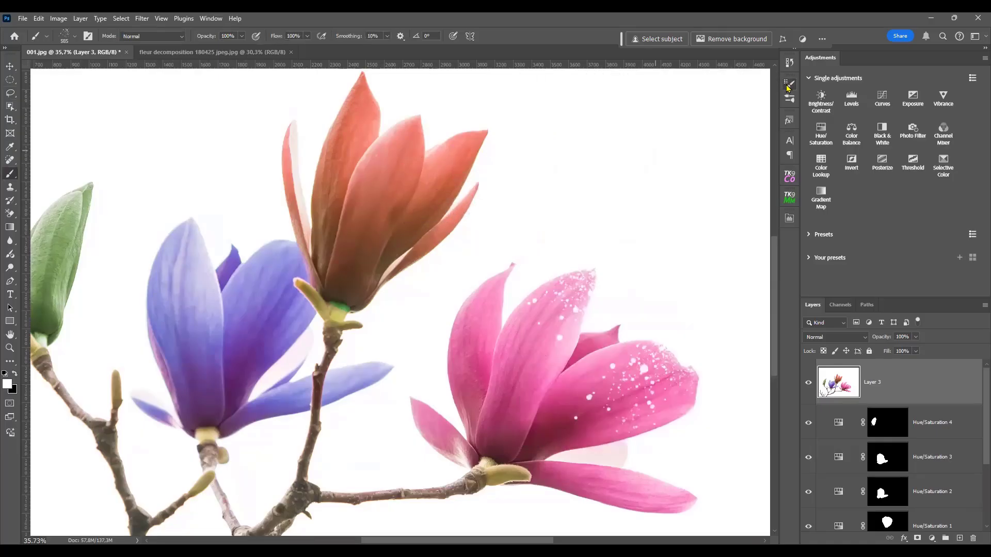
Paint white splatter on the orange flower's petal tips with the brush reduced to 417 px, rotating the brush tip to -146°
left_click_drag(406, 194, 399, 194)
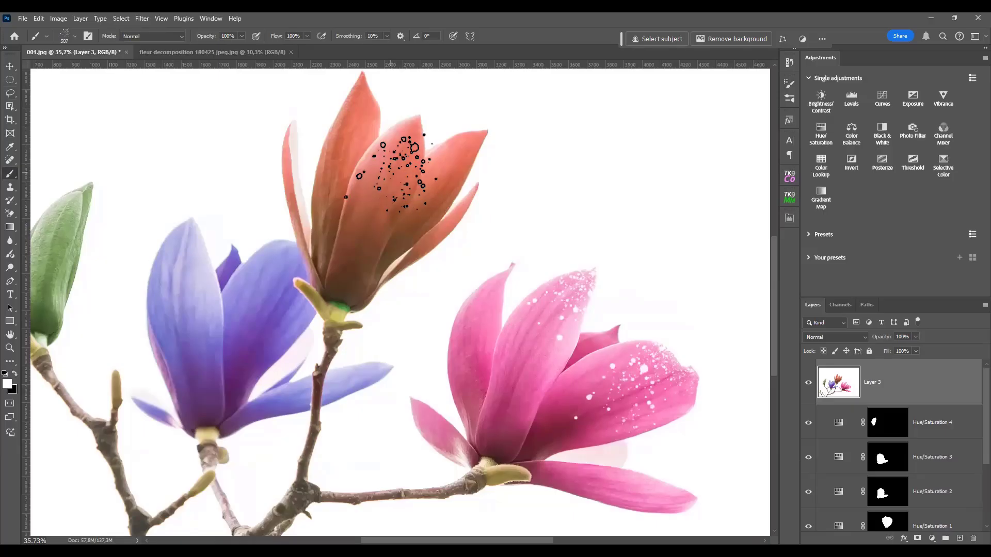
mouse_move(371, 135)
left_mouse_down()
mouse_move(363, 135)
mouse_move(409, 133)
left_mouse_up()
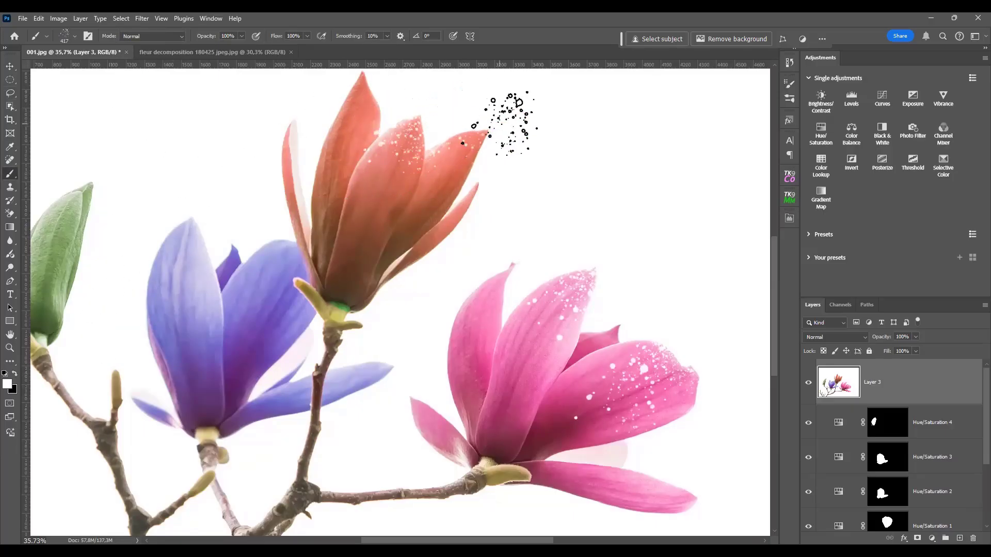
left_click(790, 87)
mouse_move(698, 295)
left_mouse_down()
mouse_move(686, 309)
mouse_move(671, 304)
left_mouse_up()
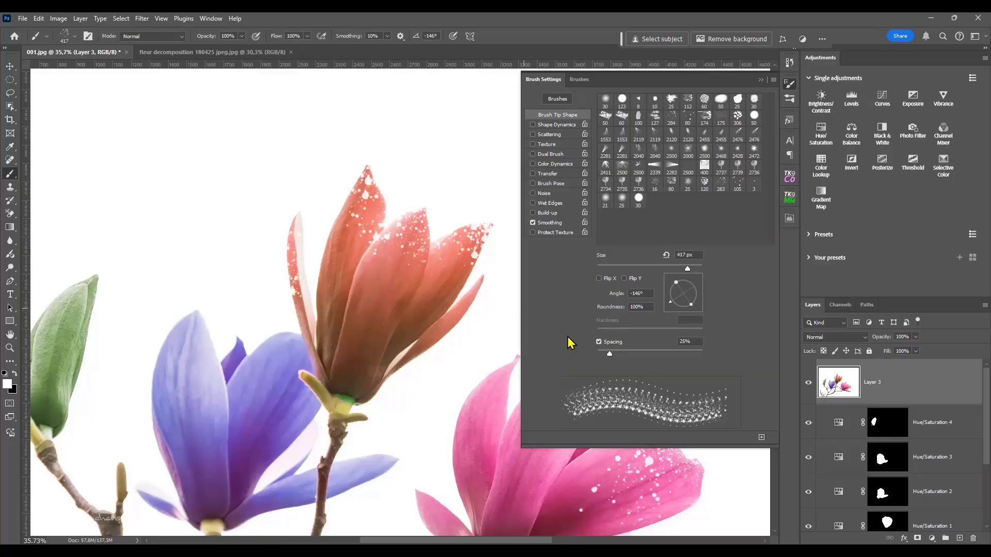
Try stamping white splatter on the orange flower's central petals with the brush enlarged to 748 px, and undo it
left_click(369, 308)
key("ctrl+z")
key("bracketright")
key("bracketright")
key("bracketright")
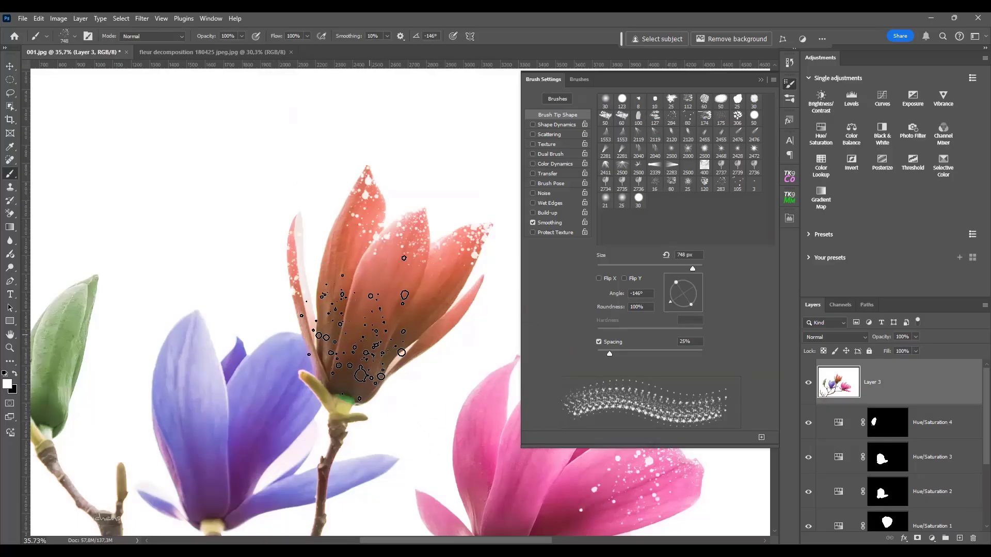
left_click(365, 283)
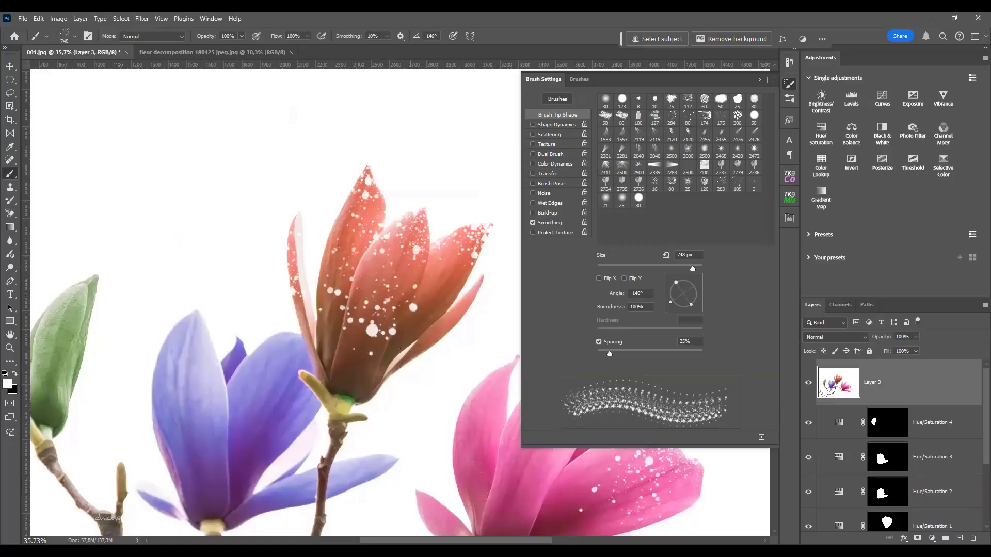
key("ctrl+z")
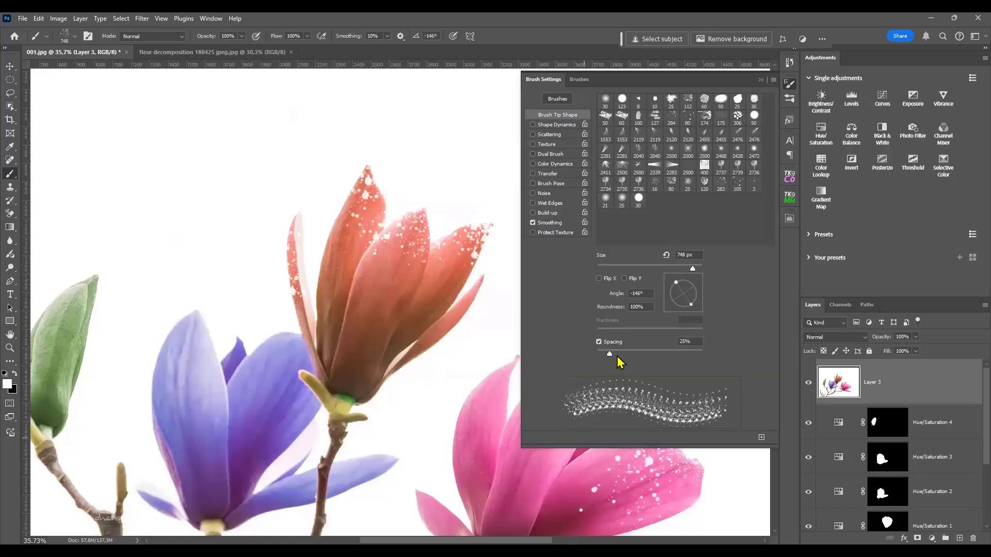
Rotate the brush tip to -117°, reduce it to 529 px and stamp white splatter on the orange flower's central petal
mouse_move(674, 282)
left_mouse_down()
mouse_move(669, 297)
mouse_move(683, 312)
left_mouse_up()
left_click(383, 259)
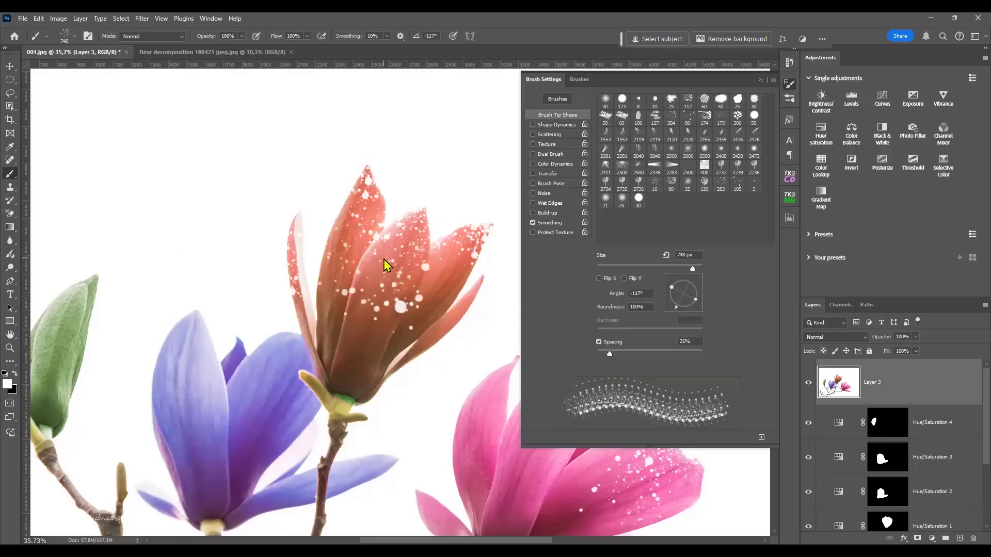
left_click(271, 428)
key("ctrl+z")
key("ctrl+z")
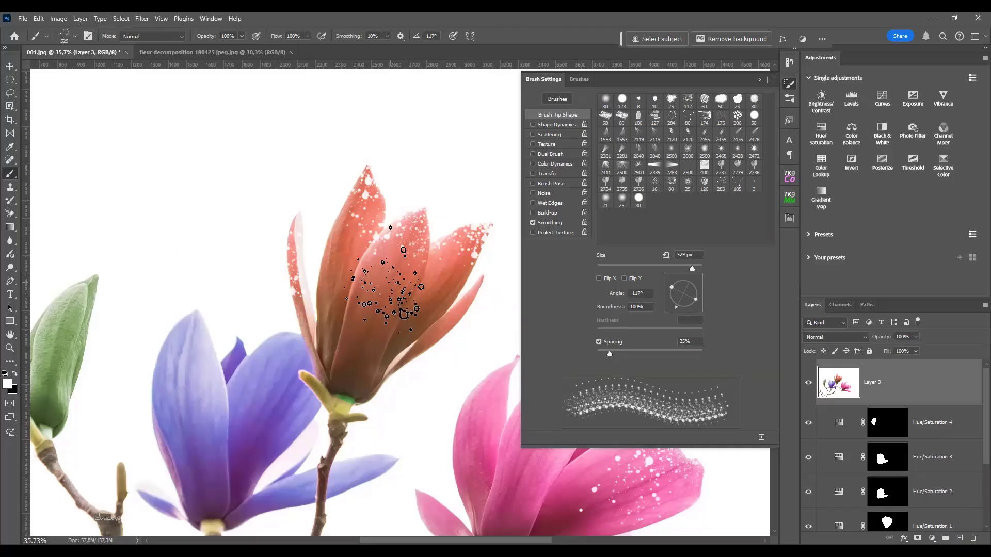
left_click(399, 289)
Stamp white splatter on the blue flower's upper petals and the green bud's tip, rotating the brush tip to 153° for the bud
scroll(279, 402, "down", 2)
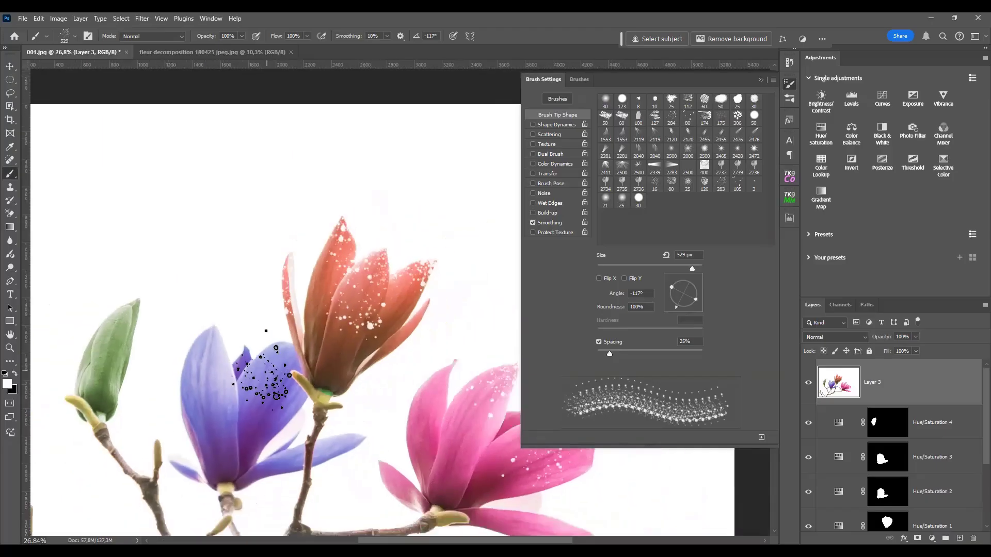
scroll(253, 382, "down", 2)
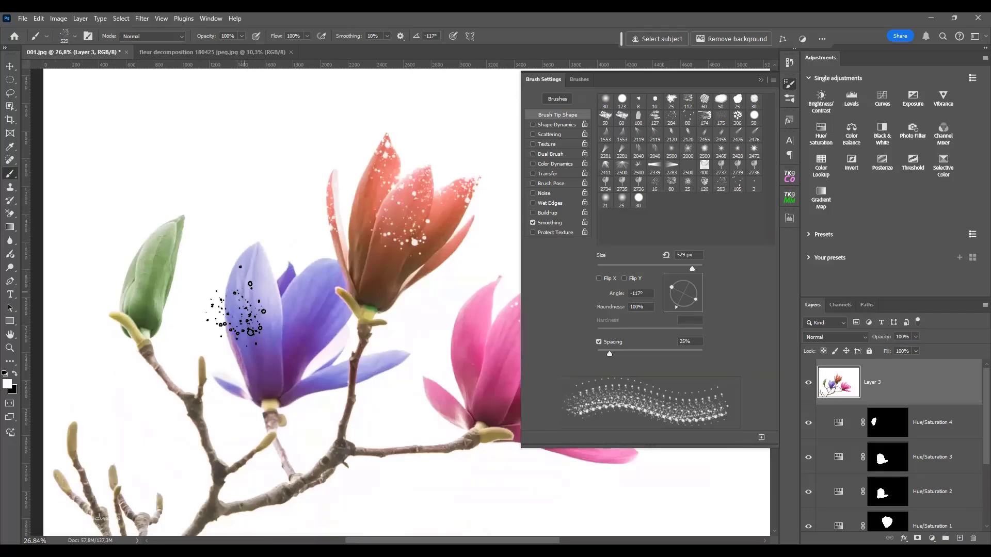
left_click(262, 269)
left_click(308, 296)
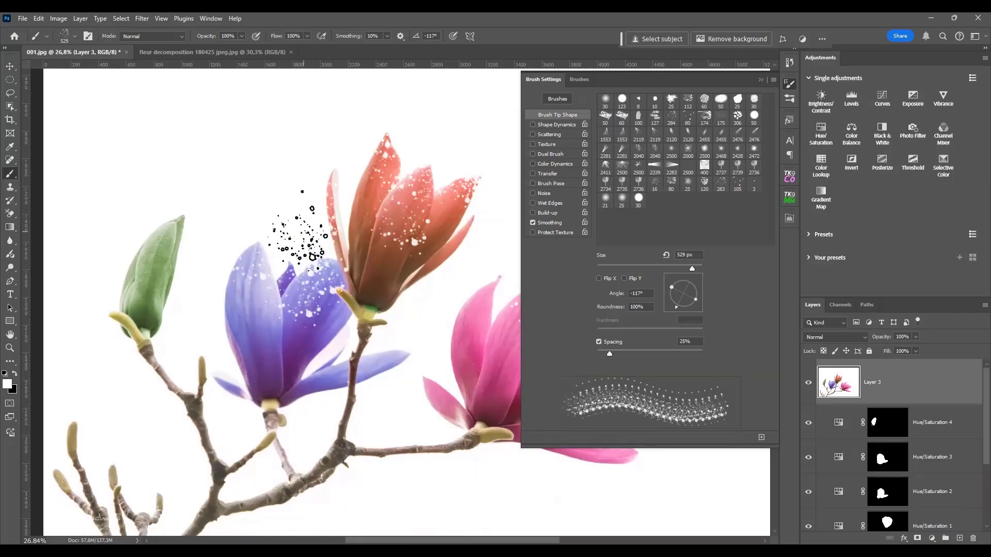
left_click(176, 243)
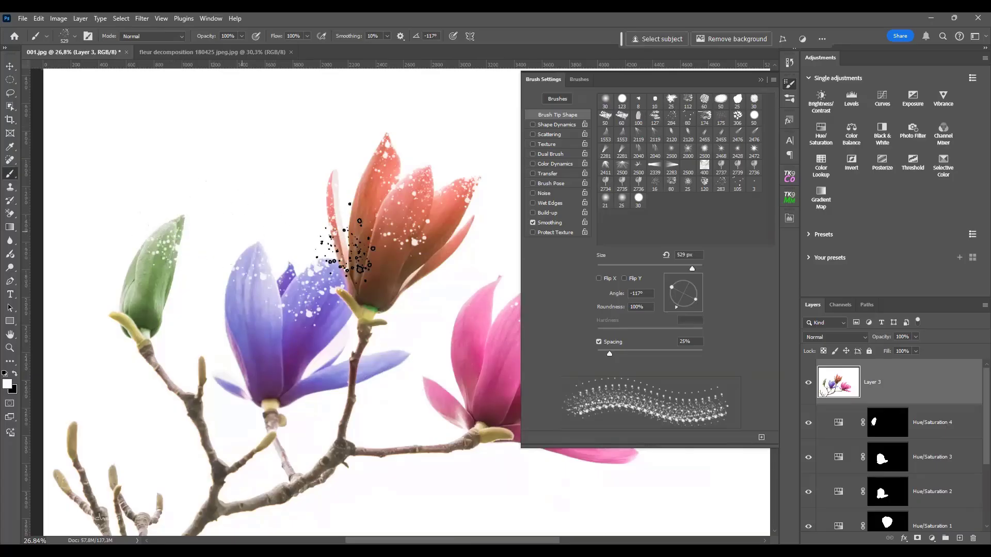
mouse_move(695, 299)
left_mouse_down()
mouse_move(693, 312)
mouse_move(707, 315)
mouse_move(674, 307)
mouse_move(665, 283)
left_mouse_up()
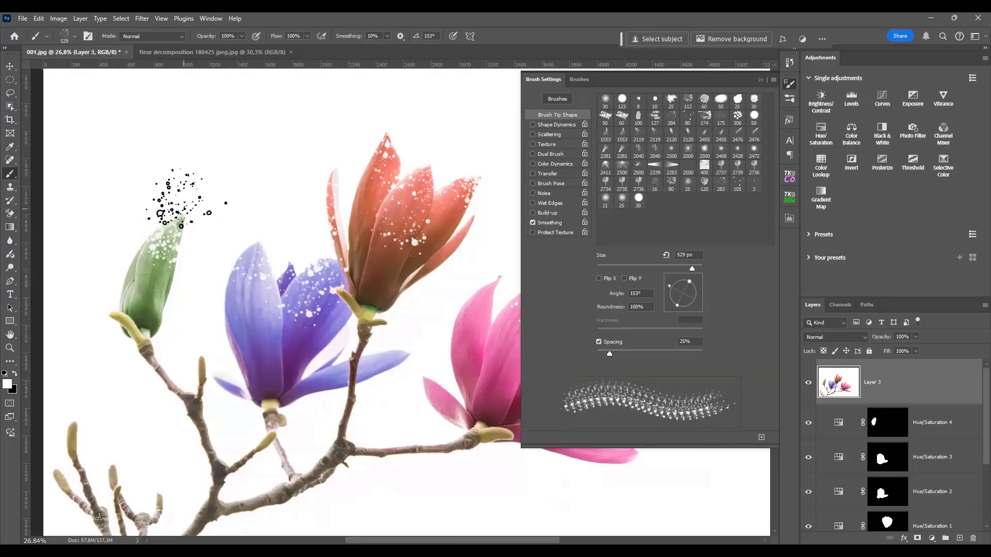
Select the cluster of small separate twigs in the image's lower-left corner with the Lasso
scroll(217, 229, "down", 2)
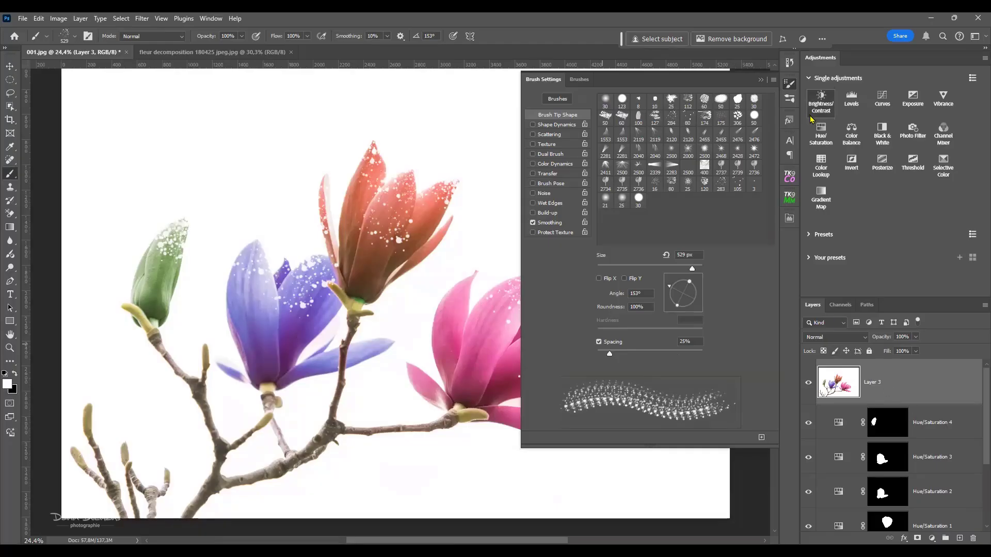
scroll(302, 369, "down", 2)
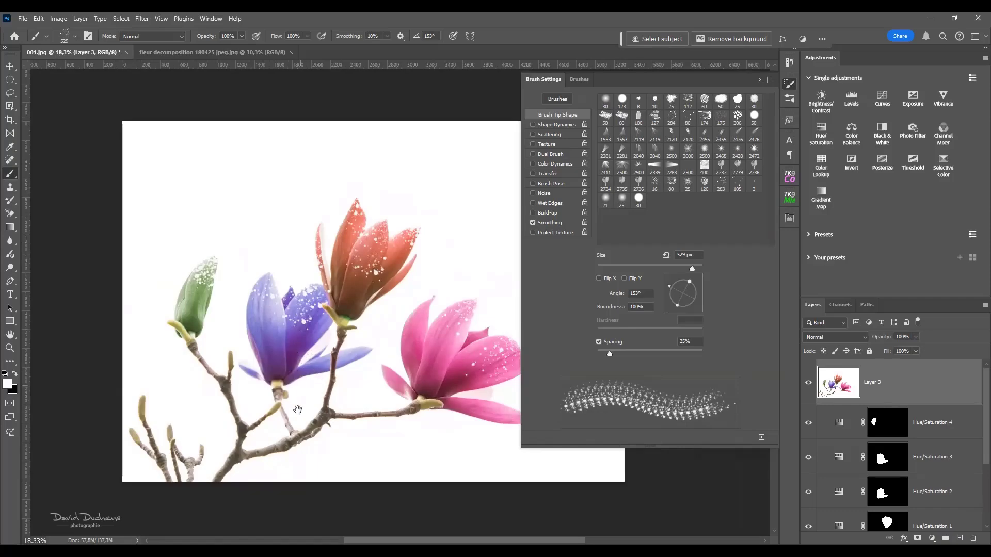
left_click_drag(294, 405, 361, 332)
scroll(361, 332, "up", 1)
scroll(140, 448, "up", 1)
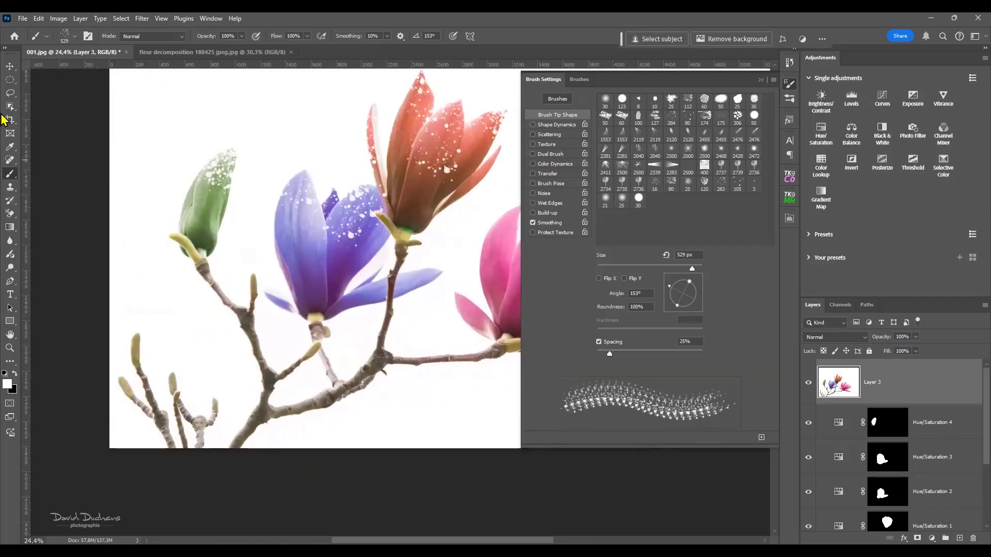
left_click(10, 93)
mouse_move(154, 477)
left_mouse_down()
mouse_move(107, 395)
mouse_move(109, 358)
mouse_move(132, 324)
mouse_move(144, 323)
mouse_move(228, 392)
mouse_move(211, 447)
left_mouse_up()
left_click_drag(123, 474, 122, 475)
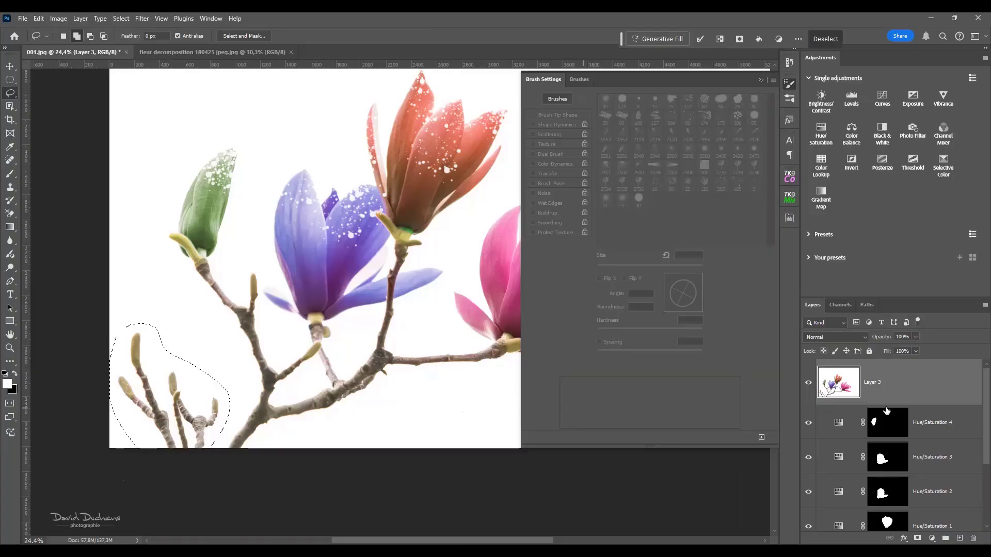
Cover the selected twigs with a white (ffffff) Solid Color fill layer and close the brush settings
left_click(932, 539)
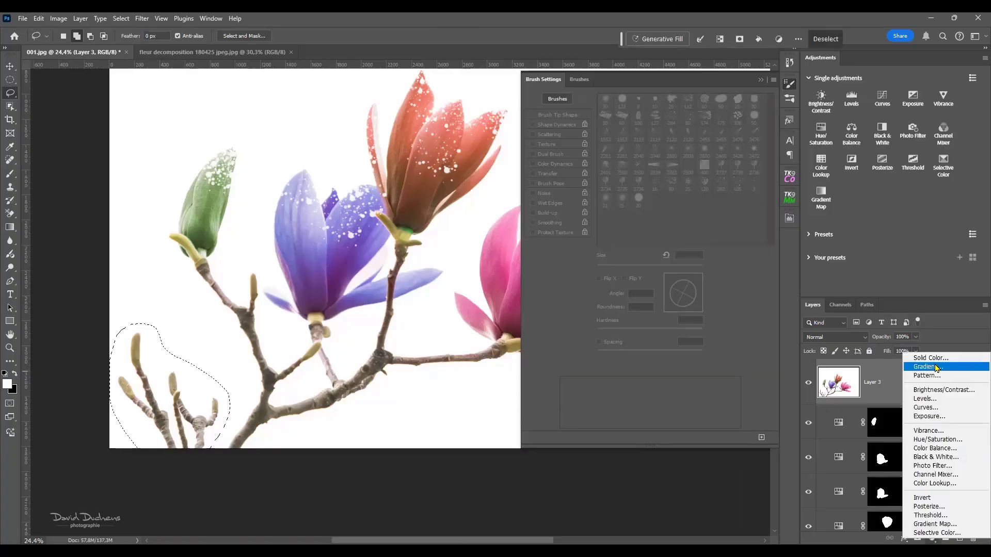
left_click(929, 355)
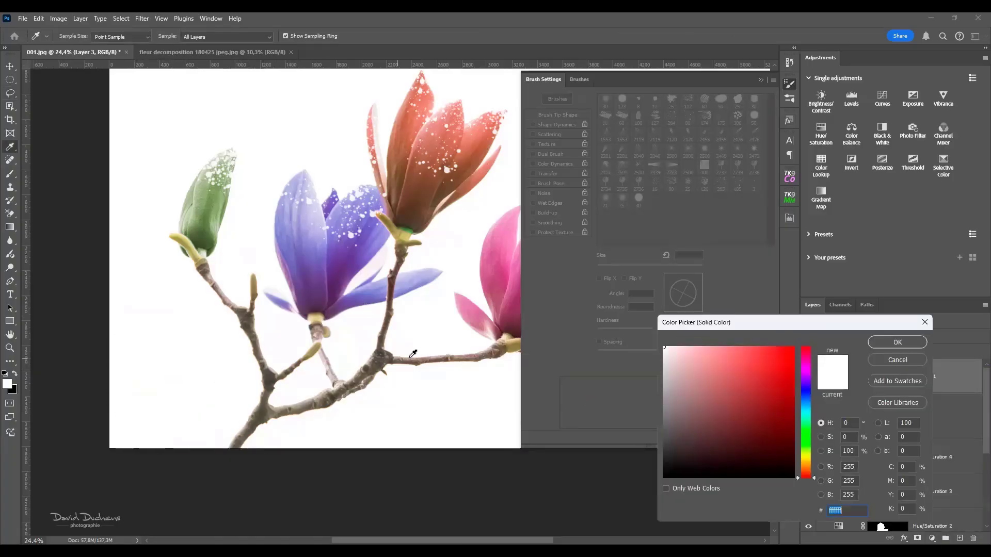
left_click(890, 343)
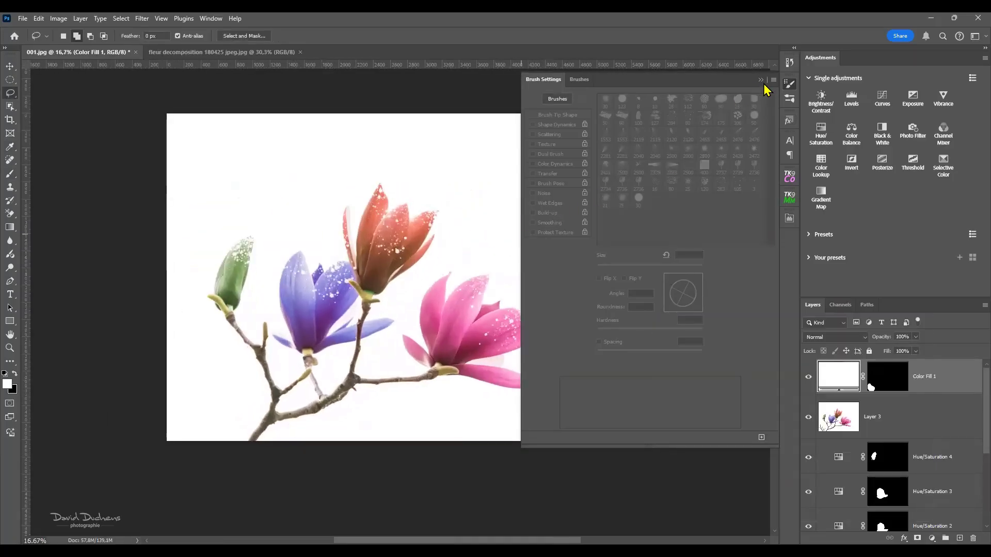
left_click(789, 84)
Merge the white fill layer down into Layer 3 and duplicate the merged layer
scroll(484, 353, "up", 3)
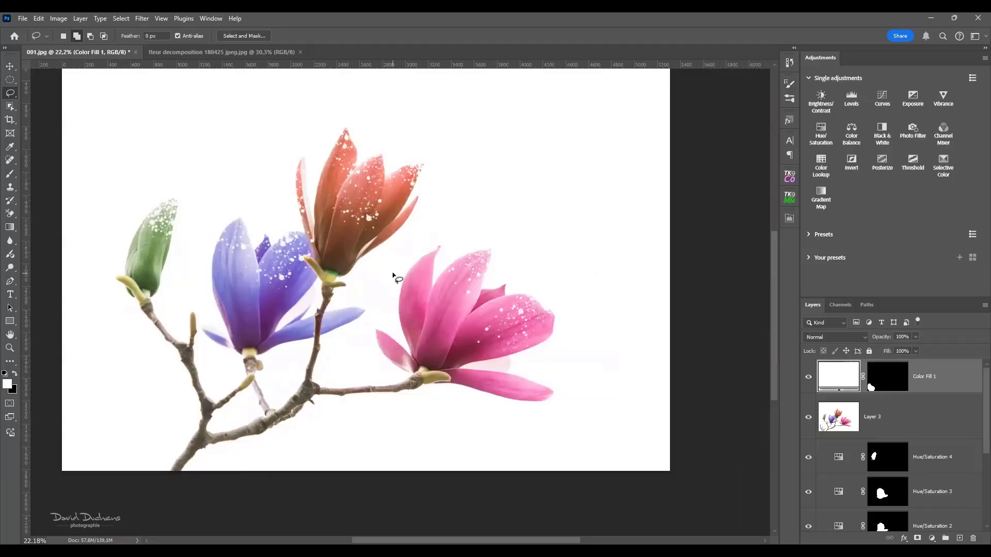
scroll(391, 274, "up", 1)
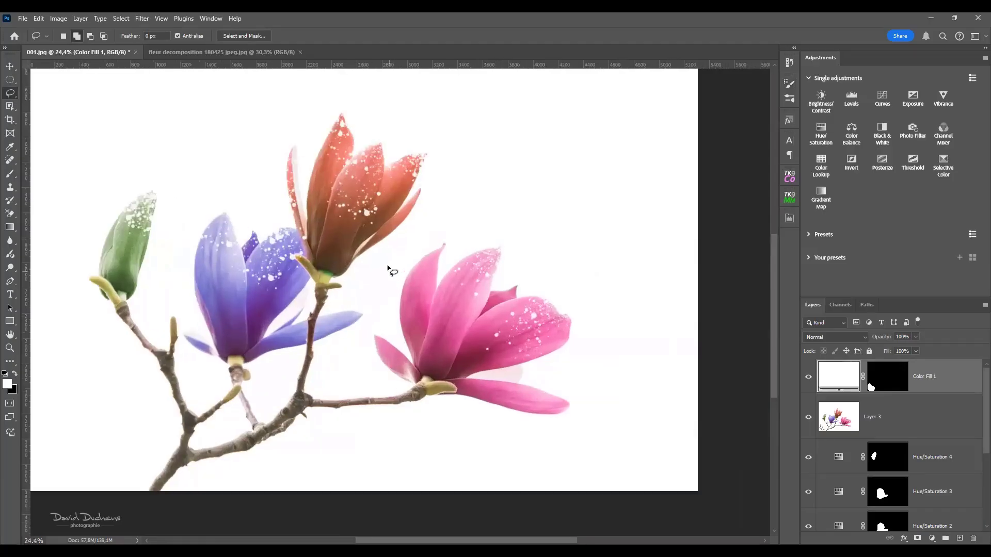
left_click_drag(387, 252, 427, 286)
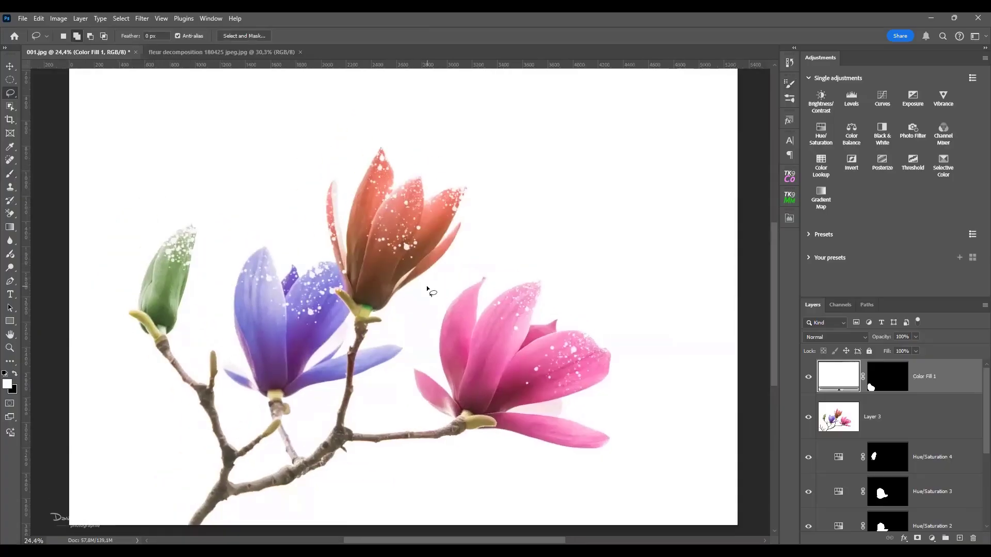
key("Delete")
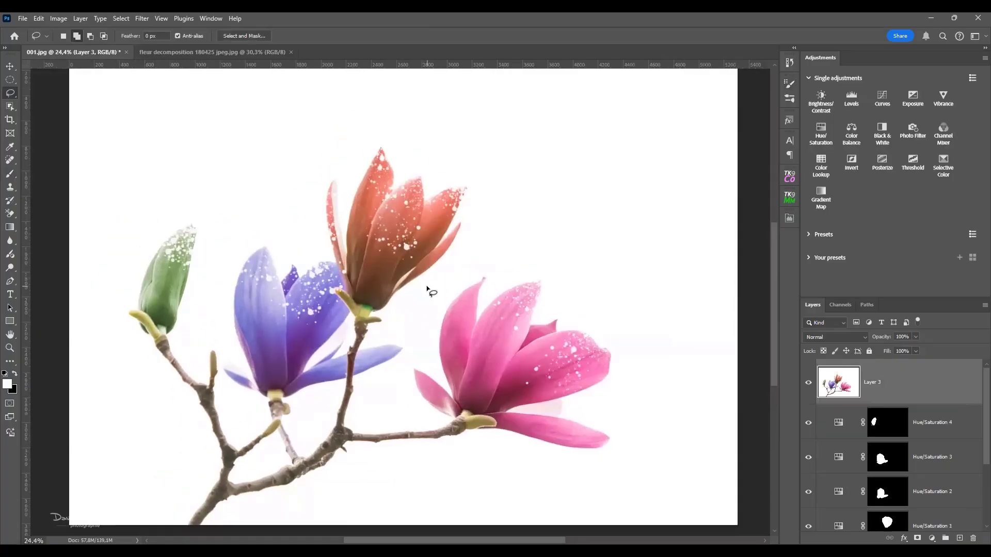
key("ctrl+j")
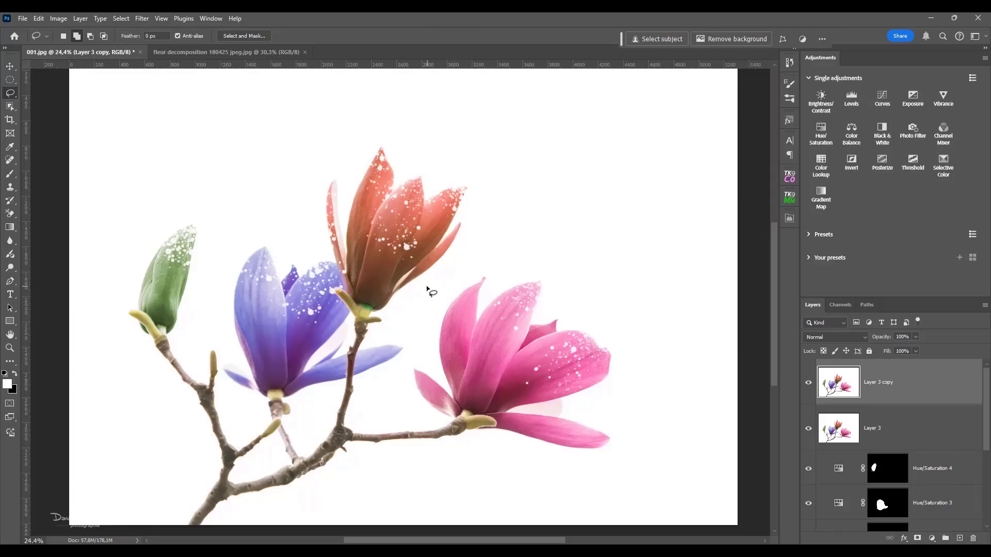
scroll(482, 260, "up", 4)
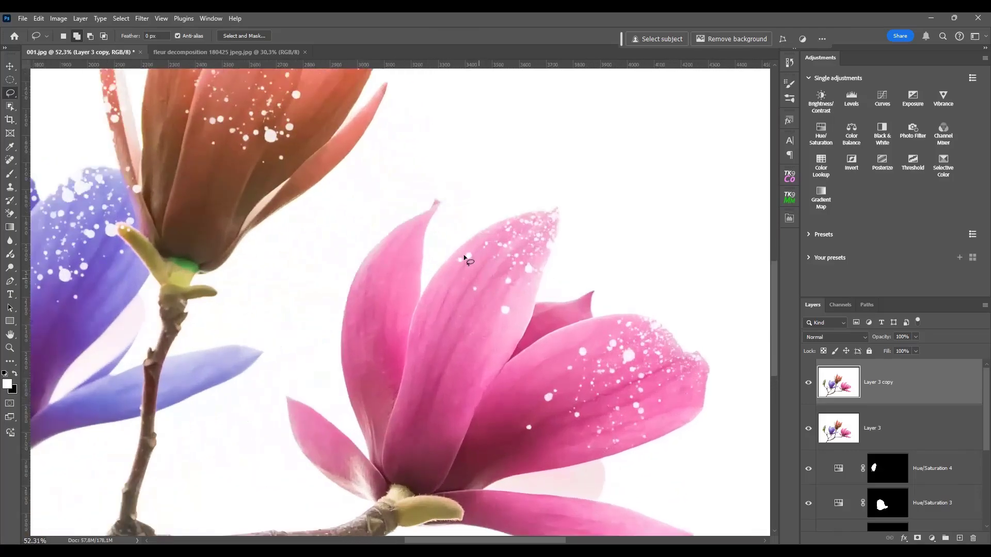
scroll(310, 312, "down", 3)
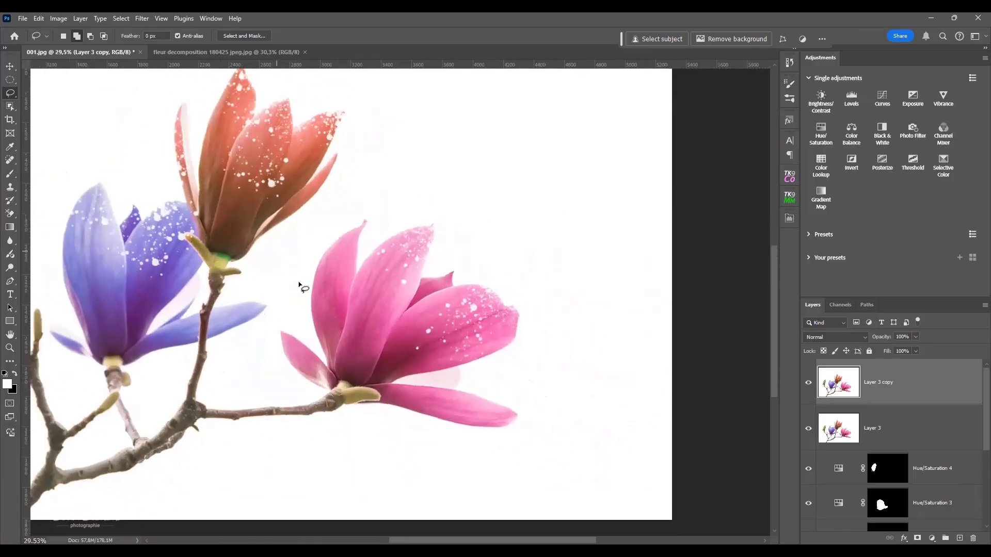
scroll(421, 336, "down", 2)
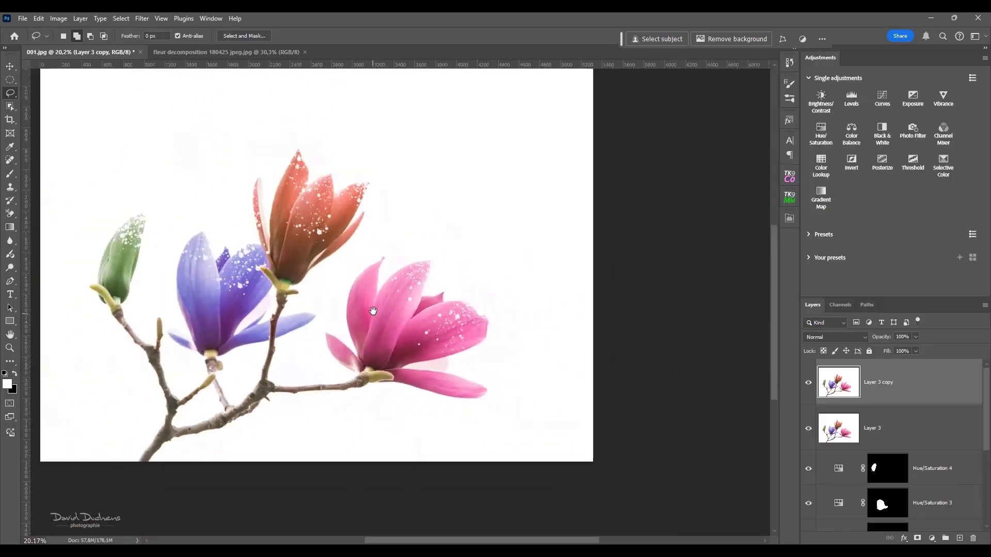
Ready the splatter brush on Layer 3 copy with its brush settings open and enlarge the tip to 1227 px
left_click_drag(374, 314, 454, 345)
scroll(447, 347, "up", 1)
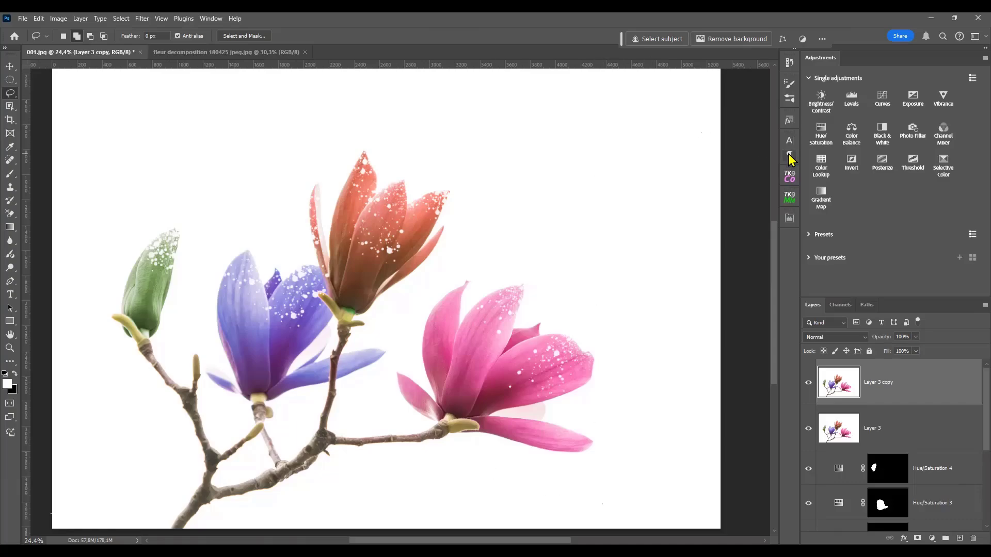
scroll(648, 230, "up", 1)
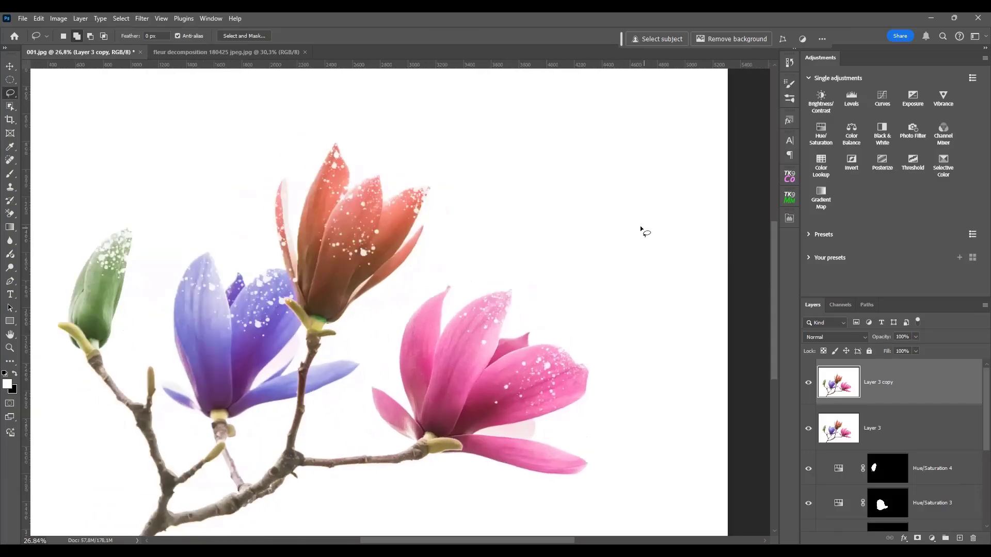
left_click_drag(605, 218, 560, 243)
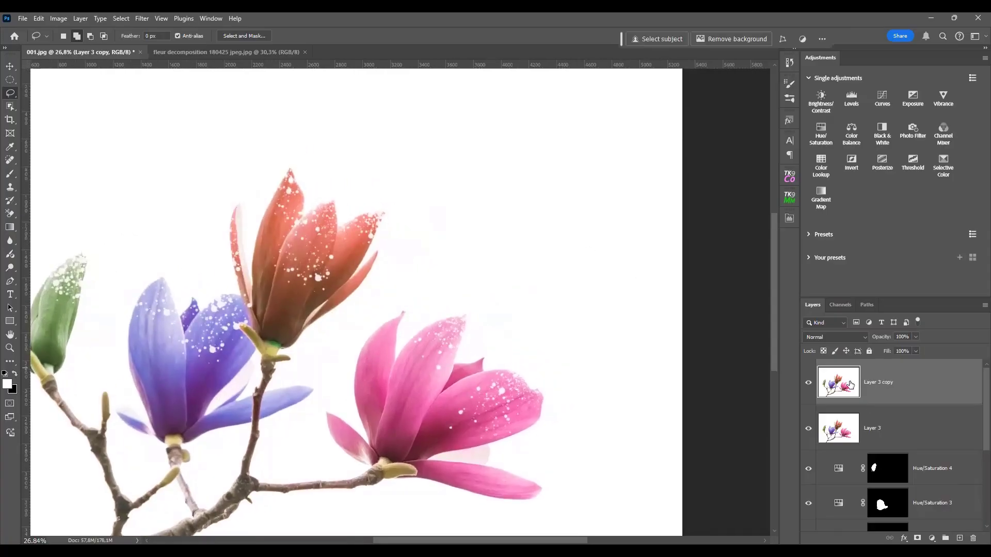
left_click_drag(502, 301, 427, 277)
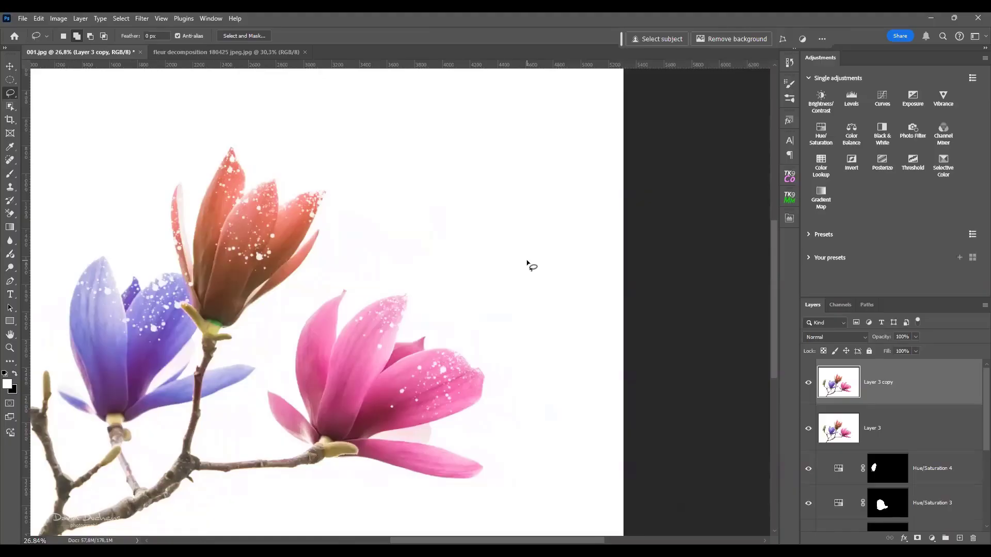
left_click(790, 84)
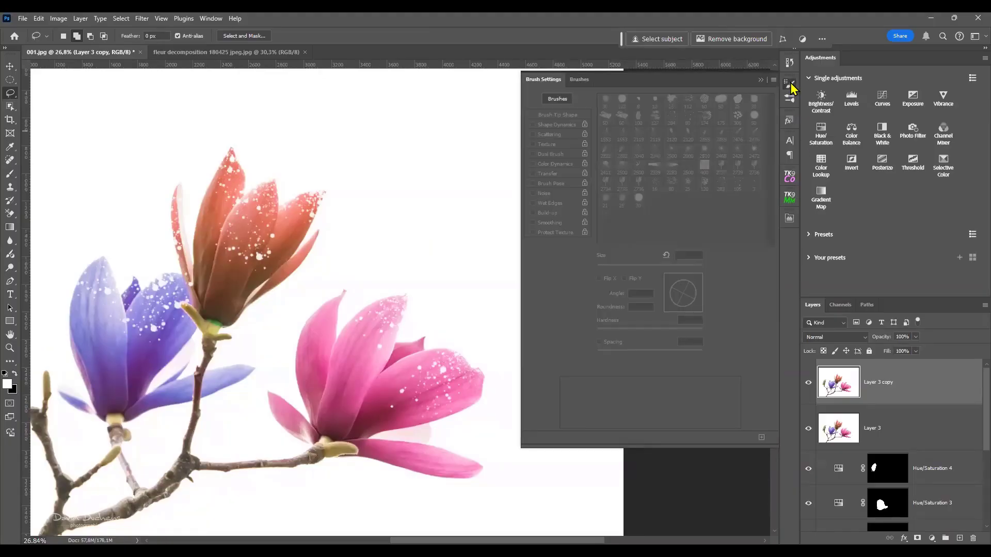
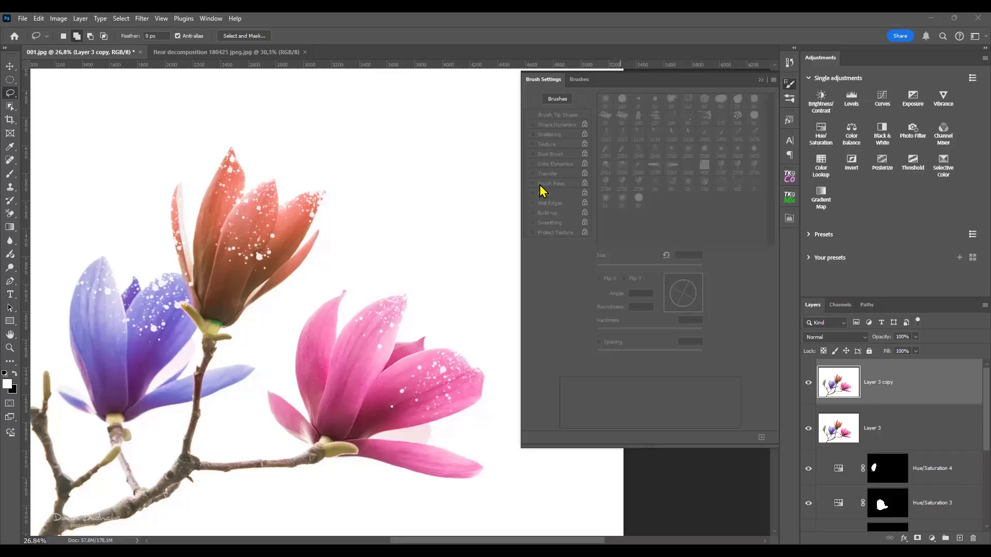
scroll(425, 312, "up", 1)
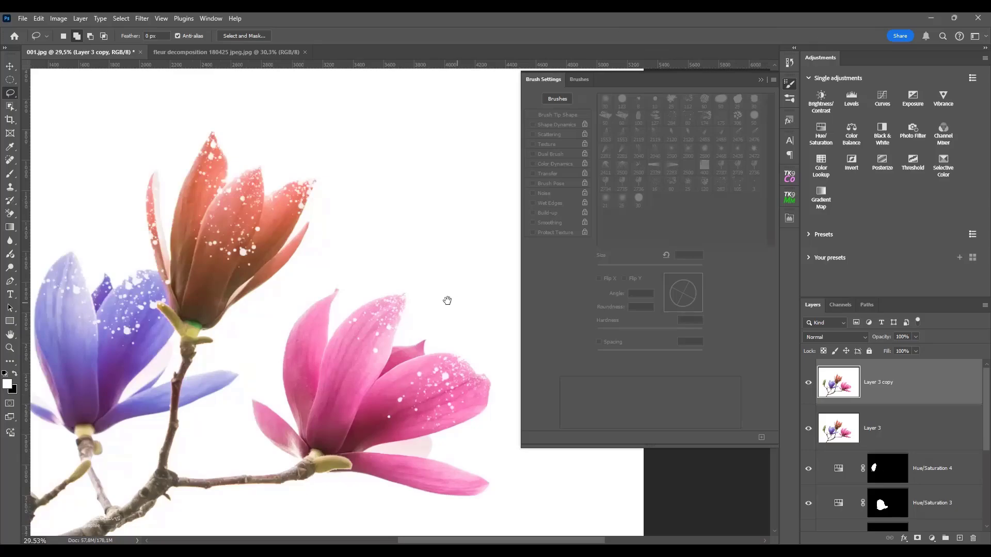
left_click_drag(447, 300, 358, 274)
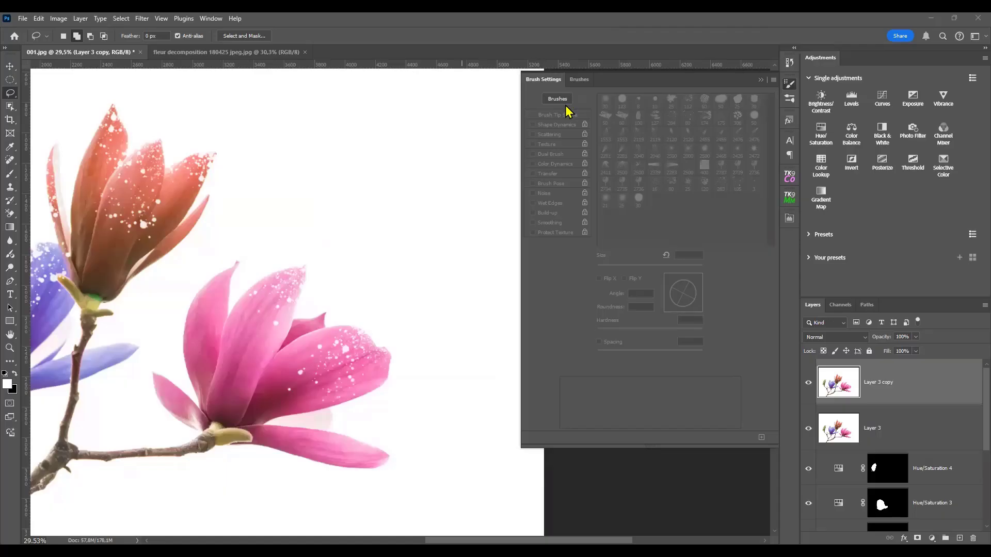
left_click(905, 385)
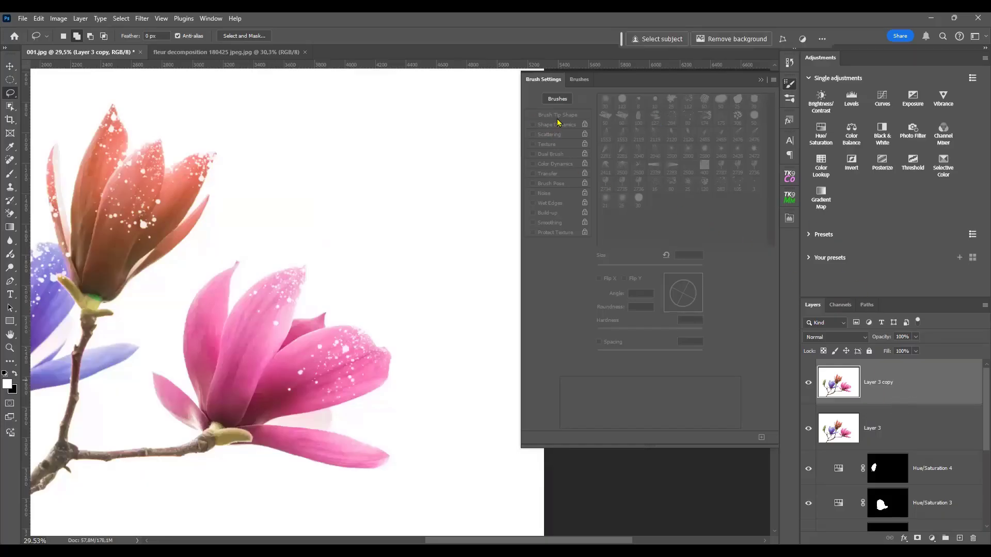
left_click(10, 174)
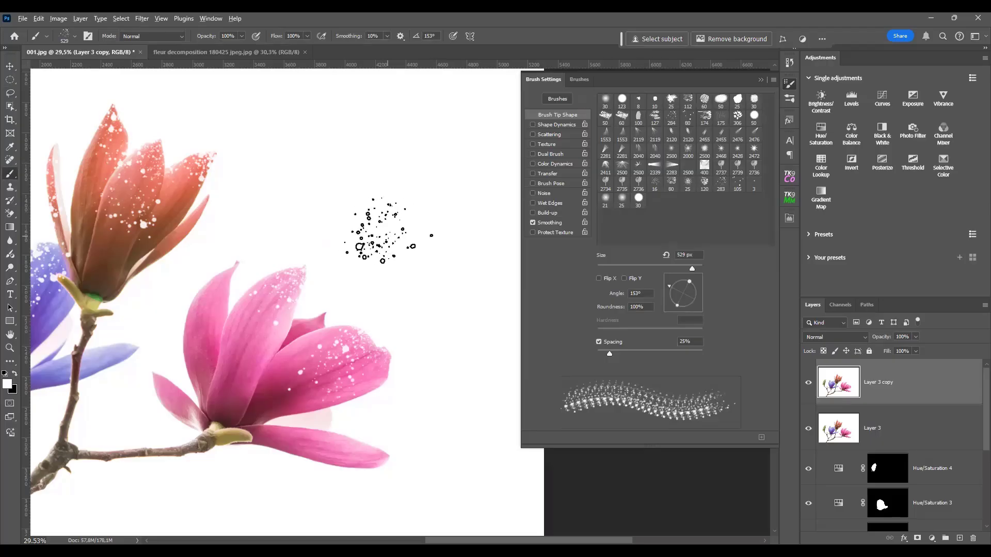
left_click_drag(388, 237, 441, 239)
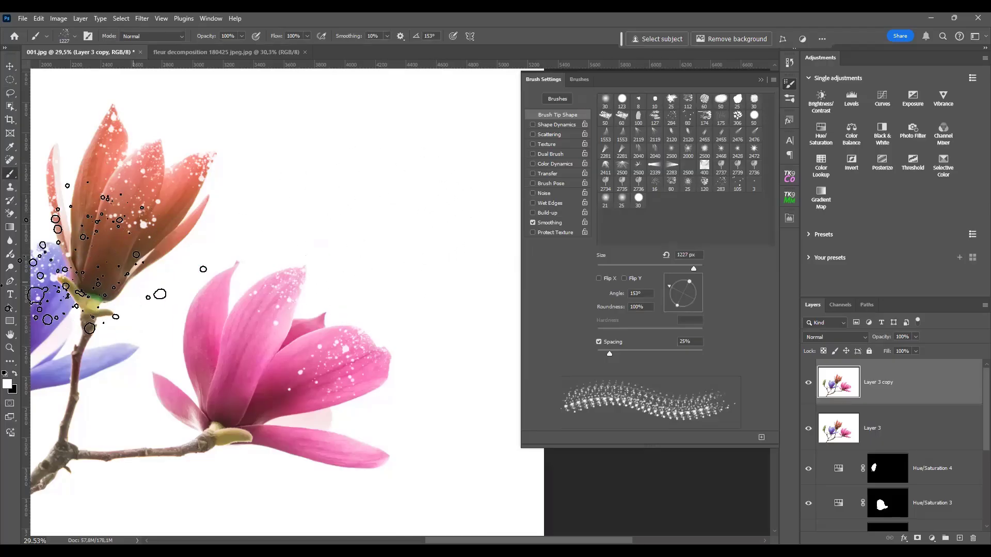
Sample the pink e094c3 from the pink flower's petal as foreground colour and stamp splatter in the white area above its petals
left_click(9, 385)
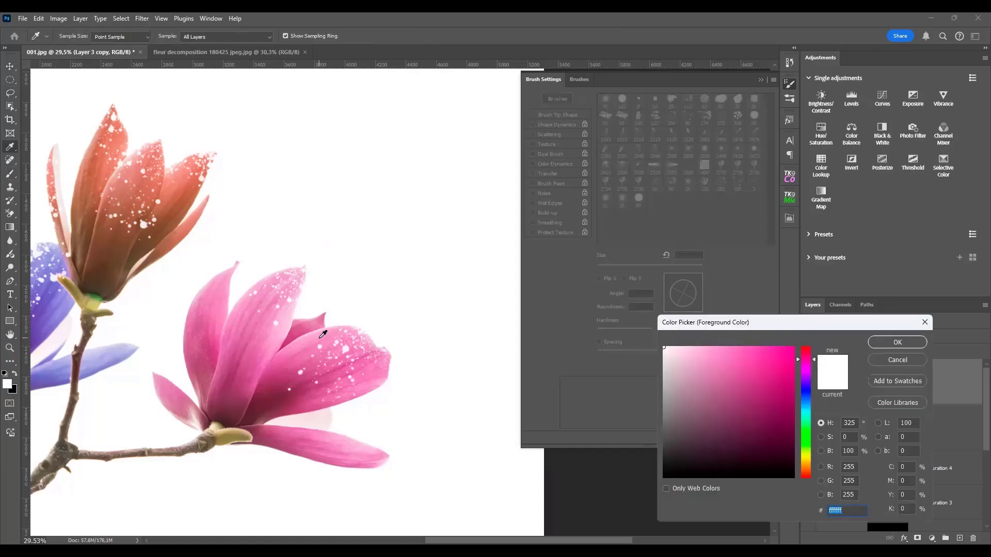
left_click(326, 330)
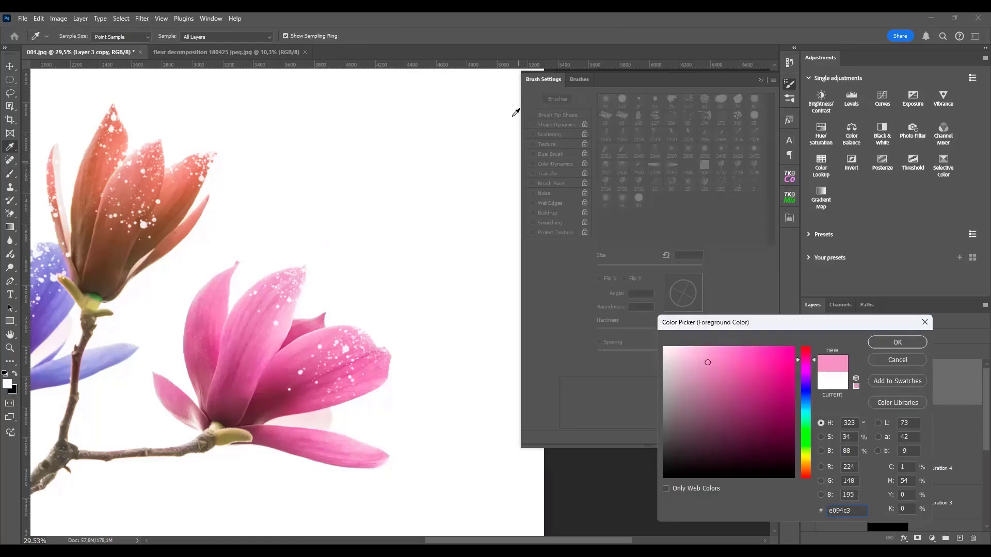
left_click(889, 342)
left_click(402, 253)
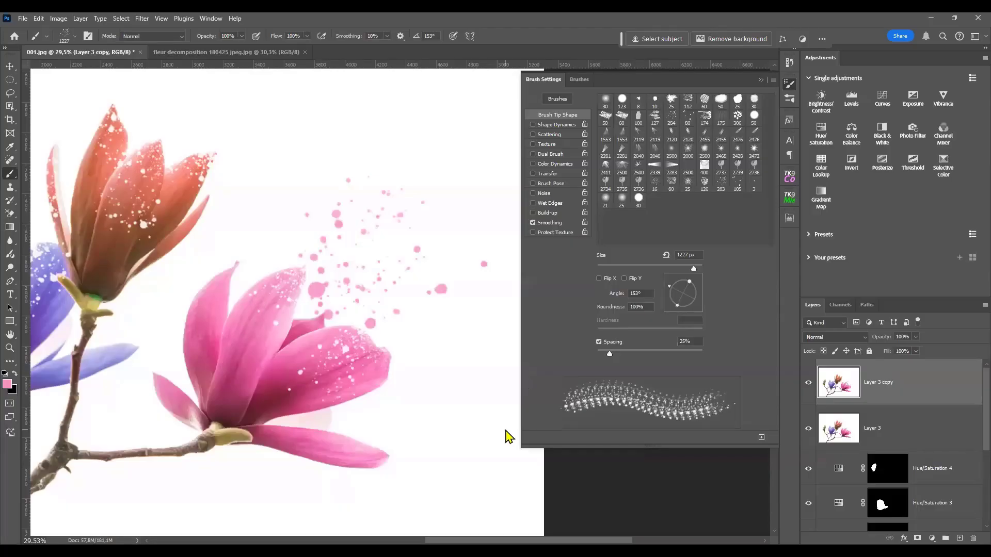
Rotate the splatter tip to 87°, size it to 641 px and stamp pink droplets off the pink flower's outermost petal
scroll(382, 357, "up", 1)
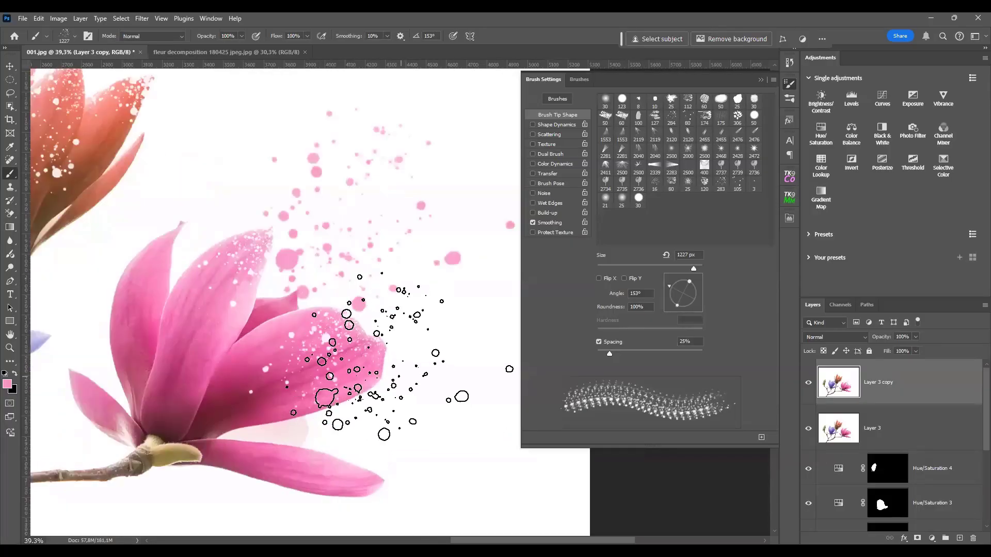
right_click(399, 356)
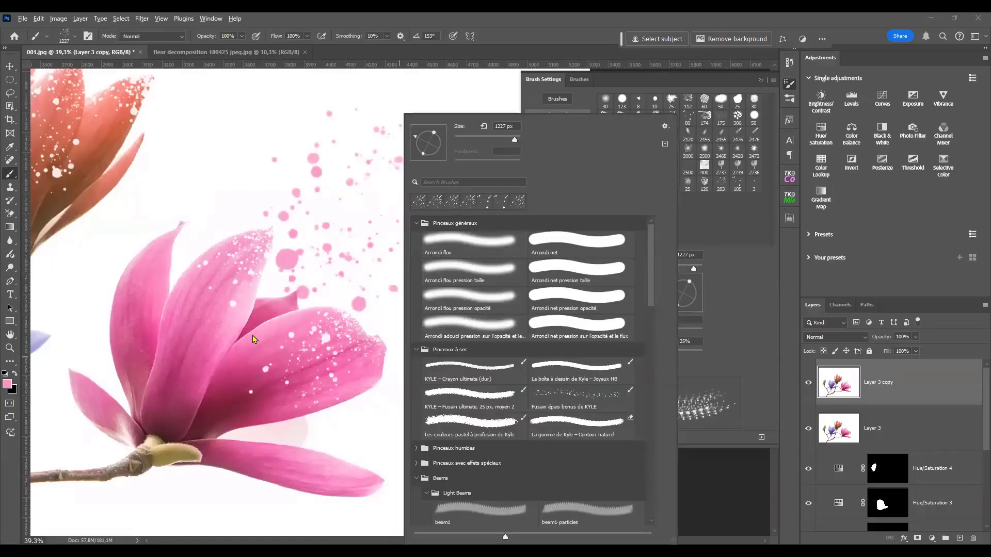
left_click(343, 358)
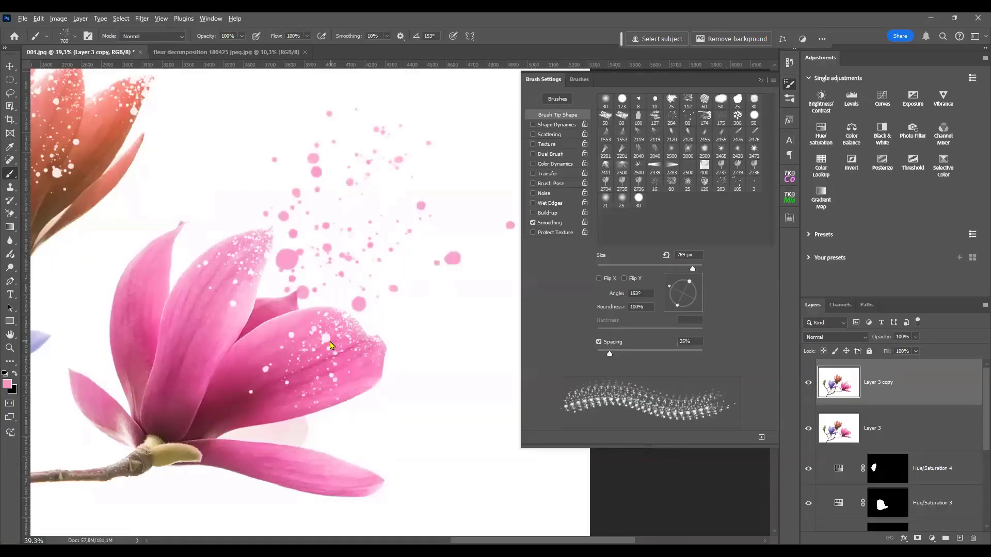
left_click_drag(301, 345, 295, 345)
scroll(333, 283, "down", 2)
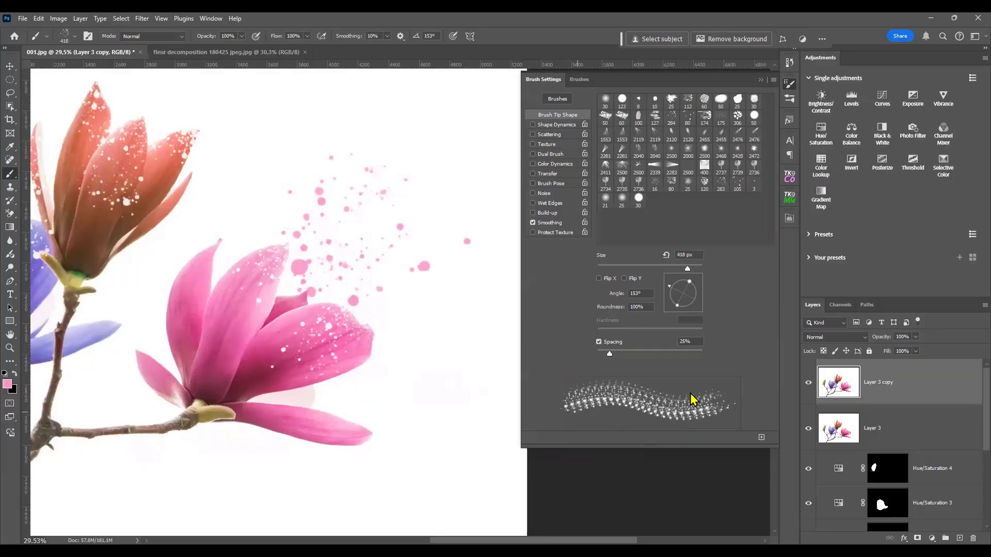
left_click_drag(681, 294, 685, 279)
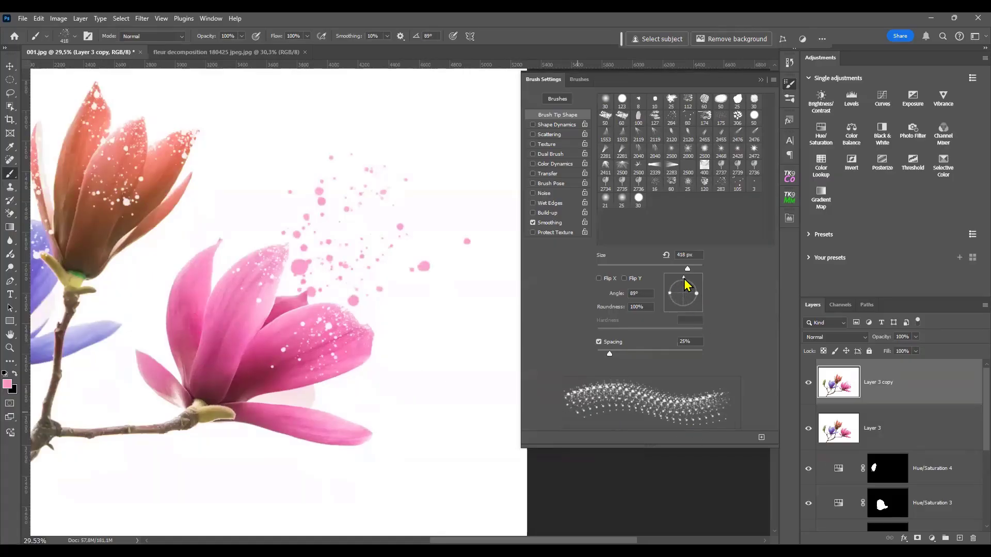
mouse_move(395, 331)
left_mouse_down()
mouse_move(398, 309)
mouse_move(420, 354)
left_mouse_up()
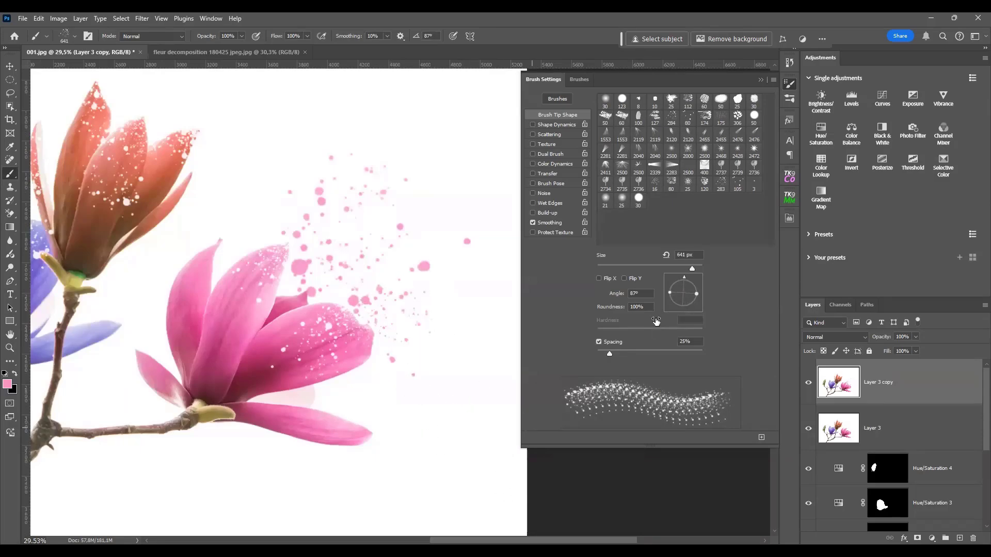
Rotate the splatter tip to 172°, enlarge it to 885 px and stamp pink droplets over the pink flower's upper-left petals
left_click_drag(687, 276, 665, 292)
left_click_drag(231, 254, 250, 253)
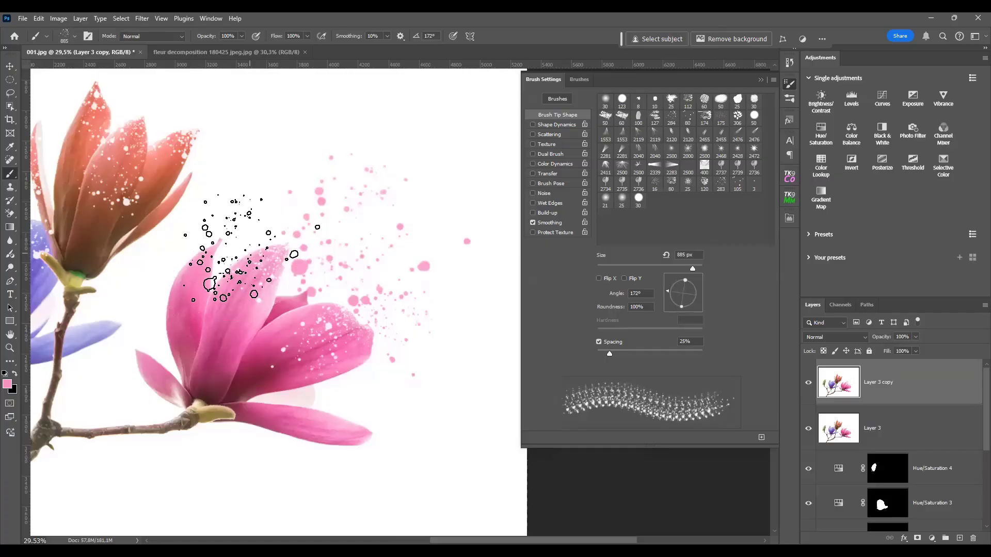
left_click(245, 249)
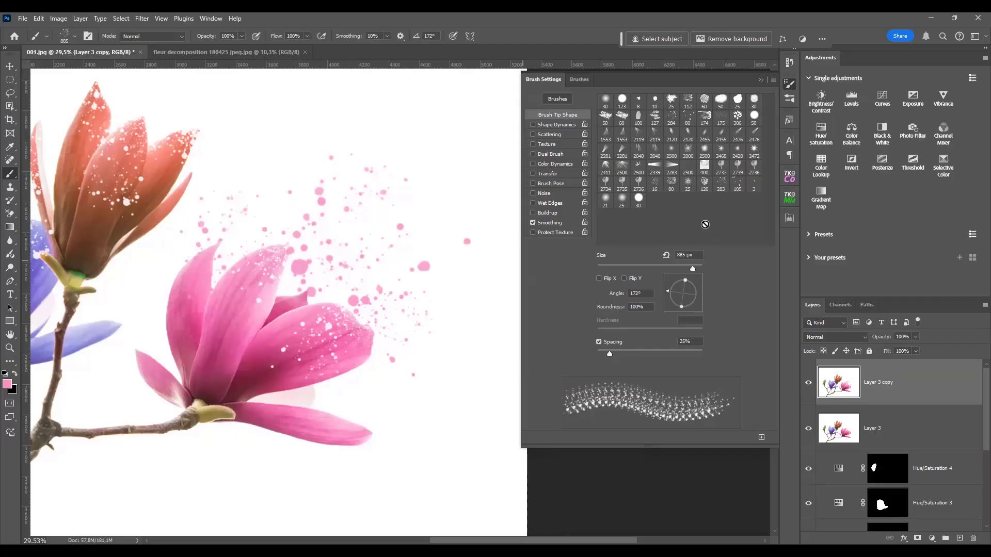
Add extra loose pink dots above the pink flower with the sparse 105 and 80 dot tips, sizing the latter to 126 px
left_click(735, 187)
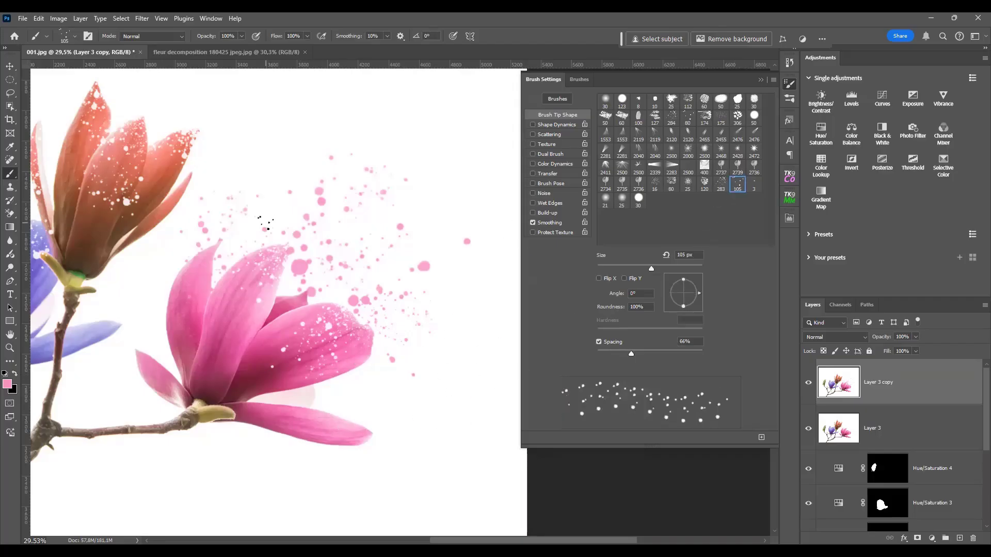
left_click_drag(262, 228, 288, 224)
left_click(261, 185)
left_click_drag(259, 280, 231, 280)
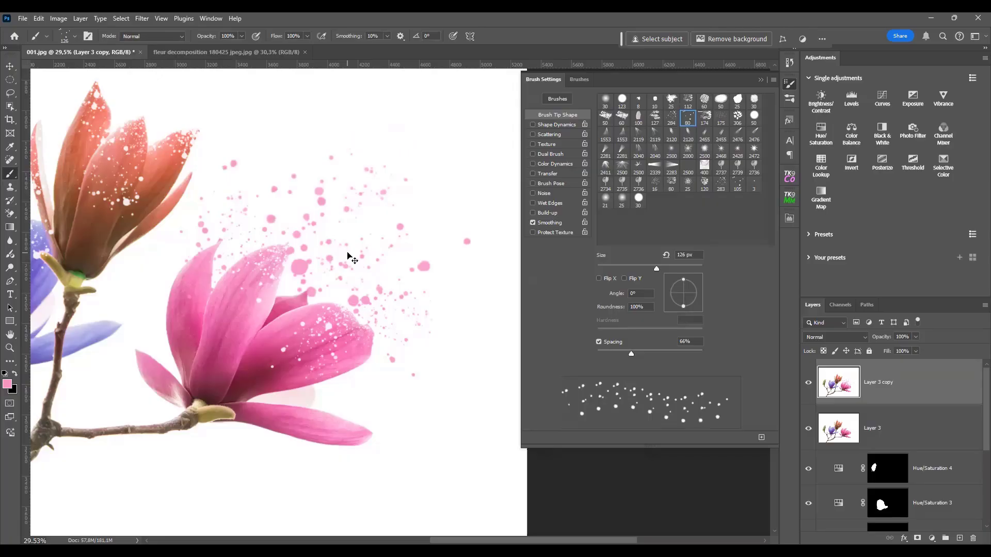
Sample the salmon d28175 from the orange flower as brush colour, choose the 283 splatter tip and enlarge it to 1036 px
scroll(332, 394, "down", 3)
scroll(332, 394, "up", 1)
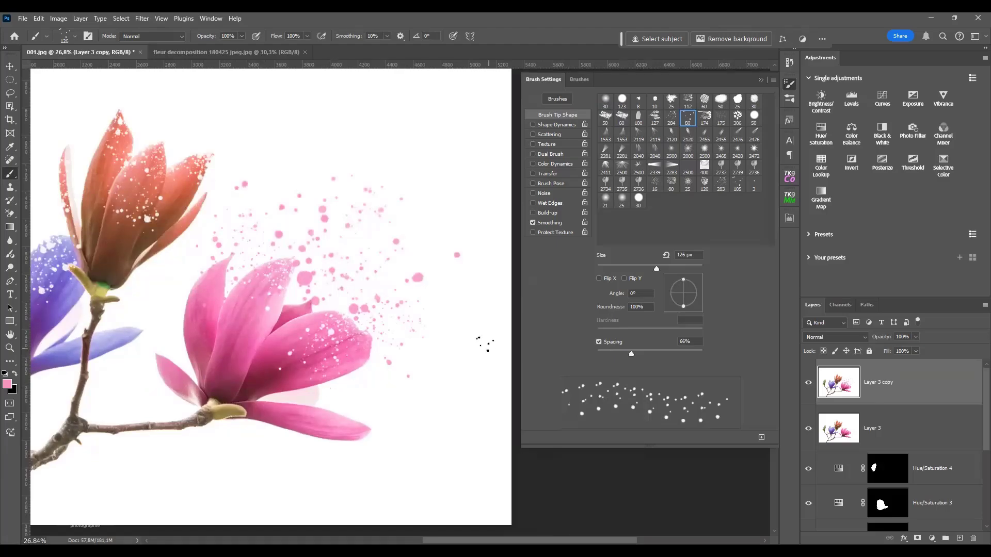
left_click_drag(348, 281, 420, 319)
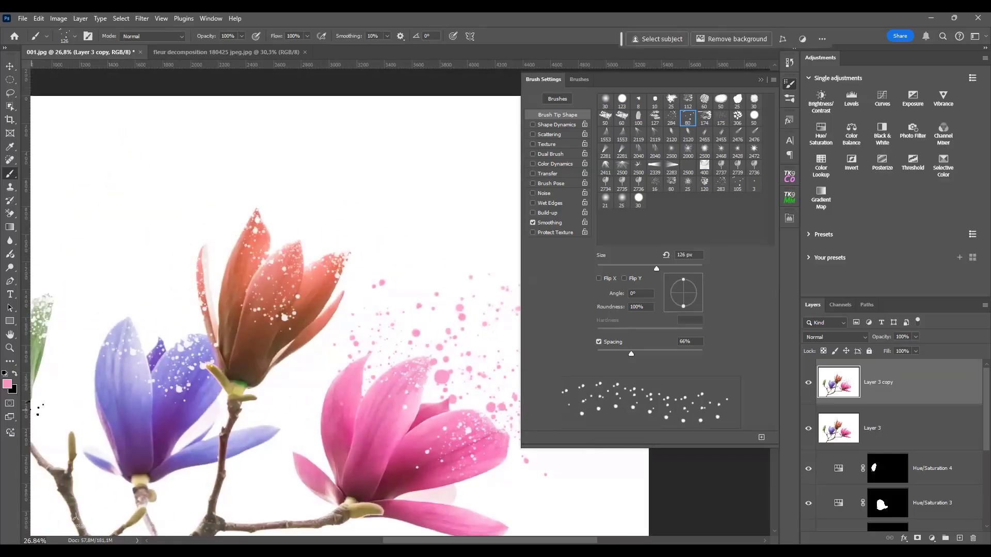
left_click(7, 384)
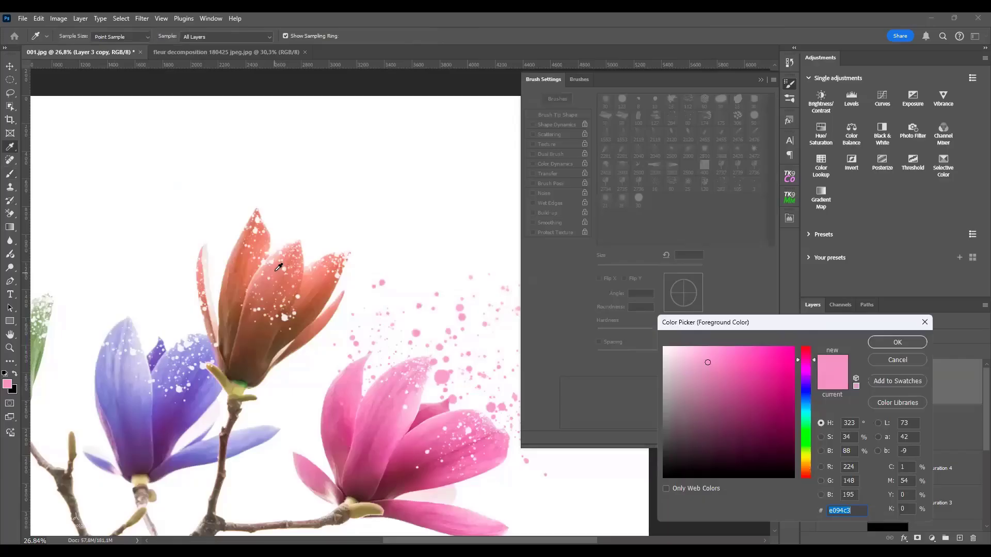
left_click(281, 264)
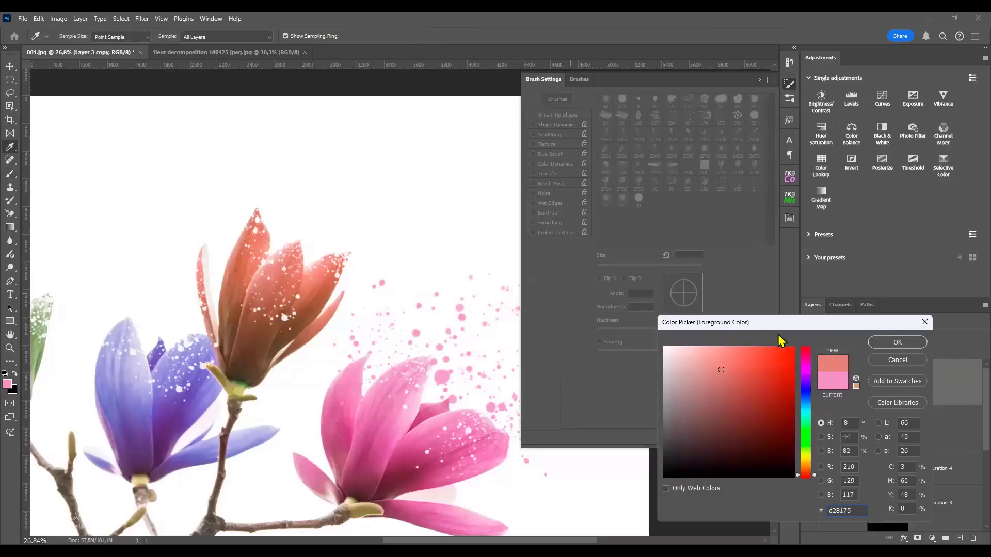
left_click(897, 343)
key("b")
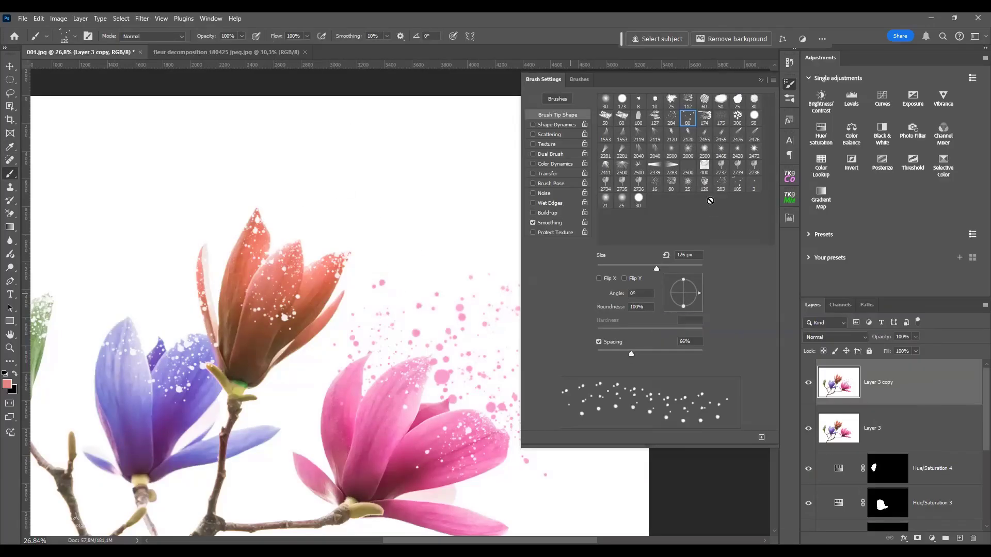
left_click(721, 184)
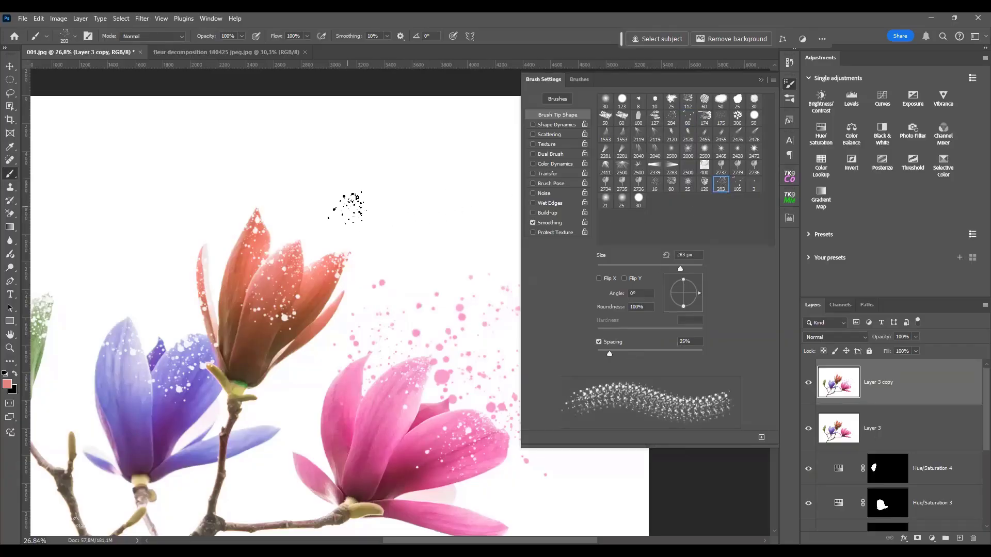
mouse_move(347, 202)
left_mouse_down()
mouse_move(377, 193)
mouse_move(356, 207)
left_mouse_up()
Stamp salmon splatter above the orange flower's petal tips, undoing the first stamp and rotating the brush tip to 161°
left_click(338, 192)
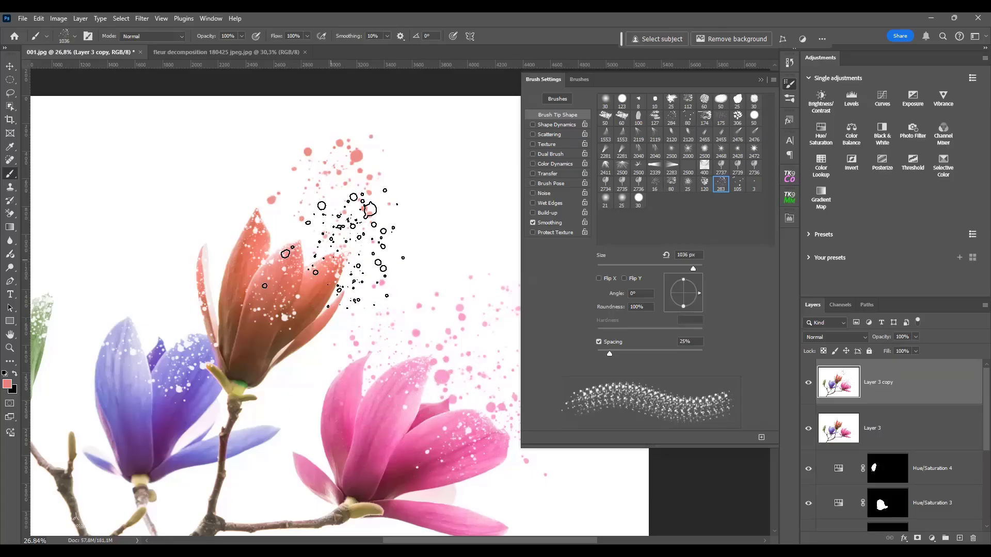
key("ctrl+z")
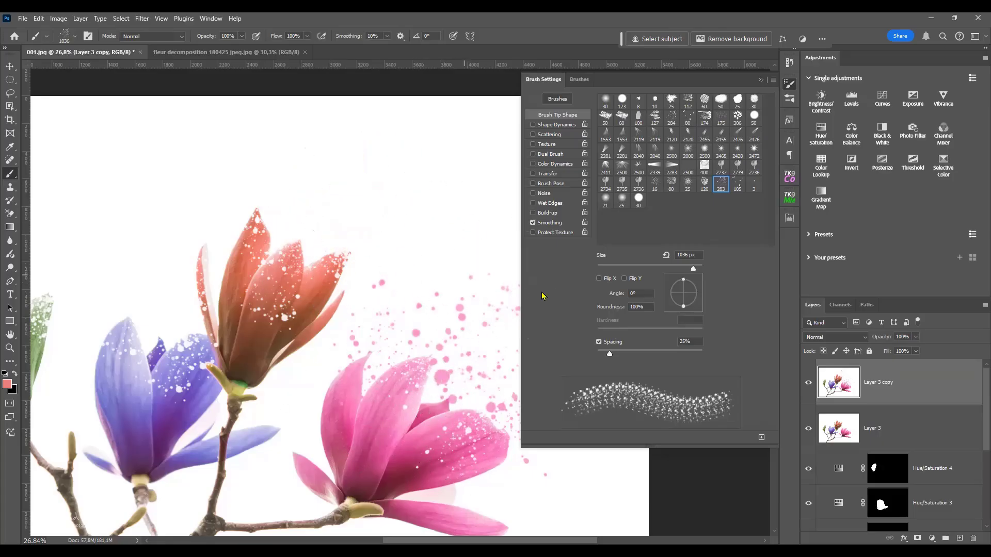
mouse_move(681, 309)
left_mouse_down()
mouse_move(684, 278)
mouse_move(669, 286)
left_mouse_up()
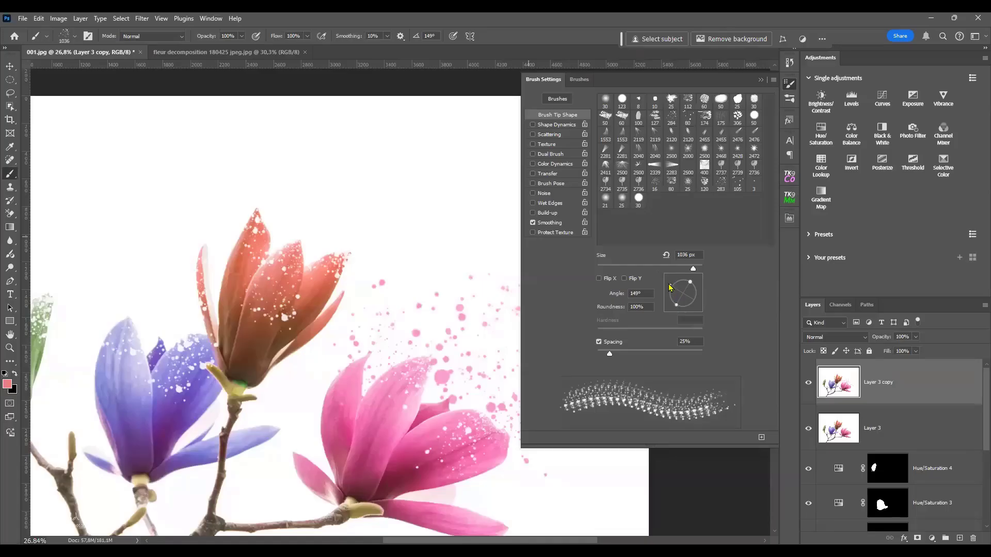
left_click_drag(671, 286, 669, 289)
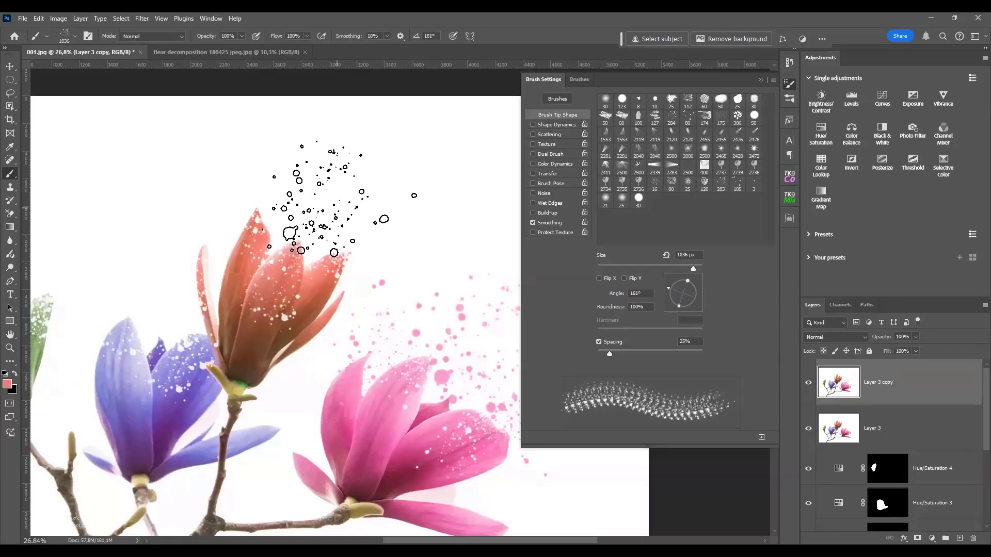
left_click(341, 200)
scroll(296, 498, "down", 1)
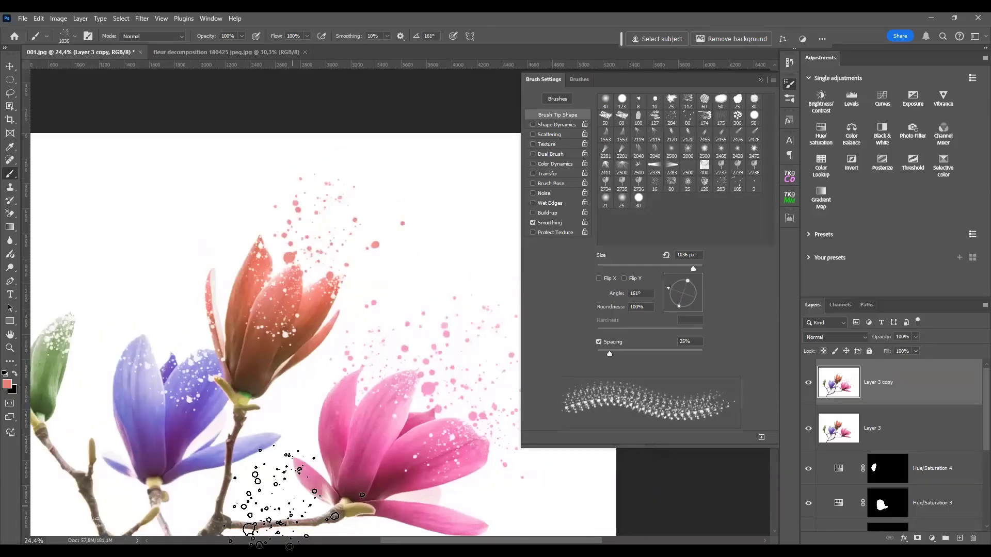
Add a new empty layer above Layer 3 copy
key("space")
left_click_drag(283, 467, 309, 403)
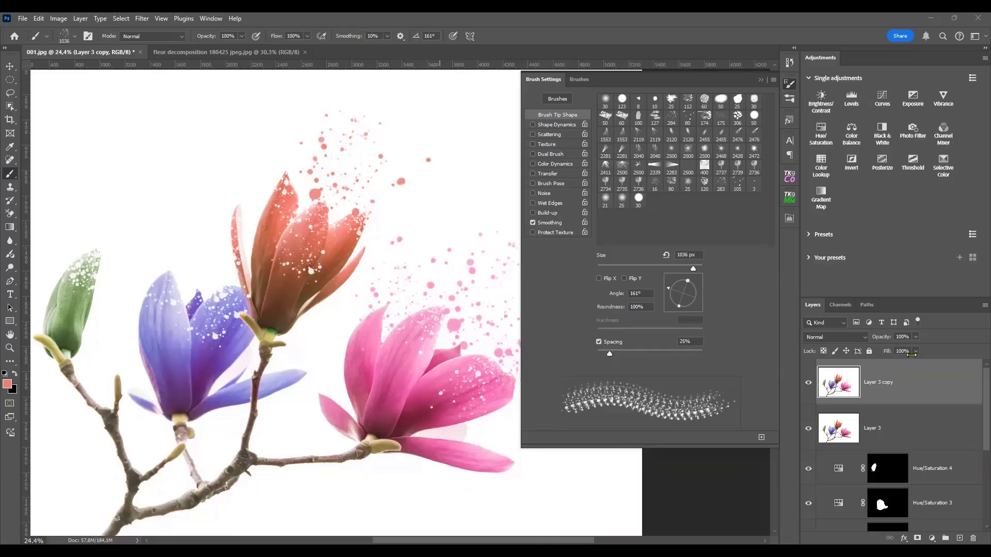
left_click(923, 439)
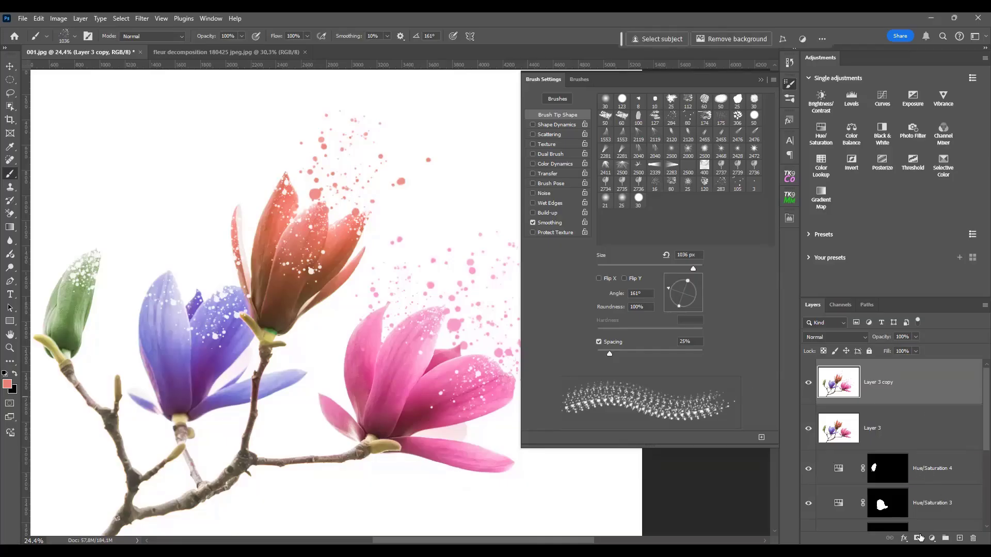
left_click(960, 539)
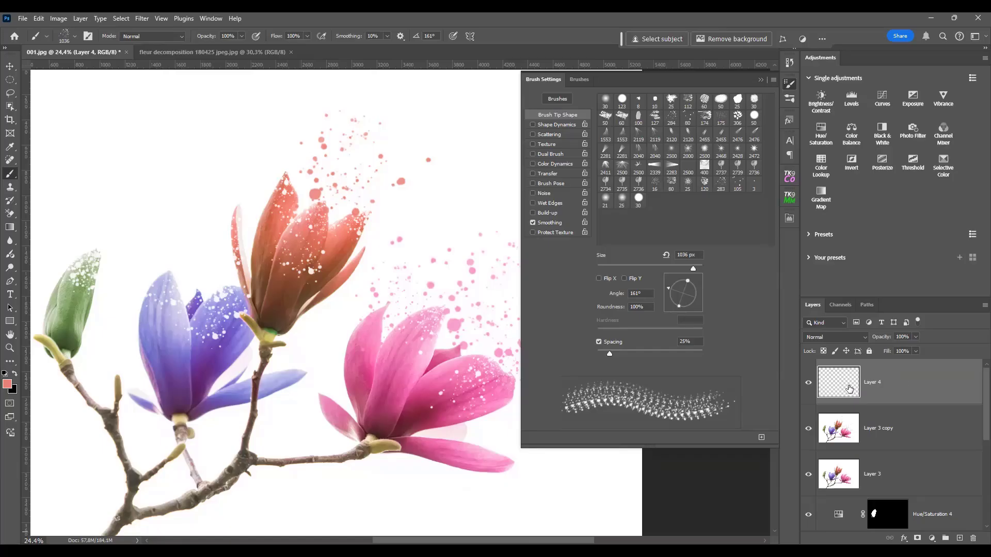
right_click(925, 382)
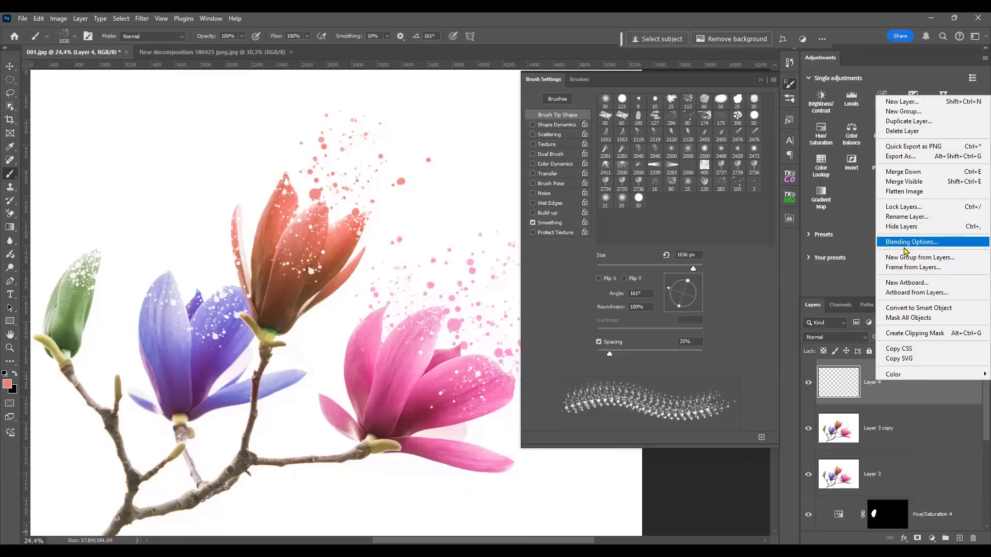
left_click(918, 308)
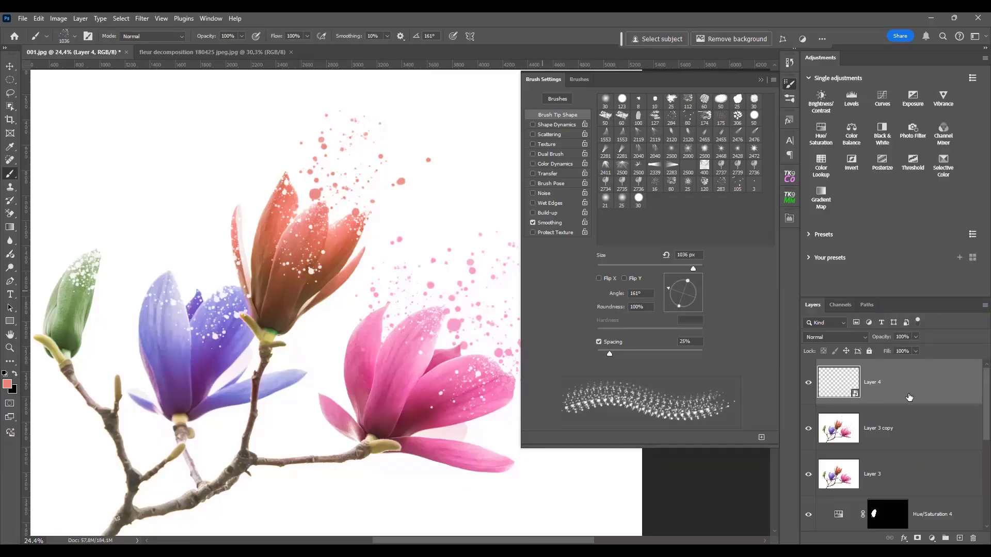
key("ctrl+z")
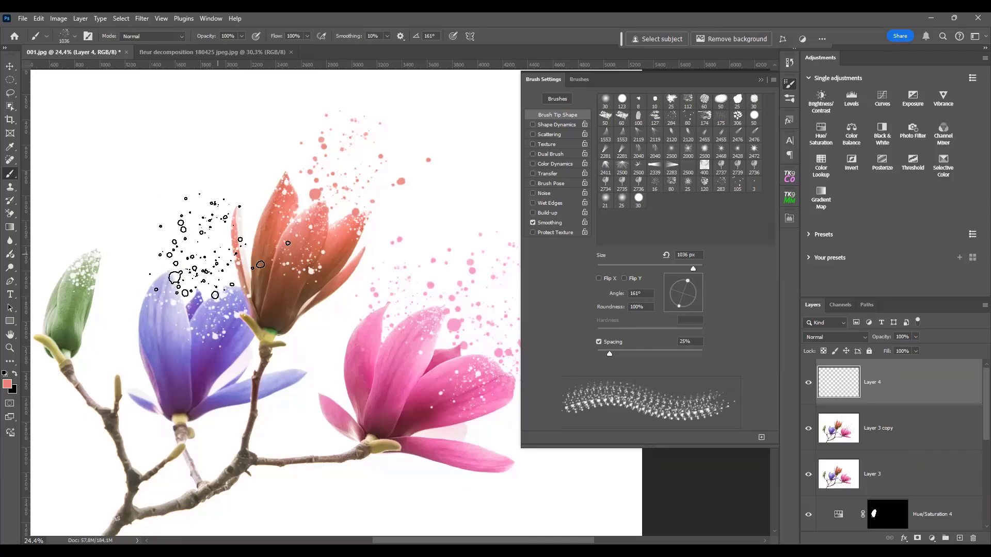
Reduce the splatter tip to 962 px and try a salmon stamp above the blue flower, undoing the stamp
left_click_drag(218, 254, 208, 251)
left_click(208, 251)
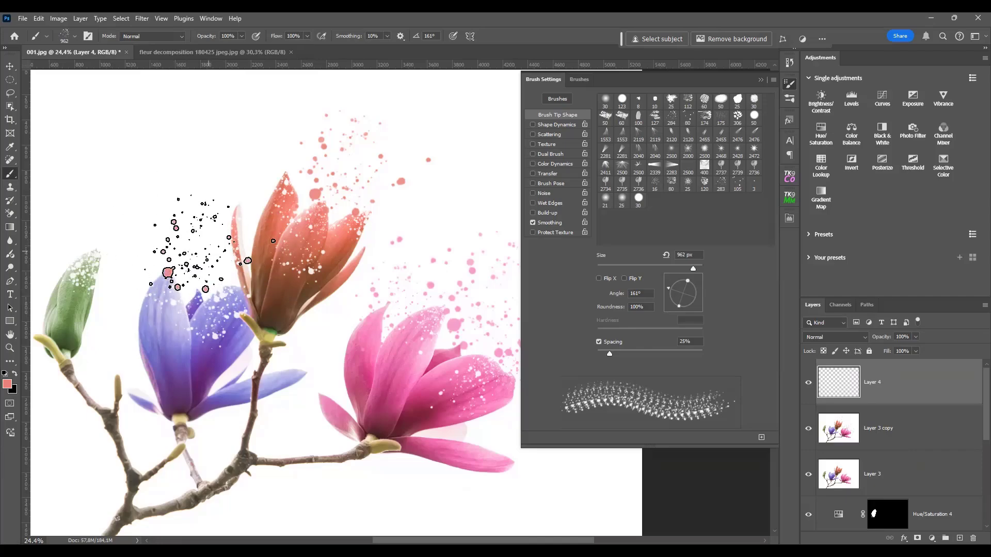
key("ctrl+z")
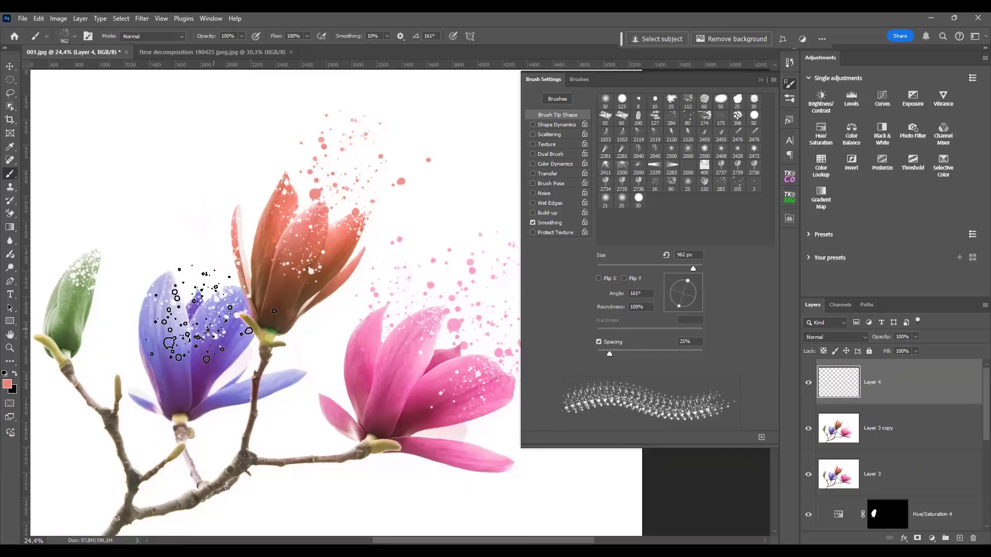
Sample the lavender b8b5e2 from the blue flower as brush colour and stamp splatter above its petal tips on Layer 4
left_click(7, 383)
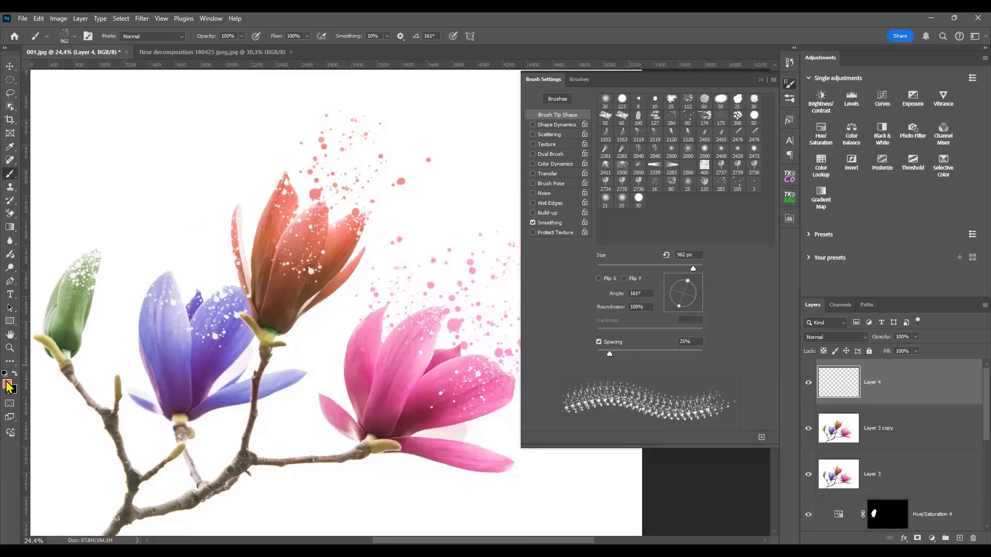
left_click(171, 315)
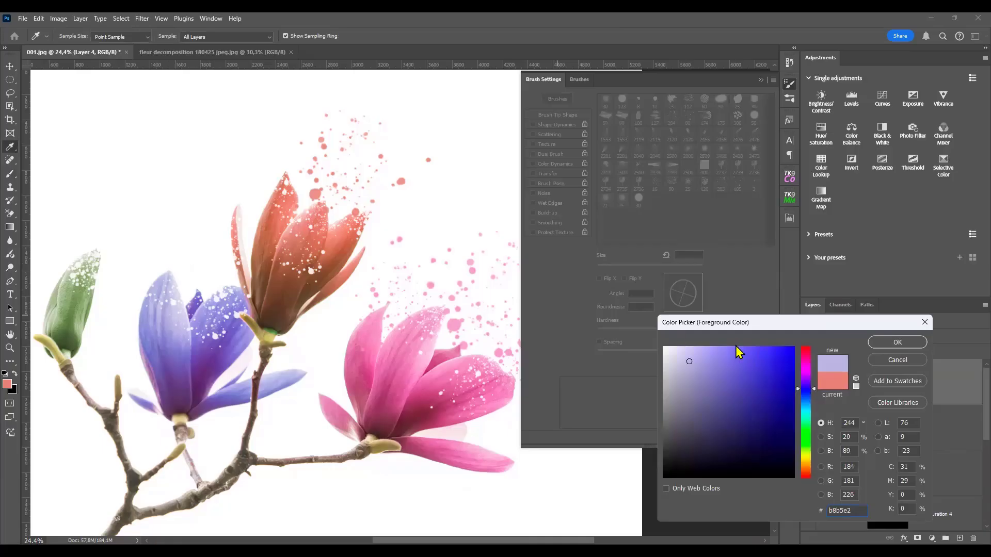
key("Return")
key("b")
left_click(191, 242)
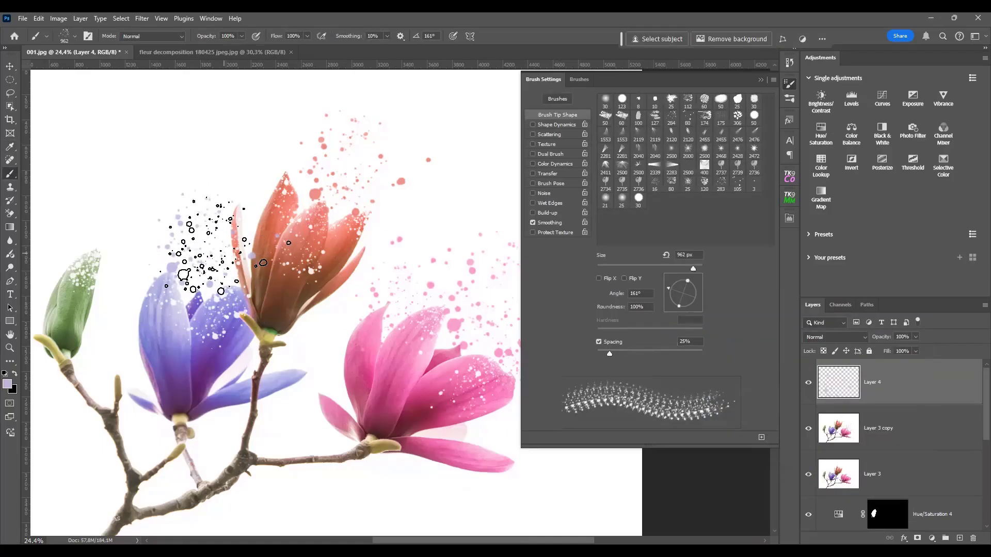
left_click(225, 250)
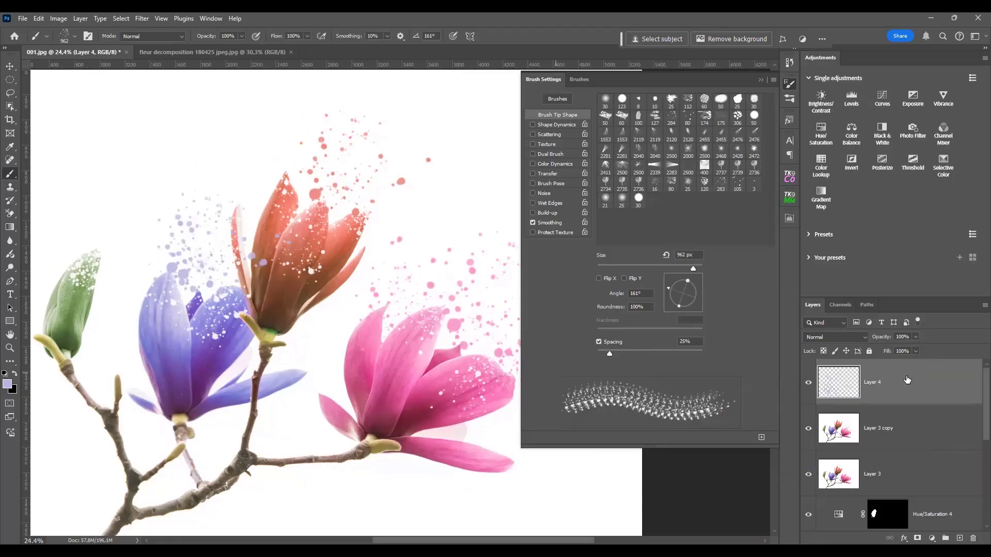
Convert Layer 4 to a smart object and apply a Motion Blur with angle 64° and distance 159 pixels
right_click(909, 382)
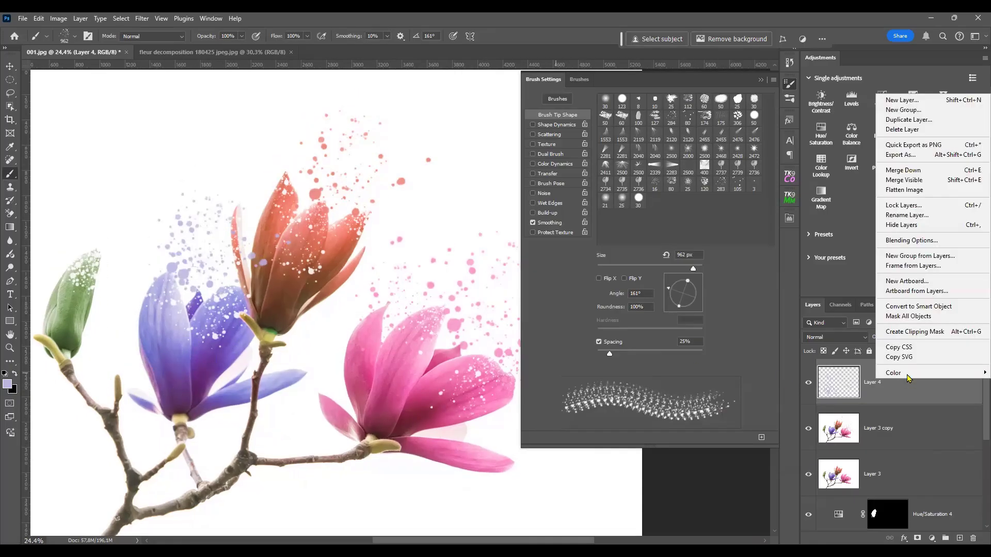
left_click(912, 309)
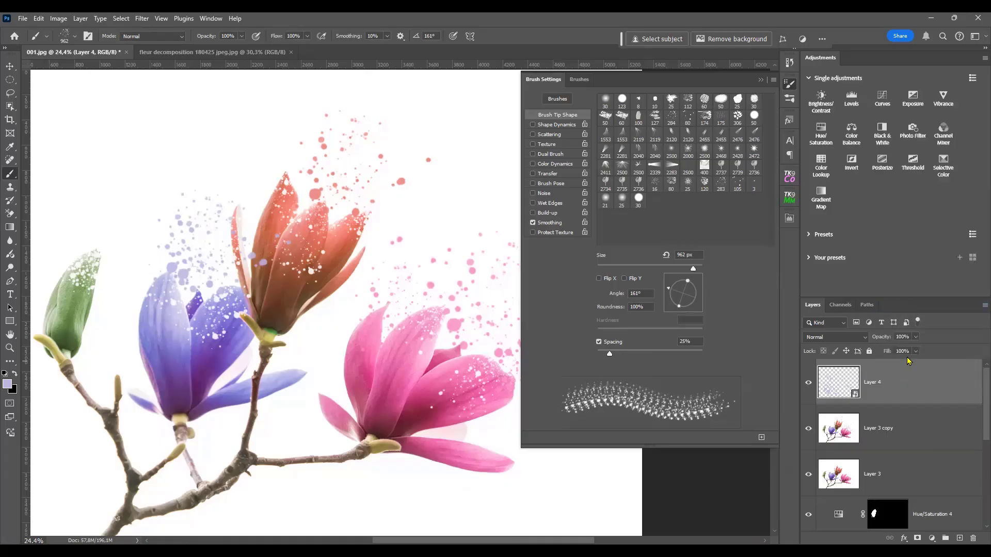
left_click(144, 19)
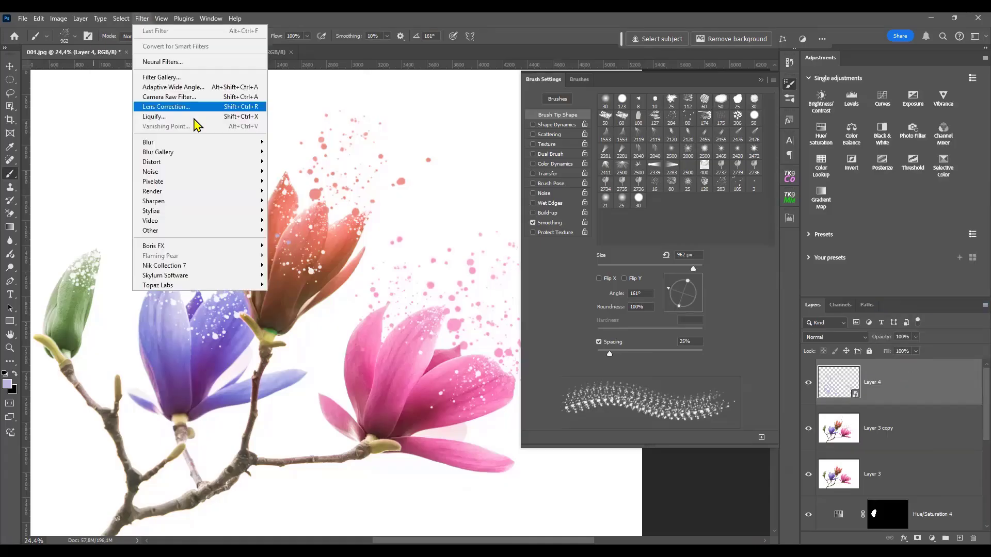
mouse_move(227, 143)
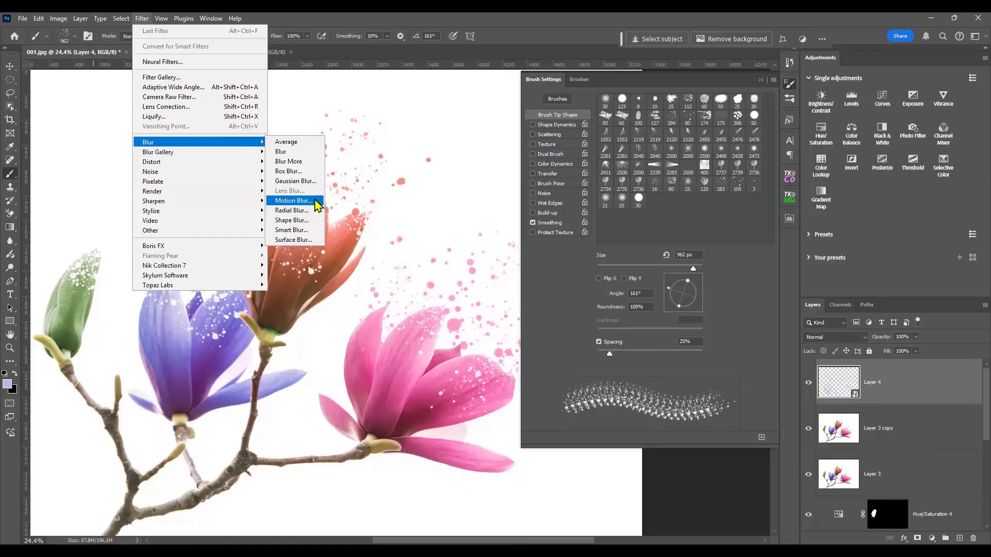
left_click(315, 201)
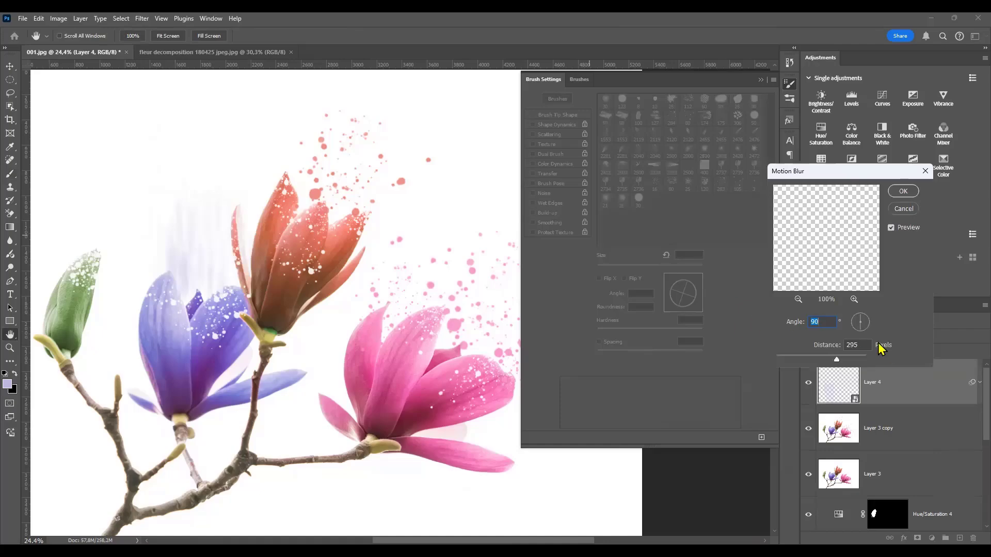
left_click_drag(861, 328, 817, 360)
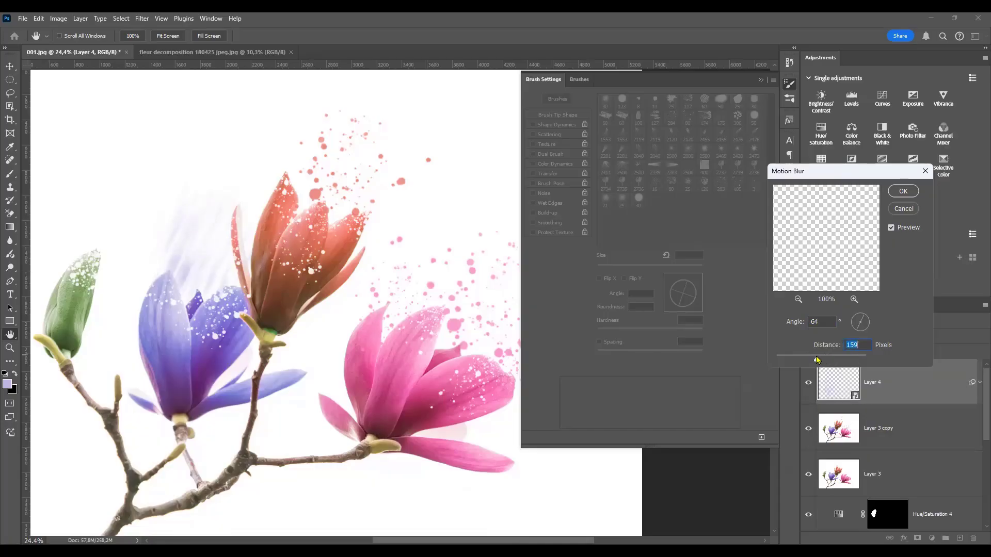
left_click(900, 192)
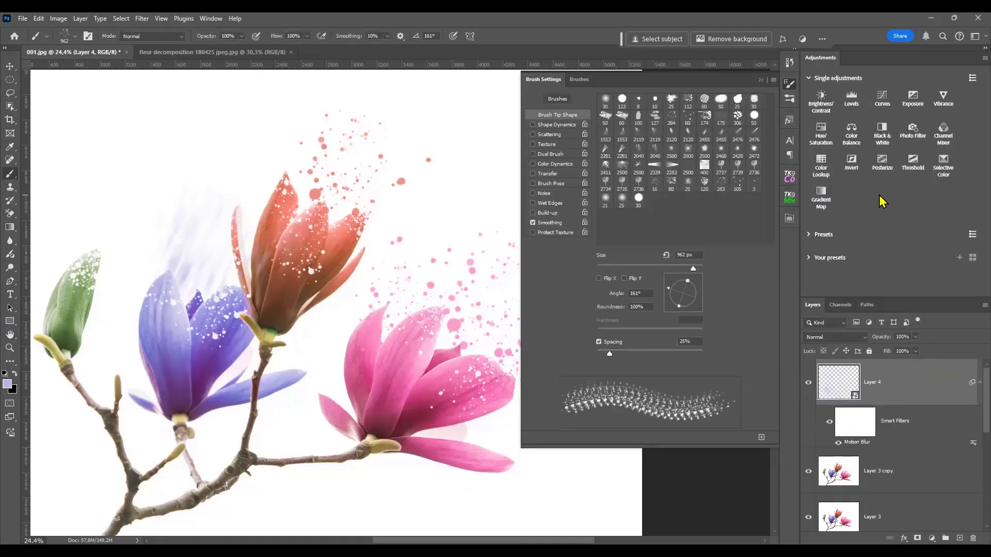
Paint black on Layer 4's filter mask with the soft round 30 tip at 806 px and 36% opacity over the blur above the blue petals
left_click(857, 421)
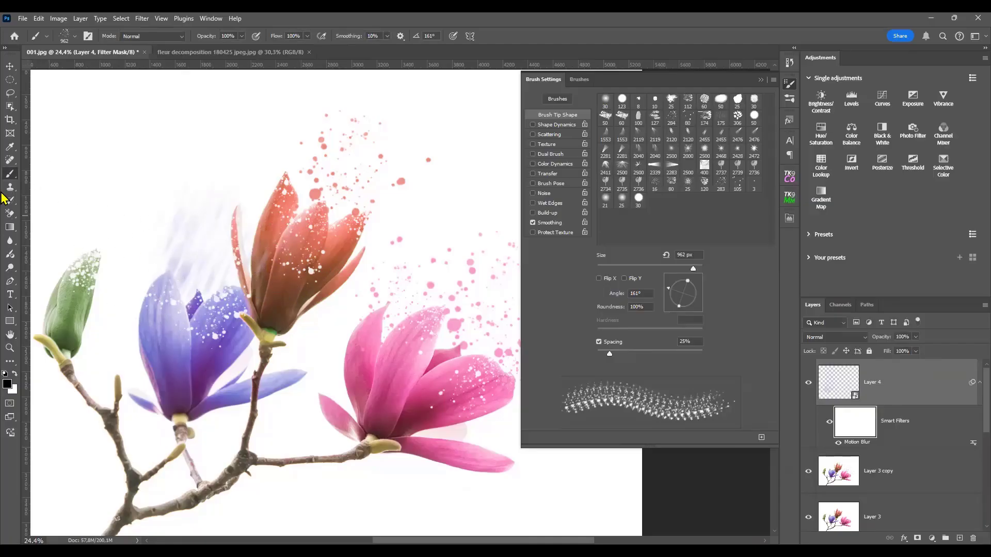
left_click(607, 100)
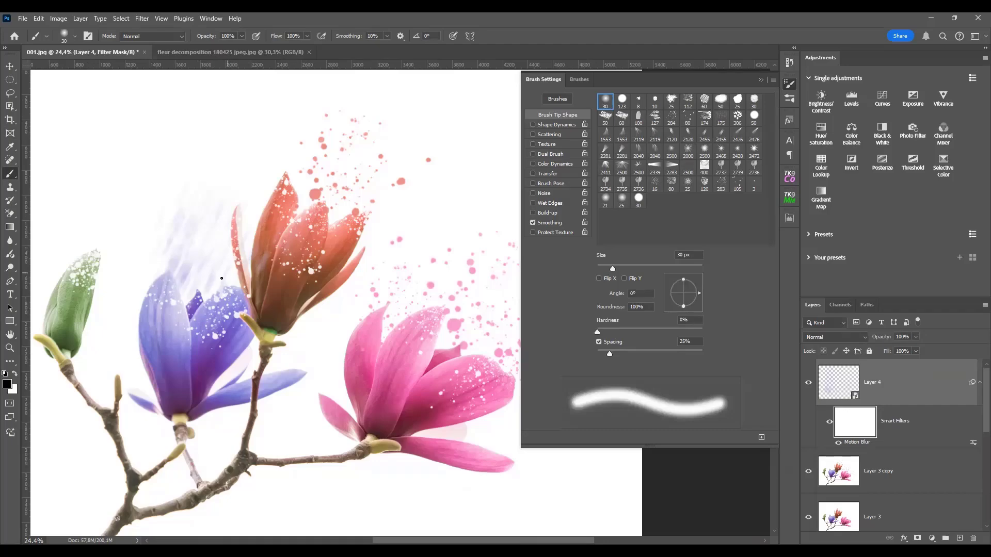
left_click_drag(206, 289, 235, 291)
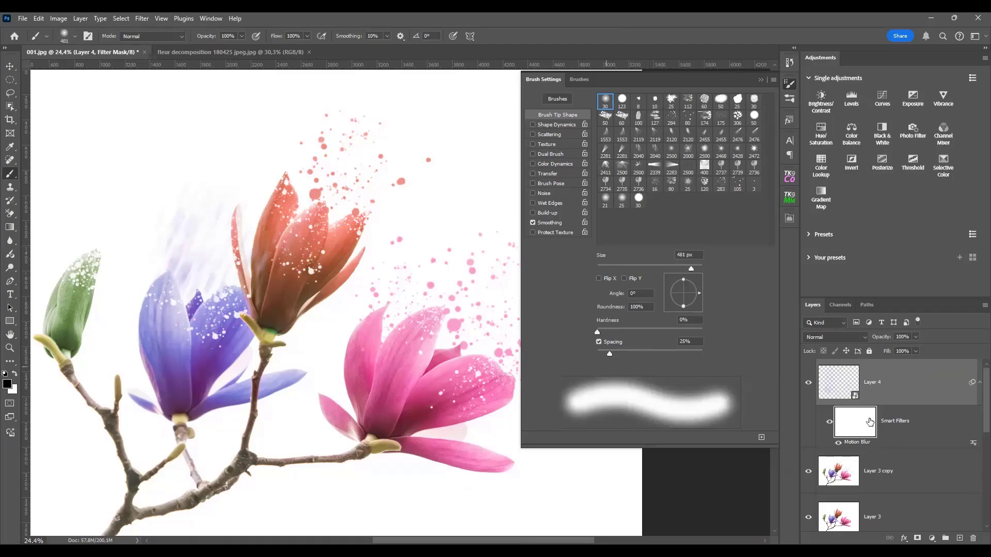
scroll(202, 274, "up", 1)
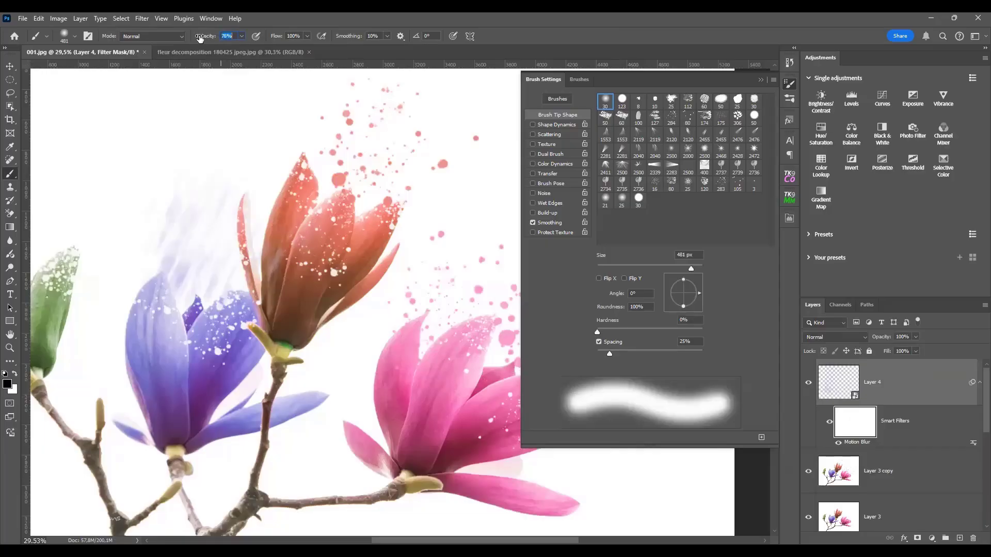
left_click_drag(203, 35, 196, 37)
mouse_move(195, 340)
left_mouse_down()
mouse_move(213, 339)
mouse_move(188, 274)
mouse_move(199, 264)
left_mouse_up()
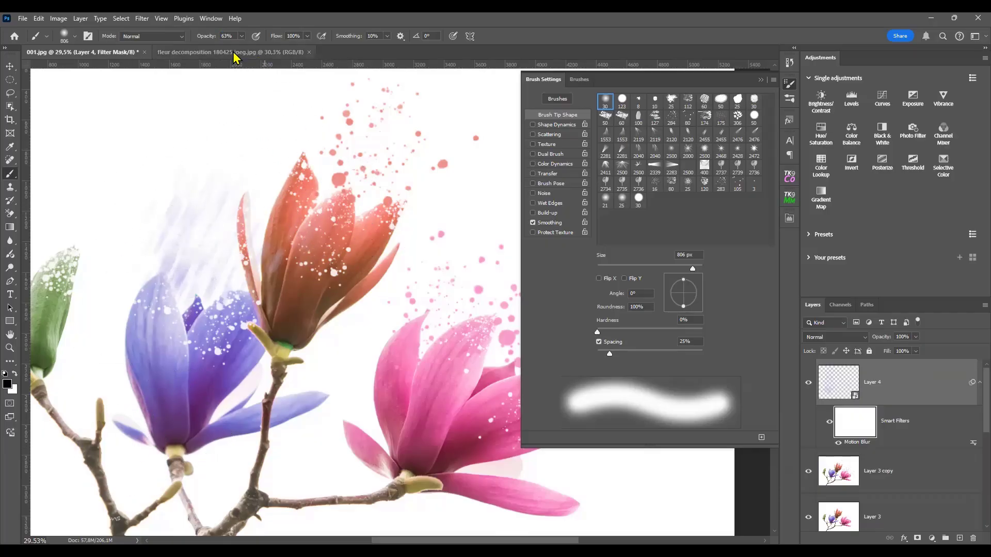
left_click_drag(212, 37, 201, 38)
left_click(200, 272)
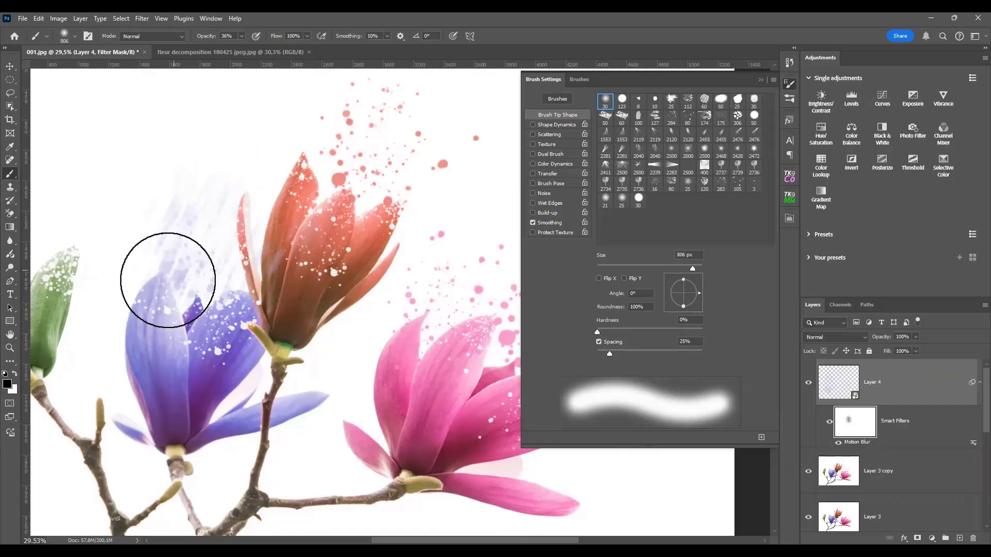
Choose the 283 splatter tip and enlarge it to 1344 px
scroll(165, 278, "down", 2)
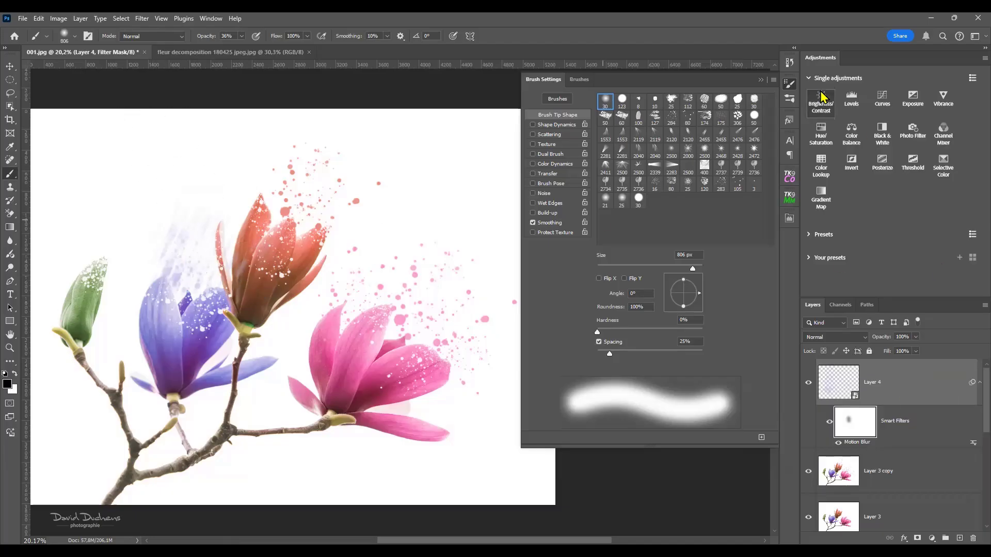
left_click(788, 88)
left_click(788, 89)
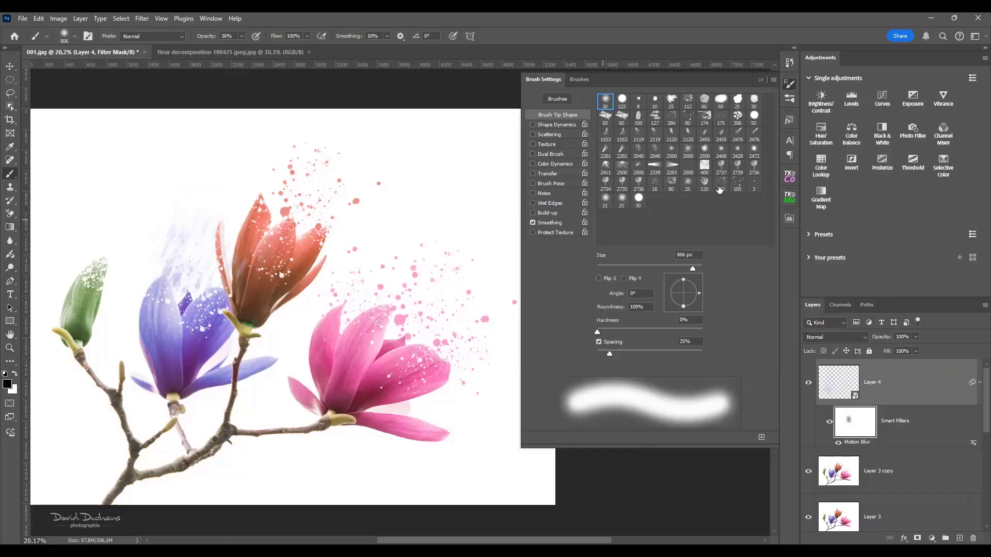
left_click(720, 185)
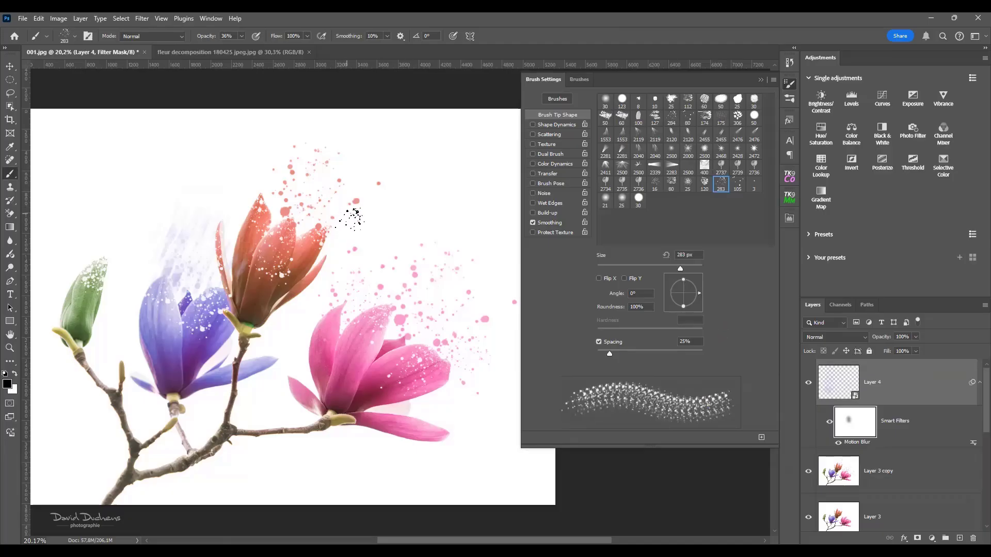
key("bracketright")
key("bracketright")
key("bracketright")
key("bracketright")
key("bracketright")
key("bracketright")
key("bracketright")
Add a new empty layer above Layer 4 and reduce the splatter tip to 779 px
left_click(847, 382)
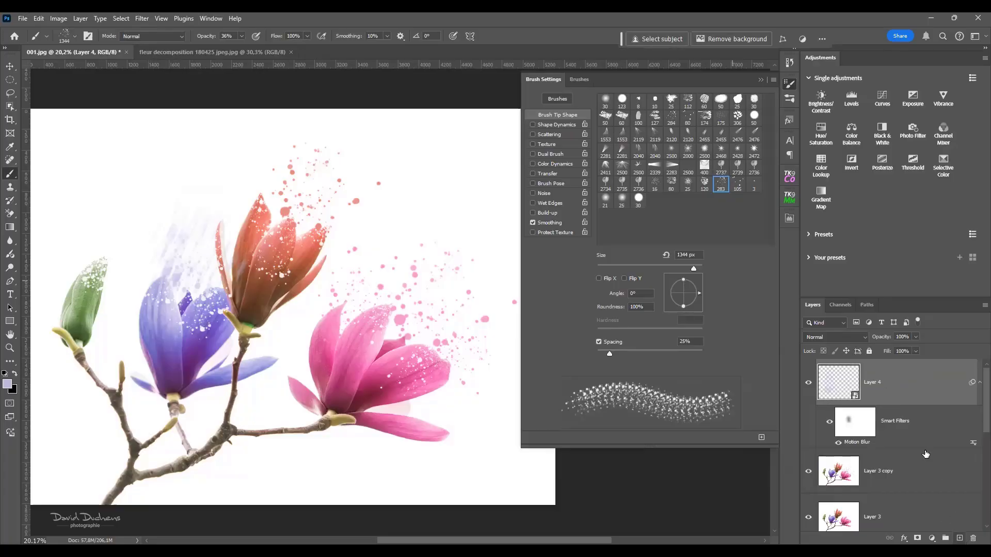
key("ctrl+shift+alt+n")
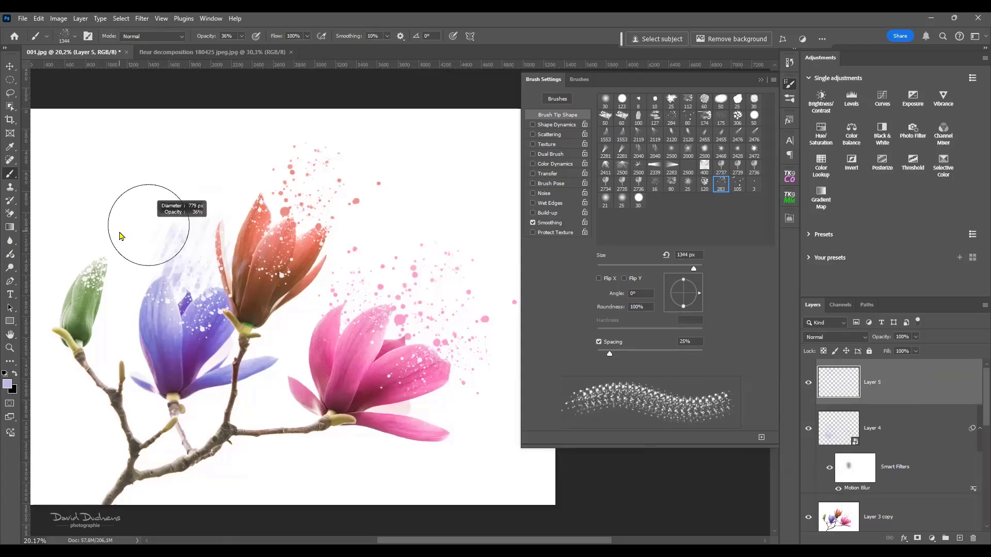
mouse_move(101, 260)
left_mouse_down()
mouse_move(196, 266)
mouse_move(253, 283)
left_mouse_up()
Rotate the splatter tip to -173° and try a lavender stamp above the green bud, undoing the stamp
scroll(256, 284, "up", 4)
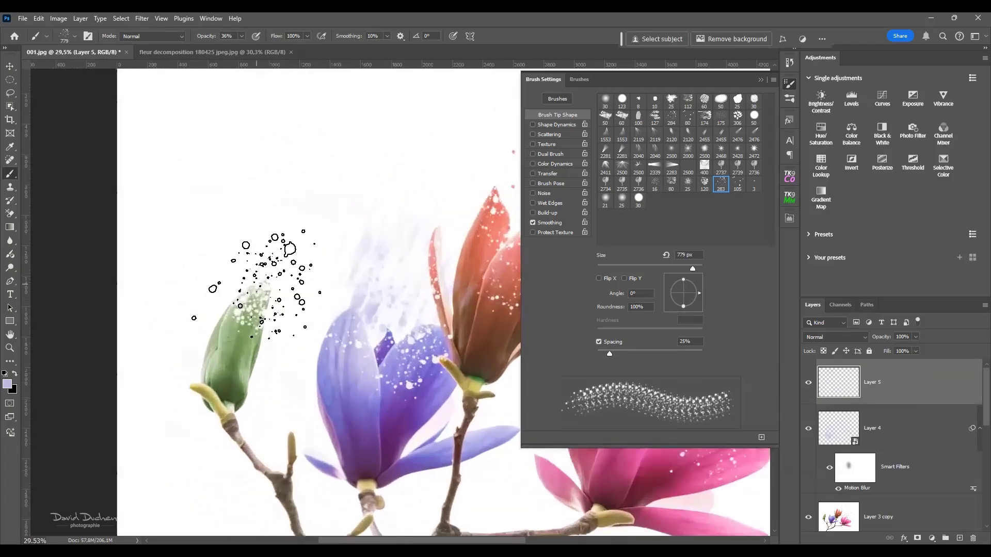
scroll(261, 281, "up", 1)
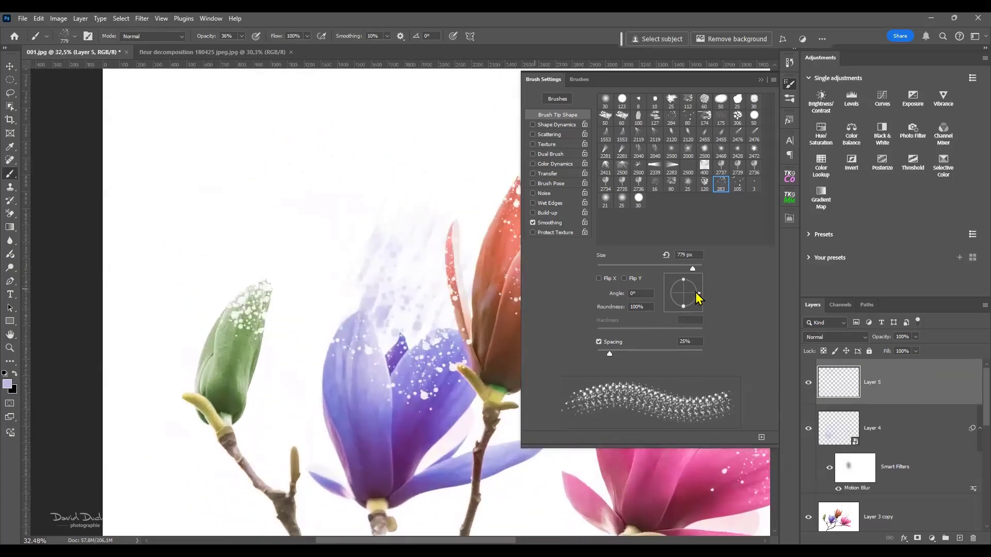
mouse_move(698, 298)
left_mouse_down()
mouse_move(680, 310)
mouse_move(660, 304)
left_mouse_up()
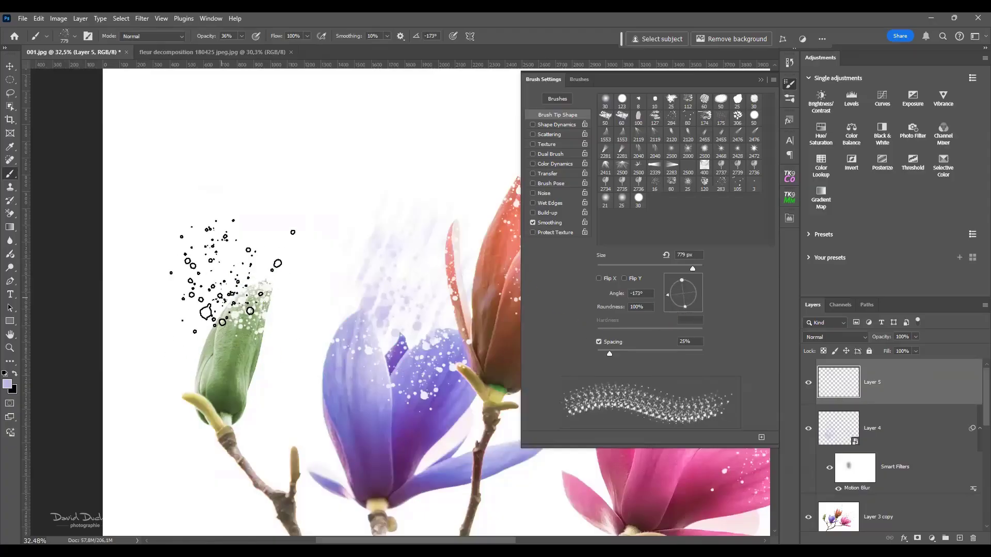
mouse_move(232, 274)
left_mouse_down()
mouse_move(293, 248)
mouse_move(354, 254)
left_mouse_up()
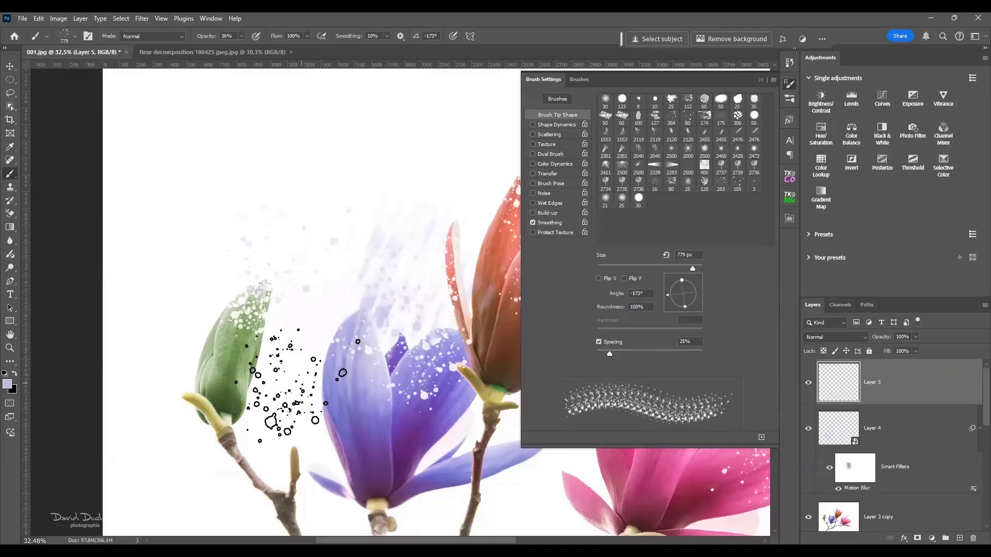
key("ctrl+z")
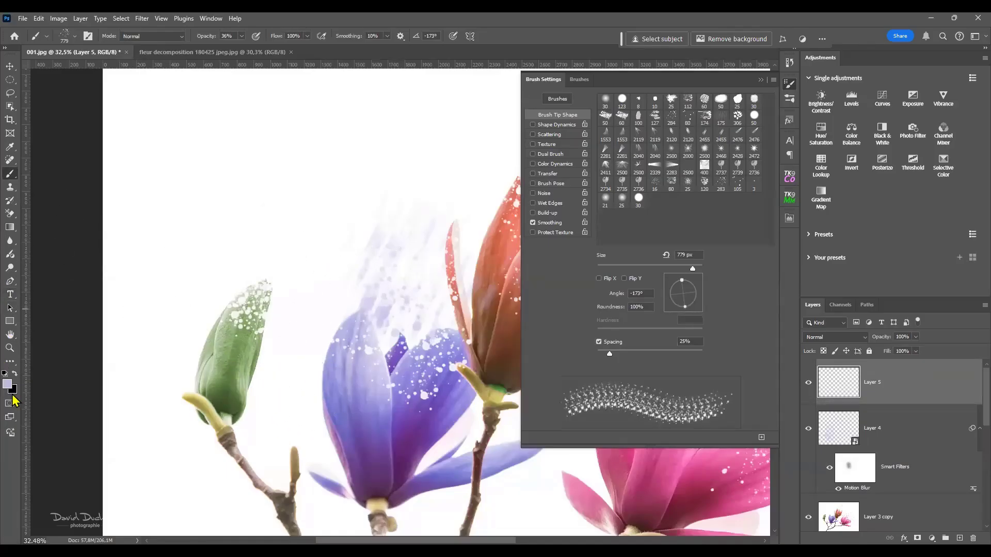
Sample the green of the bud as the foreground colour, #9aaf7b, and set the brush opacity to 100%
left_click(8, 384)
left_click(232, 332)
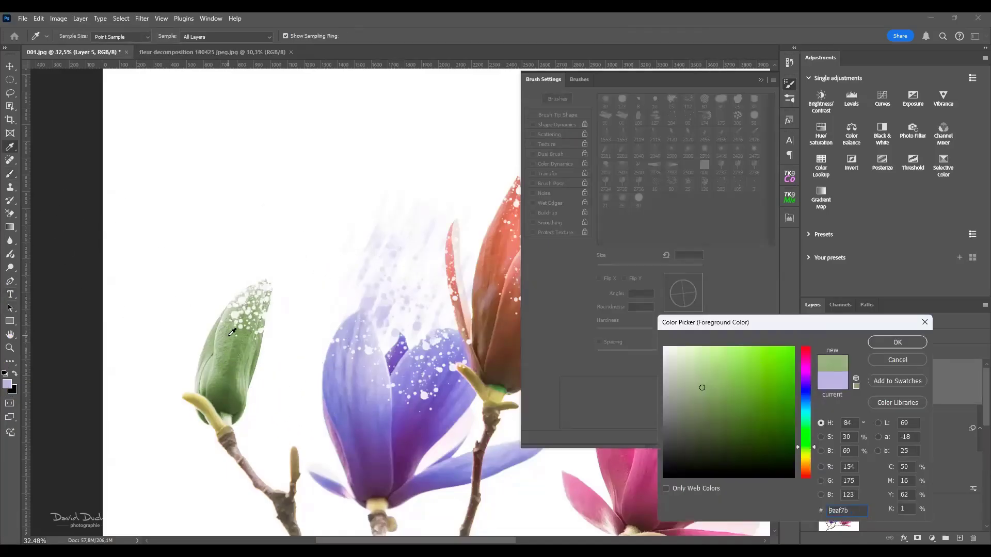
key("Return")
key("b")
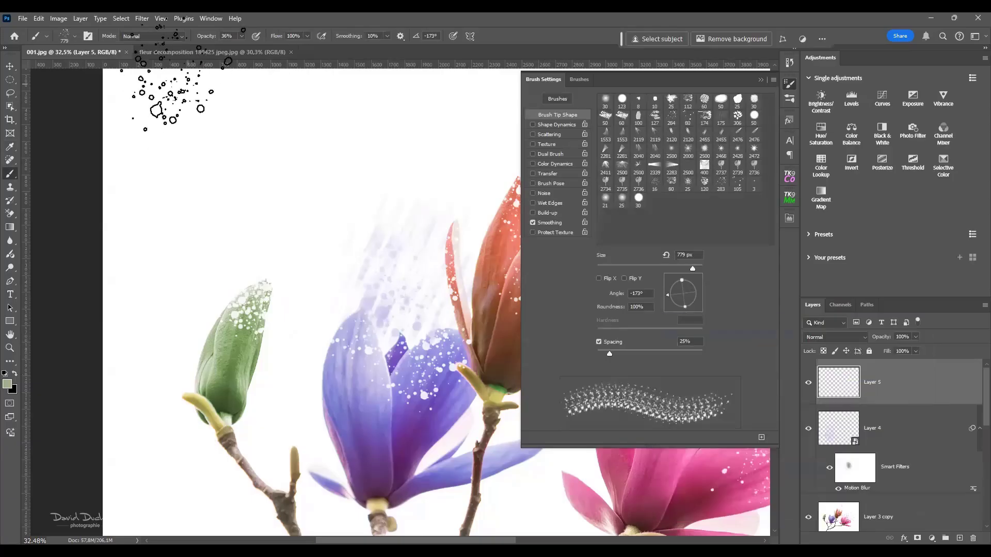
left_click(227, 35)
key("Return")
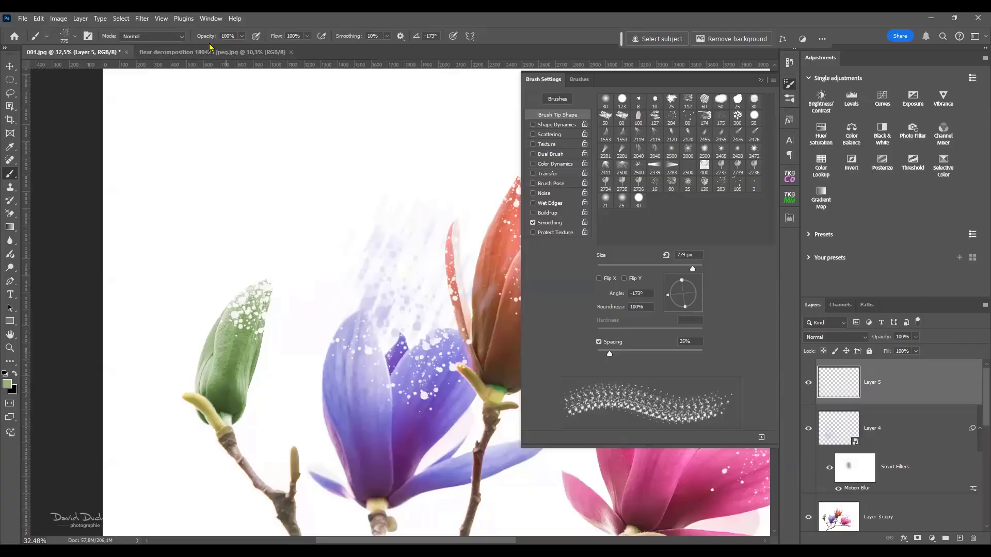
Stamp green splatter above the bud on Layer 5, undoing a first stamp that sits closer to the bud's tip
left_click(274, 253)
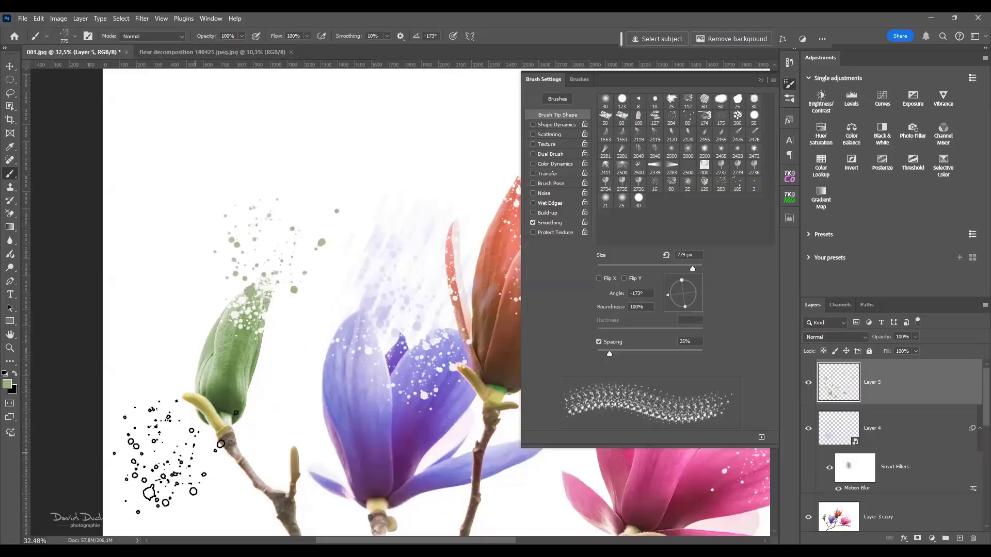
key("ctrl+z")
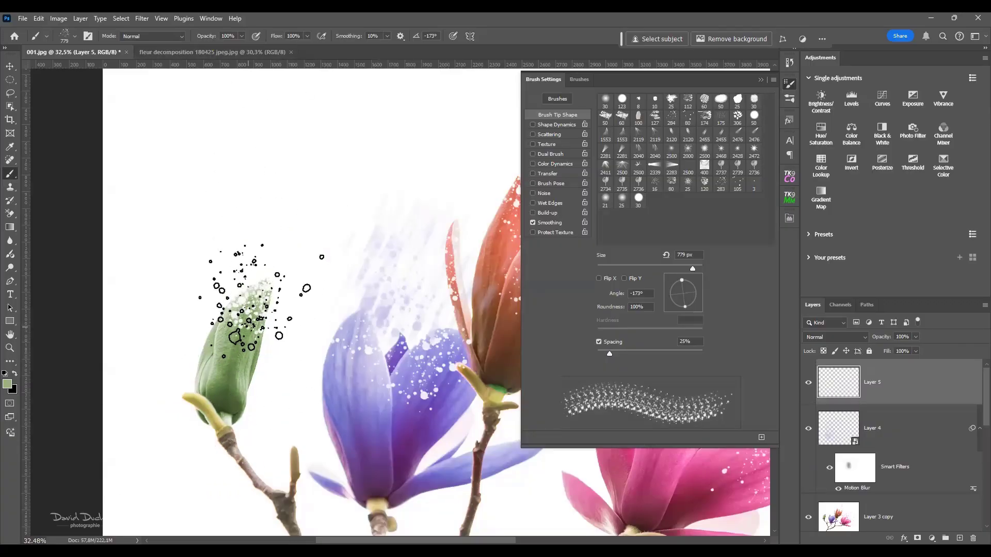
left_click(288, 231)
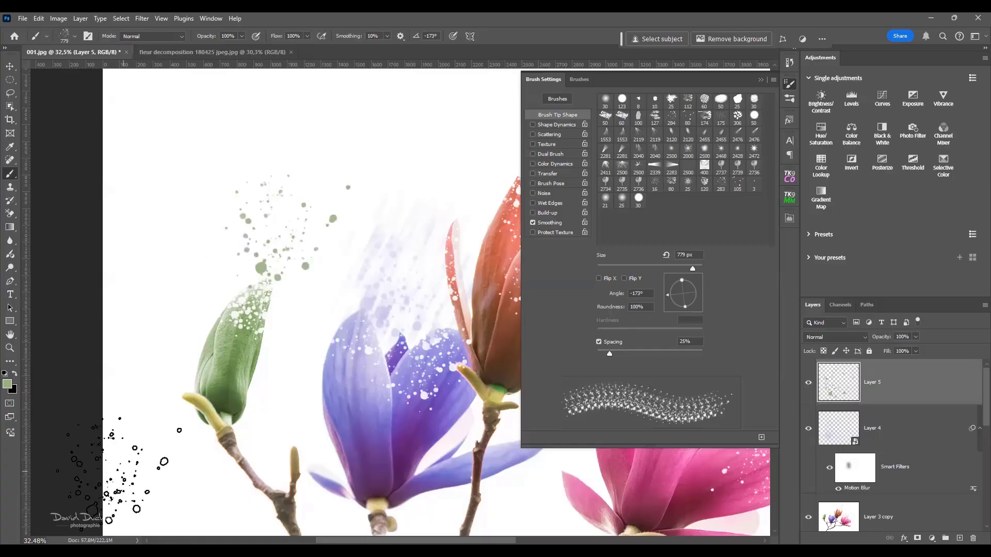
Choose the 105 splatter tip, enlarge it to 241 px and stamp extra green dots around the bud's tip
left_click(737, 187)
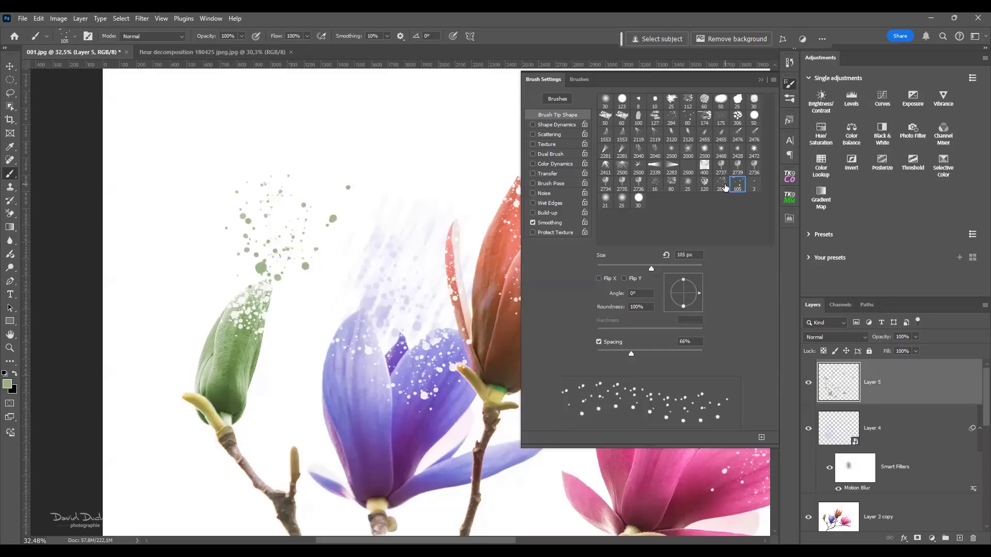
left_click(722, 185)
left_click(739, 186)
mouse_move(224, 296)
left_mouse_down()
mouse_move(244, 296)
mouse_move(247, 281)
left_mouse_up()
left_click(243, 284)
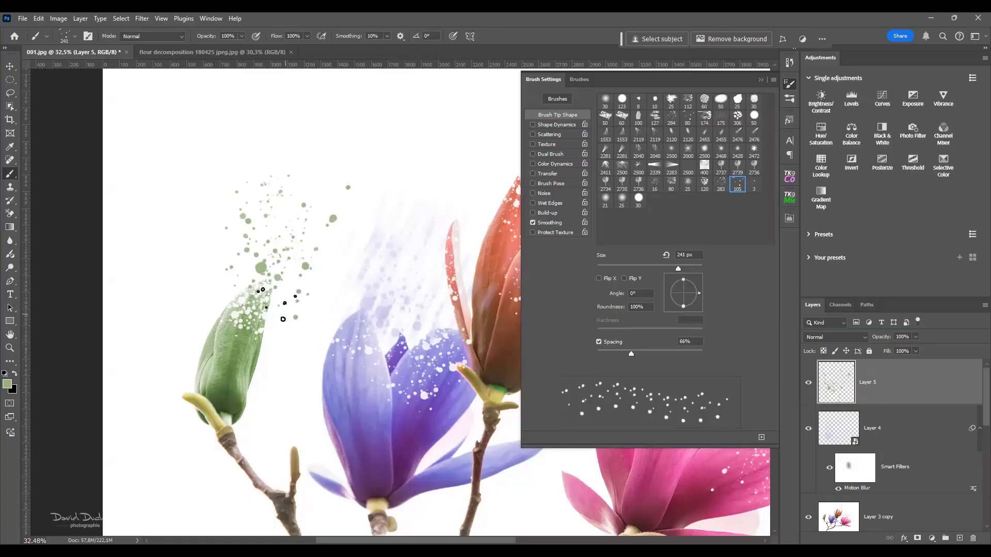
Add a layer mask to Layer 5 and paint black over the bud's tip with the soft round 30 tip at 409 px
scroll(119, 494, "down", 2)
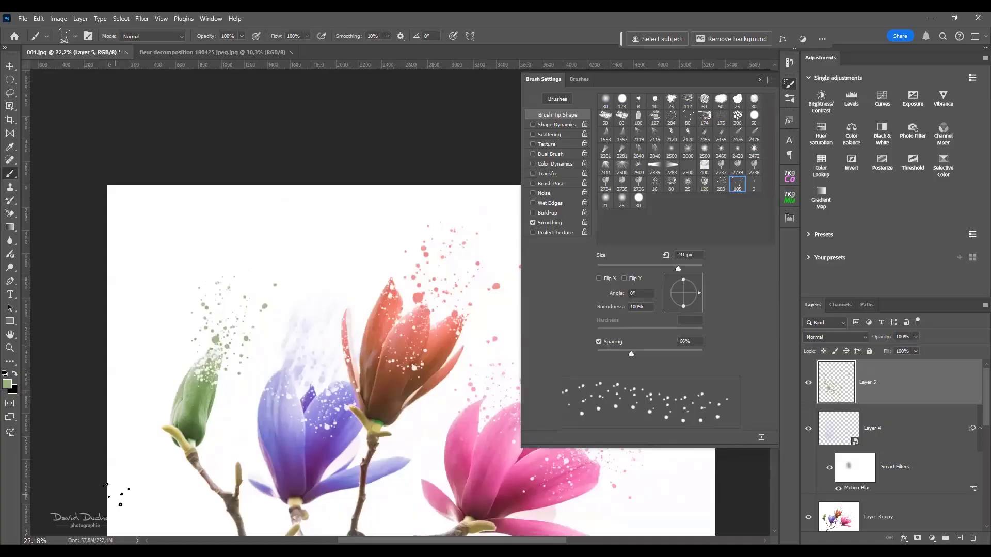
scroll(118, 496, "up", 2)
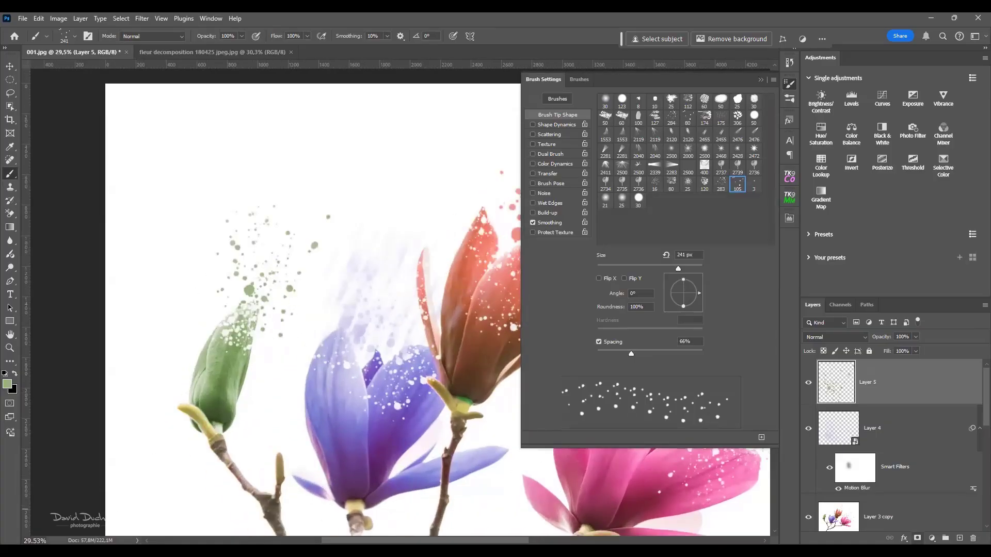
left_click(917, 538)
left_click(606, 100)
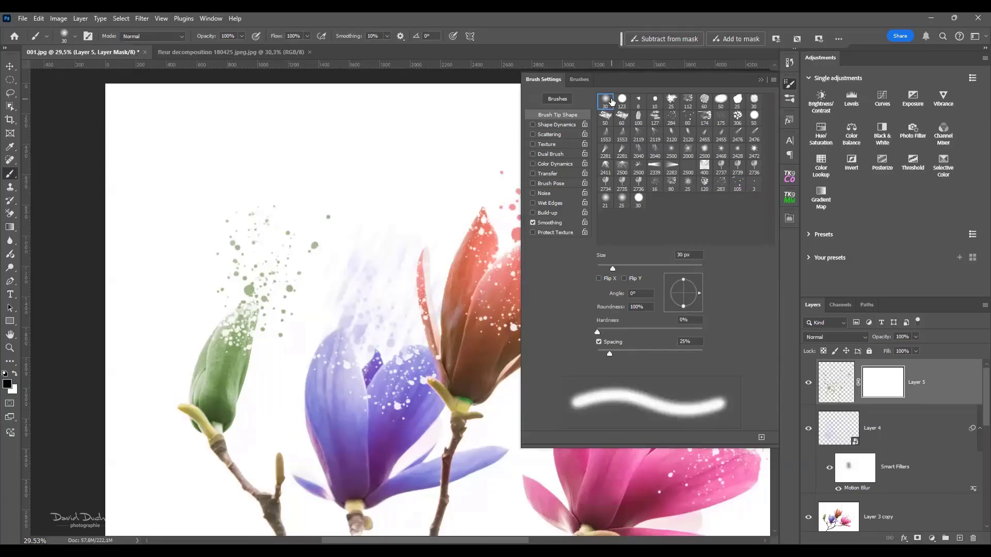
left_click_drag(300, 345, 330, 345)
left_click(283, 334)
mouse_move(292, 321)
left_mouse_down()
mouse_move(332, 308)
mouse_move(268, 339)
mouse_move(279, 342)
left_mouse_up()
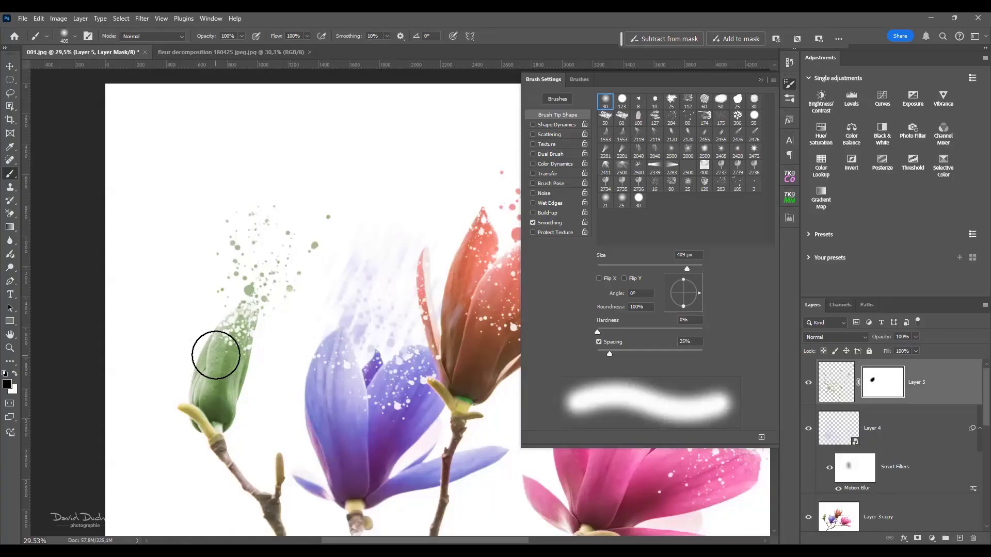
Move Layer 3 to the top of the layer stack, above Layer 5
scroll(215, 356, "down", 3)
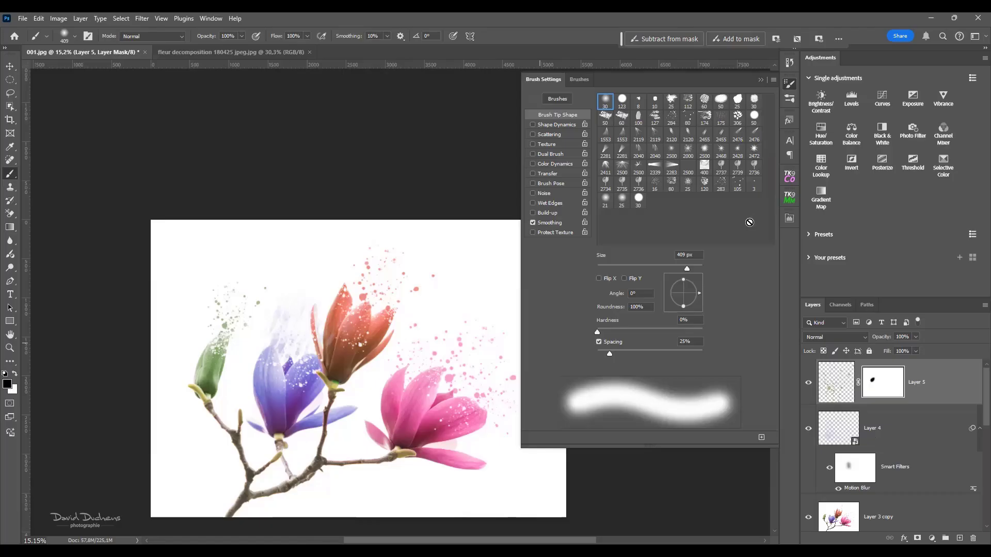
key("space")
left_click_drag(346, 395, 308, 365)
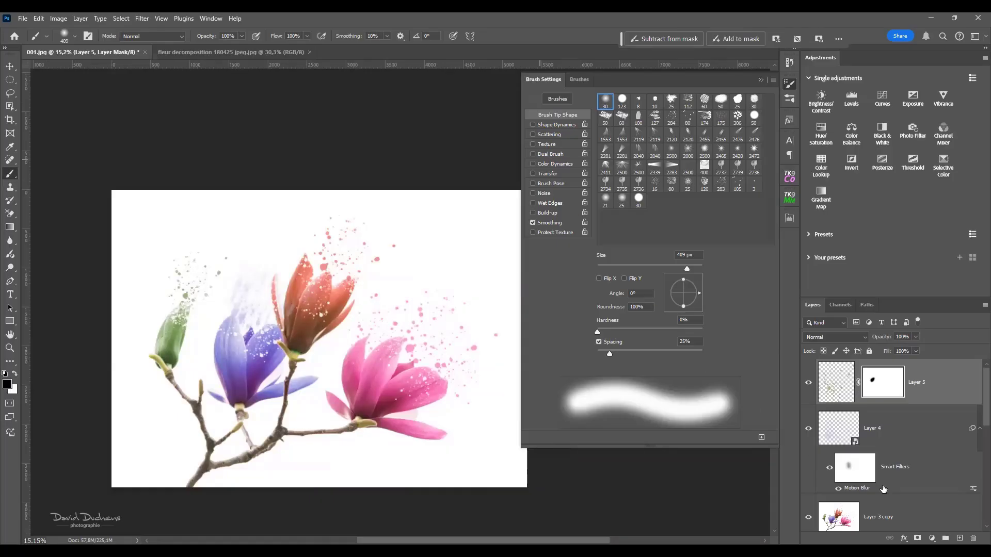
left_click(902, 506)
scroll(902, 506, "down", 2)
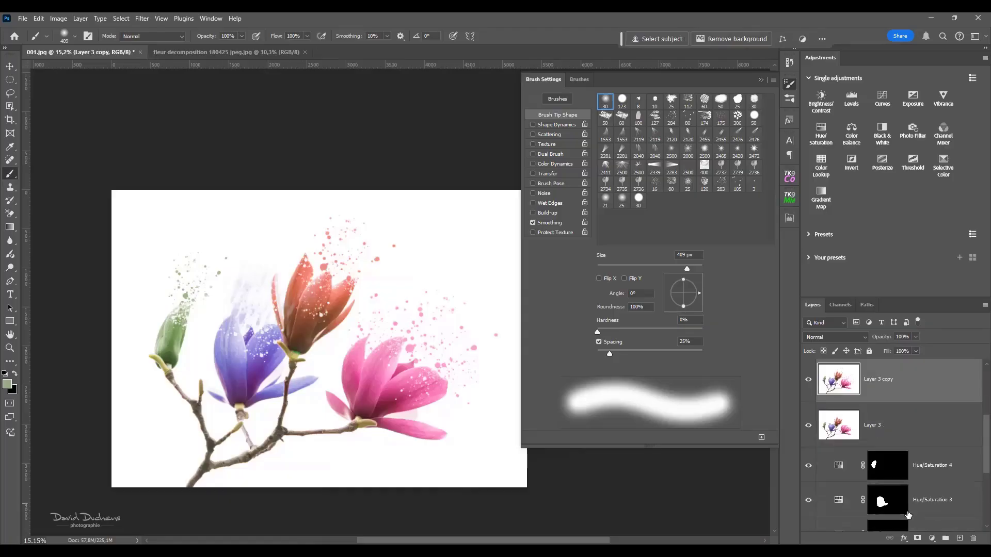
left_click(898, 480)
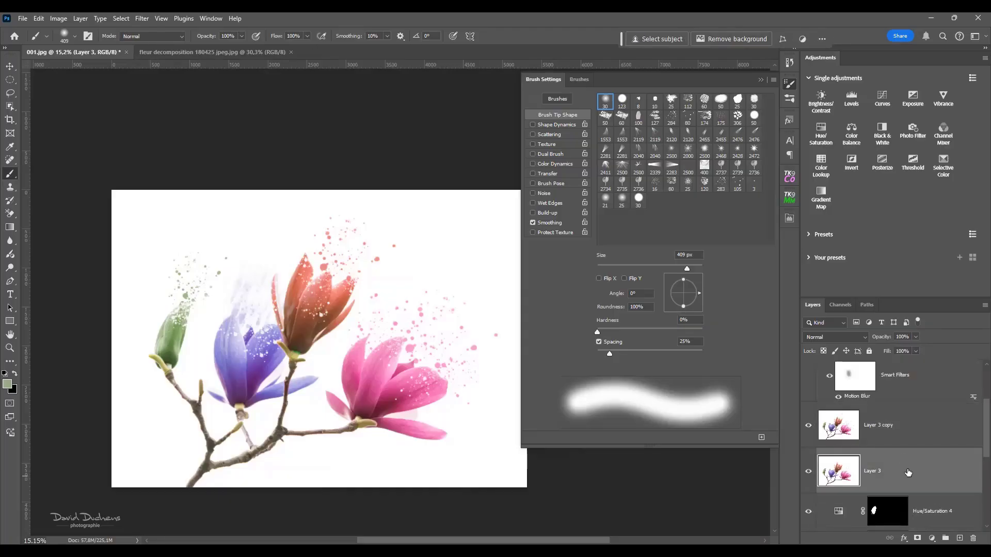
left_click_drag(889, 471, 889, 373)
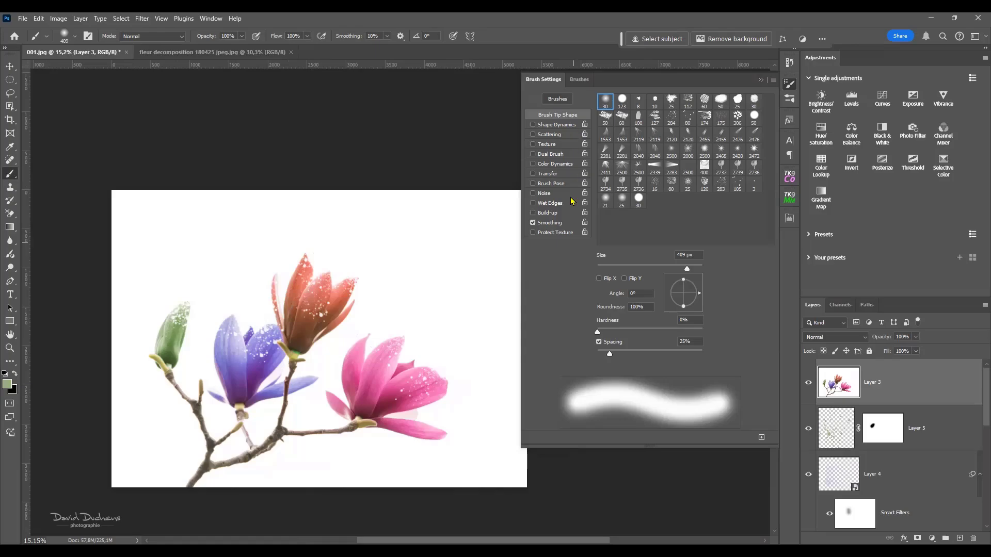
Choose the 283 splatter tip, add a new empty layer above Layer 3 and enlarge the tip to 1407 px
left_click(720, 185)
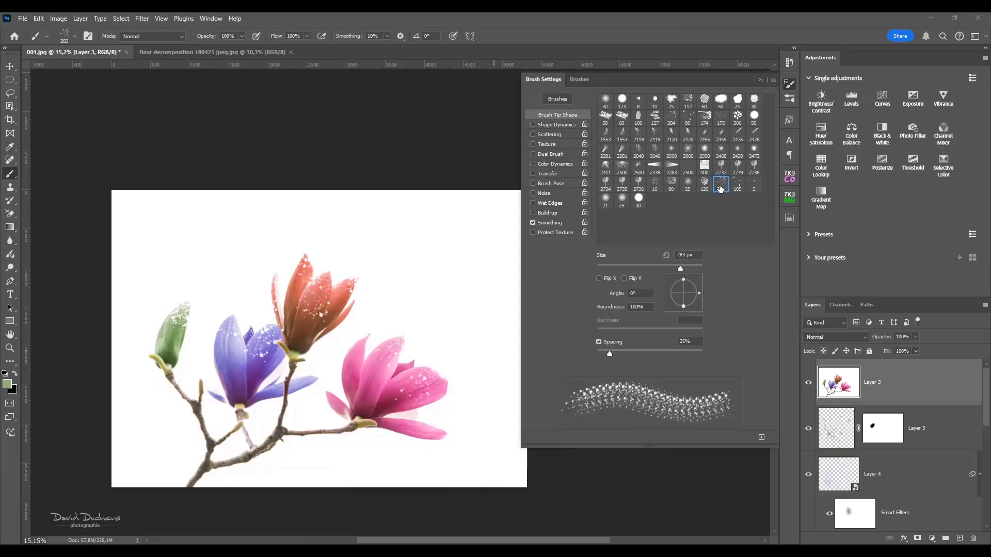
left_click(959, 539)
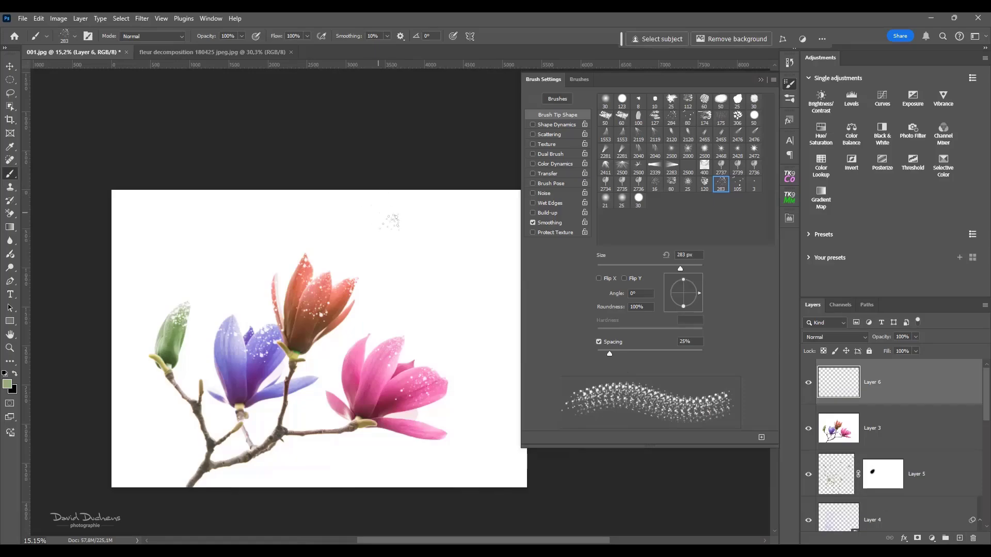
scroll(403, 272, "up", 2)
mouse_move(403, 280)
left_mouse_down()
mouse_move(342, 271)
mouse_move(380, 300)
mouse_move(421, 303)
left_mouse_up()
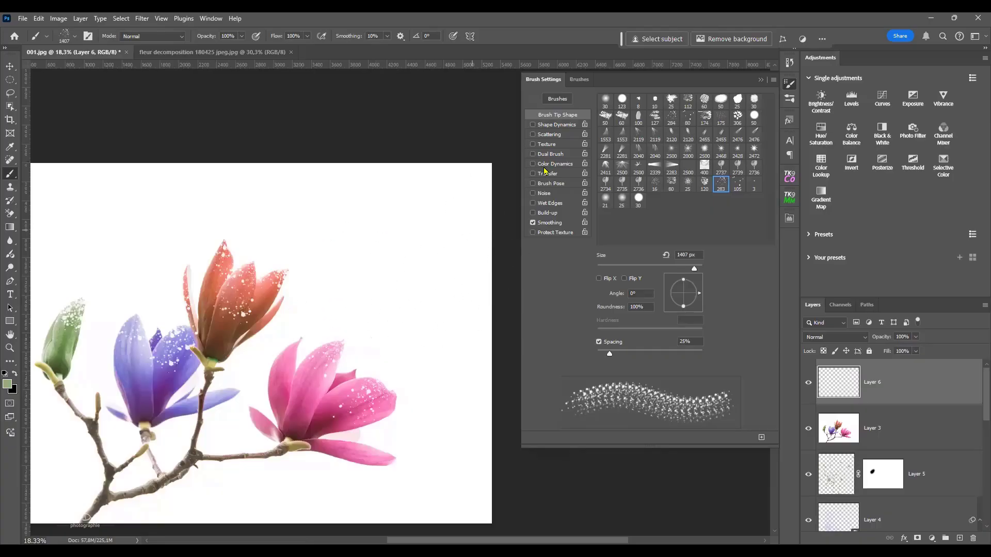
Rotate the splatter tip to 106° and try green stamps above the pink flower before and after the rotation, undoing both
left_click(350, 259)
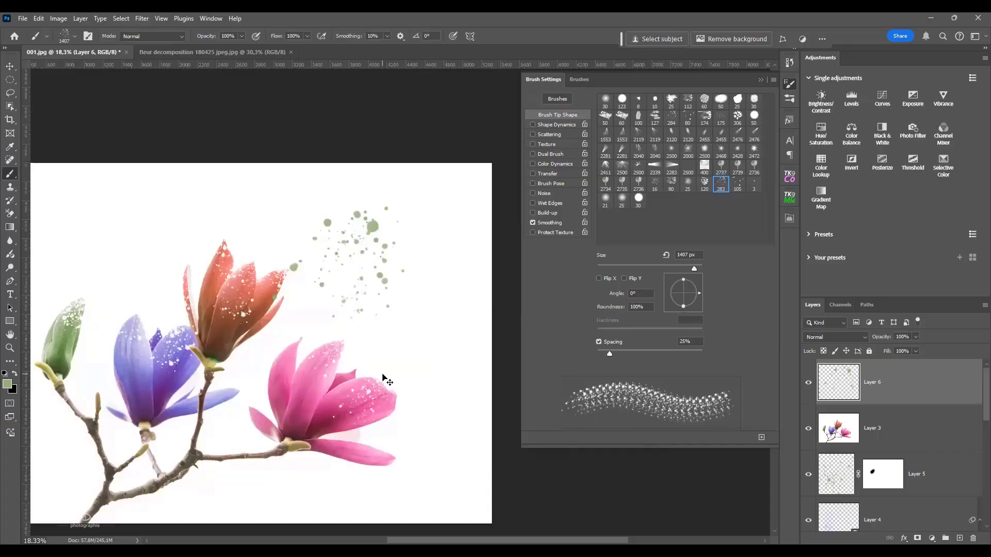
key("ctrl+z")
mouse_move(669, 301)
left_mouse_down()
mouse_move(680, 302)
mouse_move(671, 290)
mouse_move(679, 277)
left_mouse_up()
left_click(388, 247)
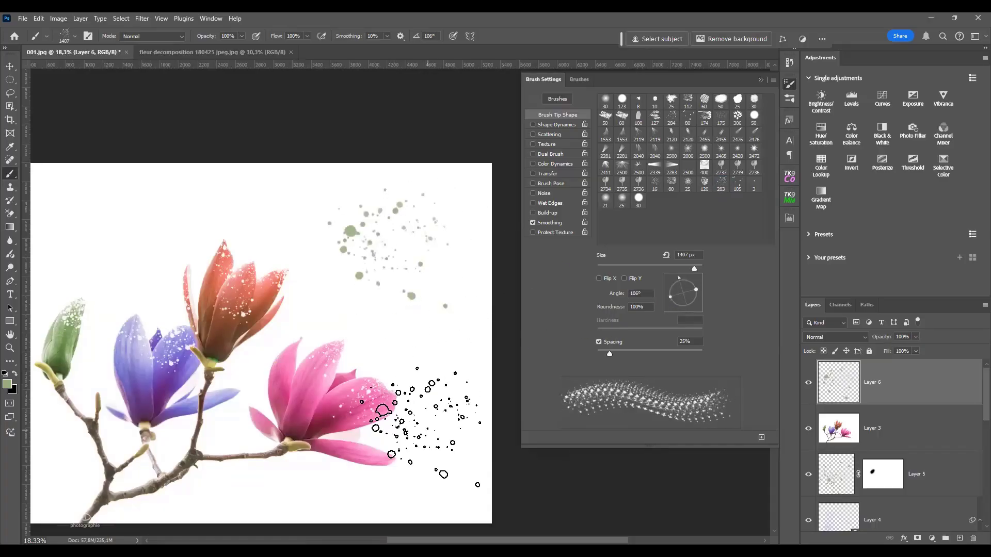
key("ctrl+z")
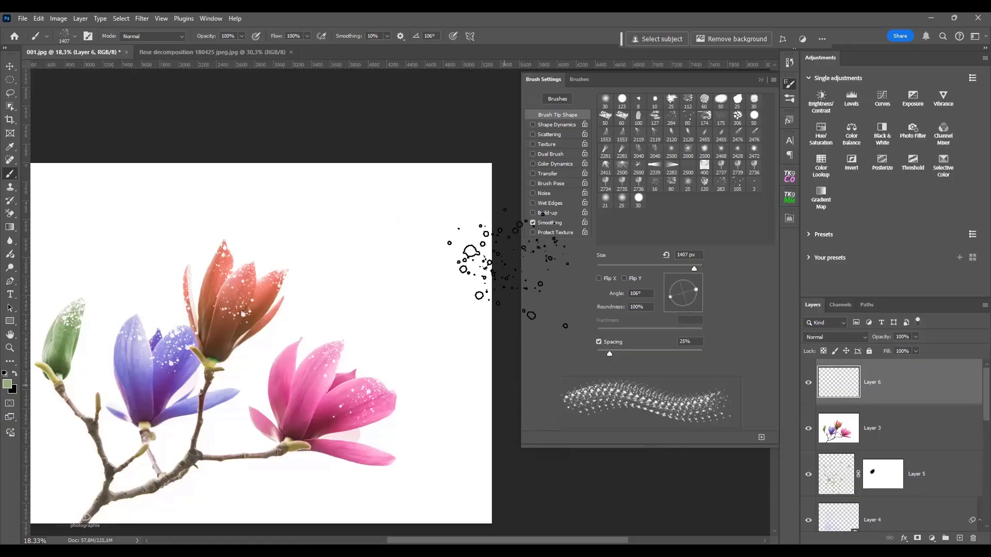
Enable Shape Dynamics for the splatter brush and try a short green stroke above the pink flower, undoing the stroke
left_click(555, 125)
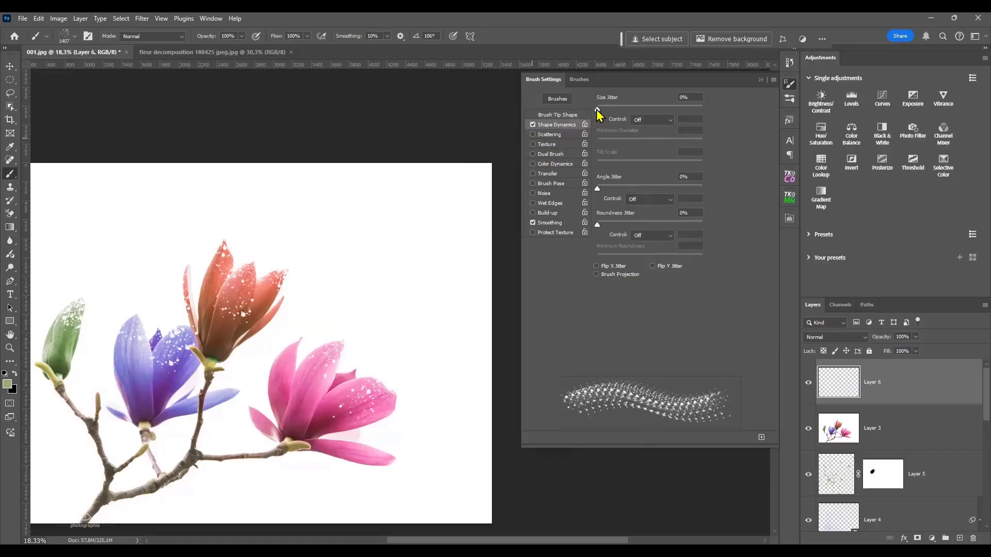
left_click_drag(394, 253, 418, 243)
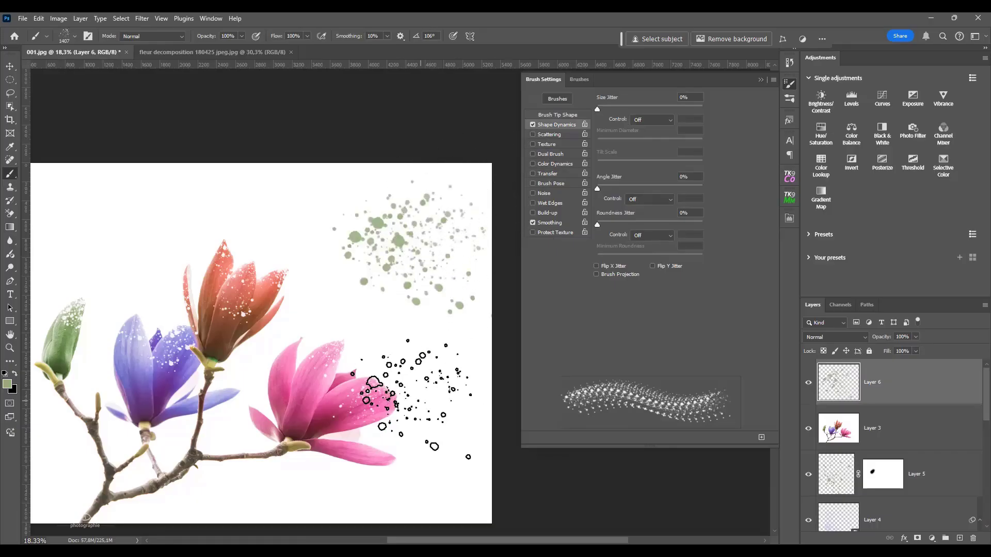
key("ctrl+z")
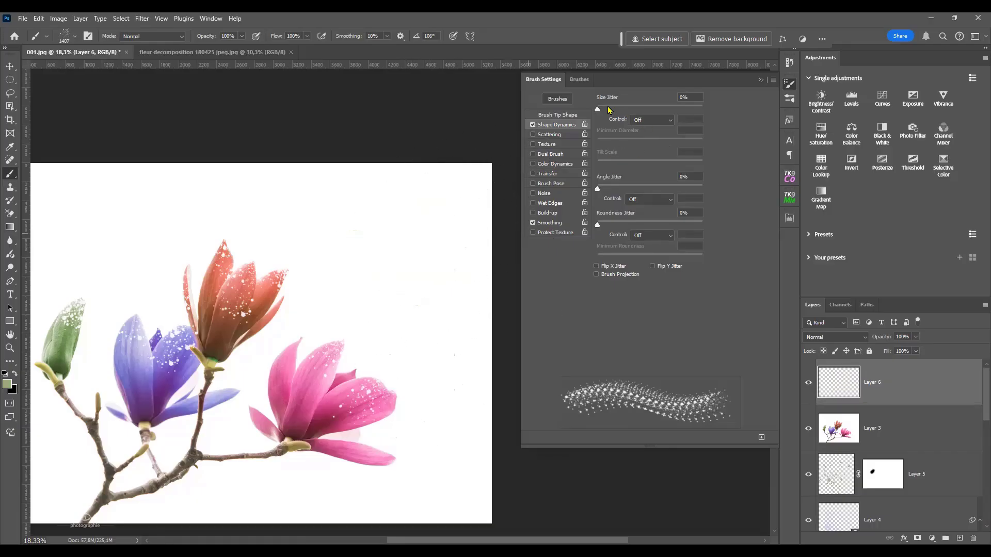
Set Size Jitter to 36% and try green splatter strokes above the orange and pink flowers, undoing all of them
left_click_drag(597, 111, 636, 111)
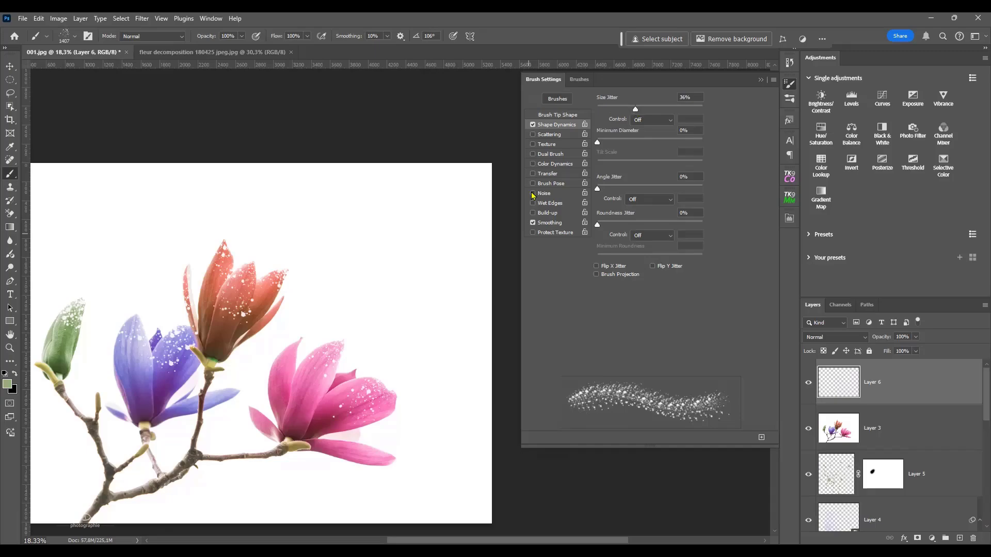
mouse_move(396, 228)
left_mouse_down()
mouse_move(423, 270)
mouse_move(433, 319)
mouse_move(420, 316)
mouse_move(436, 334)
mouse_move(351, 298)
mouse_move(327, 243)
left_mouse_up()
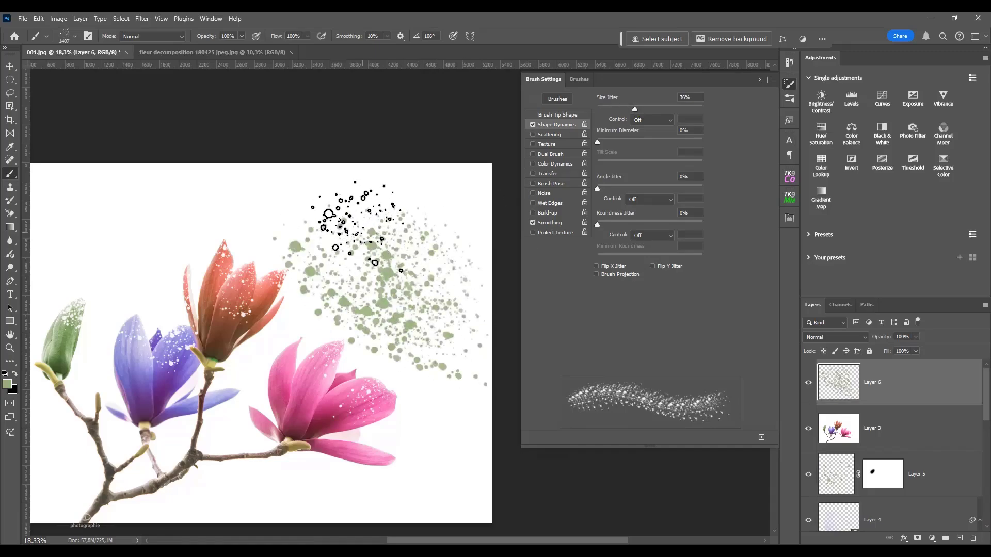
mouse_move(393, 207)
left_mouse_down()
mouse_move(421, 180)
mouse_move(366, 188)
mouse_move(296, 165)
mouse_move(392, 253)
mouse_move(408, 297)
mouse_move(361, 242)
mouse_move(442, 166)
mouse_move(378, 279)
left_mouse_up()
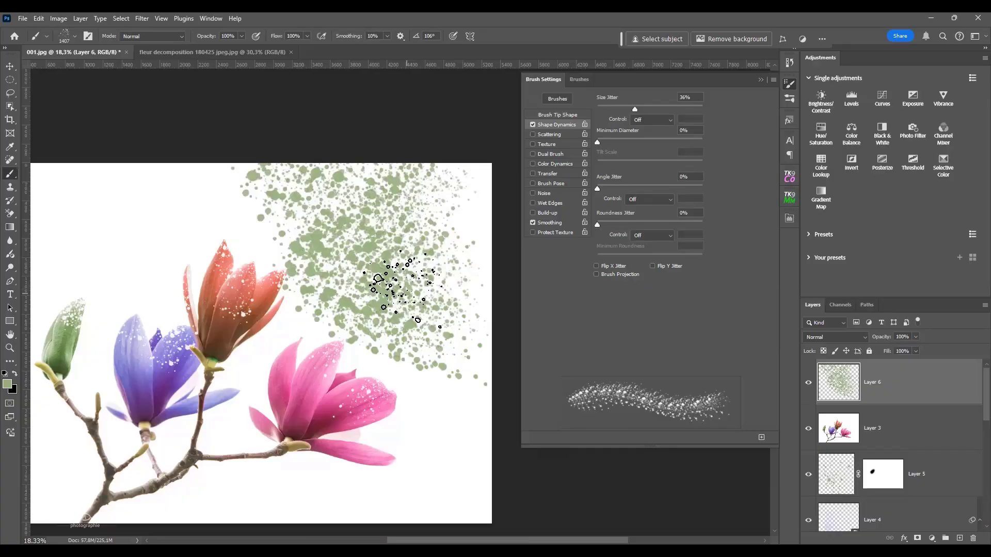
key("ctrl+z")
key("ctrl+z")
key("ctrl+z")
key("ctrl+z")
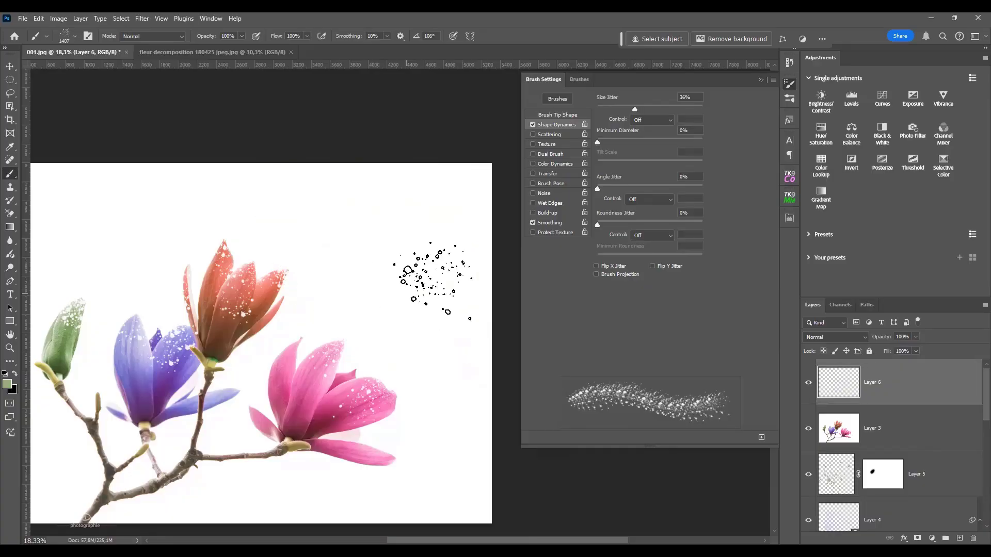
Enable Scattering with Scatter at 0% and try a green stroke above the pink flower, undoing the stroke
left_click(555, 137)
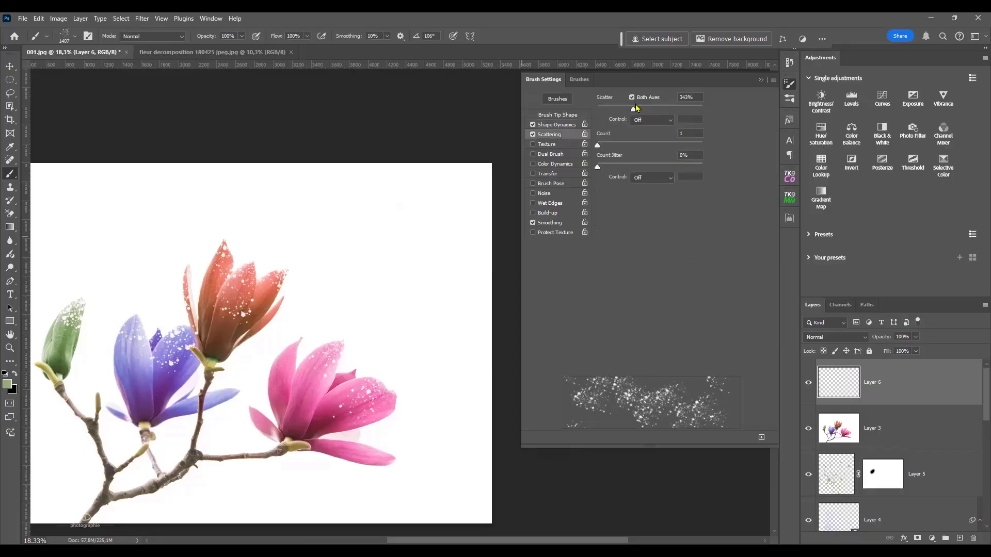
mouse_move(634, 109)
left_mouse_down()
mouse_move(596, 109)
mouse_move(659, 110)
mouse_move(589, 114)
left_mouse_up()
mouse_move(320, 293)
left_mouse_down()
mouse_move(335, 281)
mouse_move(397, 287)
mouse_move(362, 229)
mouse_move(321, 210)
mouse_move(325, 265)
mouse_move(385, 327)
left_mouse_up()
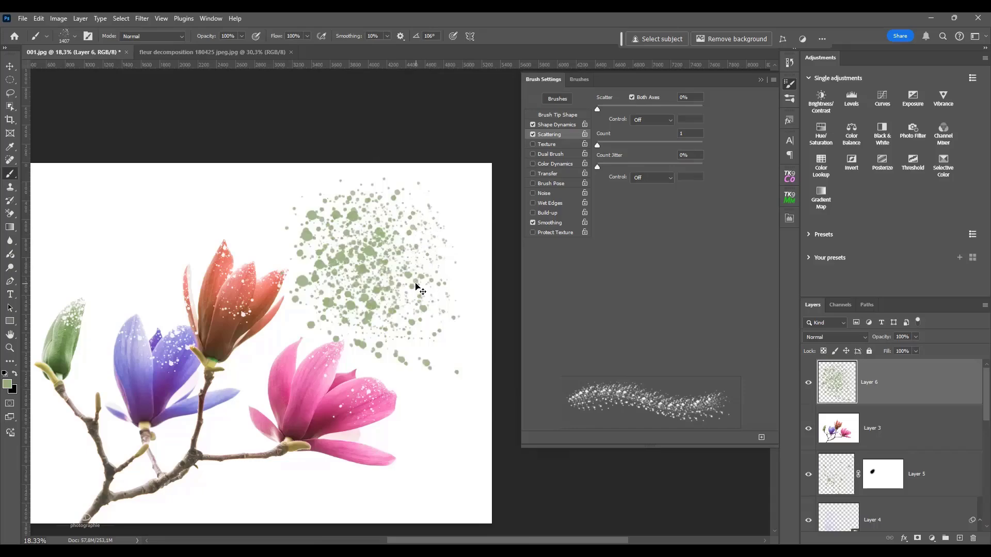
key("ctrl+z")
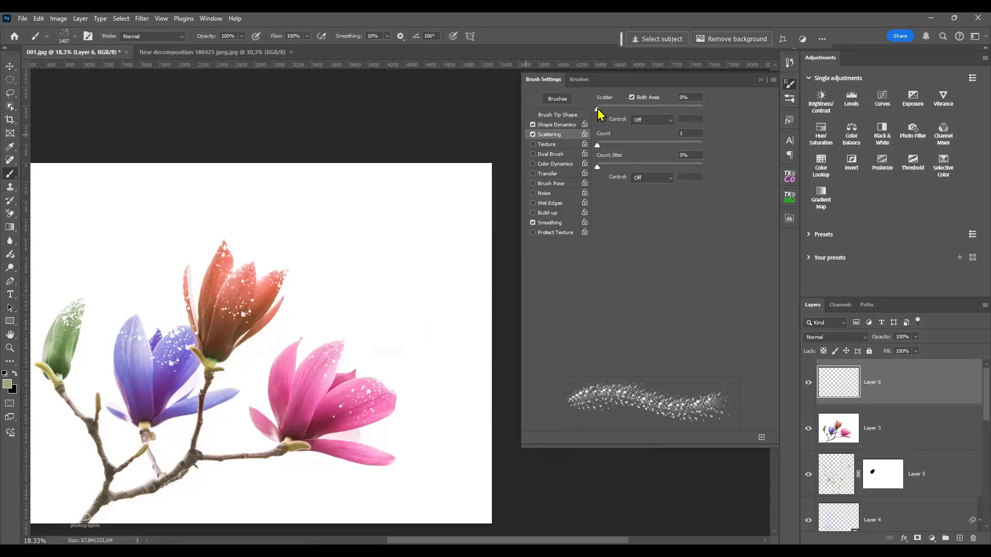
Set Scatter to 255% and paint a wide green splatter stroke across the sky area and flowers on Layer 6
left_click_drag(598, 110, 624, 113)
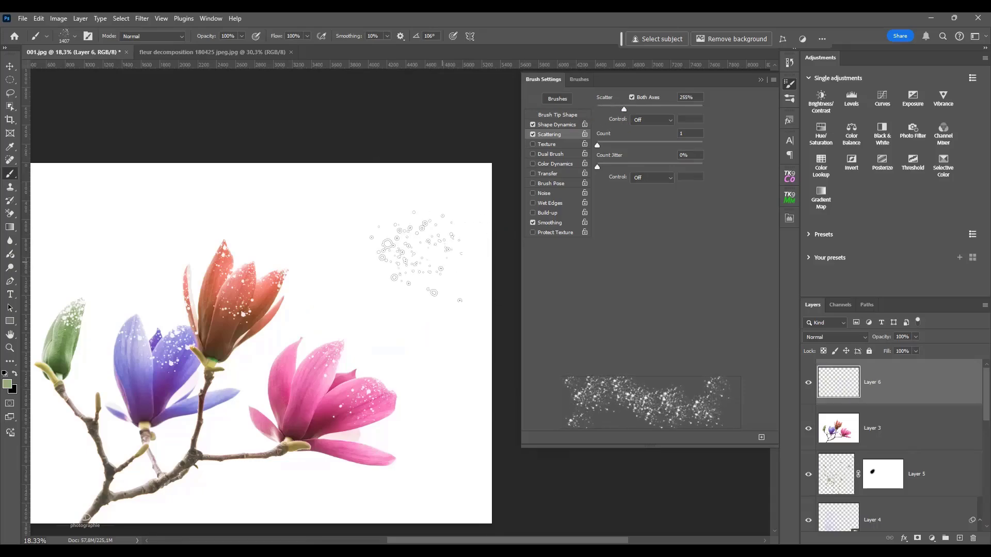
mouse_move(416, 257)
left_mouse_down()
mouse_move(399, 305)
mouse_move(330, 234)
mouse_move(372, 232)
mouse_move(340, 294)
mouse_move(155, 340)
mouse_move(139, 263)
mouse_move(207, 186)
mouse_move(223, 226)
left_mouse_up()
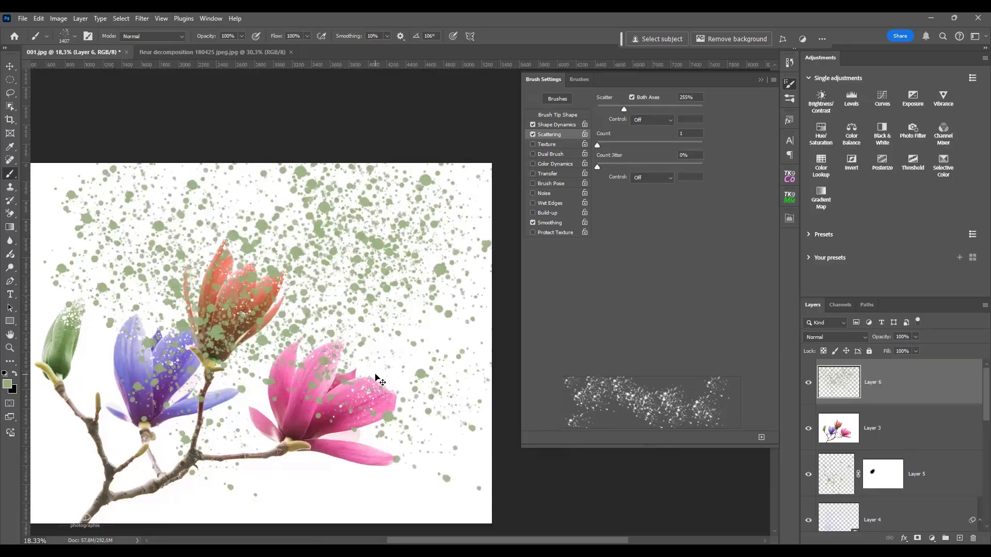
Undo the wide green splatter, set Scatter to 618% and try a green stroke across the sky above the flowers, undoing it
key("ctrl+z")
key("ctrl+z")
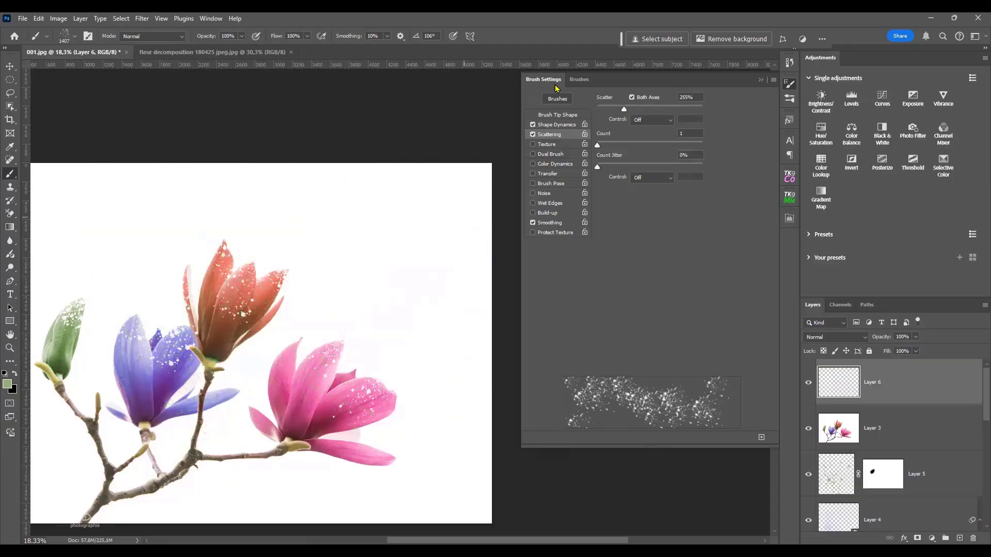
left_click_drag(623, 106, 663, 107)
mouse_move(432, 264)
left_mouse_down()
mouse_move(381, 266)
mouse_move(374, 331)
mouse_move(328, 277)
mouse_move(341, 233)
mouse_move(270, 250)
mouse_move(303, 309)
mouse_move(395, 269)
mouse_move(271, 218)
mouse_move(392, 213)
mouse_move(235, 440)
mouse_move(223, 306)
mouse_move(267, 283)
mouse_move(176, 229)
mouse_move(291, 212)
mouse_move(313, 308)
mouse_move(439, 260)
mouse_move(432, 278)
mouse_move(386, 283)
mouse_move(336, 328)
mouse_move(255, 345)
mouse_move(253, 393)
mouse_move(191, 315)
mouse_move(321, 237)
mouse_move(305, 169)
mouse_move(297, 338)
mouse_move(213, 404)
mouse_move(365, 397)
mouse_move(393, 259)
mouse_move(379, 230)
mouse_move(443, 226)
mouse_move(391, 379)
mouse_move(228, 471)
mouse_move(182, 394)
mouse_move(277, 244)
mouse_move(274, 266)
left_mouse_up()
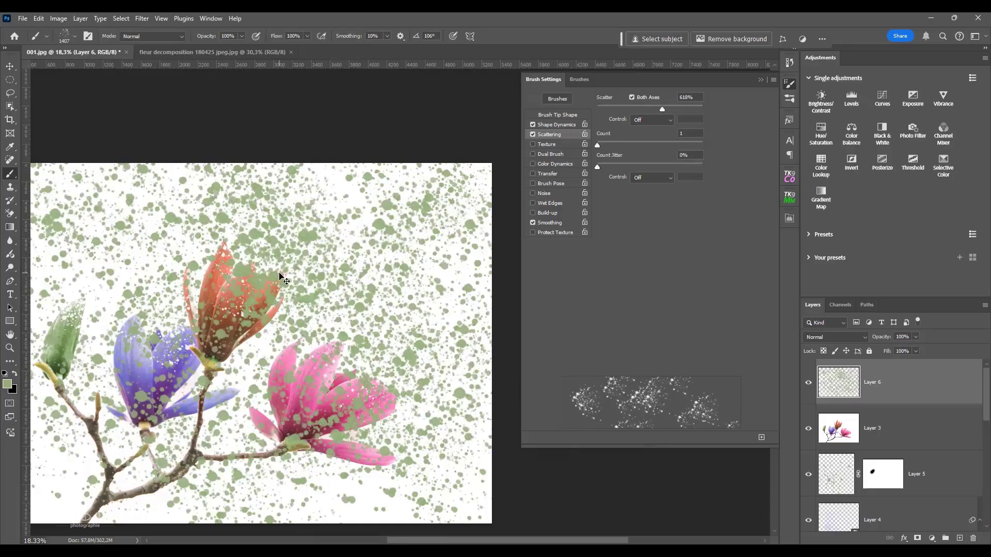
key("ctrl+z")
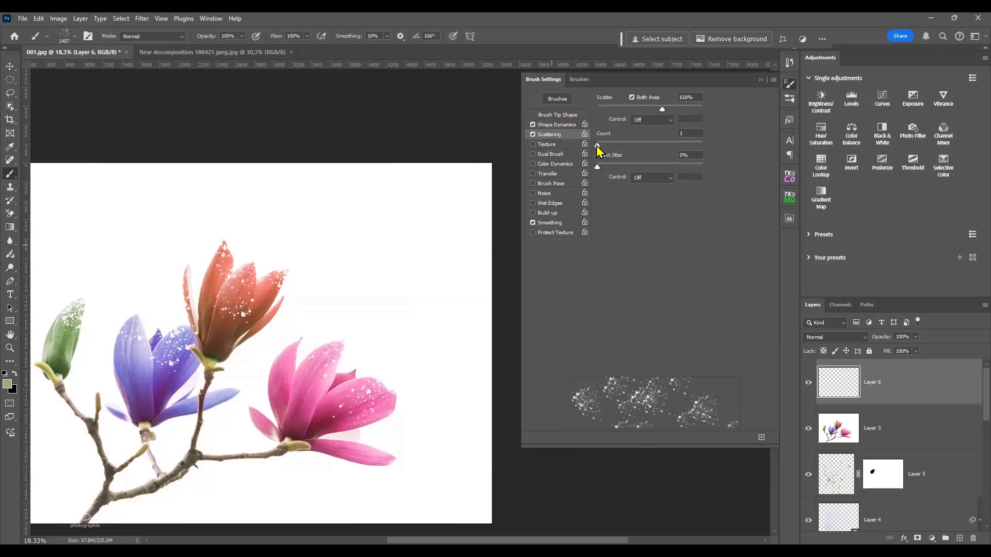
Set the scattering Count to 4, try a green stroke above the pink flower, undo it, and return Count to 1
left_click_drag(597, 145, 620, 146)
mouse_move(382, 258)
left_mouse_down()
mouse_move(359, 278)
mouse_move(398, 256)
mouse_move(390, 242)
mouse_move(343, 237)
mouse_move(356, 283)
mouse_move(403, 307)
mouse_move(397, 272)
mouse_move(275, 184)
mouse_move(281, 265)
mouse_move(255, 281)
mouse_move(372, 366)
left_mouse_up()
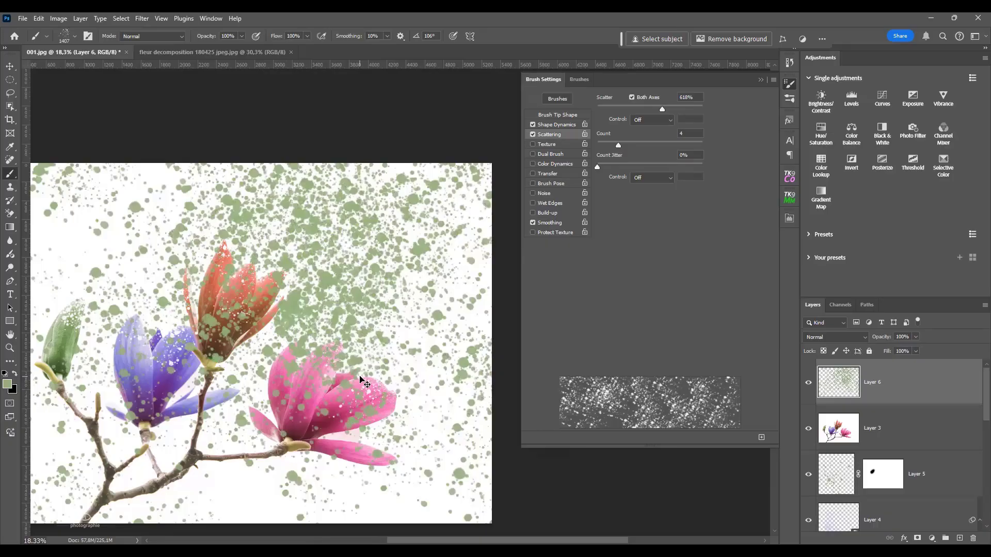
key("ctrl+z")
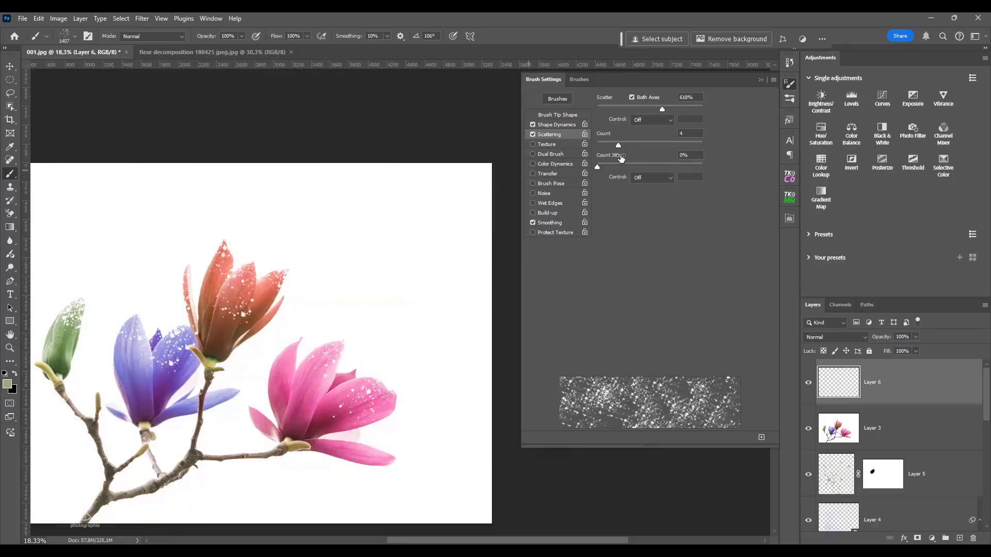
left_click_drag(615, 145, 598, 147)
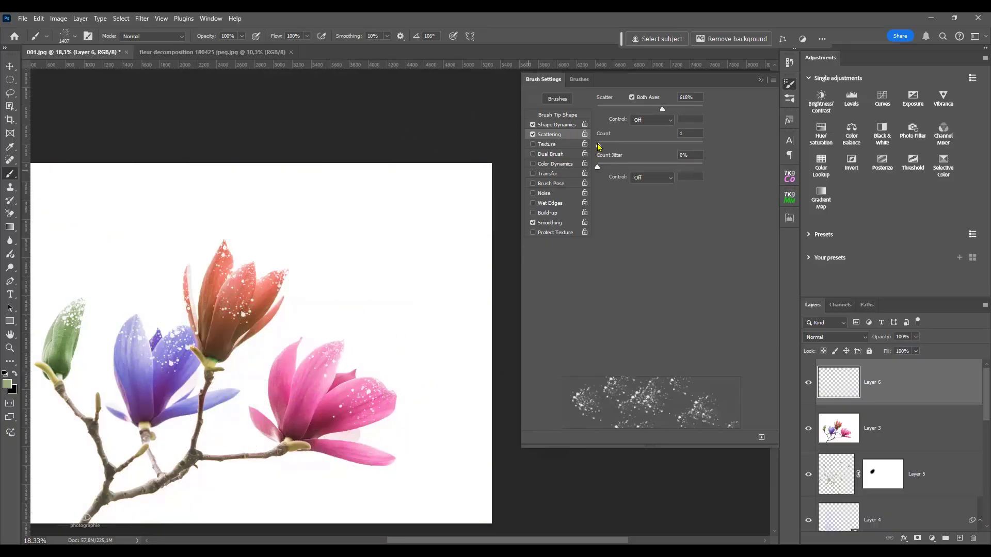
Disable Scattering for the splatter brush and briefly try the Dual Brush option, turning it off again
left_click(533, 135)
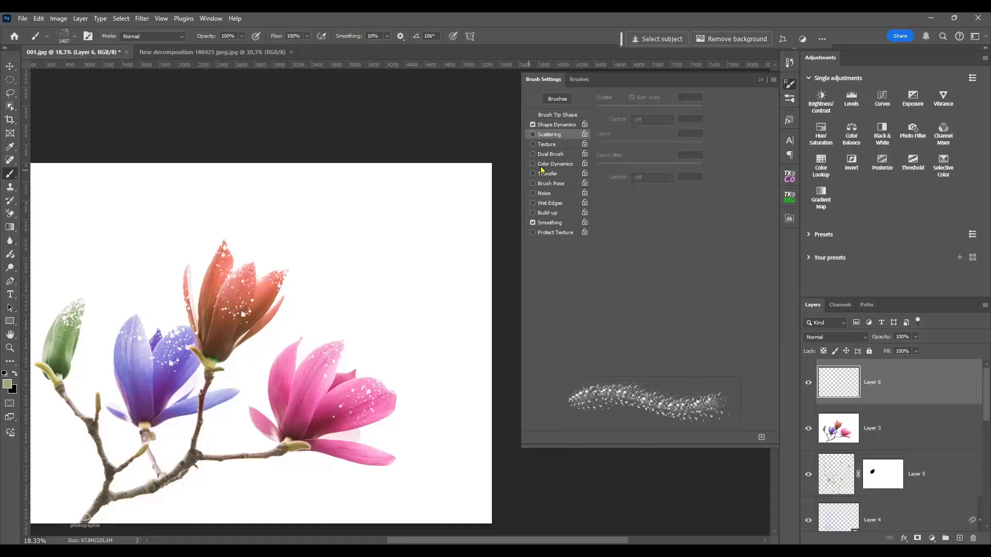
left_click(546, 155)
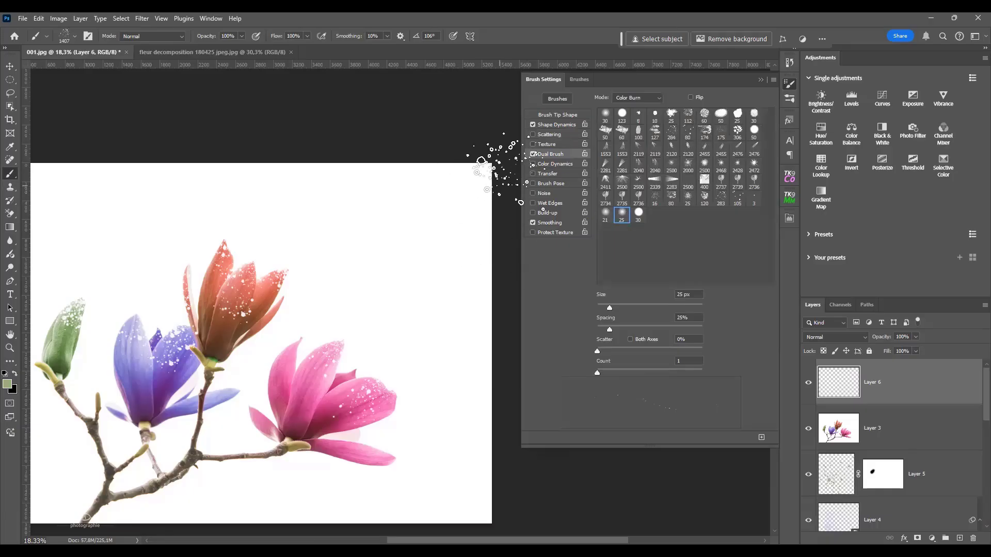
left_click(532, 154)
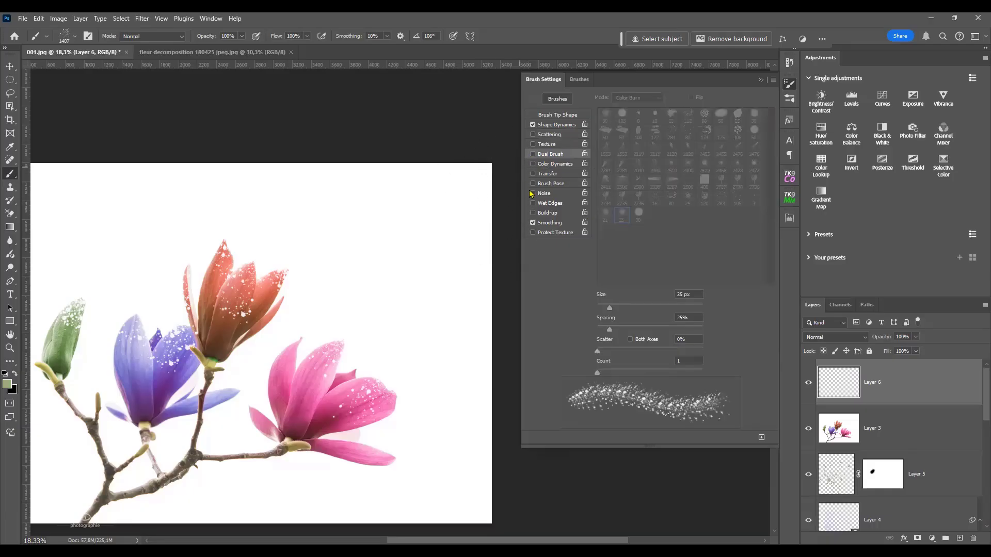
Turn on Color Dynamics for the splatter brush and set the background color to red (#db3434), keeping the foreground color
left_click(552, 164)
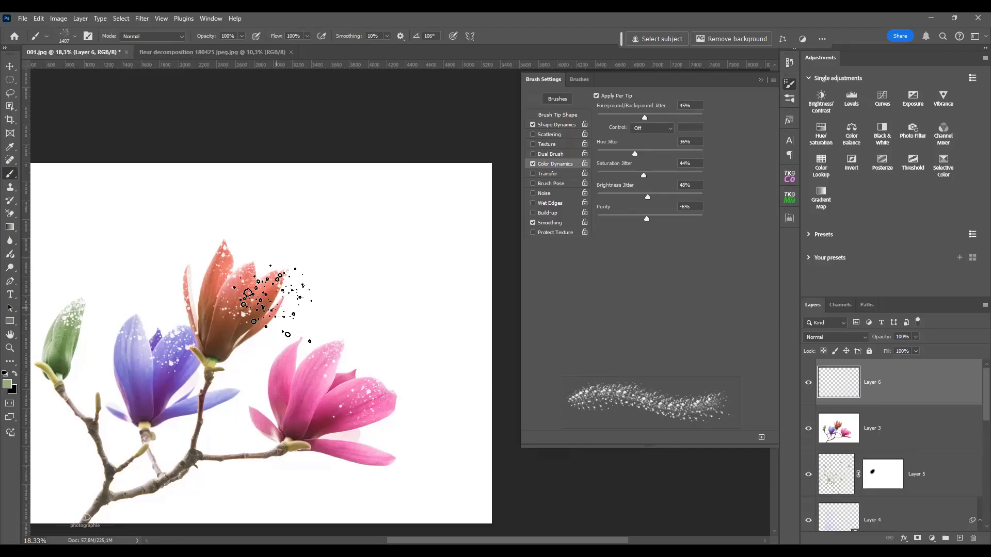
left_click(7, 383)
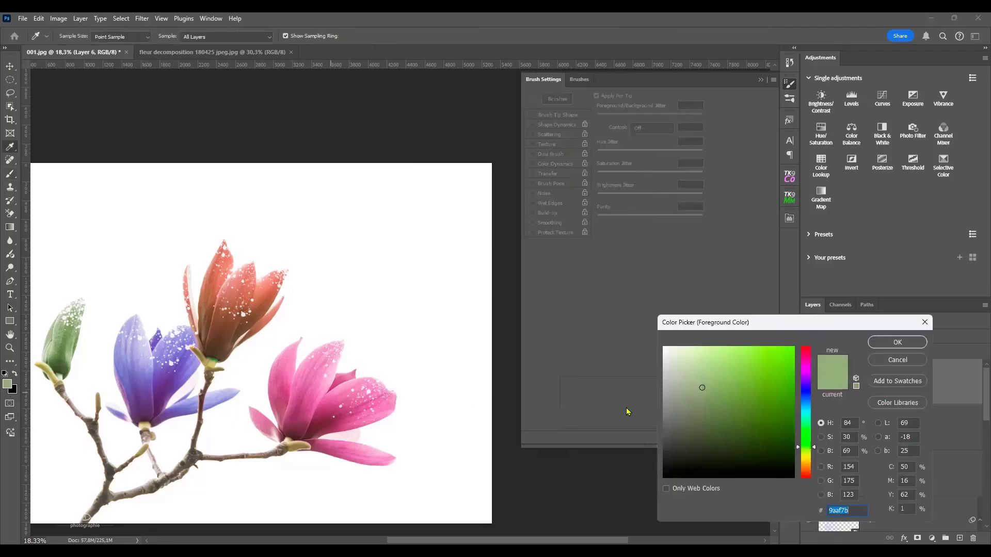
left_click(898, 342)
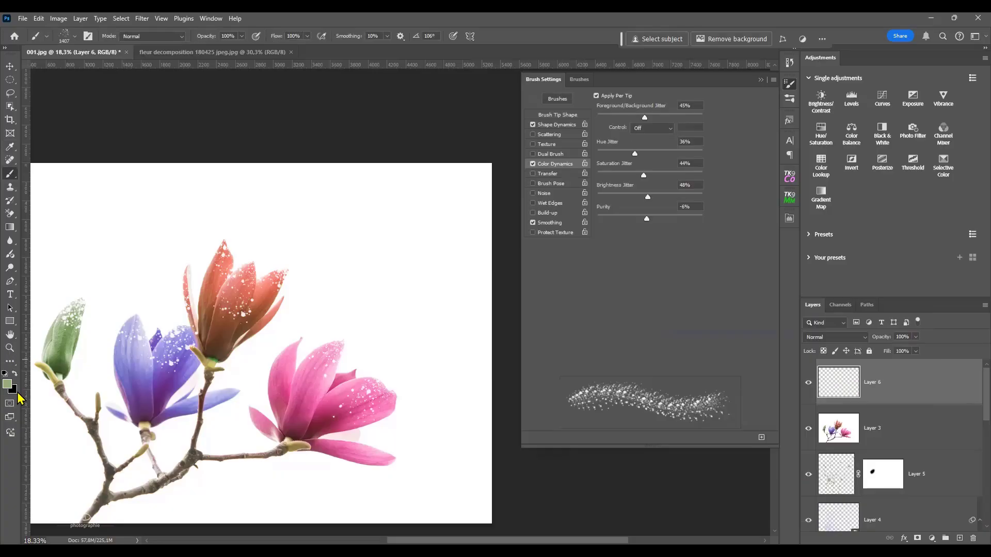
left_click(12, 390)
left_click(762, 365)
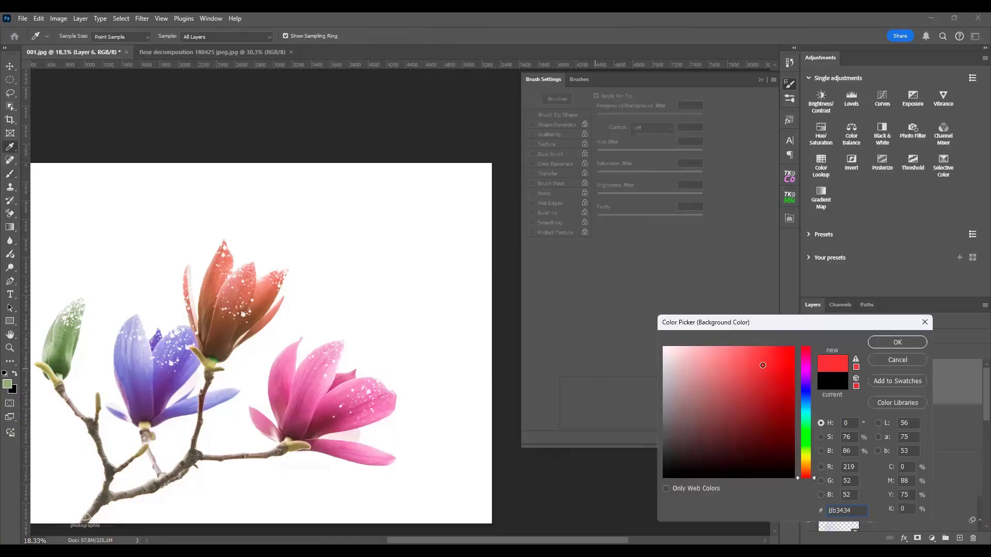
left_click(897, 342)
key("b")
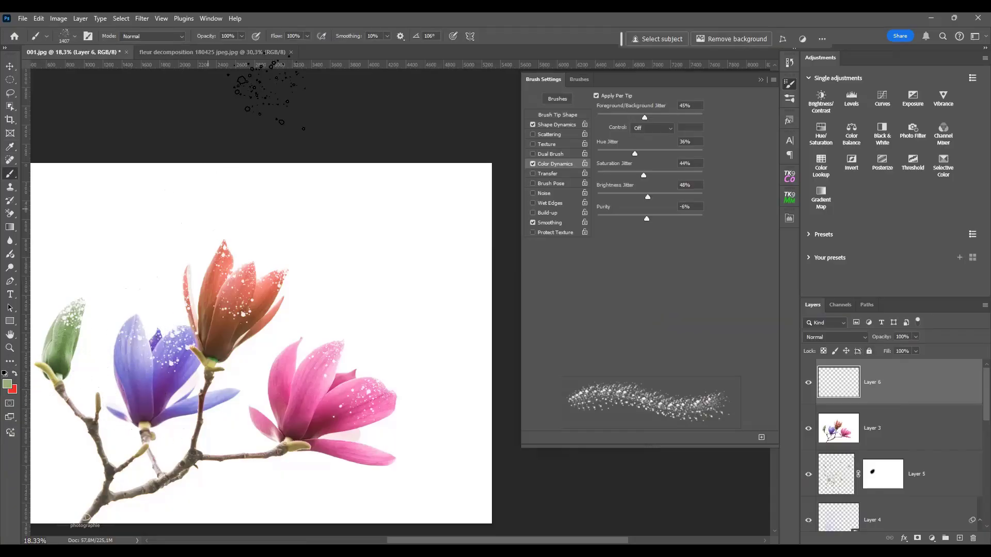
Paint multicolored splatter test strokes on Layer 6 above and around the pink flower, undoing each test
mouse_move(387, 263)
left_mouse_down()
mouse_move(370, 265)
mouse_move(365, 222)
mouse_move(341, 309)
mouse_move(413, 325)
mouse_move(397, 258)
left_mouse_up()
scroll(397, 258, "up", 3)
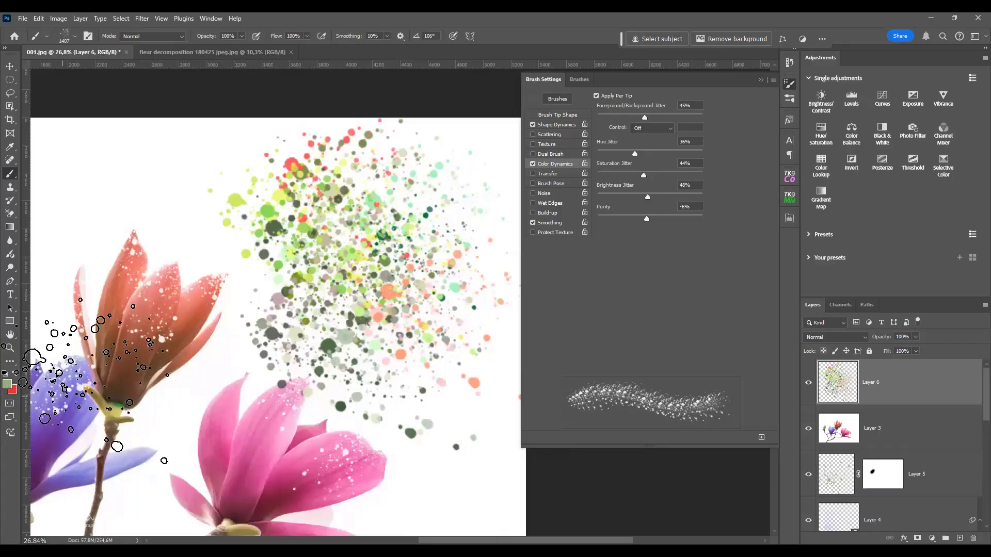
key("ctrl+z")
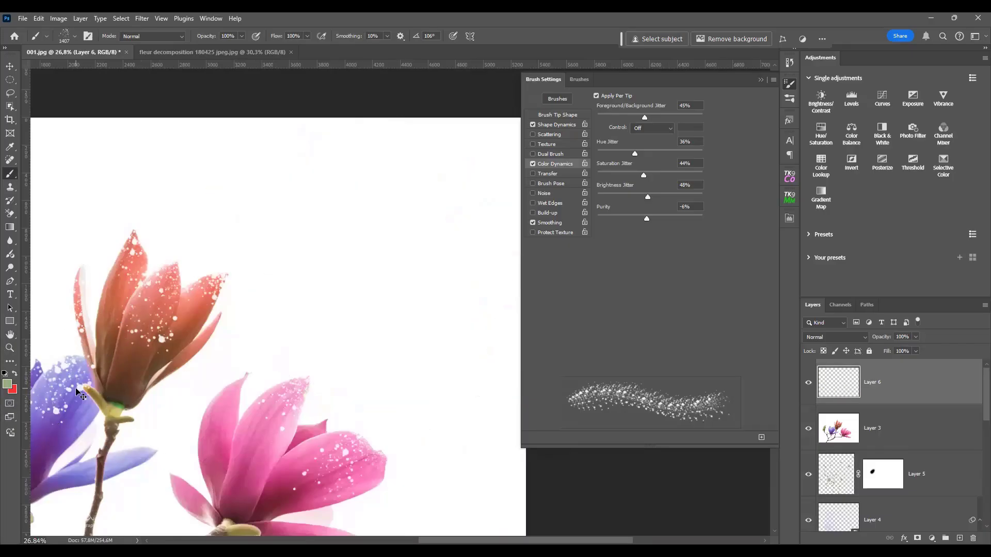
left_click_drag(147, 332, 220, 333)
mouse_move(358, 399)
left_mouse_down()
mouse_move(387, 380)
mouse_move(415, 334)
mouse_move(346, 426)
mouse_move(361, 361)
left_mouse_up()
scroll(175, 400, "down", 2)
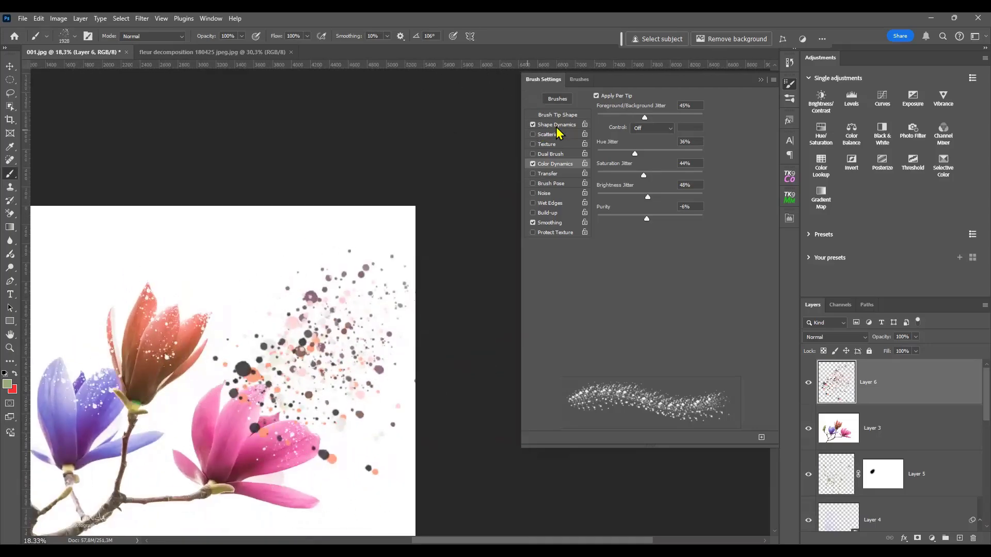
key("ctrl+z")
key("ctrl+z")
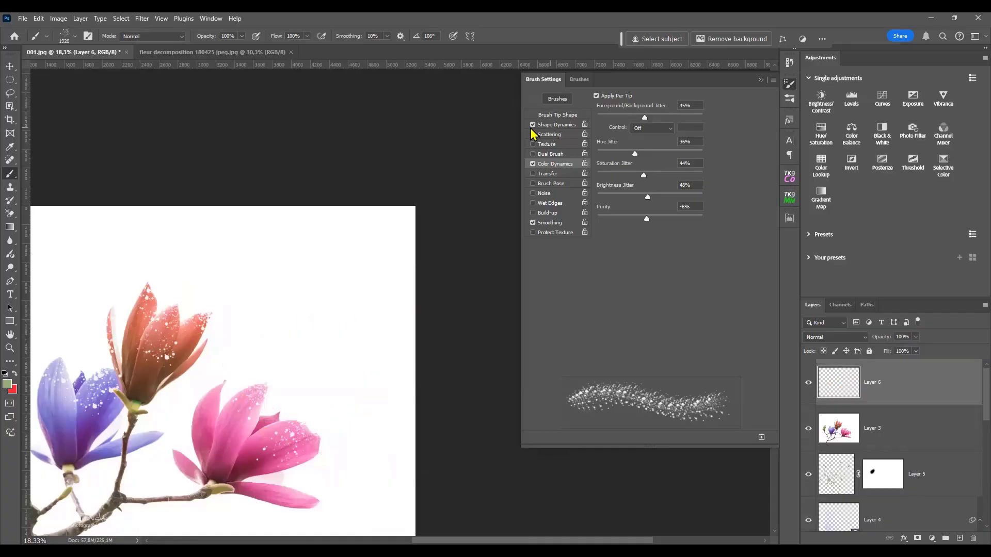
Turn off Shape Dynamics, paint a test splatter above the pink flower, and undo the strokes
left_click(532, 125)
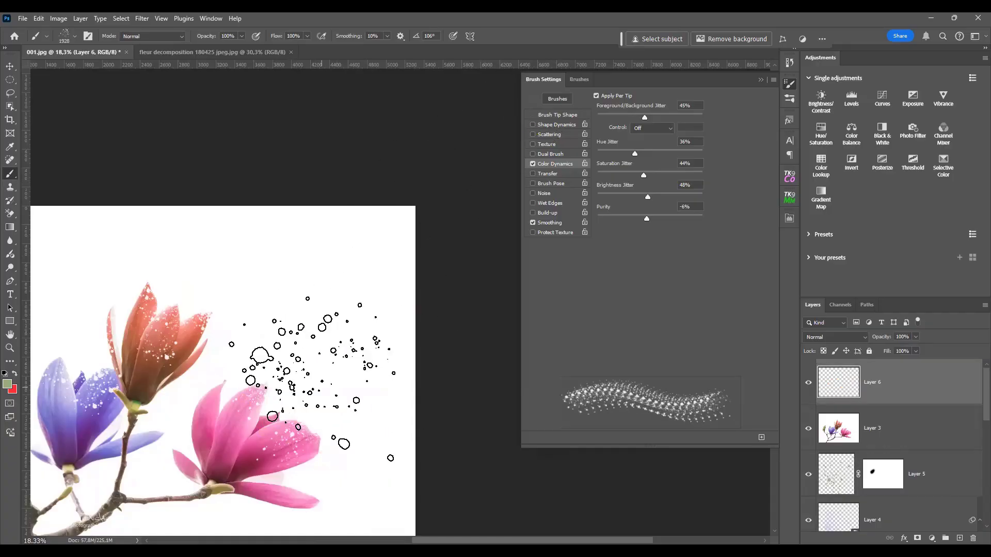
mouse_move(311, 380)
left_mouse_down()
mouse_move(306, 331)
mouse_move(325, 378)
mouse_move(354, 350)
mouse_move(360, 367)
mouse_move(421, 359)
mouse_move(469, 376)
left_mouse_up()
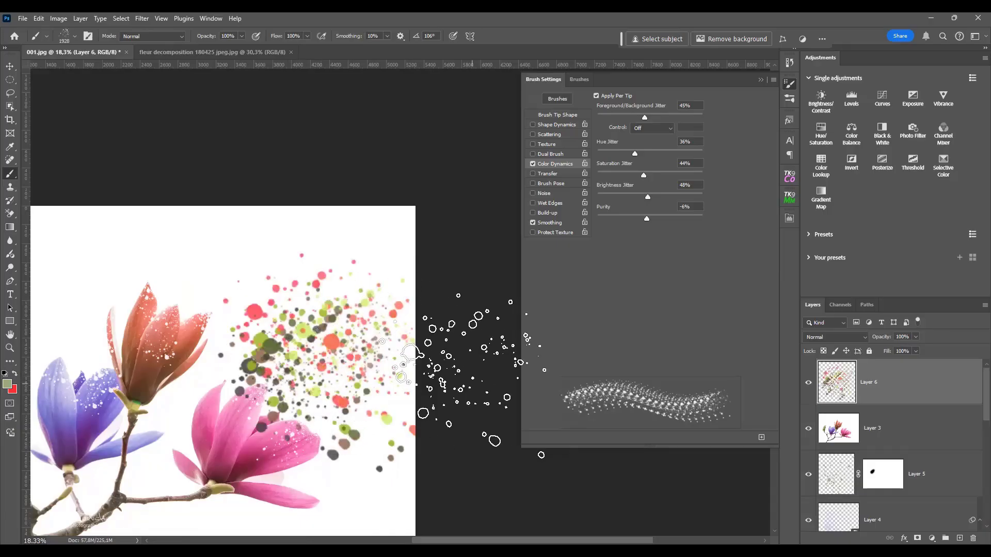
key("ctrl+z")
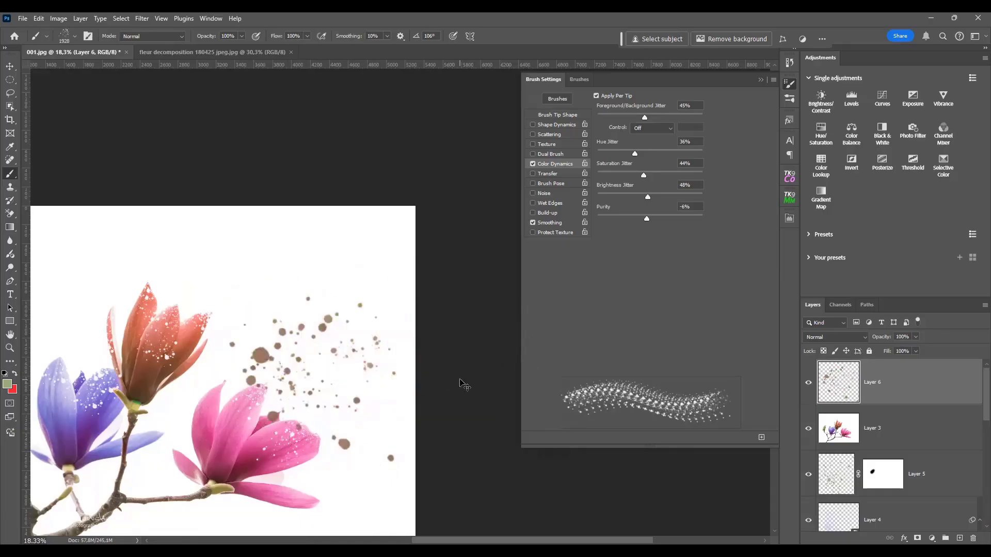
key("ctrl+z")
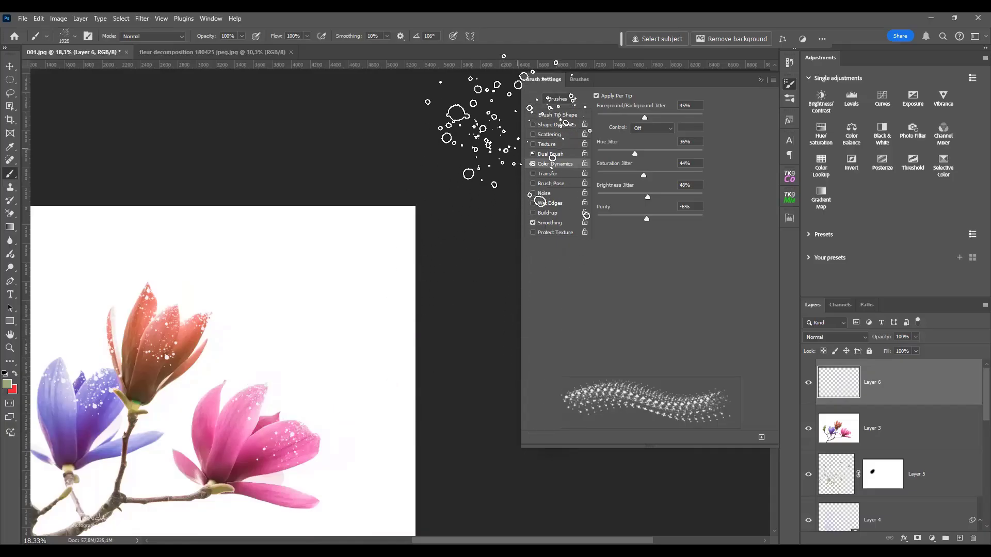
Turn Shape Dynamics back on, paint a comparison splatter between the orange and pink flowers, and undo it
left_click(534, 125)
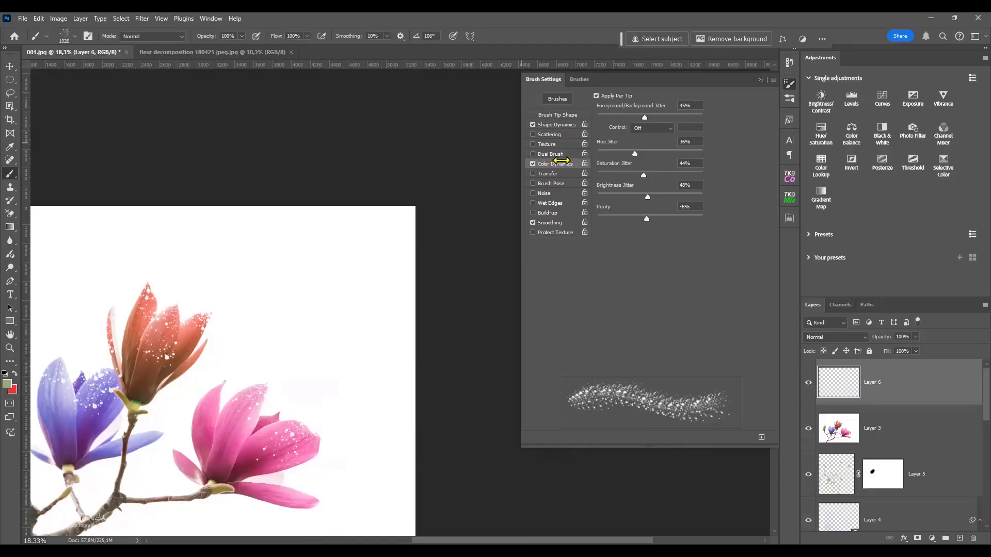
mouse_move(297, 300)
left_mouse_down()
mouse_move(235, 324)
mouse_move(302, 325)
mouse_move(310, 408)
left_mouse_up()
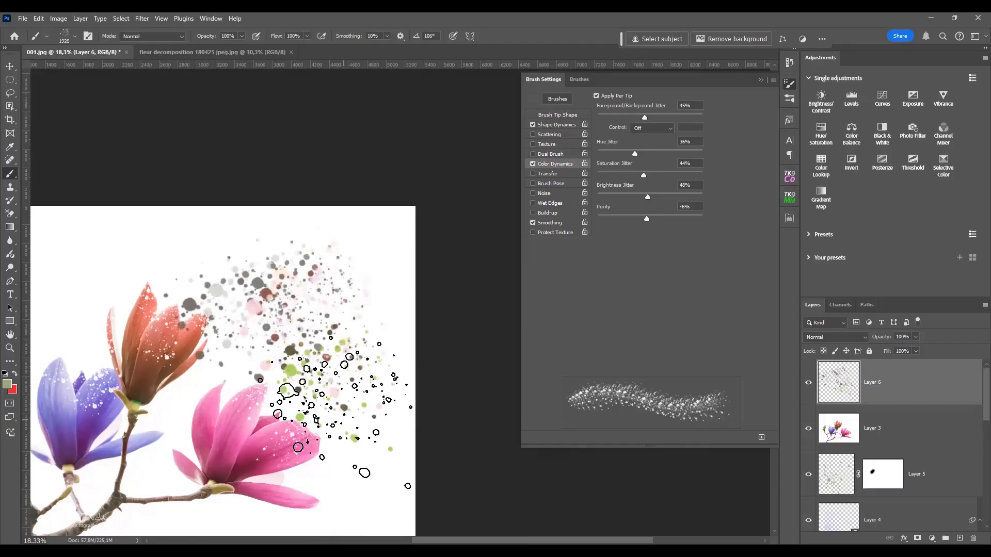
key("ctrl+z")
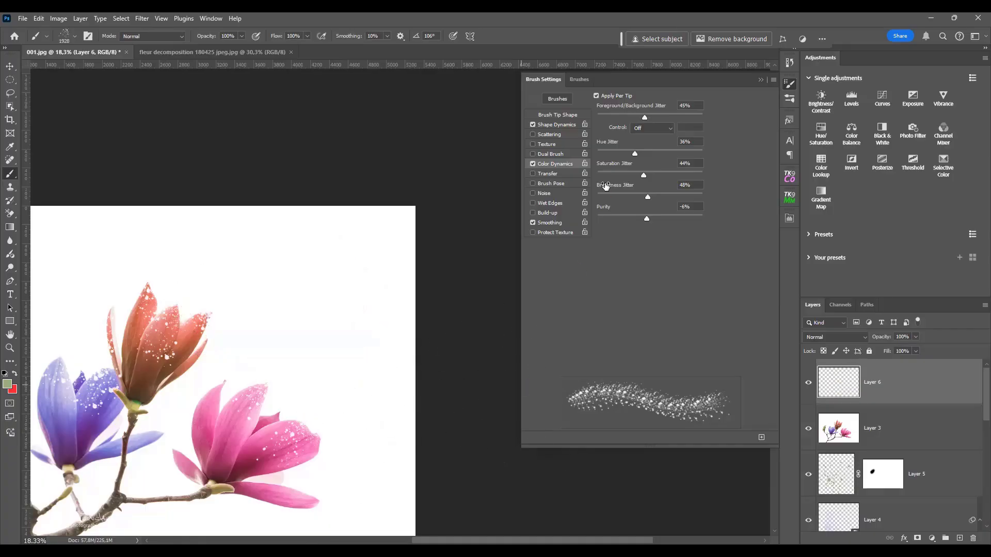
Keep the color jitter control Off, set Hue Jitter to 0%, and paint a test splatter above the pink flower
left_click(667, 129)
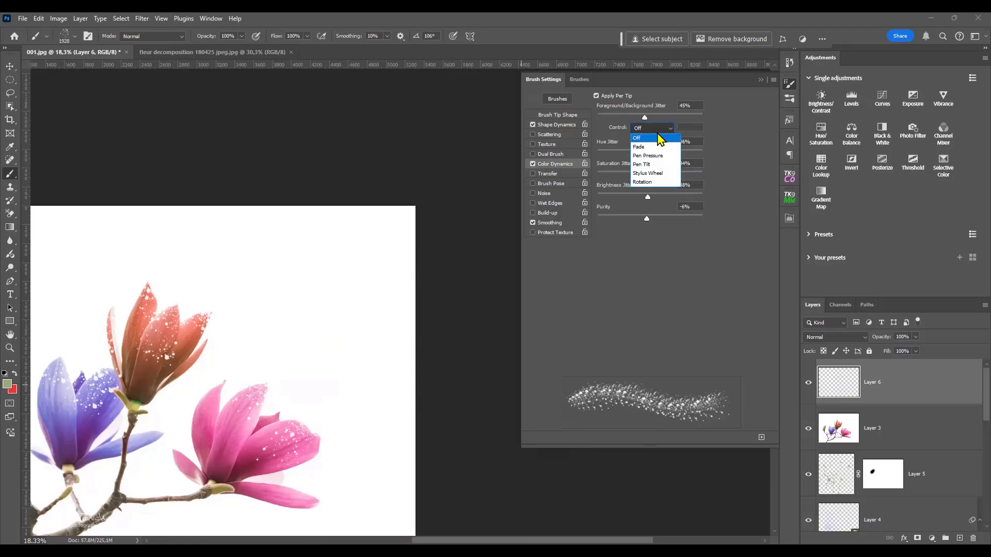
left_click(660, 142)
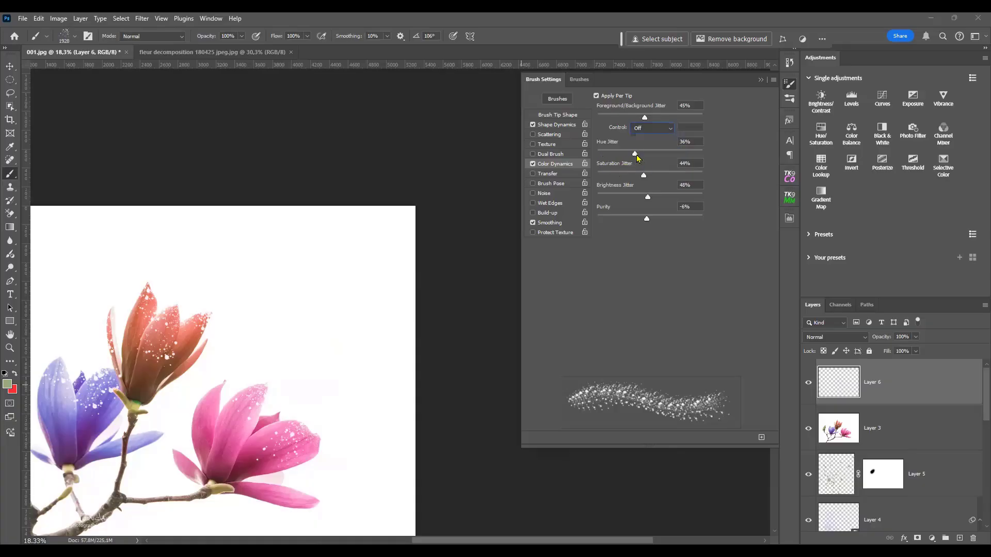
left_click_drag(615, 154, 597, 154)
mouse_move(227, 299)
left_mouse_down()
mouse_move(338, 304)
mouse_move(304, 272)
left_mouse_up()
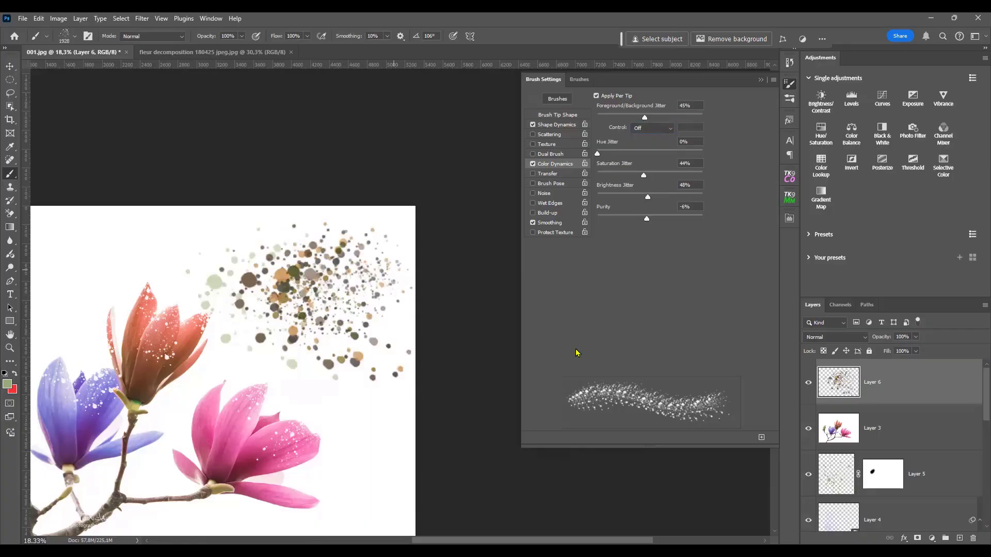
Set Hue Jitter to 72%, paint more test splatters over the white area, and undo all the test strokes
left_click_drag(598, 154, 632, 153)
mouse_move(356, 312)
left_mouse_down()
mouse_move(336, 343)
mouse_move(330, 320)
mouse_move(313, 383)
mouse_move(263, 268)
mouse_move(284, 227)
mouse_move(340, 227)
mouse_move(263, 330)
mouse_move(248, 289)
left_mouse_up()
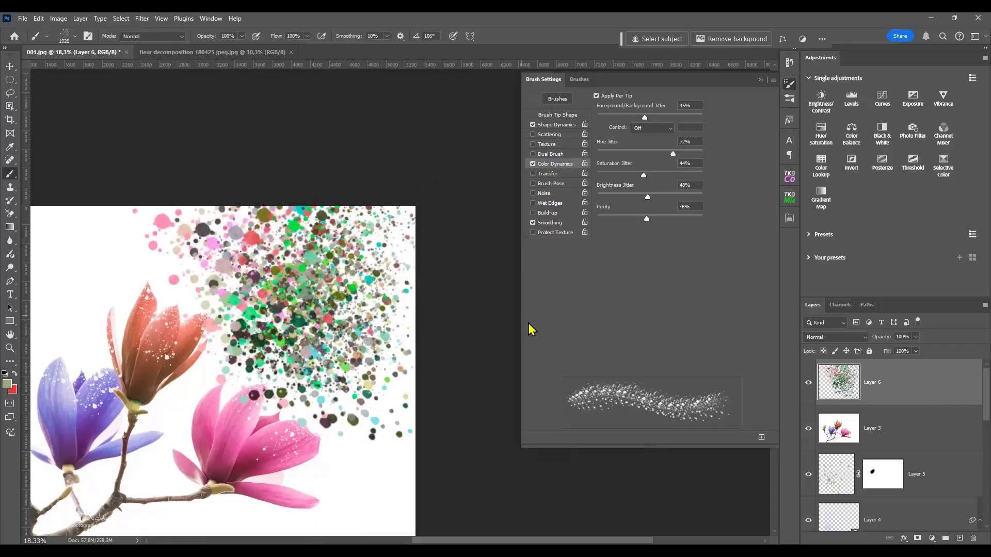
key("ctrl+z")
key("ctrl+z")
key("ctrl+z")
key("ctrl+z")
key("ctrl+z")
key("ctrl+z")
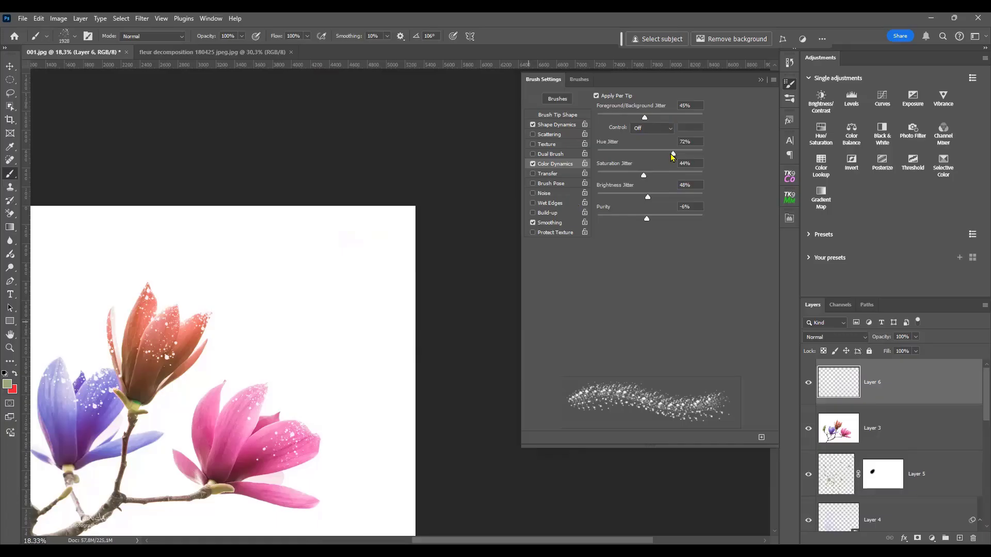
Set Hue Jitter to 28% and change the foreground color to bright yellow
left_click_drag(673, 154, 628, 162)
left_click(7, 384)
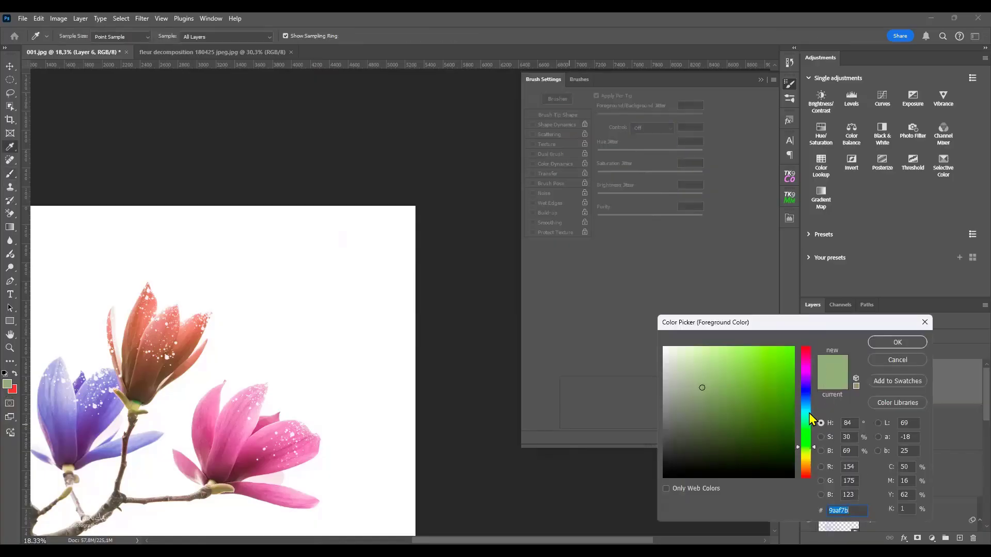
left_click_drag(809, 413, 809, 459)
left_click(768, 353)
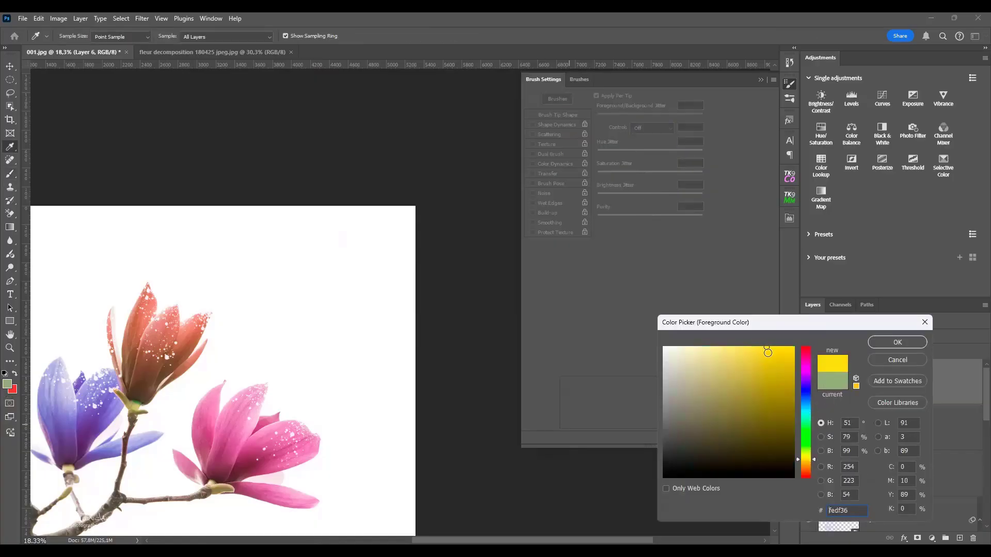
left_click(880, 343)
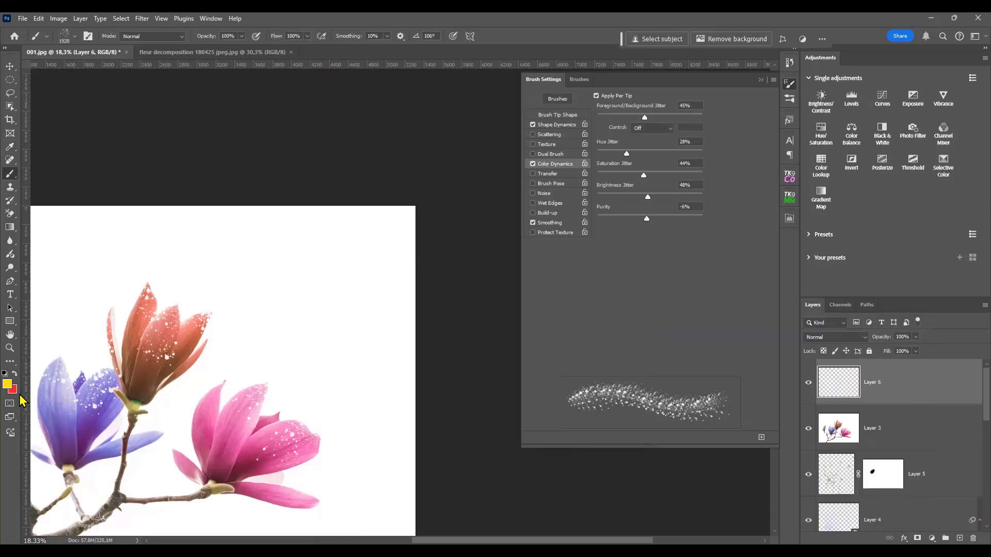
Change the background color to cyan, paint a test splatter above the pink flower, and undo it
left_click(13, 389)
left_click(810, 412)
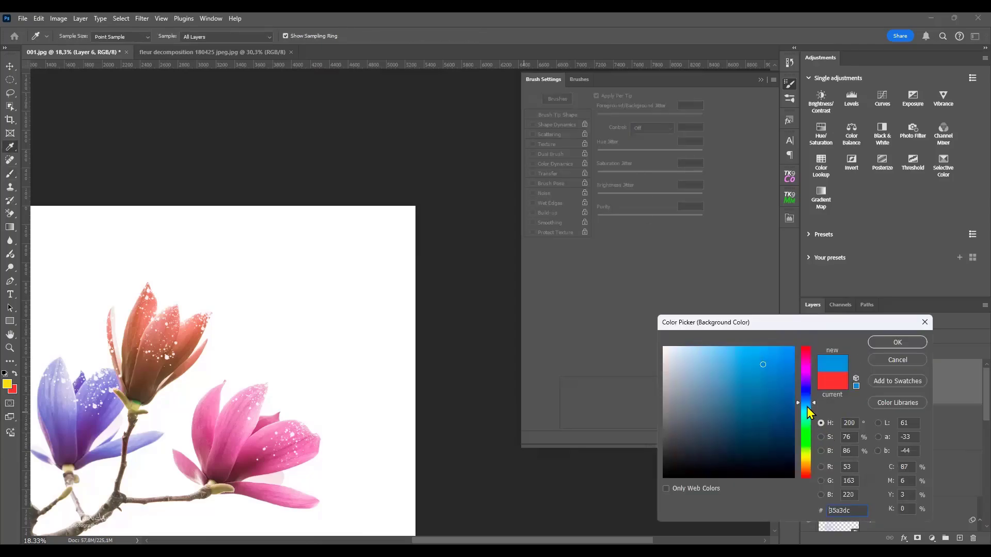
left_click(906, 346)
mouse_move(305, 295)
left_mouse_down()
mouse_move(322, 336)
mouse_move(376, 285)
mouse_move(297, 245)
mouse_move(322, 367)
mouse_move(341, 398)
left_mouse_up()
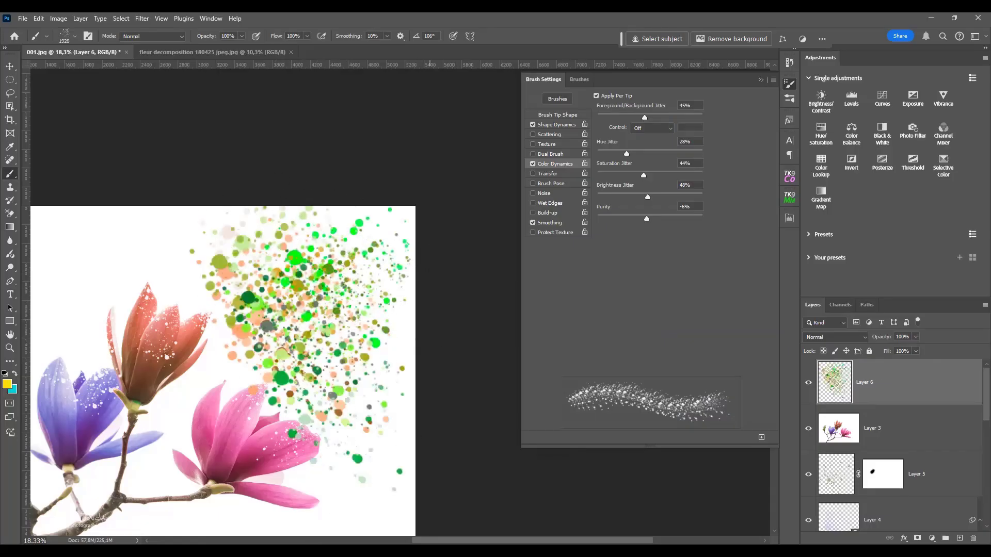
key("ctrl+z")
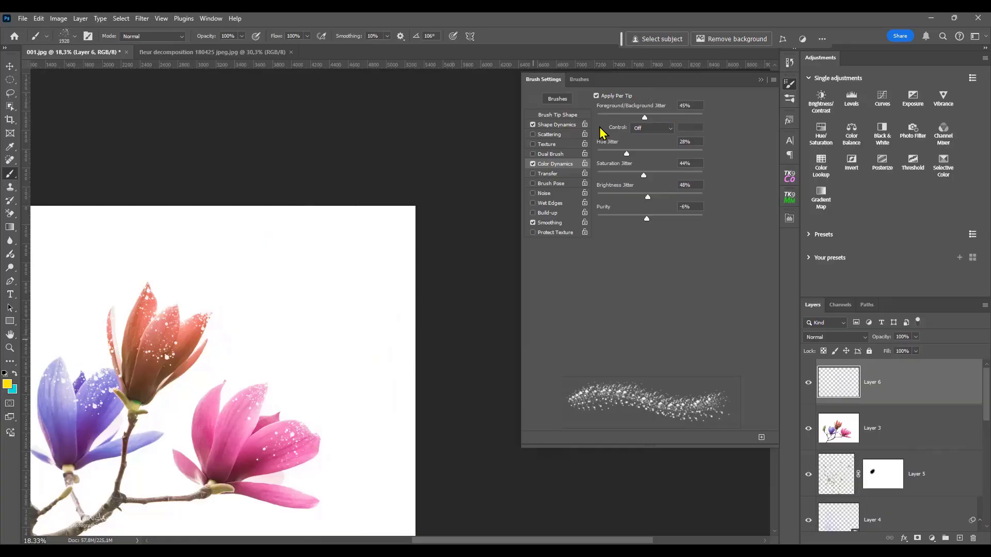
Lower Saturation Jitter to its minimum, paint a test splatter above the flowers, and undo it
scroll(288, 254, "right", 1)
left_click_drag(348, 290, 394, 268)
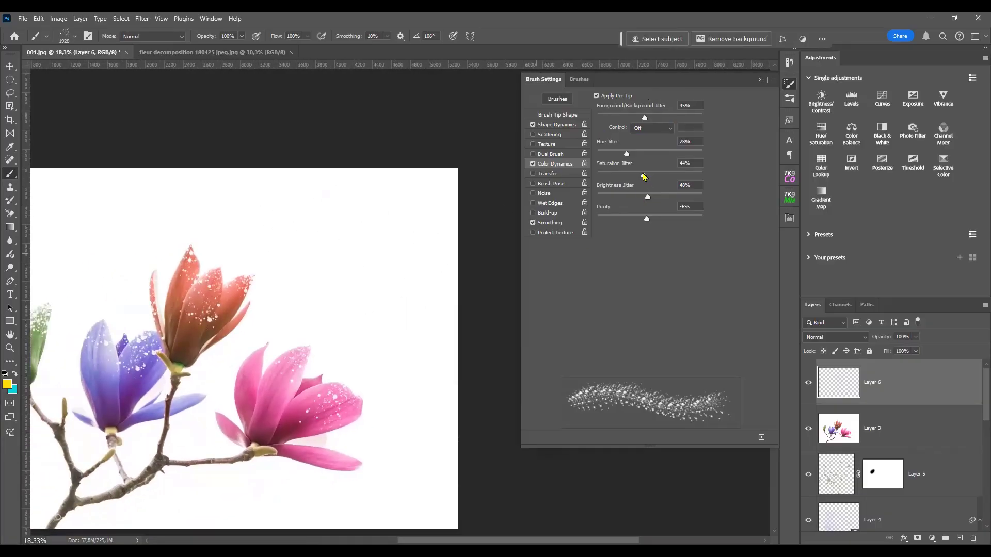
left_click_drag(644, 177, 597, 175)
mouse_move(356, 217)
left_mouse_down()
mouse_move(310, 269)
mouse_move(428, 227)
left_mouse_up()
key("ctrl+z")
Set Saturation Jitter to 100%, paint a test splatter beside the orange flower, and undo it
left_click_drag(603, 177, 737, 176)
mouse_move(372, 206)
left_mouse_down()
mouse_move(336, 243)
mouse_move(279, 268)
mouse_move(310, 353)
mouse_move(258, 310)
mouse_move(248, 217)
mouse_move(392, 289)
left_mouse_up()
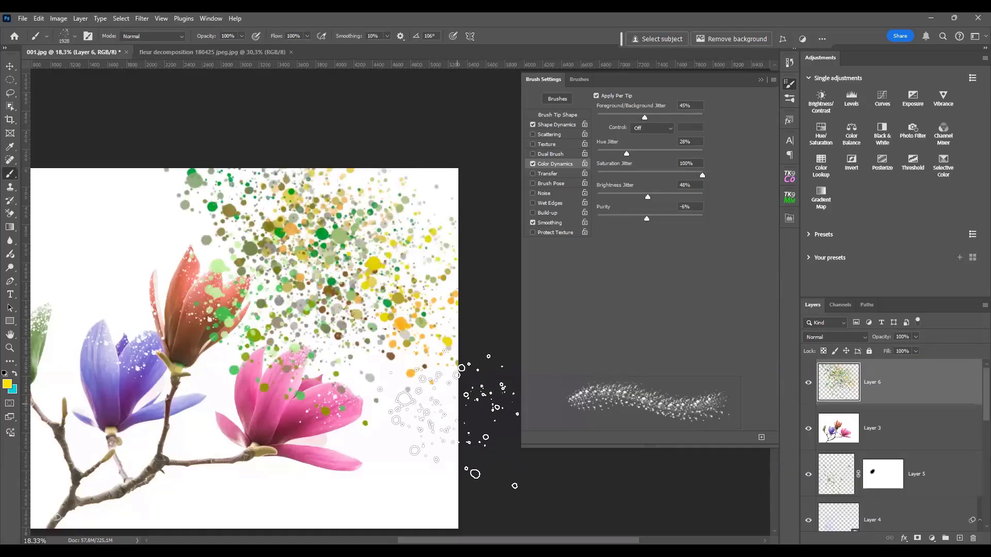
key("ctrl+z")
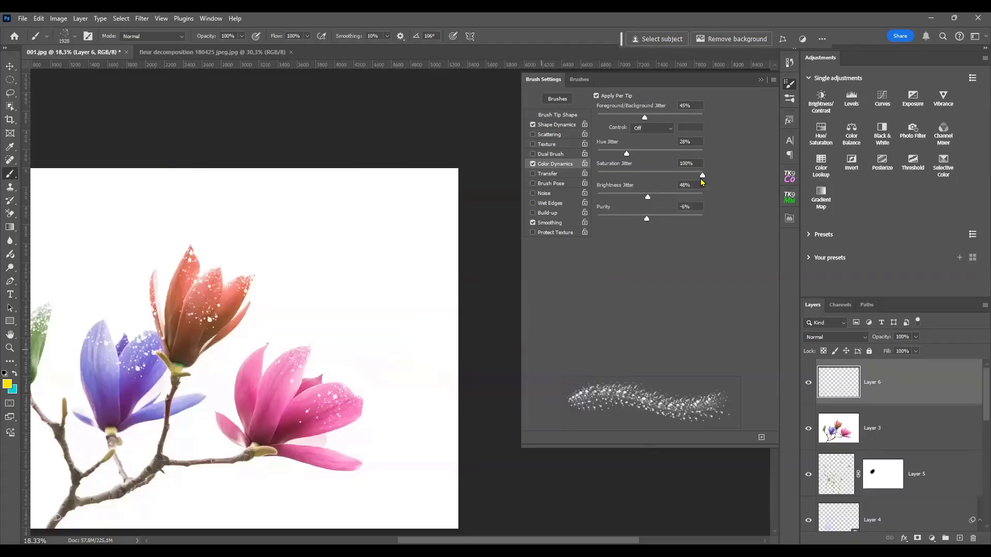
Set Hue Jitter to 41%, Saturation Jitter to 42% and Brightness Jitter to 0%, testing them with a splatter that is undone
left_click_drag(702, 176, 649, 176)
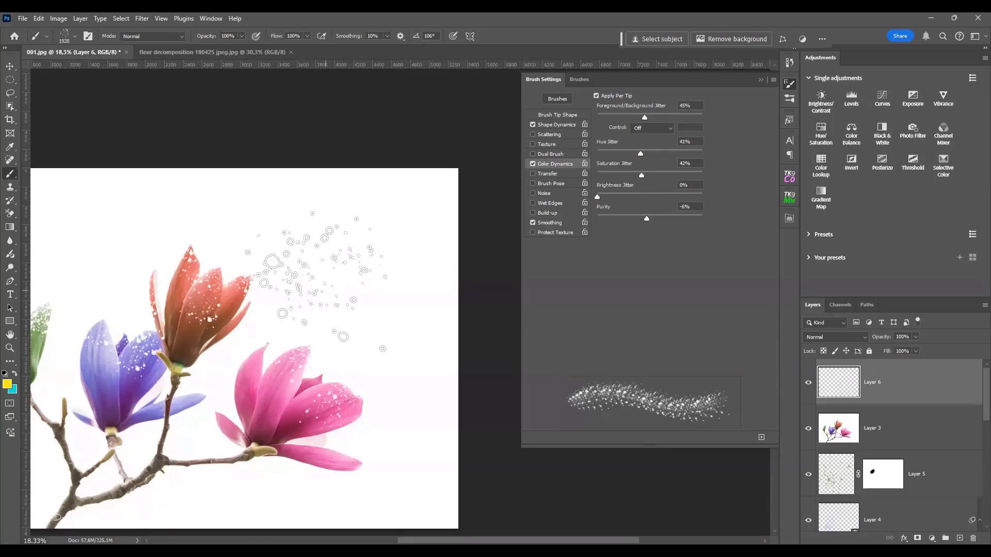
mouse_move(332, 239)
left_mouse_down()
mouse_move(361, 253)
mouse_move(374, 204)
mouse_move(303, 271)
mouse_move(310, 320)
left_mouse_up()
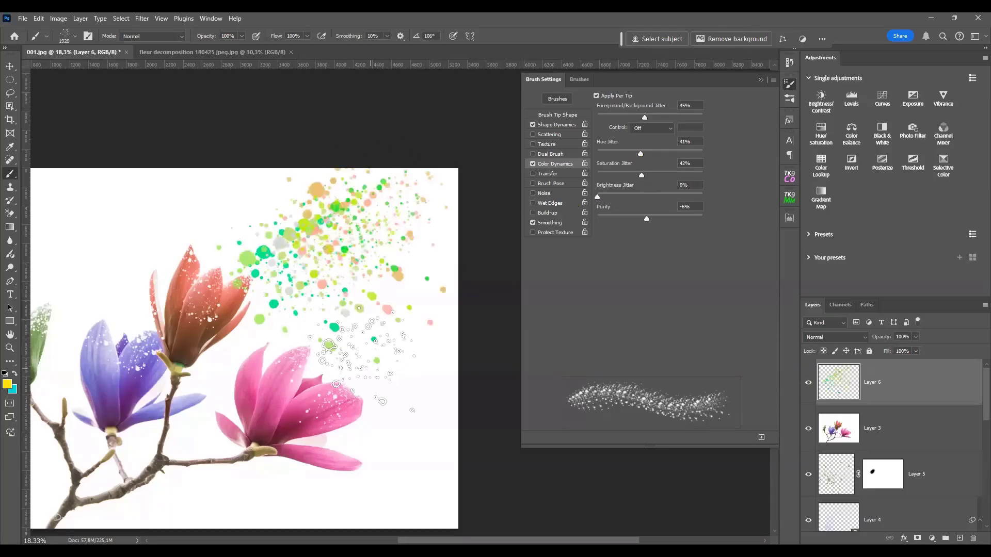
key("ctrl+z")
Set Brightness Jitter to 46%, paint a test splatter above the pink flower, and undo it
left_click_drag(597, 197, 645, 199)
left_click(336, 281)
mouse_move(338, 281)
left_mouse_down()
mouse_move(371, 314)
mouse_move(307, 343)
mouse_move(339, 252)
mouse_move(257, 177)
mouse_move(400, 184)
mouse_move(395, 275)
mouse_move(446, 202)
mouse_move(417, 329)
mouse_move(398, 387)
left_mouse_up()
key("ctrl+z")
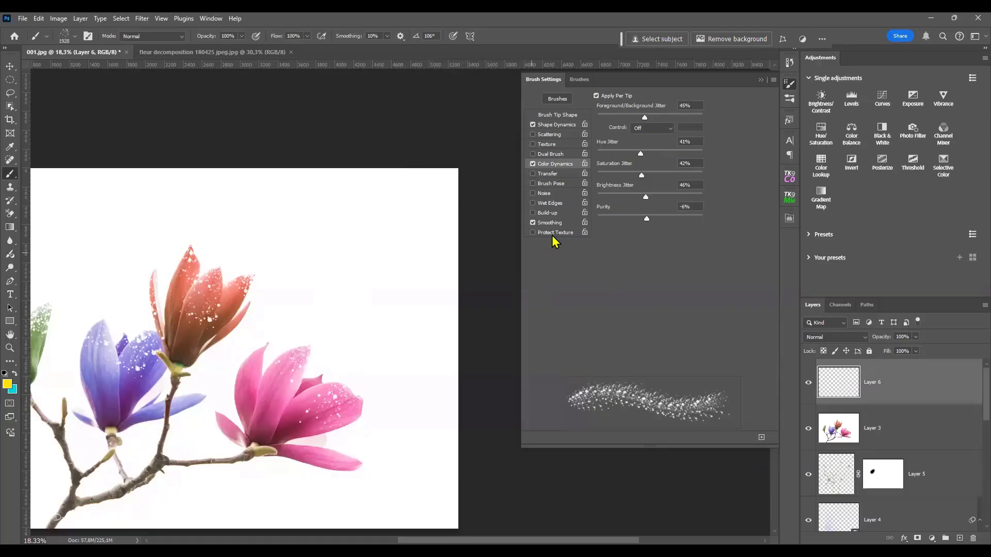
Turn on Wet Edges for the brush and stamp a splatter in the white area above the pink flower
left_click(533, 203)
scroll(336, 278, "up", 5)
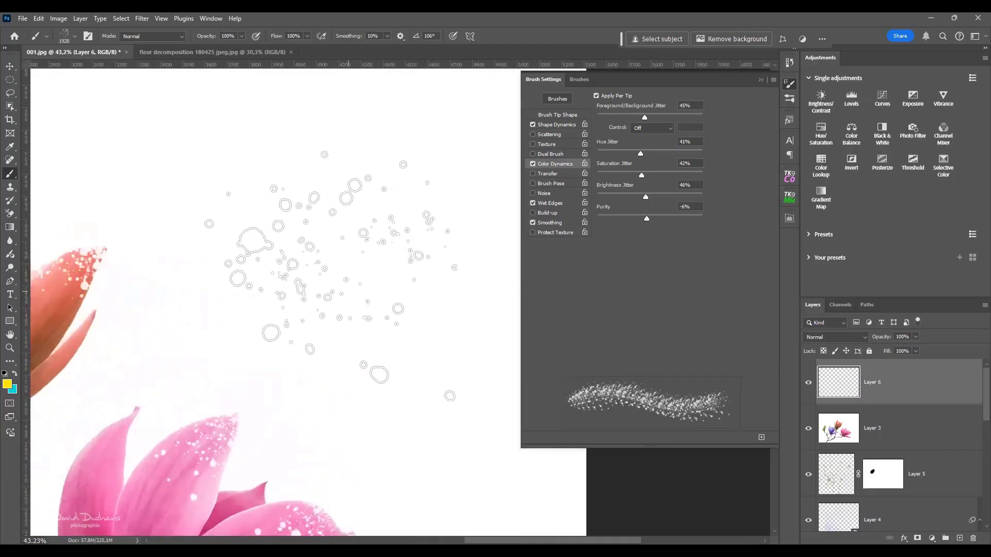
left_click_drag(331, 274, 340, 283)
scroll(336, 286, "up", 3)
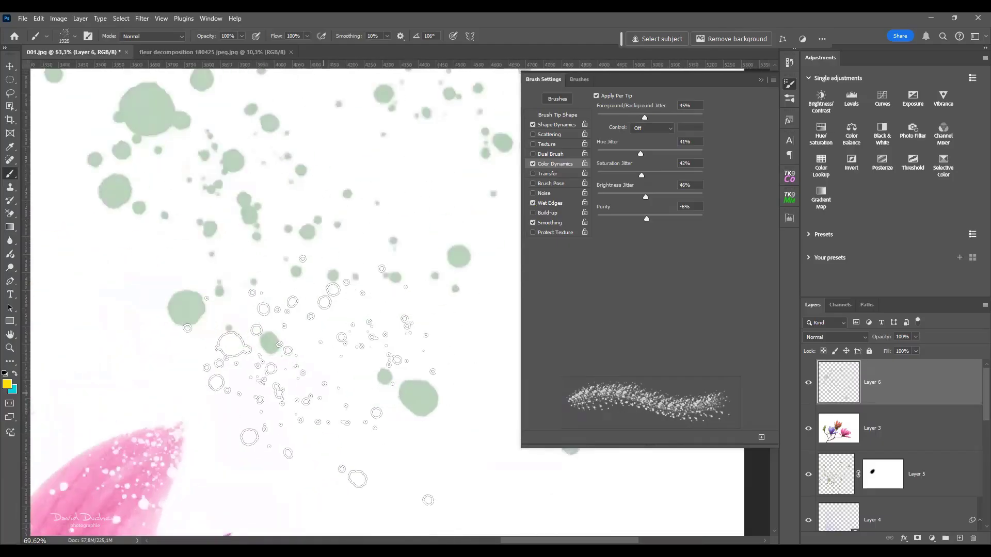
Undo the wet-edge splatters beside the orange flower, turn off Wet Edges, and undo a comparison splatter painted there
scroll(330, 382, "up", 1)
left_click_drag(201, 228, 356, 413)
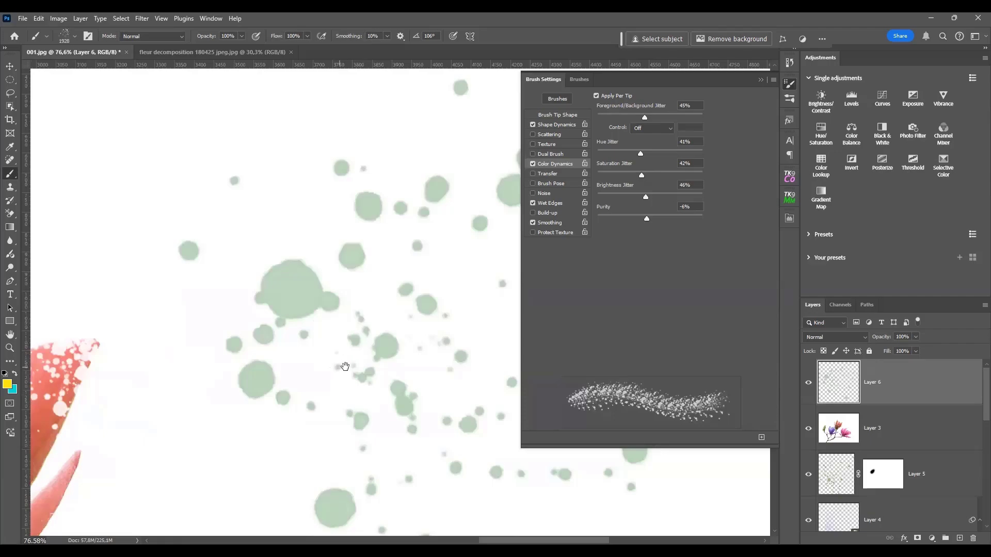
key("ctrl+z")
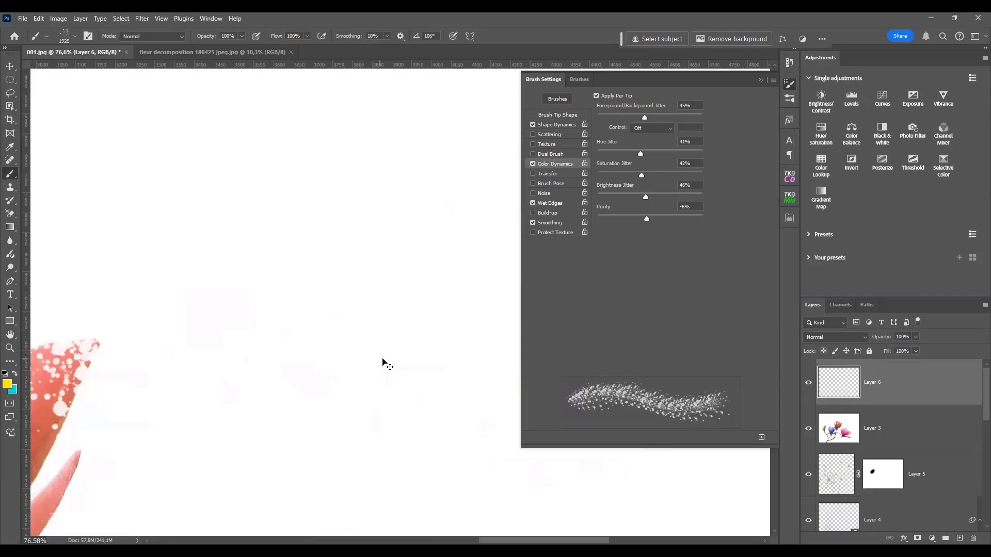
key("ctrl+shift+z")
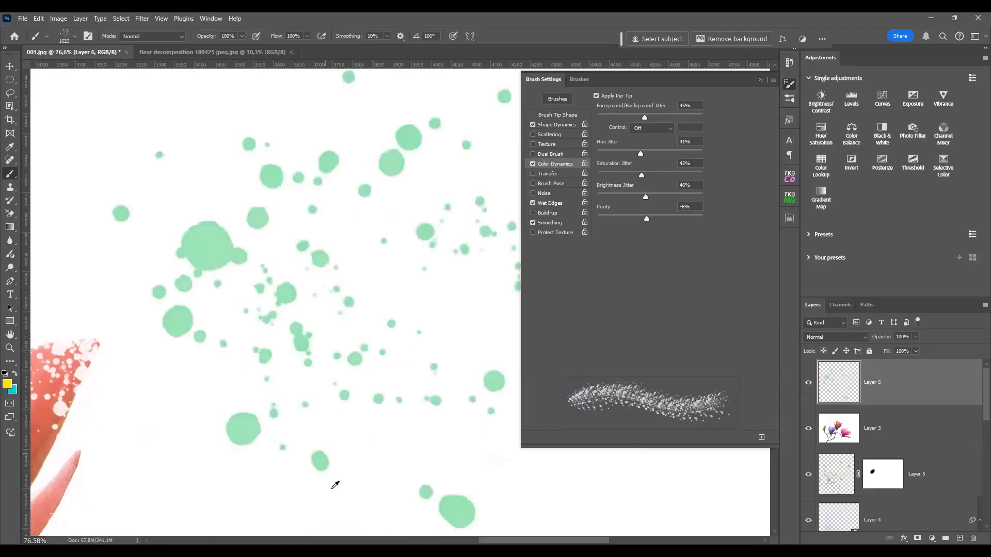
key("ctrl+z")
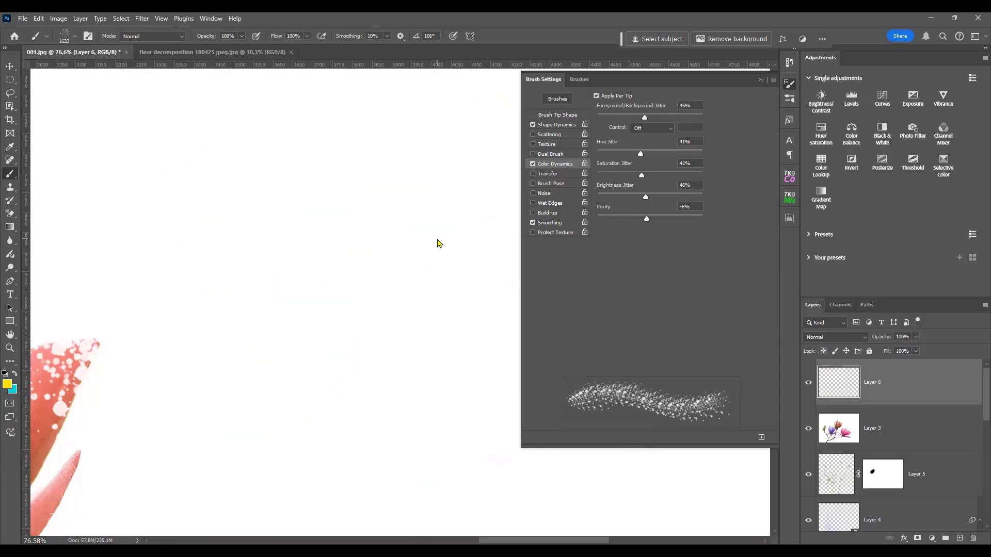
key("ctrl+shift+z")
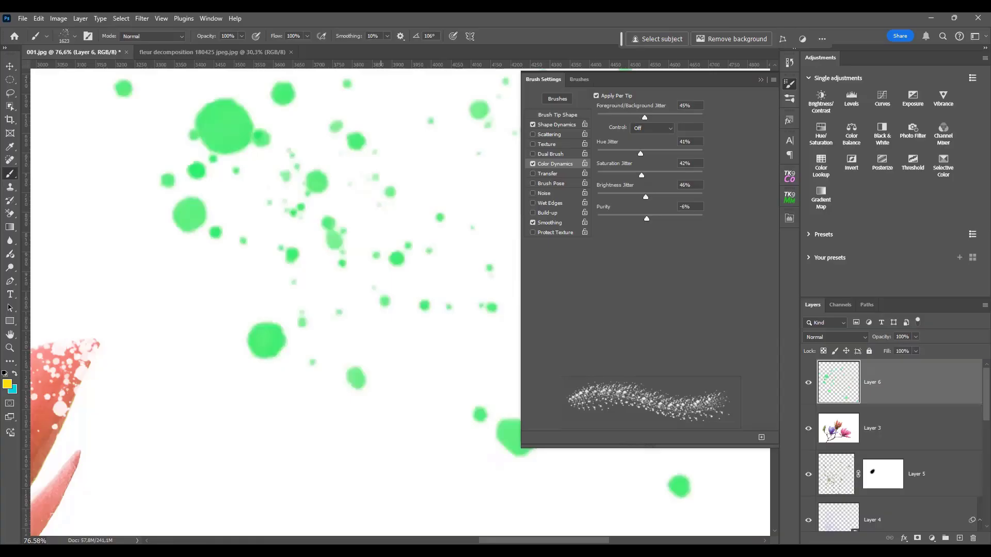
key("ctrl+z")
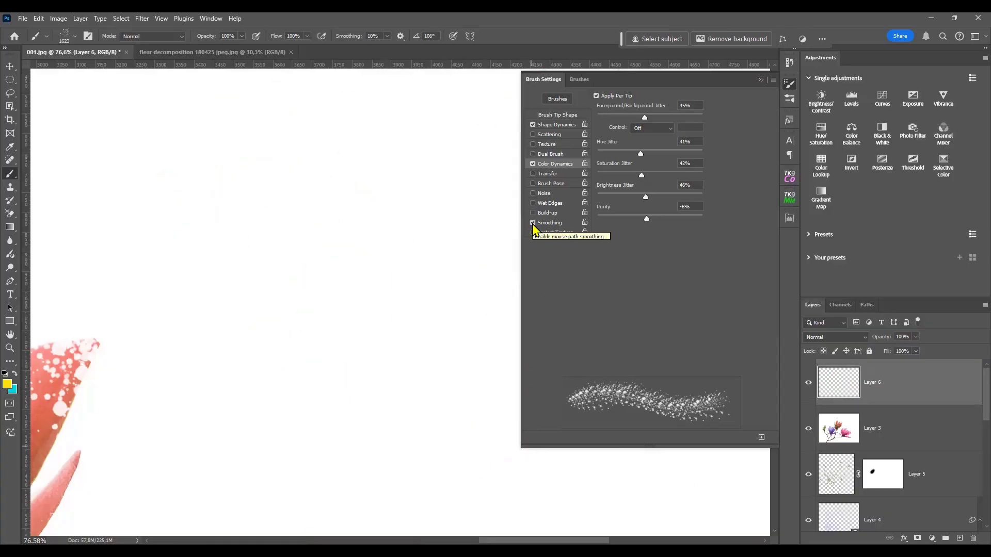
Compare test splatters beside the orange flower with Smoothing off and on, undo them all, and leave Smoothing off
left_click(533, 223)
left_click_drag(319, 320, 370, 325)
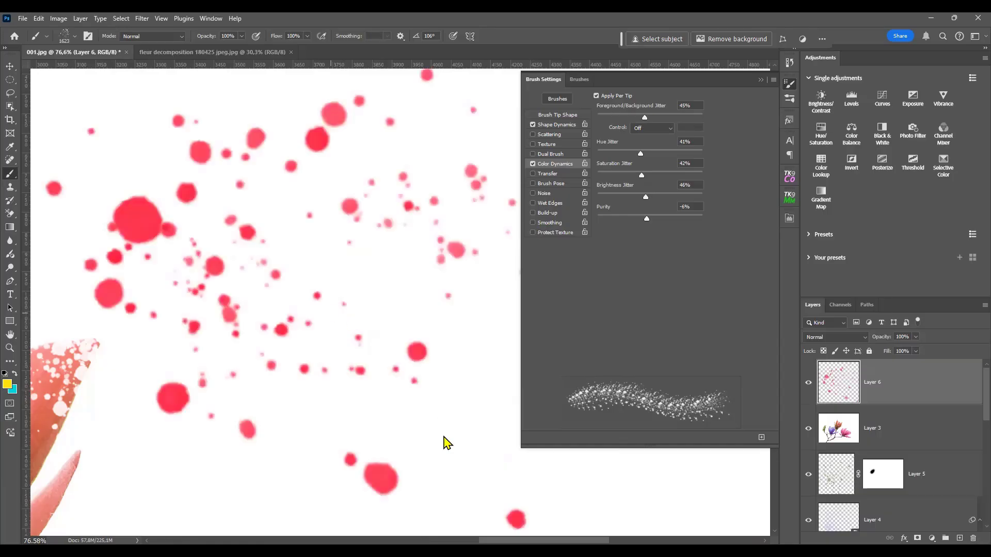
left_click(533, 223)
mouse_move(398, 320)
left_mouse_down()
mouse_move(496, 370)
mouse_move(505, 281)
mouse_move(560, 447)
left_mouse_up()
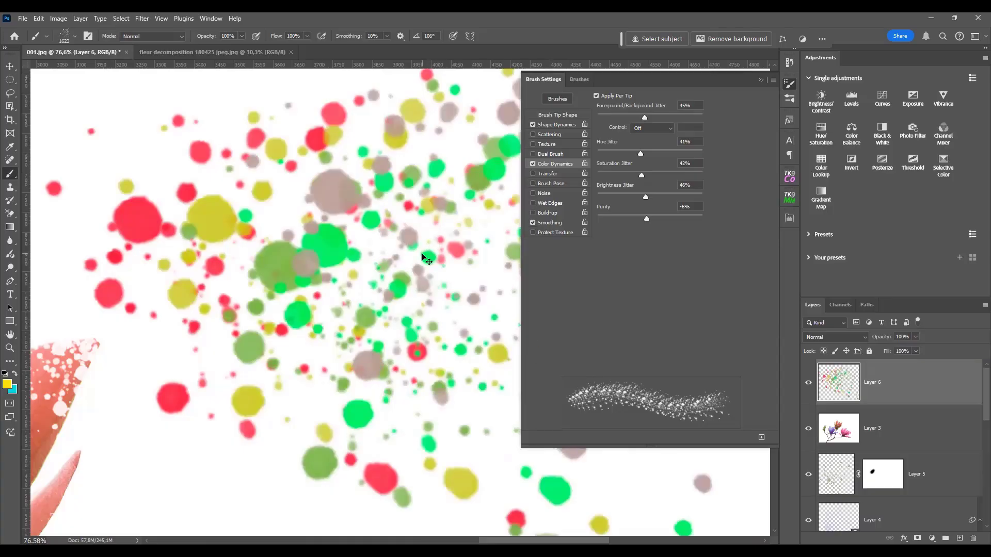
key("ctrl+z")
key("ctrl+z")
key("ctrl+z")
key("ctrl+z")
key("ctrl+z")
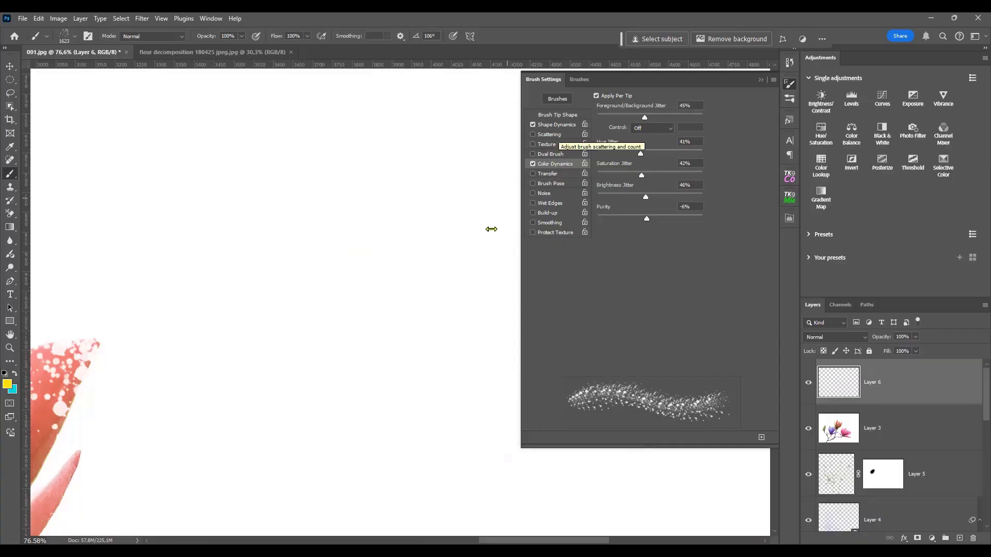
Set the foreground color to the dark pink #783651 sampled from the base of the pink flower
scroll(372, 269, "down", 5)
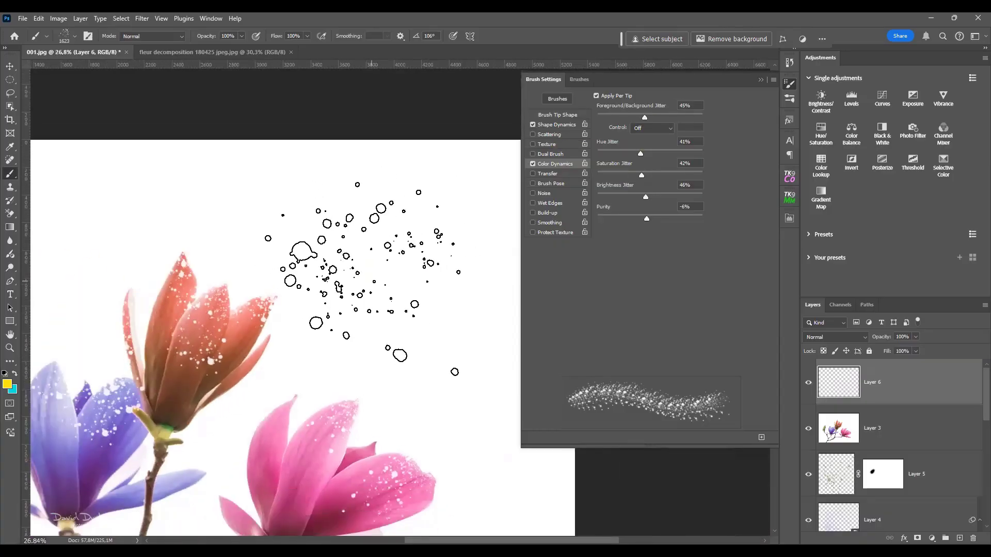
left_click_drag(360, 325, 371, 221)
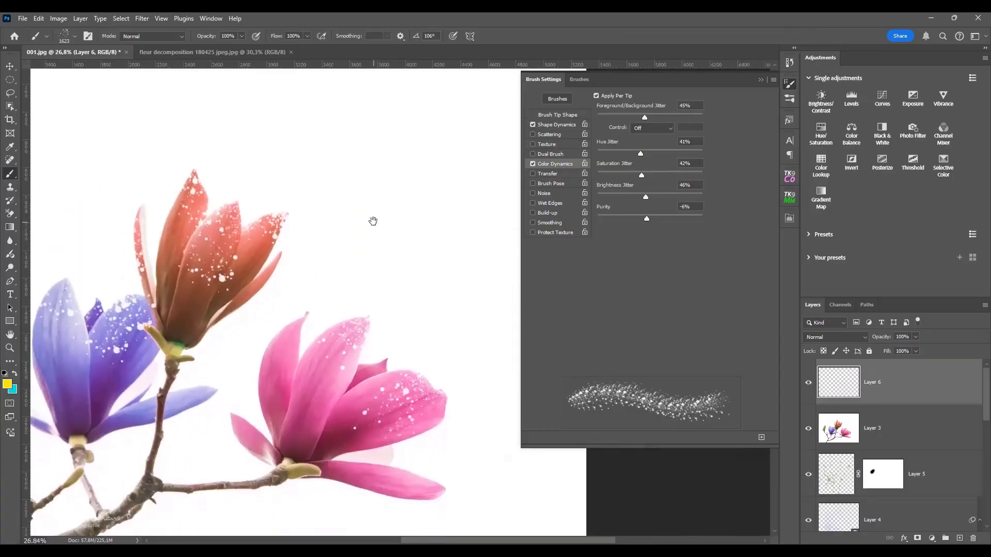
scroll(175, 408, "up", 1)
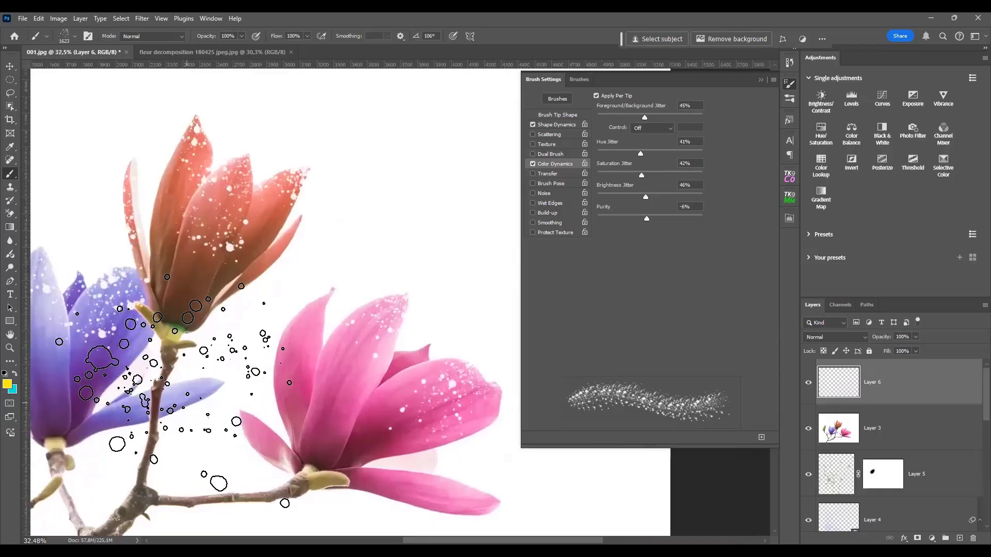
left_click(6, 384)
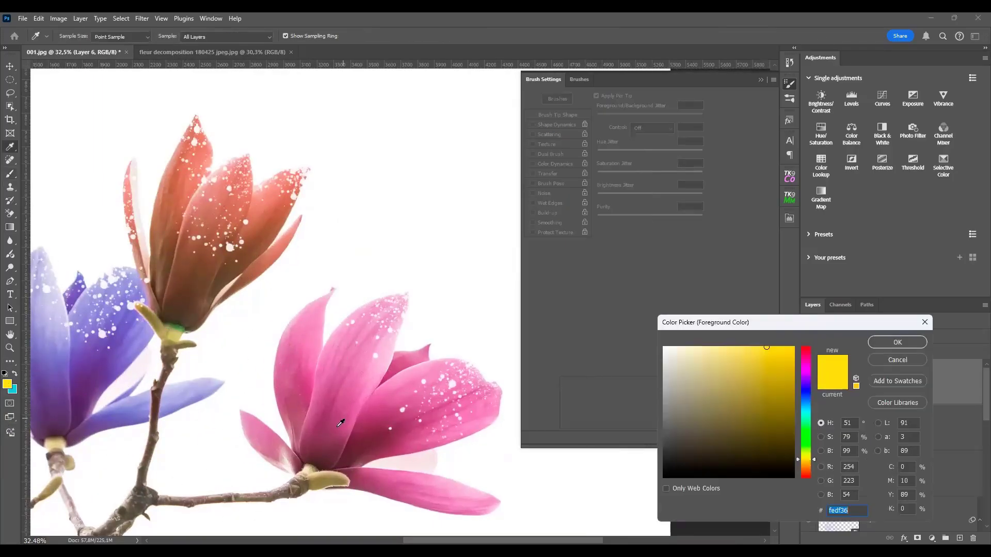
left_click(335, 423)
left_click(327, 439)
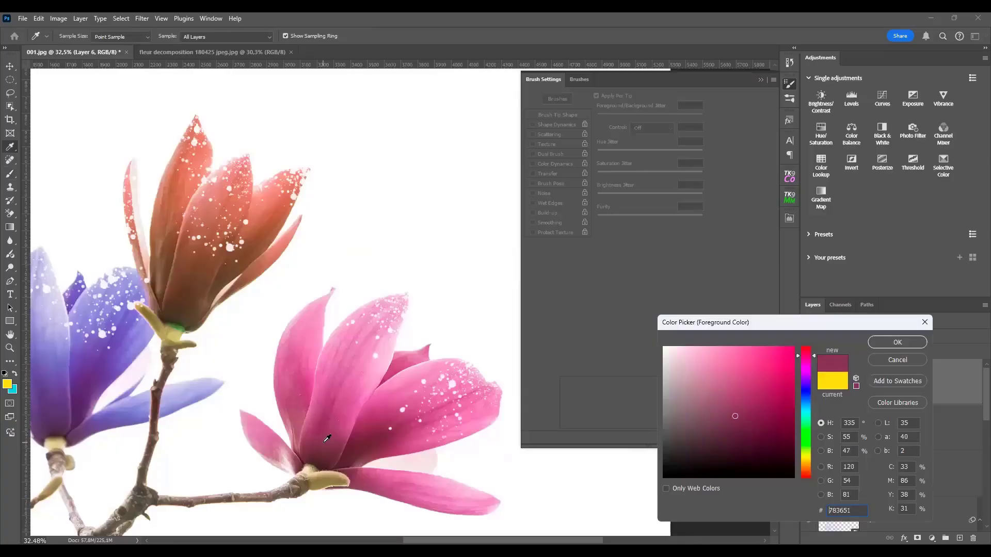
left_click(880, 343)
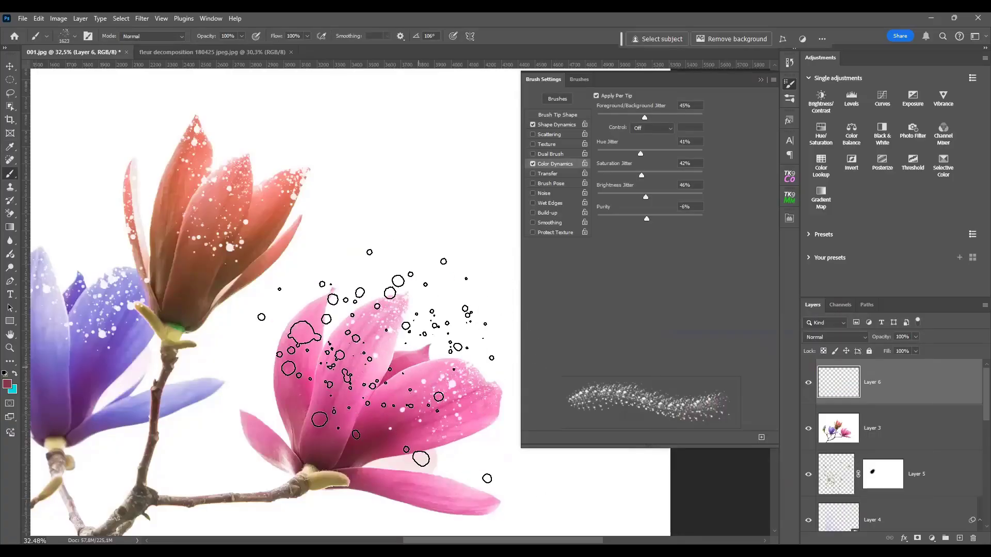
Set the background color to the light pink #e8aacf sampled from the pink flower's petal and return to the Brush tool
left_click(12, 391)
left_click(387, 354)
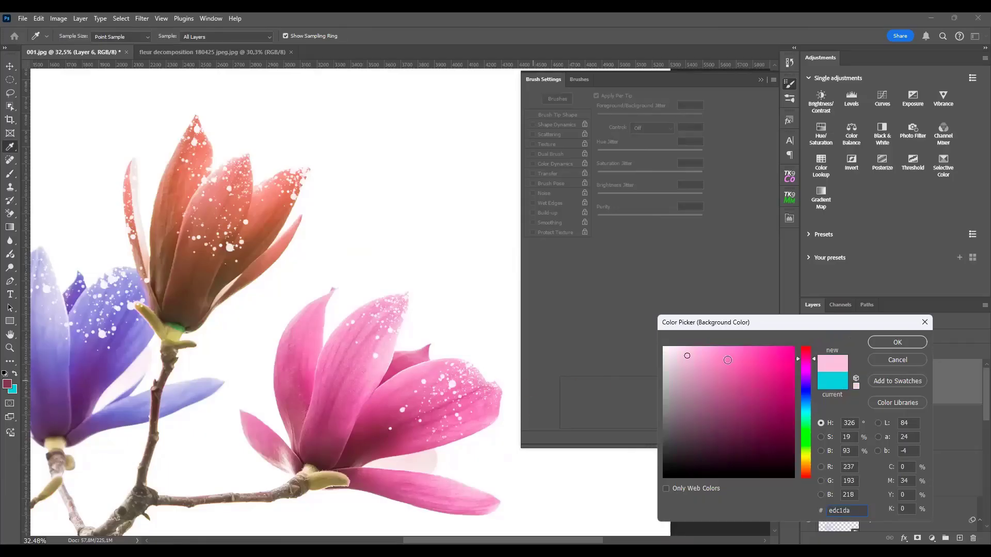
left_click(378, 369)
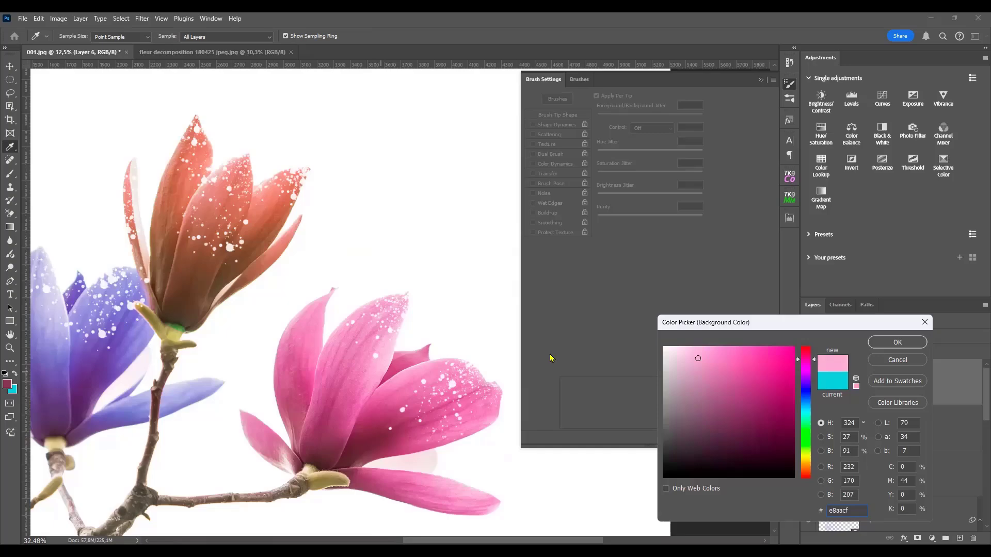
left_click(897, 342)
key("b")
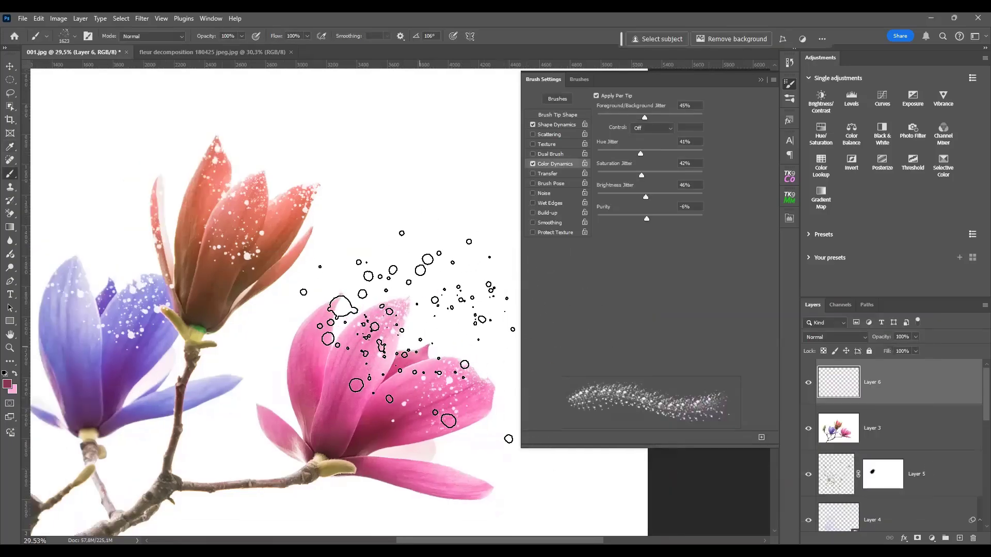
Paint splatters above the pink flower's tips on Layer 6, reducing the brush size to 1142 px
scroll(421, 320, "down", 1)
left_click_drag(426, 356, 322, 340)
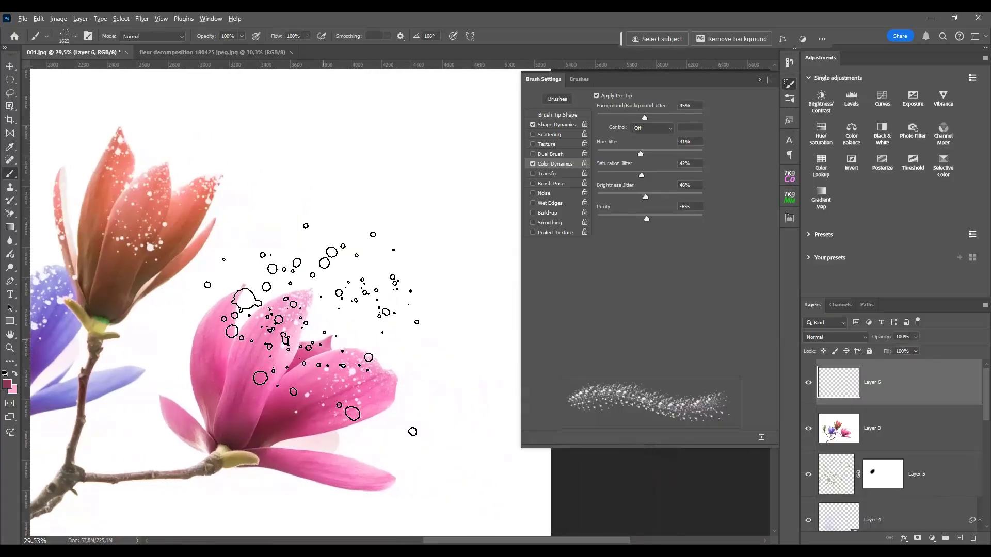
key("bracketleft")
mouse_move(332, 287)
left_mouse_down()
mouse_move(387, 270)
mouse_move(409, 320)
mouse_move(409, 288)
mouse_move(377, 398)
mouse_move(410, 299)
left_mouse_up()
key("bracketleft")
key("bracketleft")
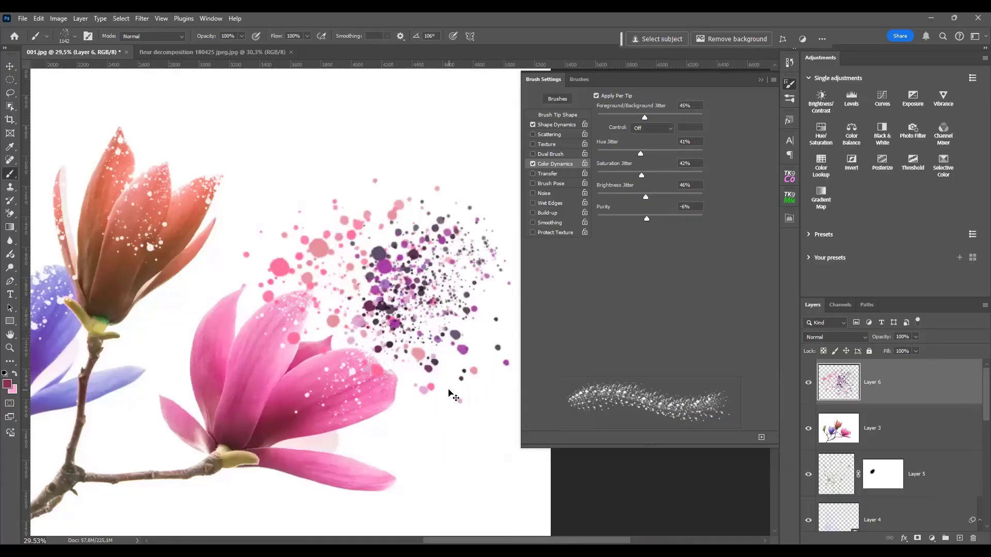
Undo the dark purple splatters and restamp variations beside the pink flower, keeping a grey and a purple splatter
key("ctrl+z")
key("ctrl+z")
mouse_move(370, 340)
left_mouse_down()
mouse_move(400, 349)
mouse_move(464, 418)
mouse_move(392, 330)
left_mouse_up()
key("ctrl+z")
left_click(440, 265)
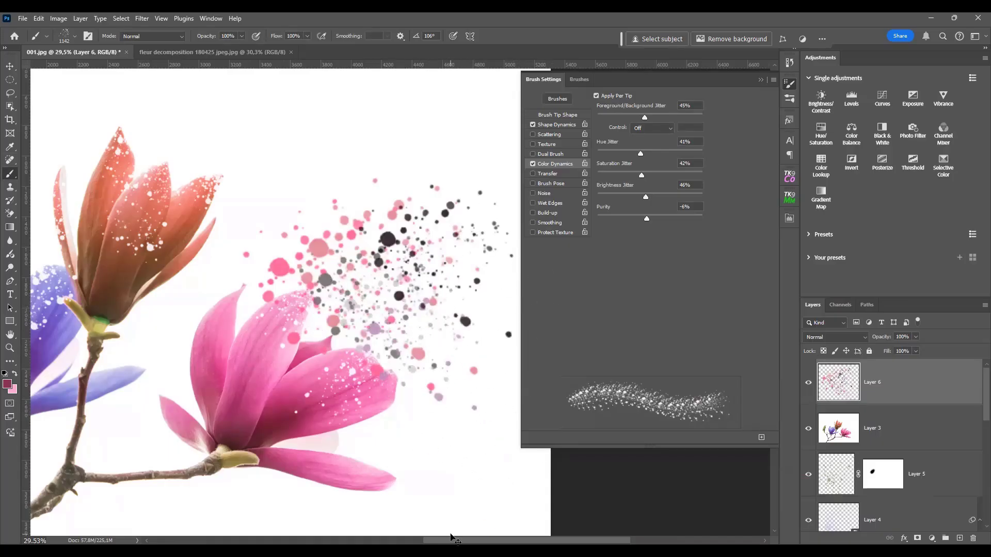
key("ctrl+z")
left_click(363, 258)
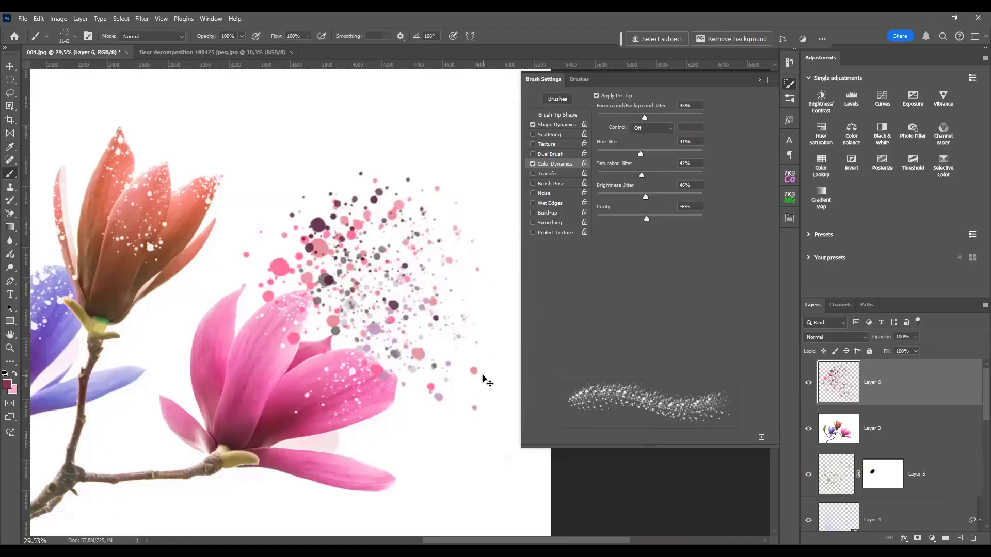
key("ctrl+z")
left_click(437, 293)
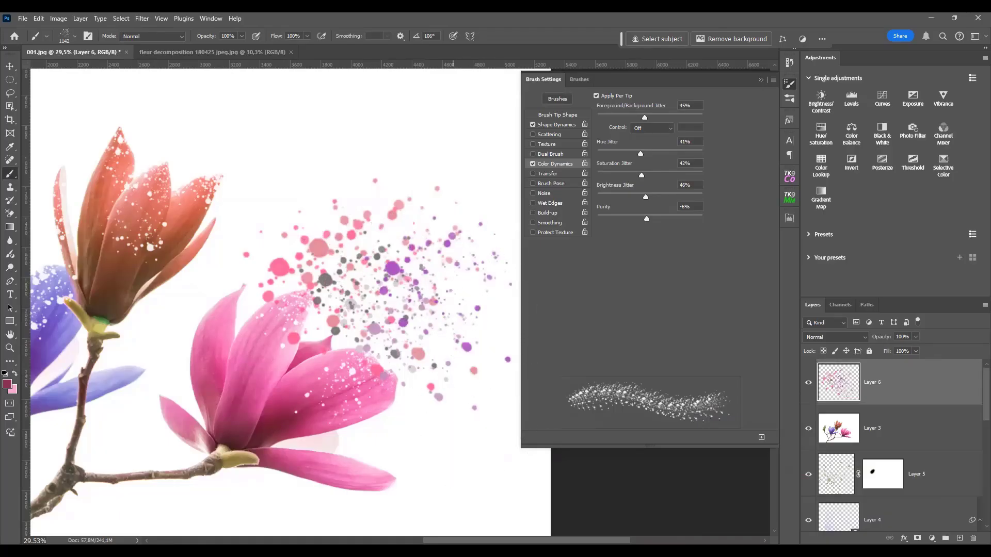
Add a new layer above Layer 6 and set the brush tip angle to -20°
scroll(297, 335, "down", 2)
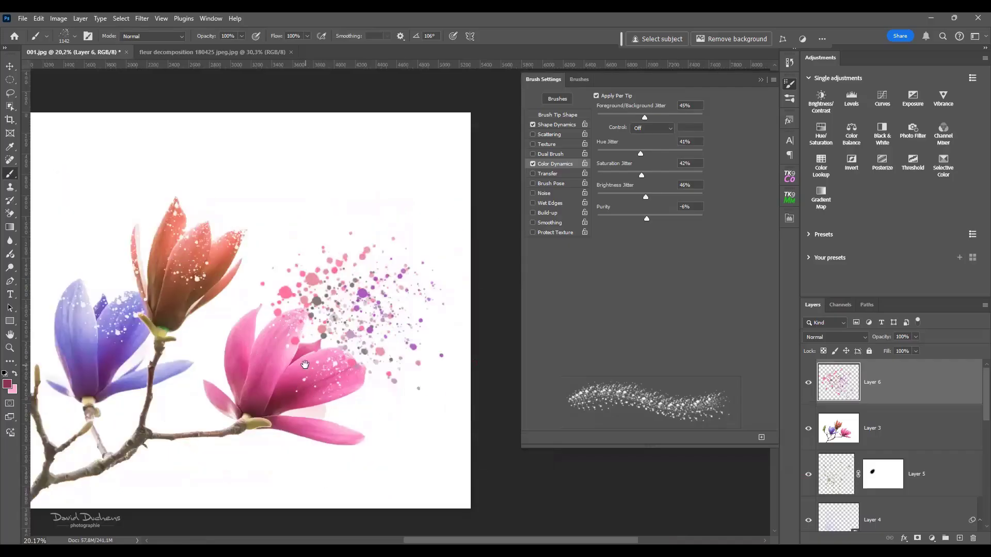
left_click_drag(305, 365, 367, 370)
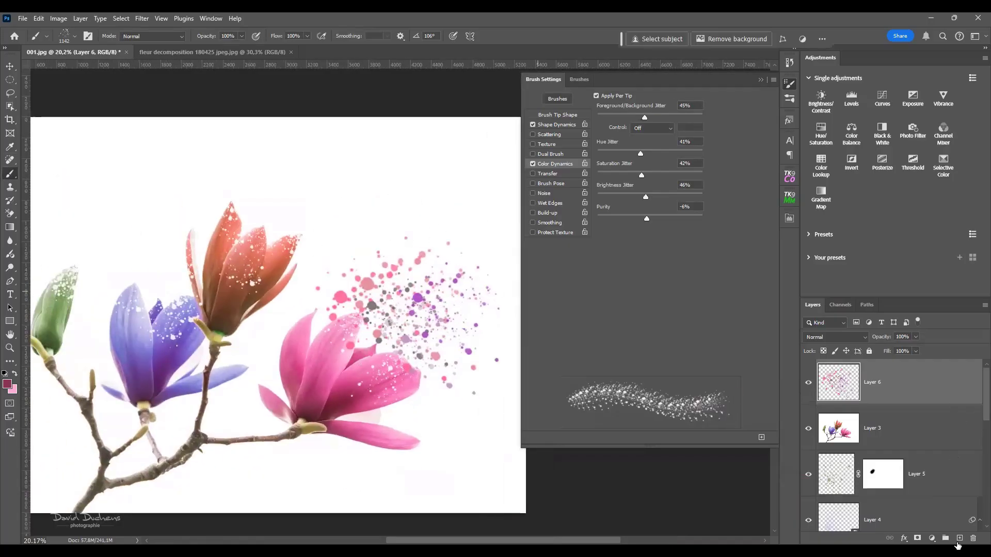
left_click(959, 538)
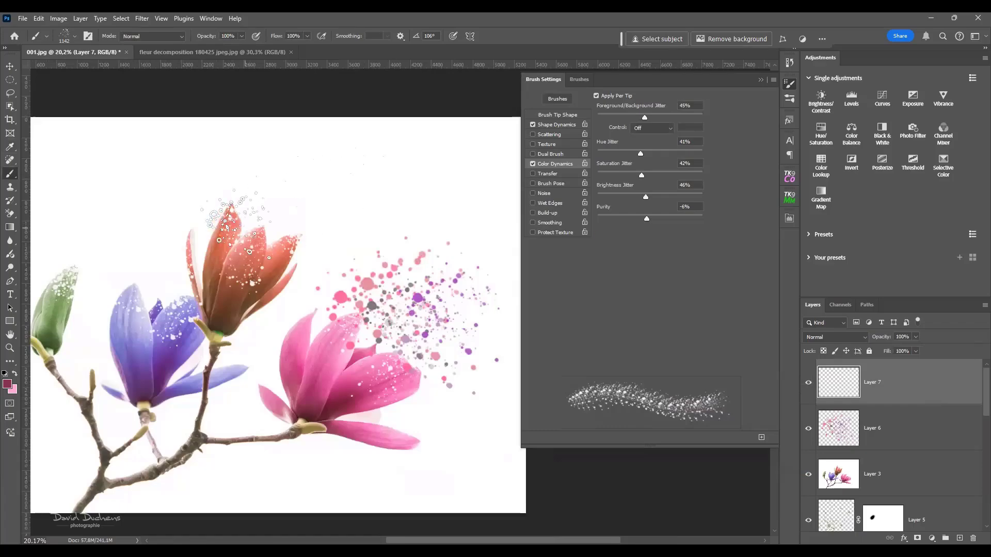
scroll(232, 222, "up", 1)
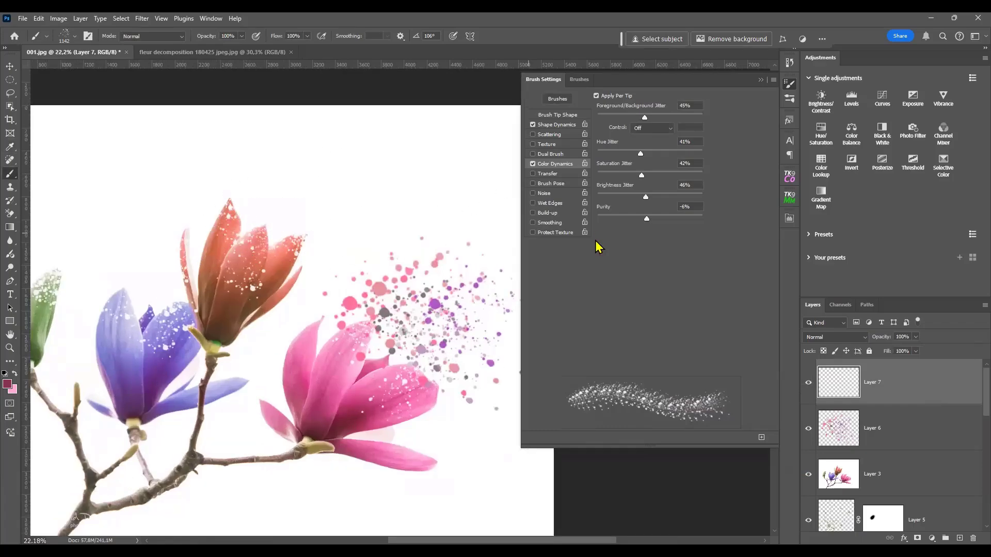
left_click(552, 117)
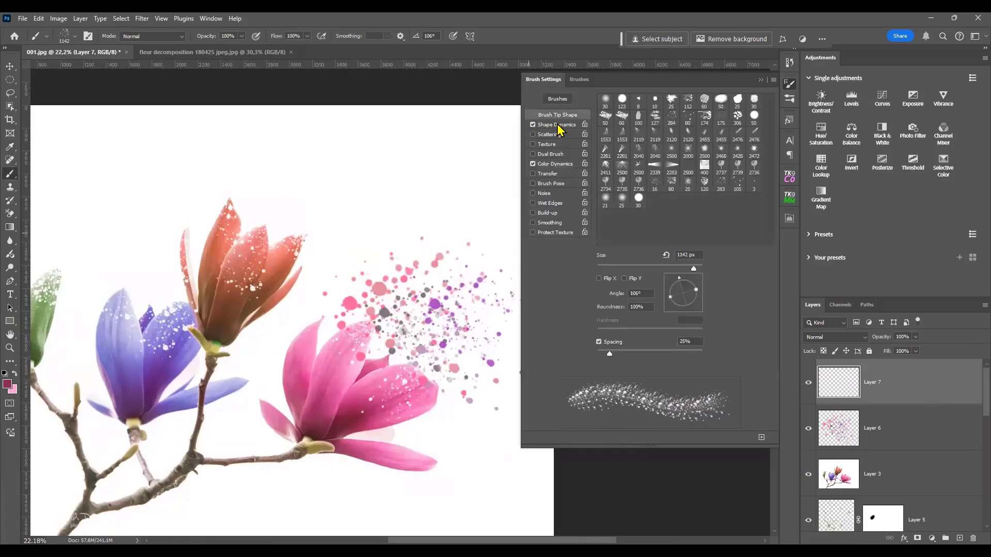
left_click(556, 124)
left_click(557, 116)
mouse_move(679, 284)
left_mouse_down()
mouse_move(695, 284)
mouse_move(706, 302)
left_mouse_up()
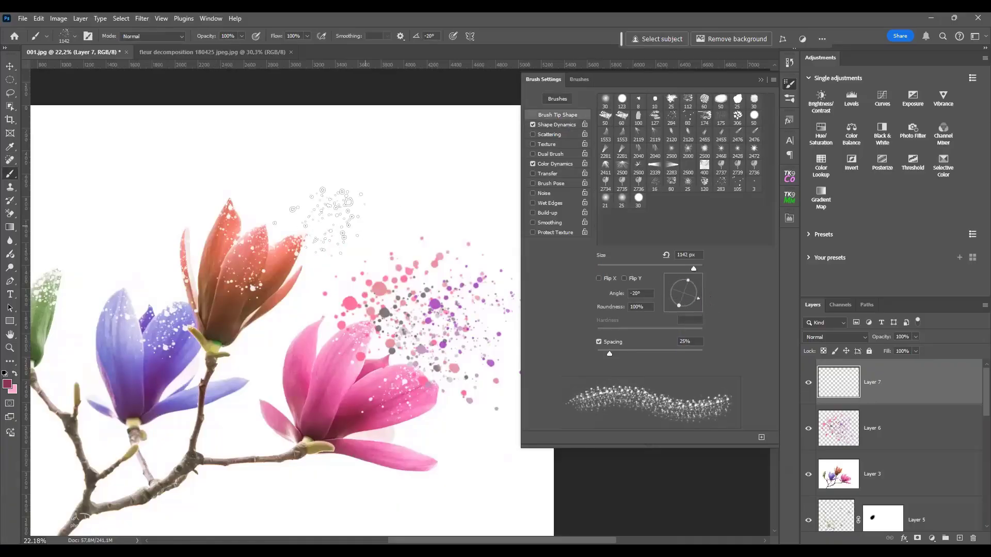
Sample the orange flower for dark brown #6a432c as the foreground color and light orange-red #de8476 as the background color
left_click(7, 384)
left_click(232, 299)
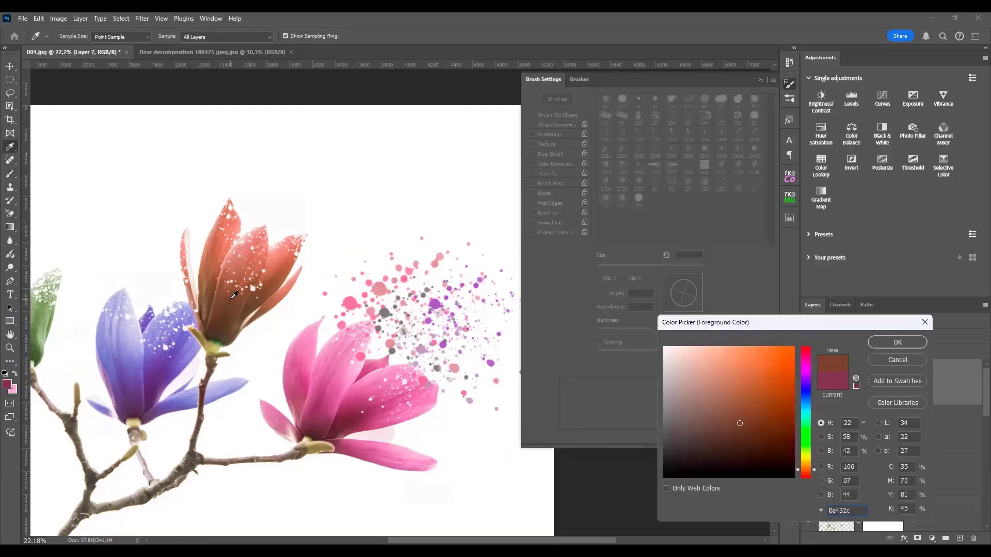
left_click(878, 345)
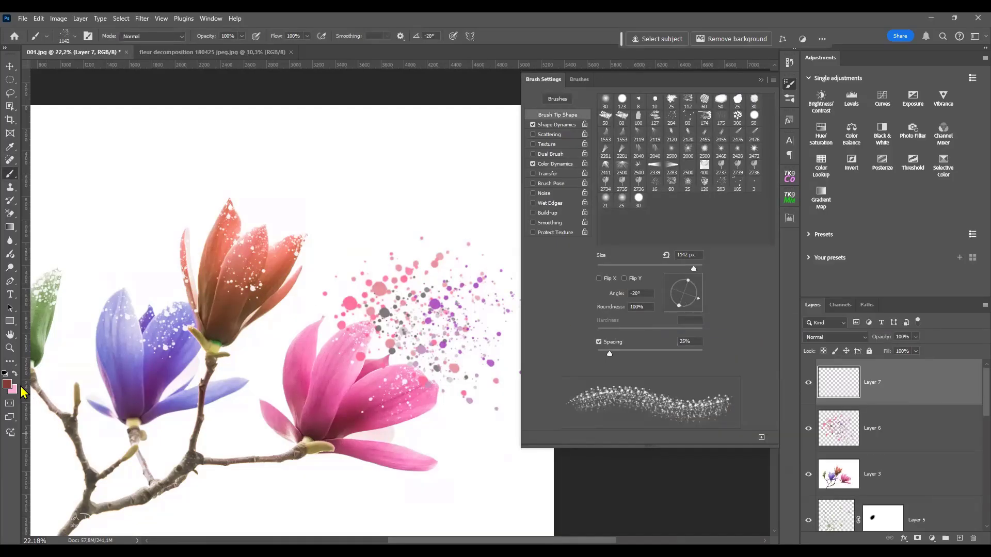
left_click(12, 391)
left_click(282, 251)
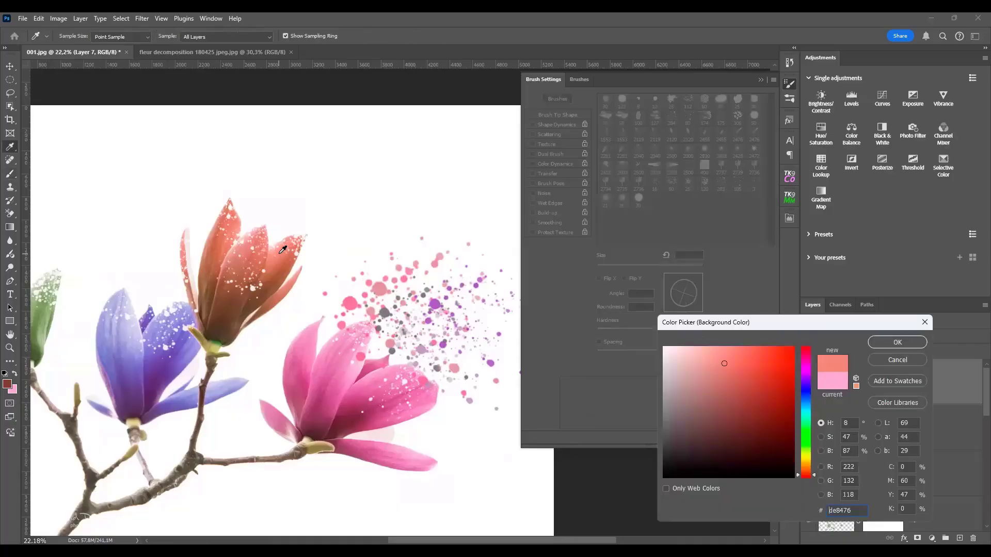
key("Return")
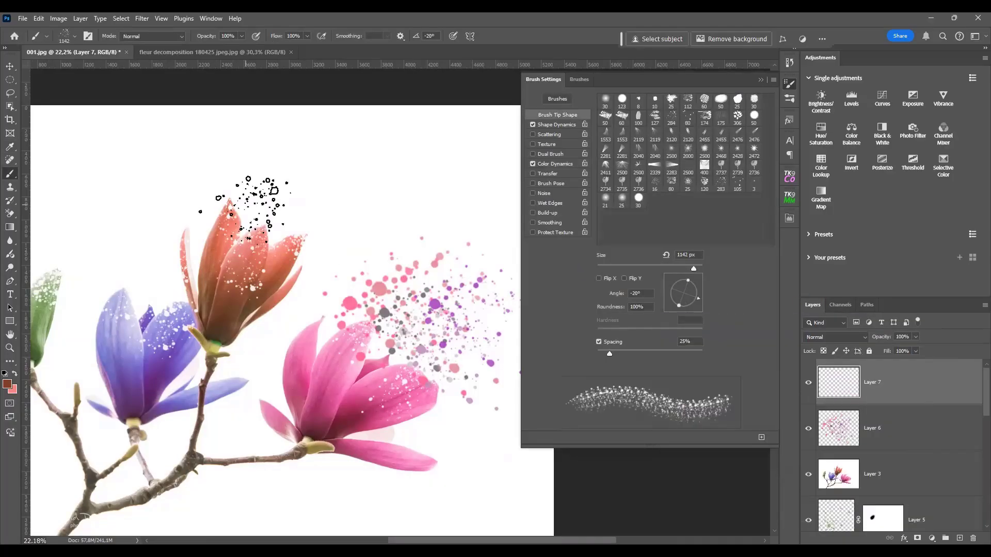
Set the brush tip angle to 133° and size to 2079 px, stamp a test splatter above the orange flower, and undo it
mouse_move(680, 289)
left_mouse_down()
mouse_move(690, 281)
mouse_move(670, 283)
left_mouse_up()
mouse_move(372, 194)
left_mouse_down()
mouse_move(258, 201)
mouse_move(284, 185)
left_mouse_up()
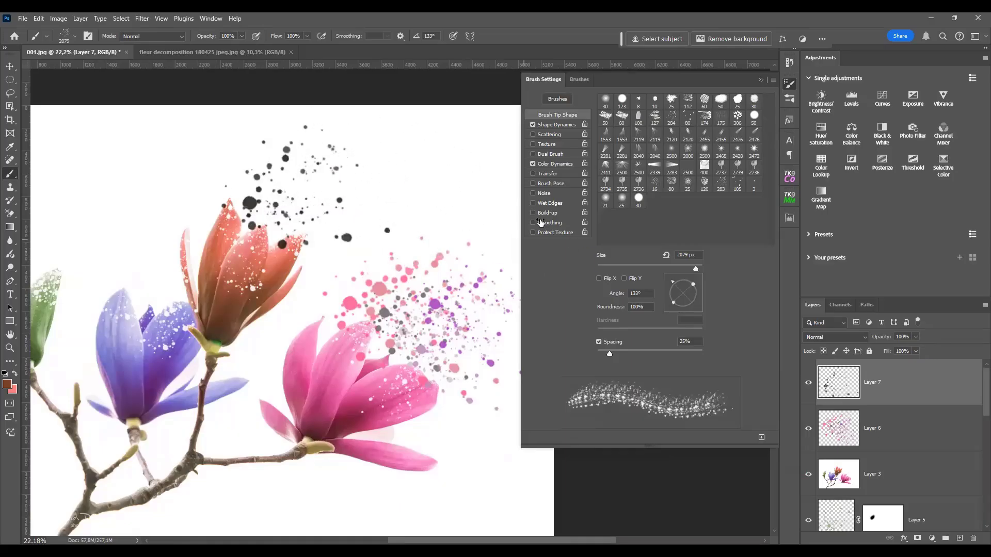
key("ctrl+z")
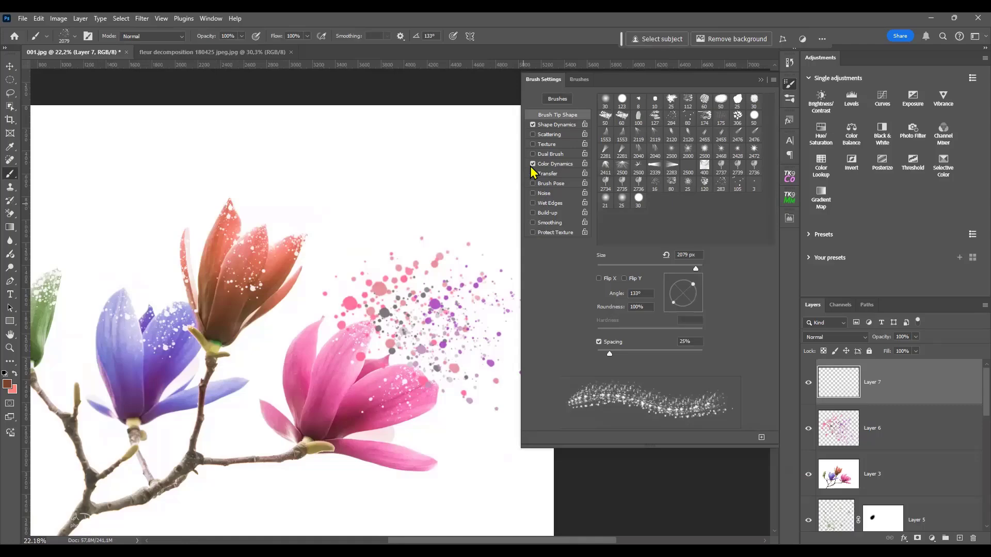
Turn off Color Dynamics, stamp test splatters in dark brown above the orange flower, and undo them
left_click(533, 164)
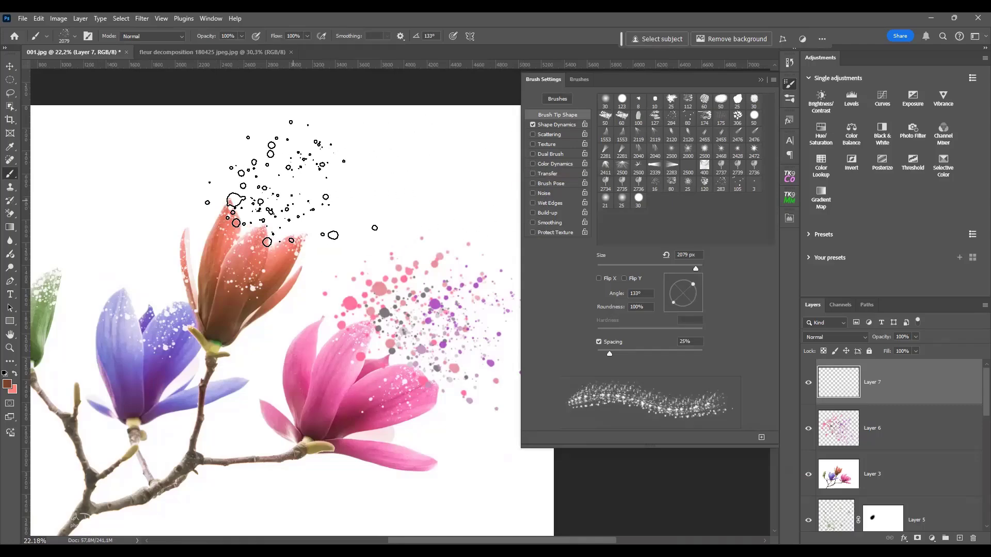
left_click(289, 181)
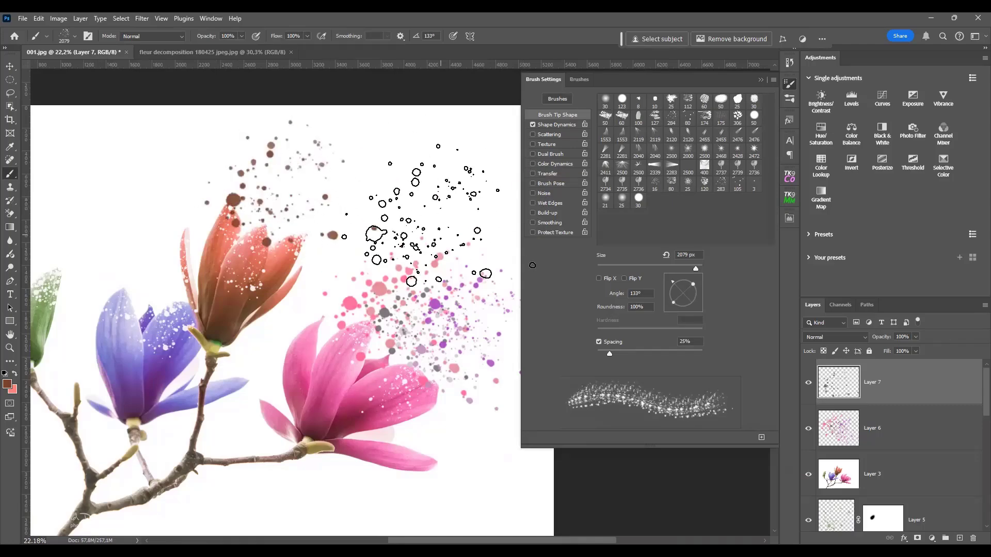
mouse_move(432, 216)
left_mouse_down()
mouse_move(291, 256)
mouse_move(317, 199)
mouse_move(364, 177)
mouse_move(386, 265)
left_mouse_up()
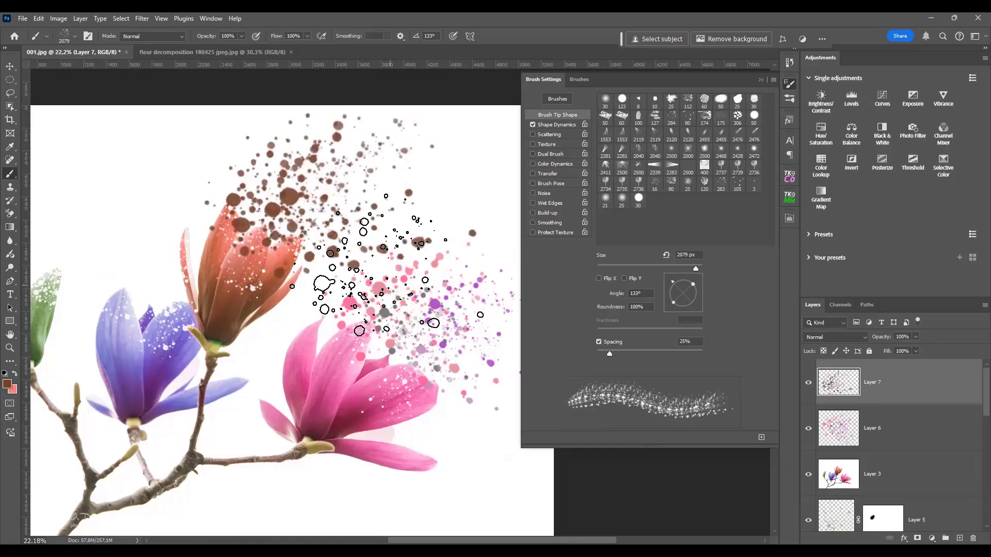
key("ctrl+z")
key("ctrl+z")
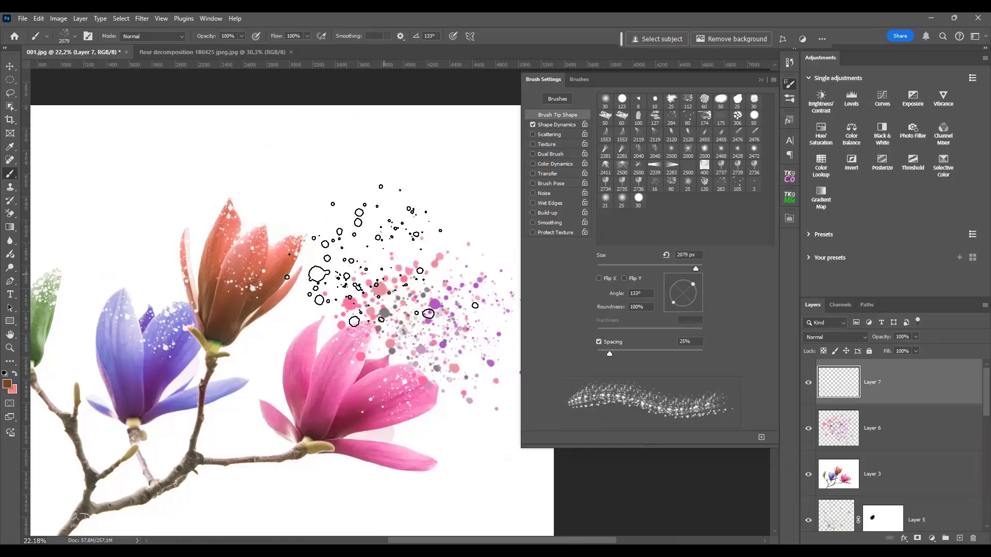
Sample light orange-red #c97768 from the orange flower as the foreground color and stamp a splatter above the flower
left_click(8, 389)
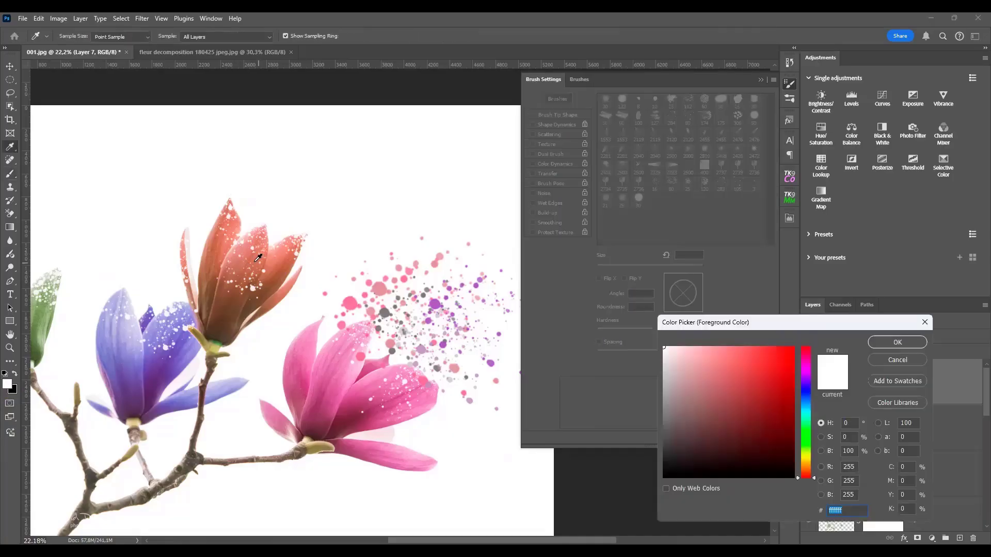
left_click(248, 255)
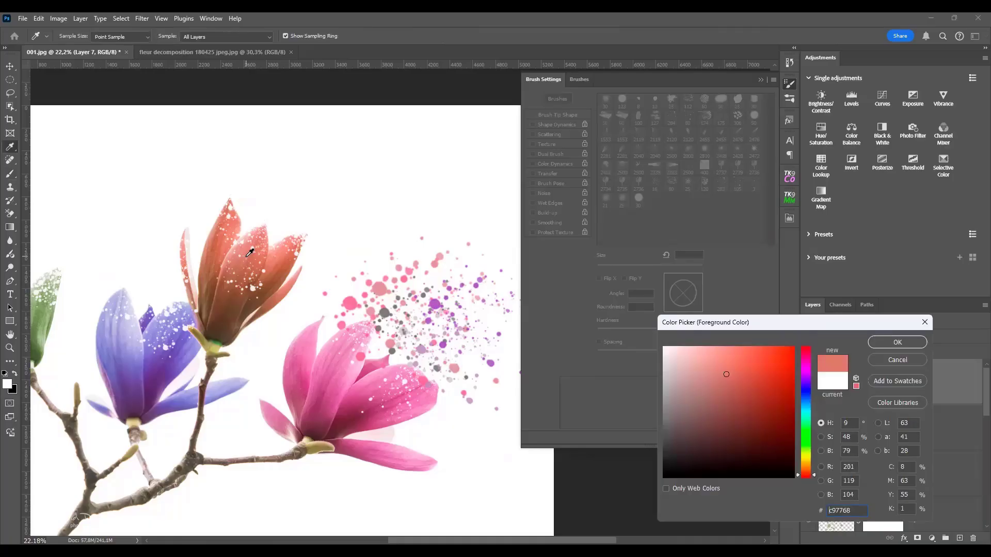
left_click(879, 341)
left_click(309, 186)
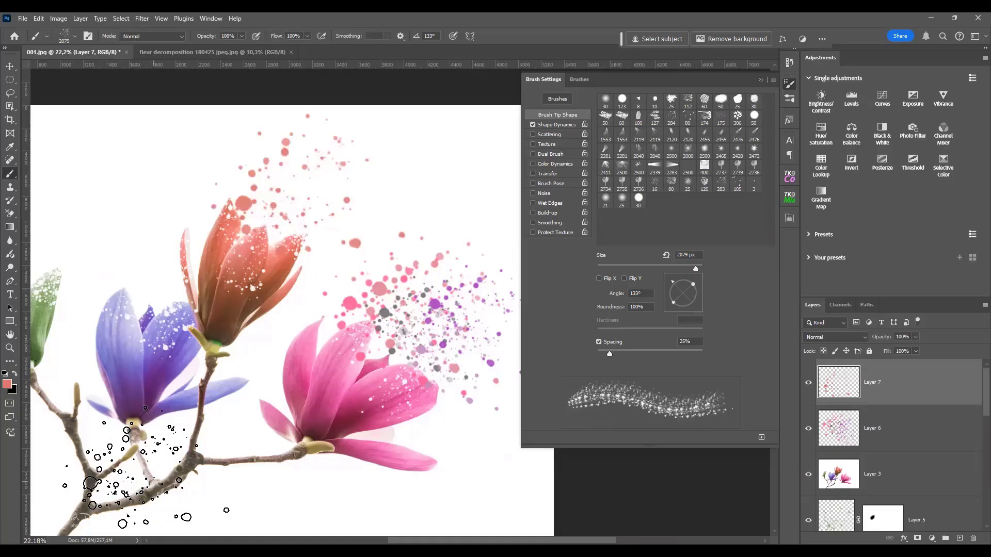
Sample the darker orange-red #a9644d from the orange flower as the foreground color
left_click(8, 385)
left_click(245, 271)
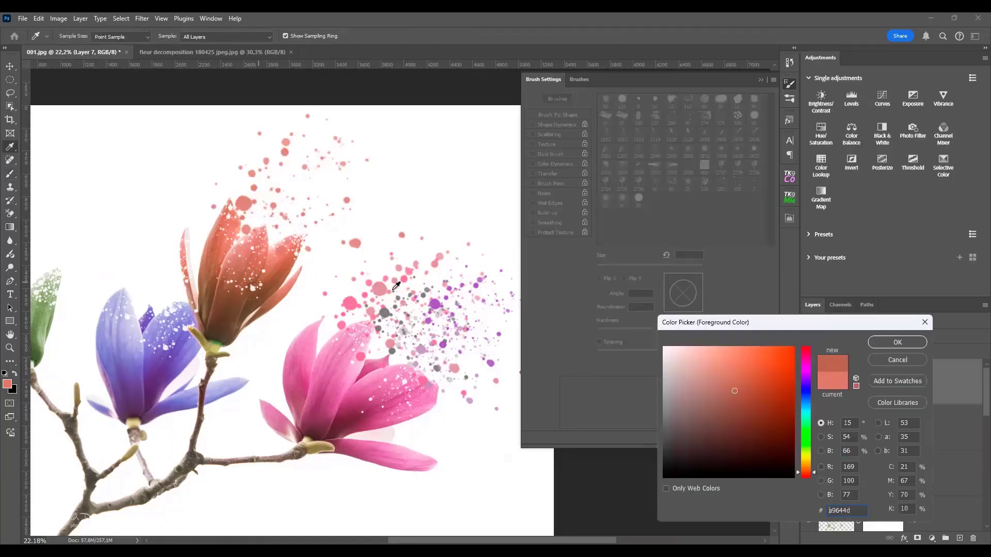
left_click(909, 344)
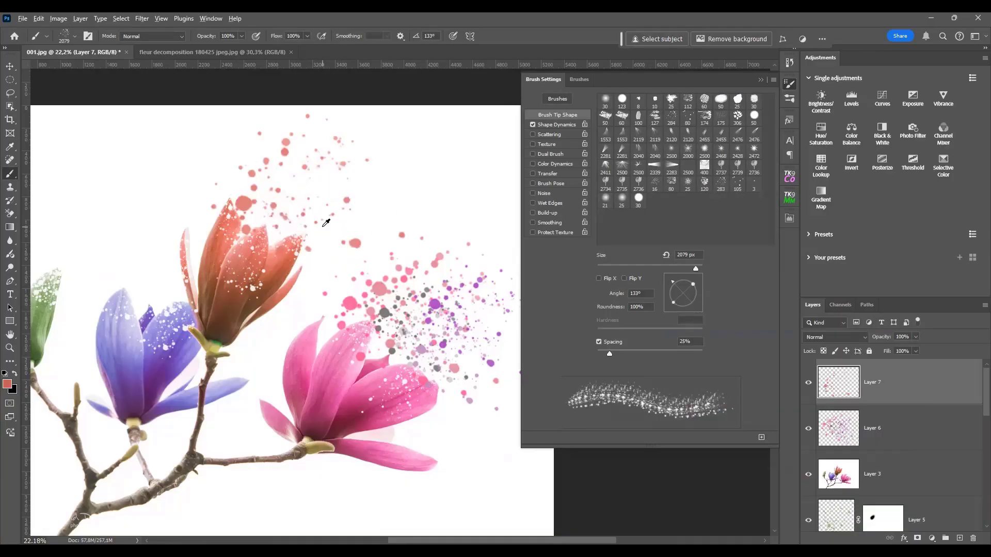
Stamp darker orange-red splatters above the orange flower with the brush at 1322 px and undo the extra stamps
left_click(360, 217)
left_click(362, 203)
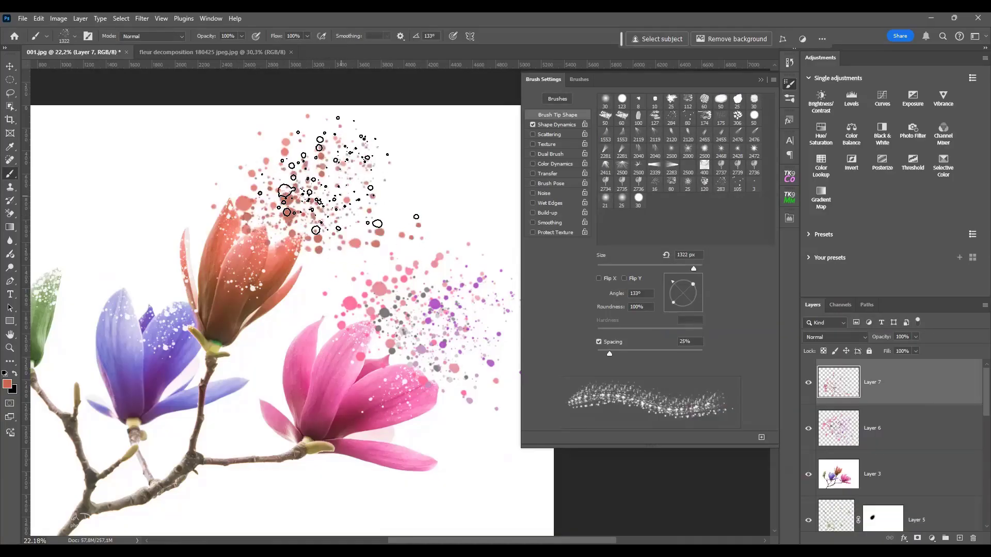
right_click(487, 309, "alt")
key("ctrl+z")
key("ctrl+z")
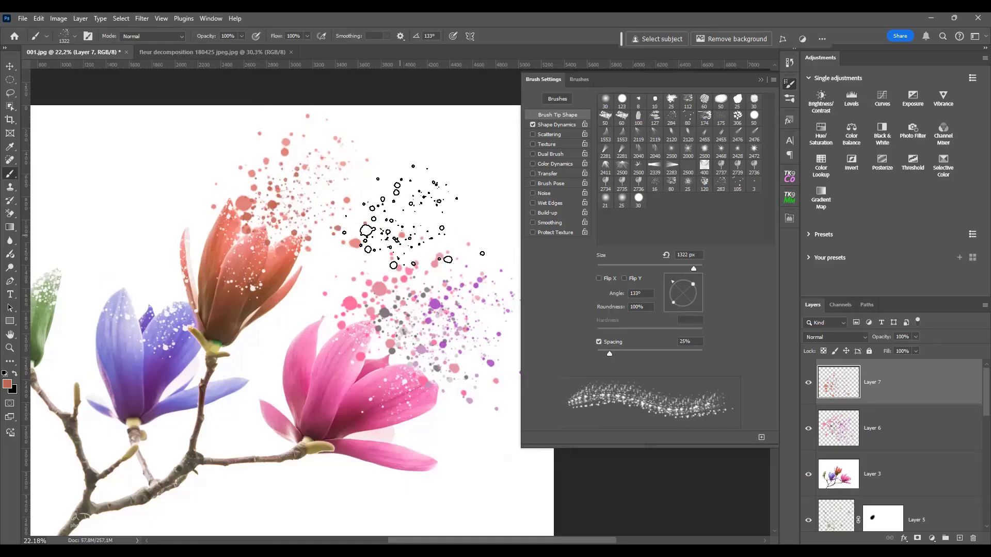
Turn on Color Dynamics, paint a multicolored test stroke of 2522 px splatters over the green, blue and orange flowers, and undo it
left_click(533, 164)
scroll(329, 278, "down", 2)
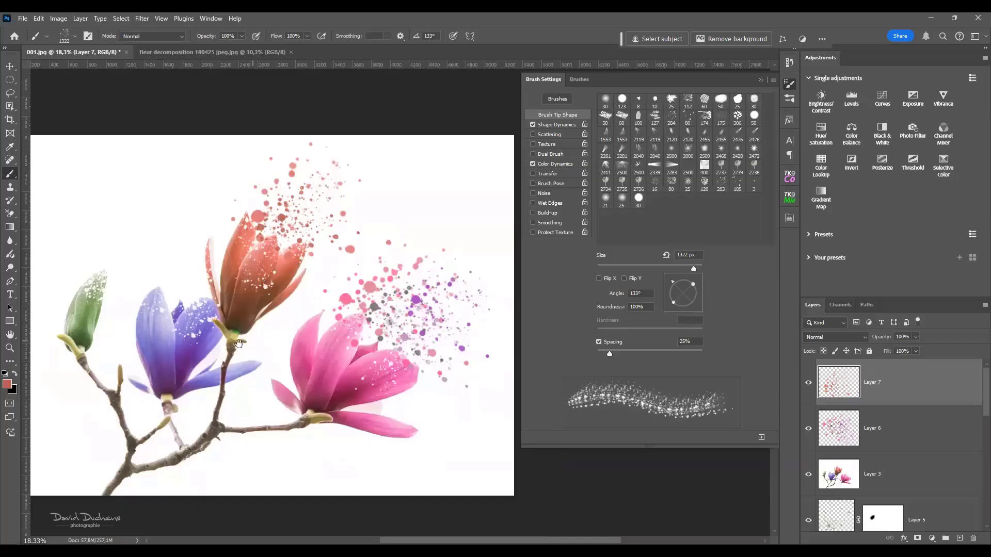
left_click_drag(239, 344, 339, 386)
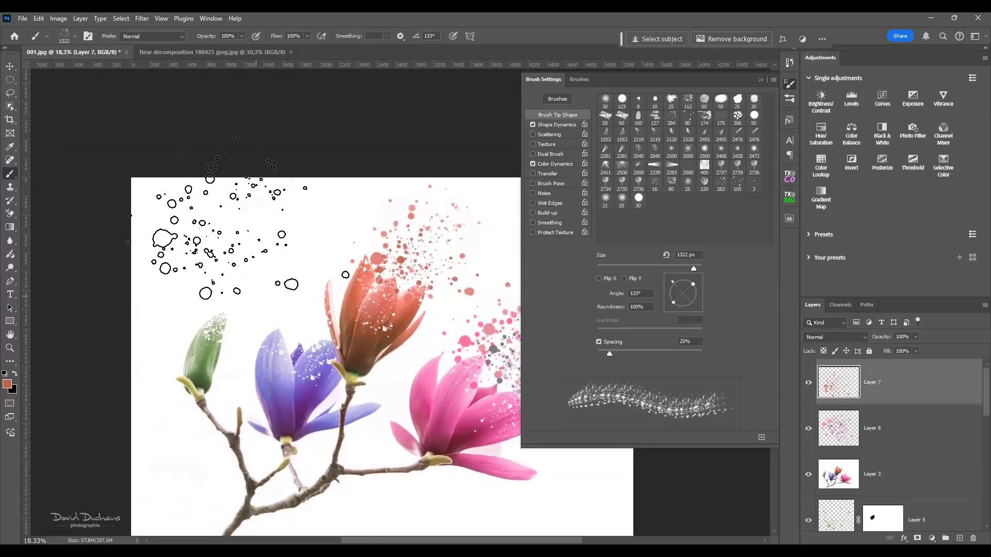
mouse_move(236, 218)
left_mouse_down()
mouse_move(206, 228)
mouse_move(289, 232)
mouse_move(269, 330)
mouse_move(325, 341)
mouse_move(182, 454)
mouse_move(155, 222)
mouse_move(160, 462)
left_mouse_up()
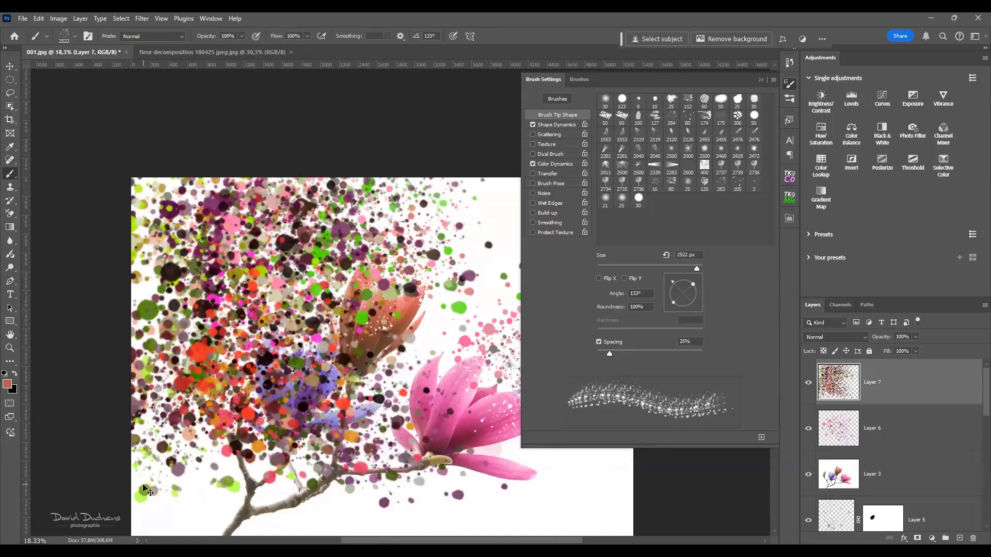
key("ctrl+z")
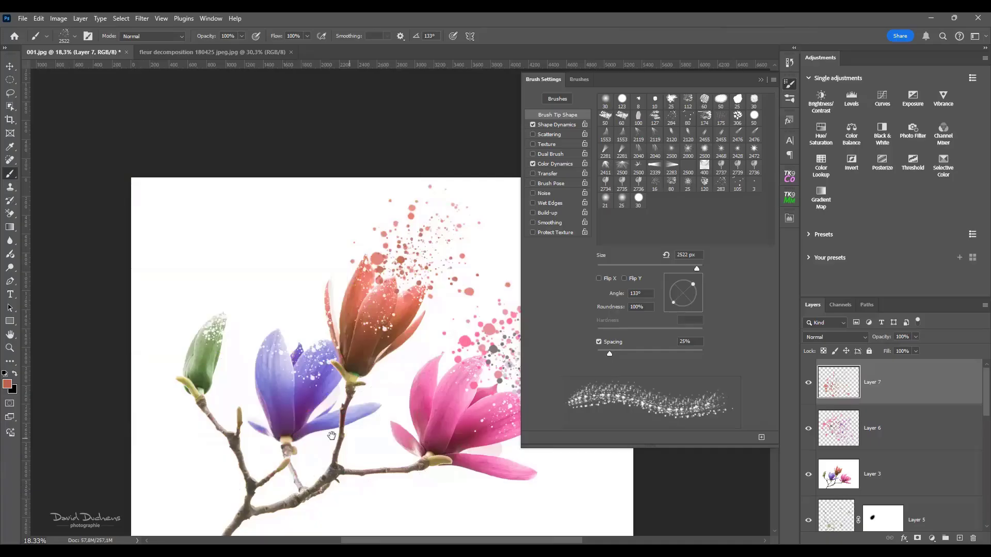
Add a new layer above Layer 7 and sample lavender from the blue flower for a 1551 px brush
left_click_drag(285, 499, 185, 453)
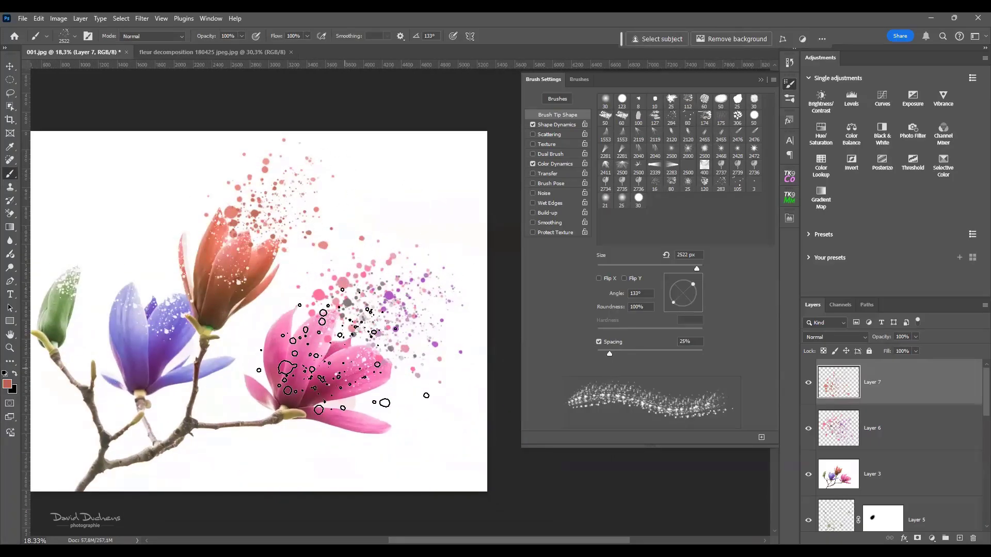
left_click_drag(373, 378, 438, 398)
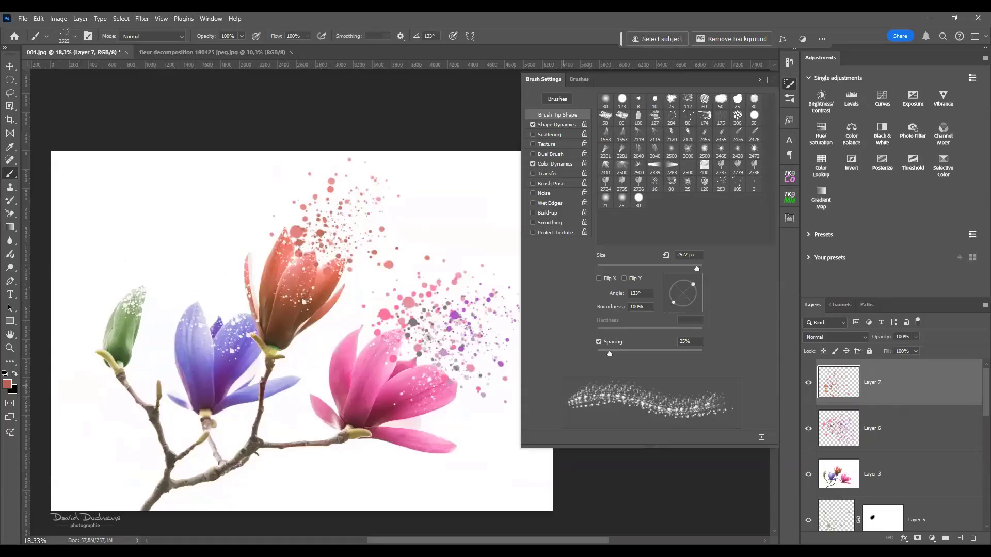
left_click(959, 539)
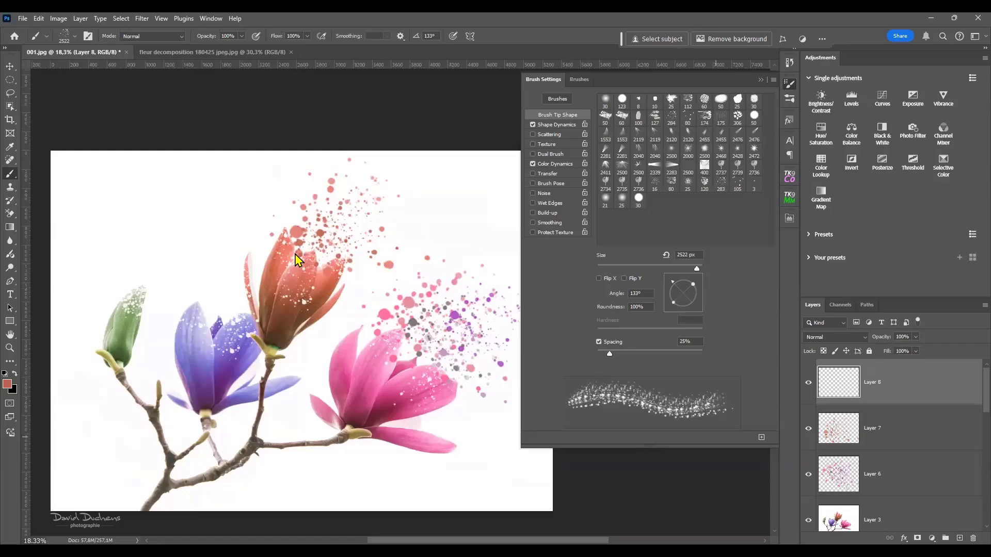
left_click(194, 310, "alt")
left_click_drag(195, 310, 227, 320)
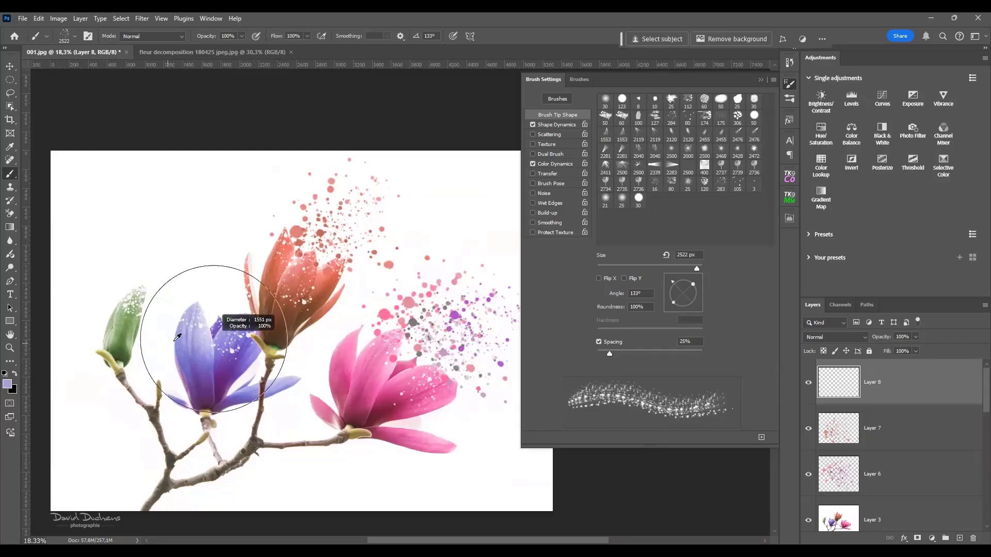
Try two splatter stamps above the blue flower with the 133° tip angle and undo them
left_click(207, 288)
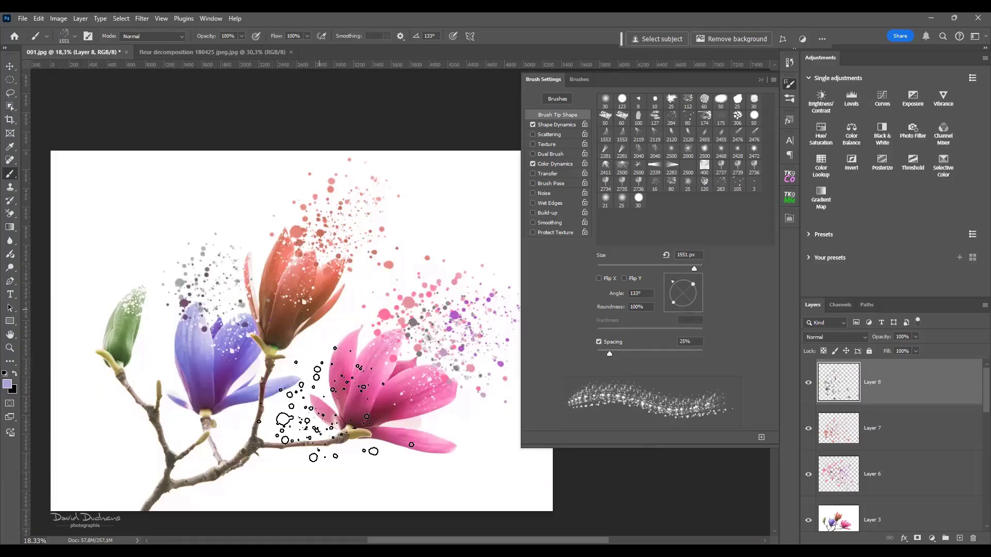
key("ctrl+z")
left_click(212, 300)
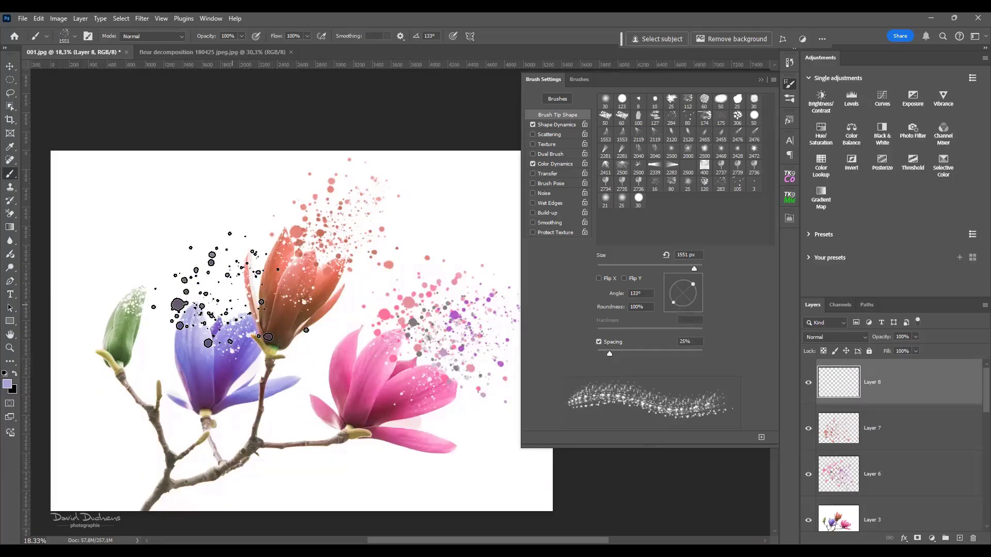
key("ctrl+z")
Set the brush tip angle to -116°, stamp a test splatter above the blue flower, and undo it
mouse_move(675, 302)
left_mouse_down()
mouse_move(673, 290)
mouse_move(680, 315)
left_mouse_up()
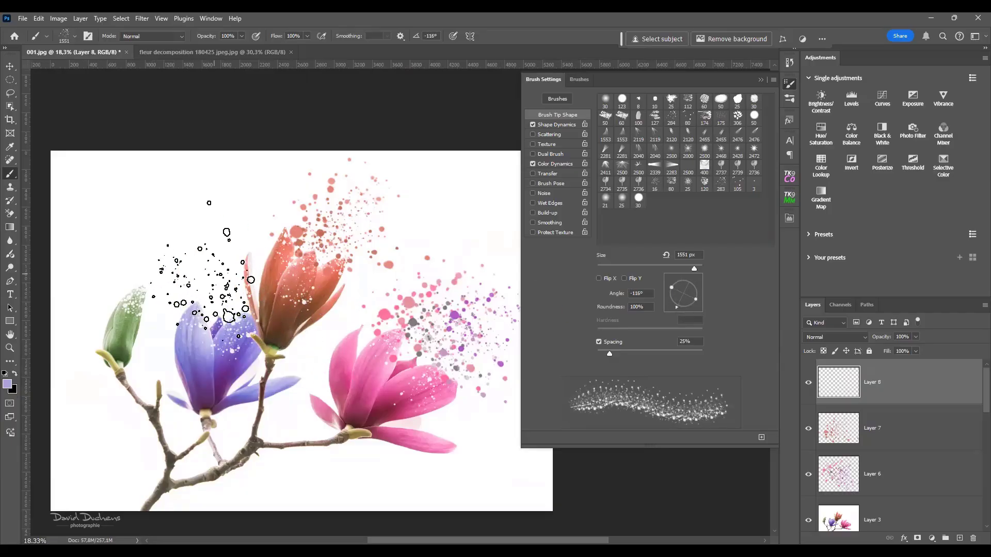
left_click(216, 289)
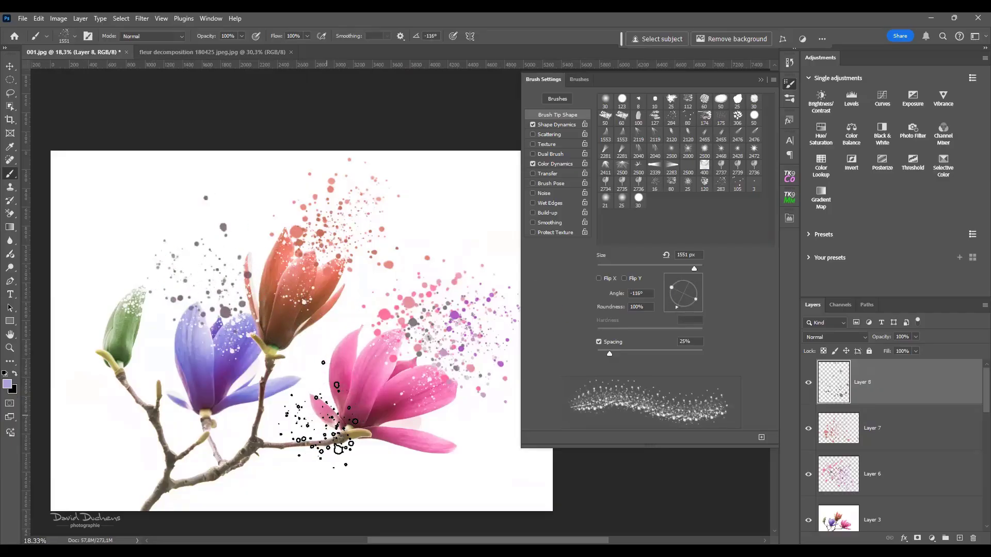
key("ctrl+z")
Sample the blue flower and lighten the foreground color to pale lavender #cbc9f7
left_click(8, 385)
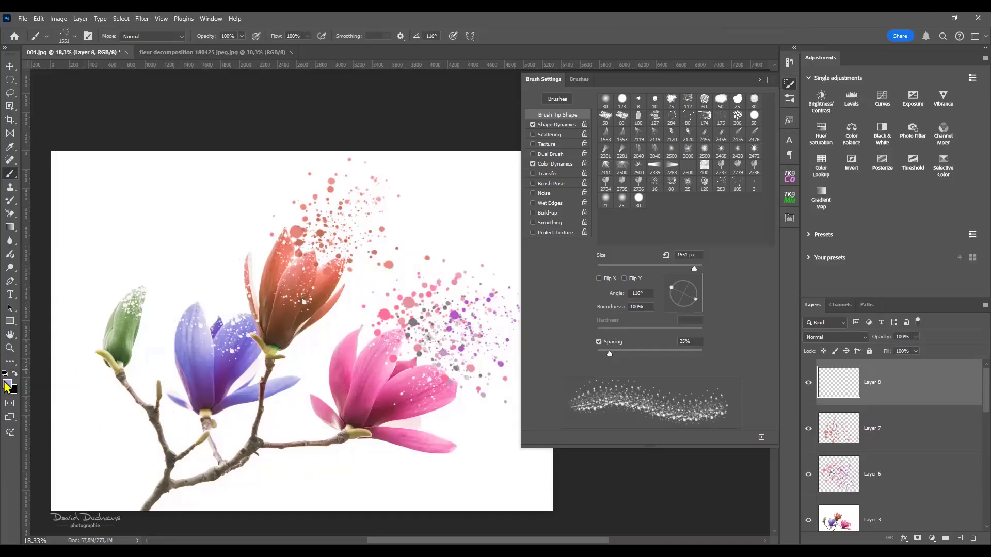
left_click(199, 339)
left_click_drag(685, 360, 688, 351)
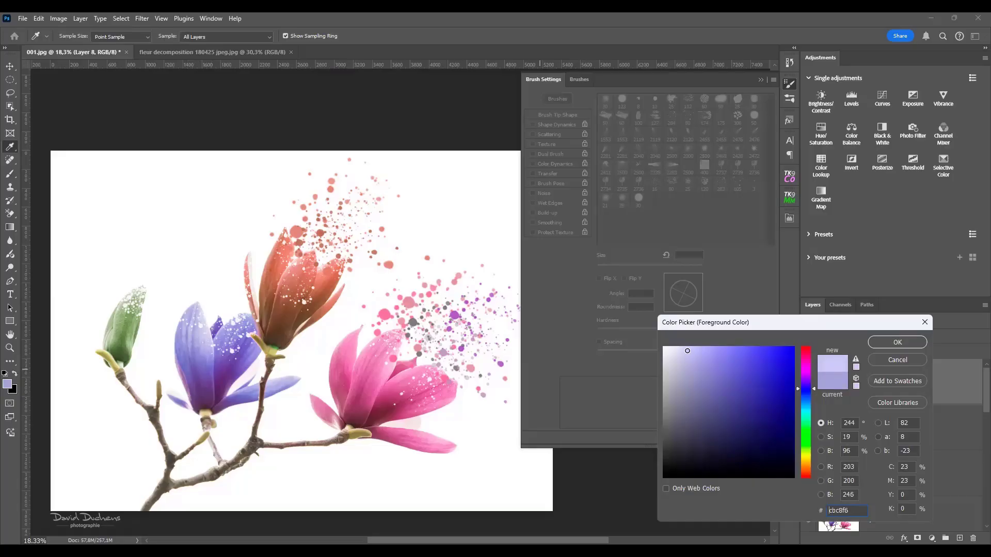
left_click(877, 343)
Stamp and undo a test splatter, turn off Color Dynamics, and stamp pale lavender splatters above the blue flower
mouse_move(268, 338)
left_mouse_down()
mouse_move(242, 322)
mouse_move(266, 343)
left_mouse_up()
mouse_move(273, 408)
left_mouse_down()
mouse_move(212, 330)
mouse_move(222, 343)
left_mouse_up()
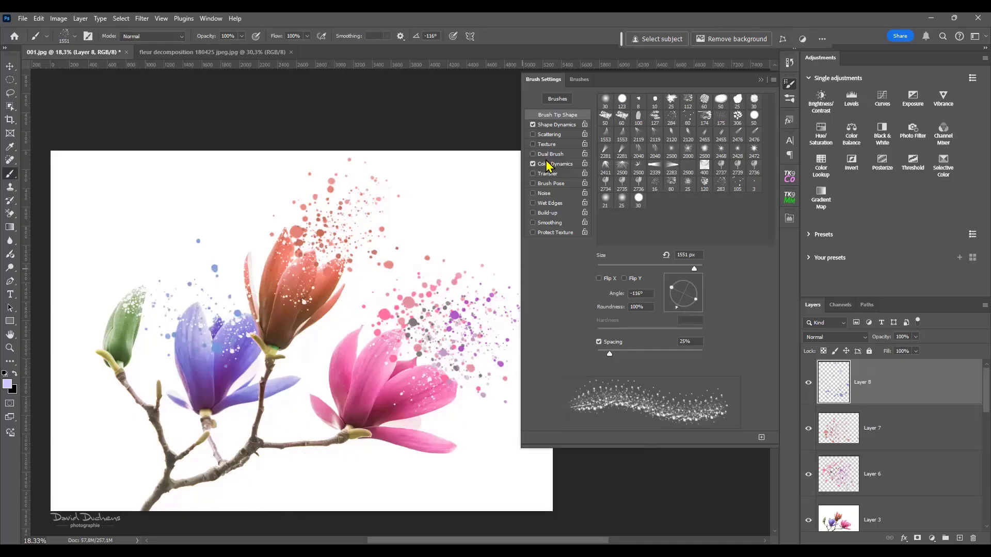
key("ctrl+z")
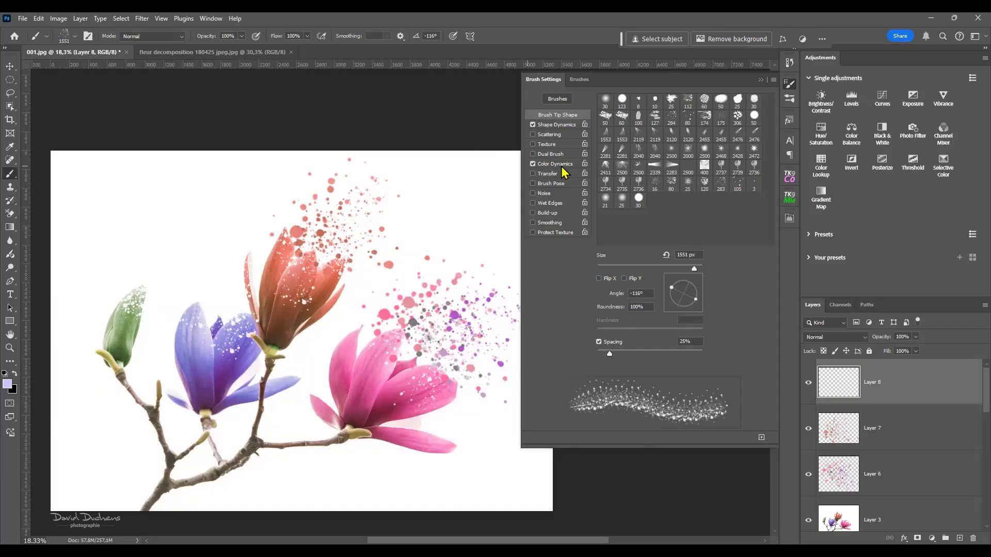
left_click(533, 163)
left_click_drag(220, 289, 223, 299)
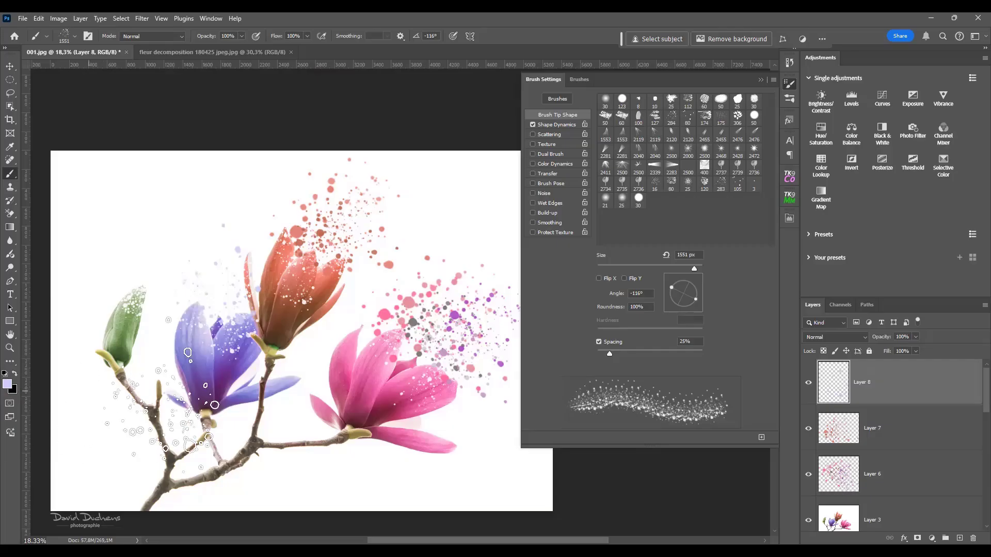
Darken the foreground color to a medium blue-violet and stamp splatters along the blue flower's tips with the brush at 624 px
left_click(7, 384)
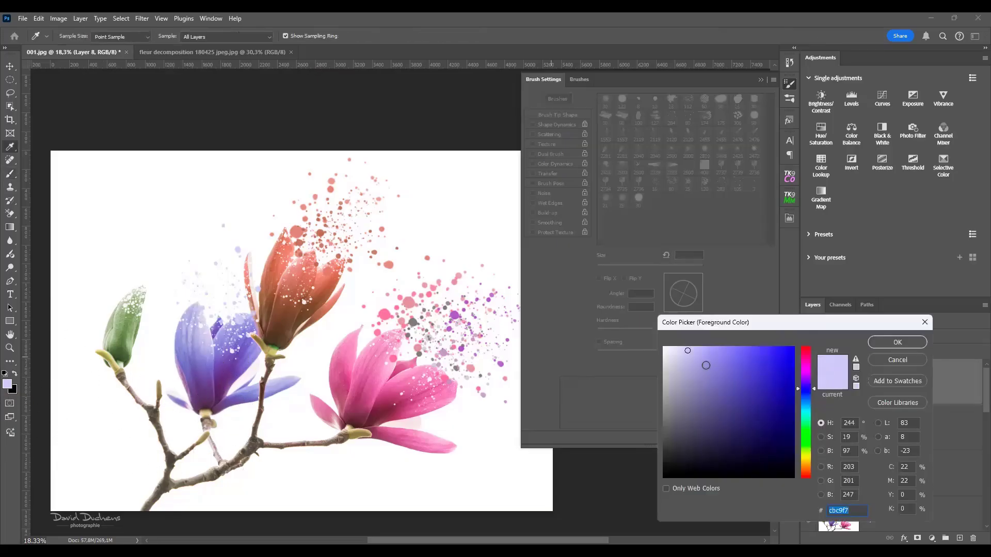
left_click(903, 346)
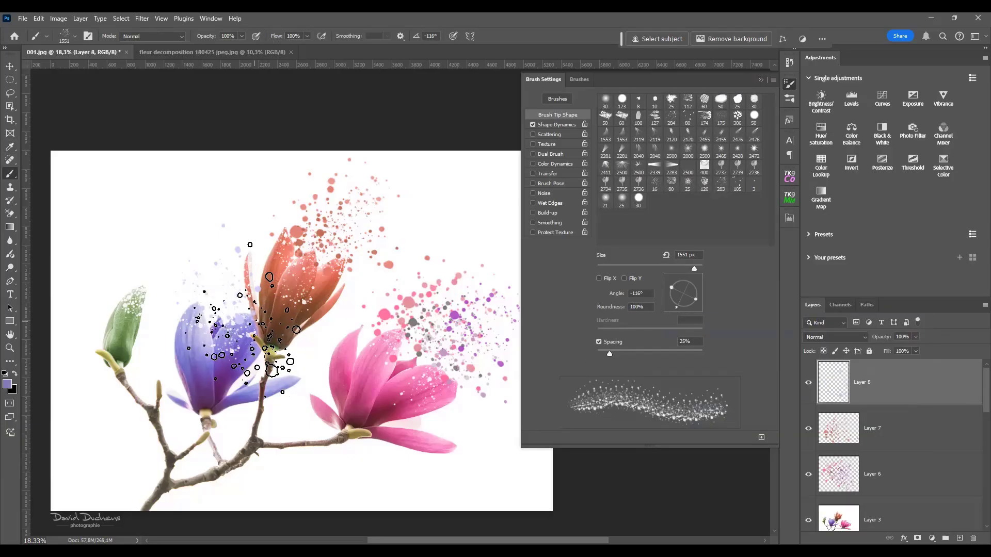
key("bracketleft")
key("bracketleft")
key("bracketleft")
key("bracketleft")
key("bracketleft")
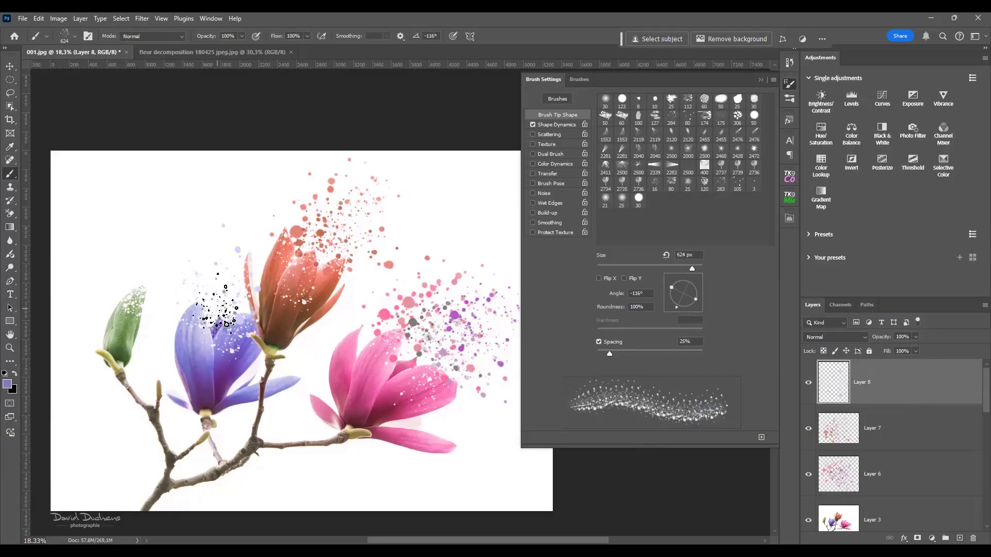
mouse_move(219, 309)
left_mouse_down()
mouse_move(253, 297)
mouse_move(204, 307)
left_mouse_up()
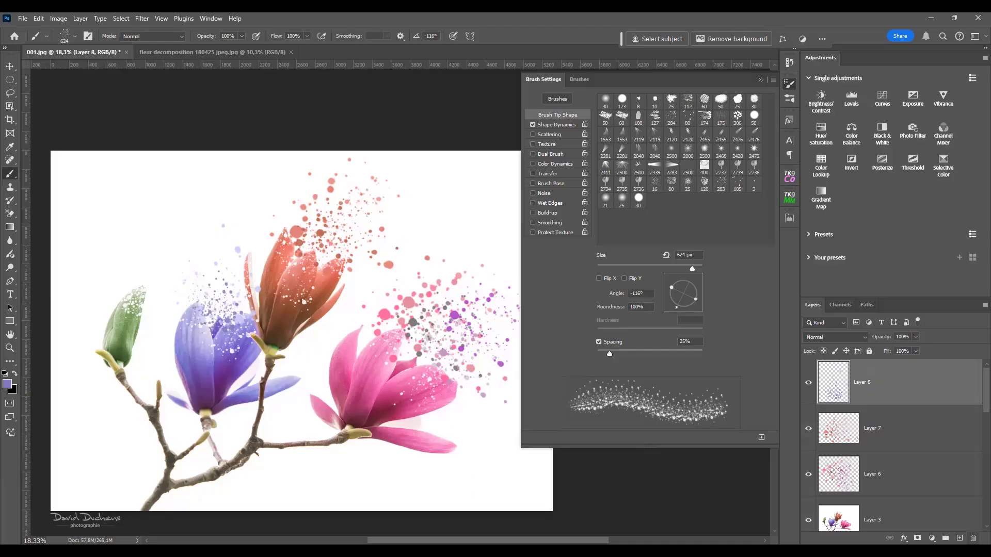
Add a new layer above Layer 8 and sample green from the bud as the foreground color
key("ctrl+shift+alt+n")
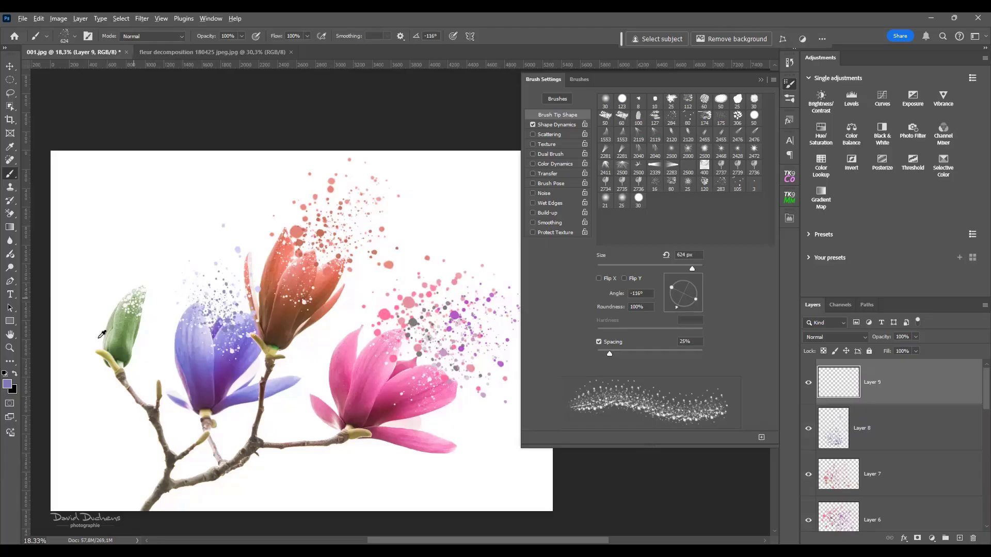
left_click(127, 309, "alt")
Set the brush size to 962 px and its tip angle to -174°, and stamp green splatters above the green bud
mouse_move(124, 331)
left_mouse_down()
mouse_move(134, 304)
mouse_move(155, 298)
left_mouse_up()
left_click_drag(676, 286, 666, 296)
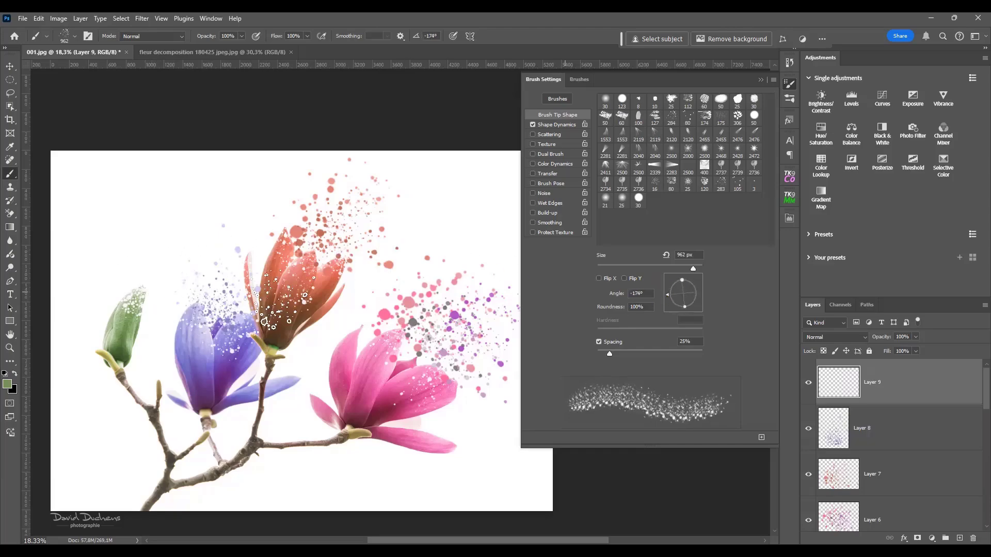
left_click(150, 279)
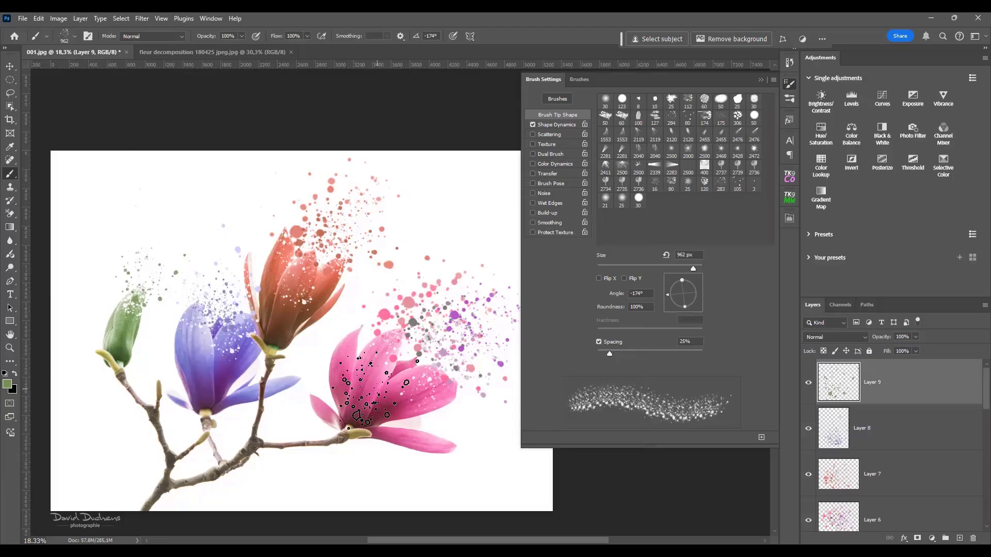
Switch to the soft round brush tip with Shape Dynamics off, and paint and undo a green test stroke at 226 px
left_click(605, 101)
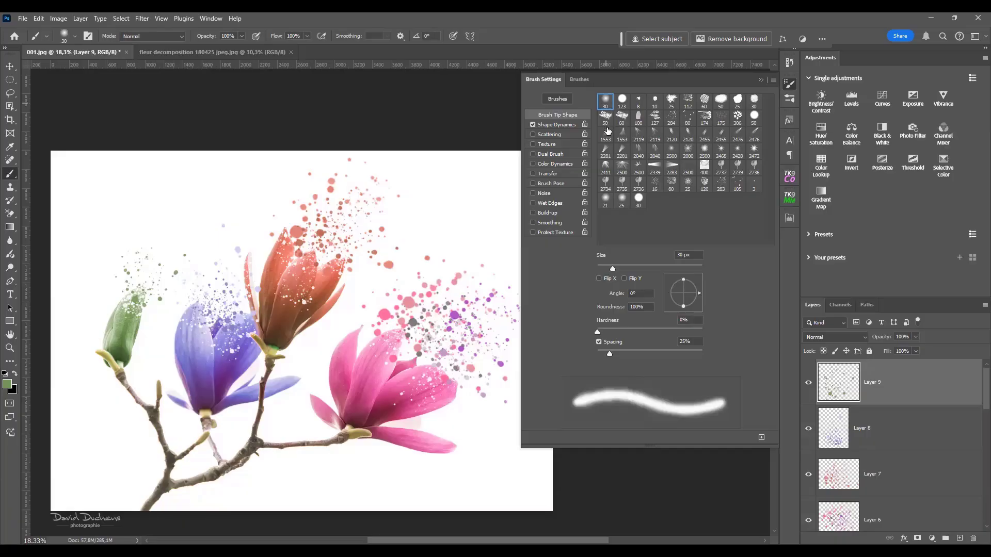
left_click(533, 125)
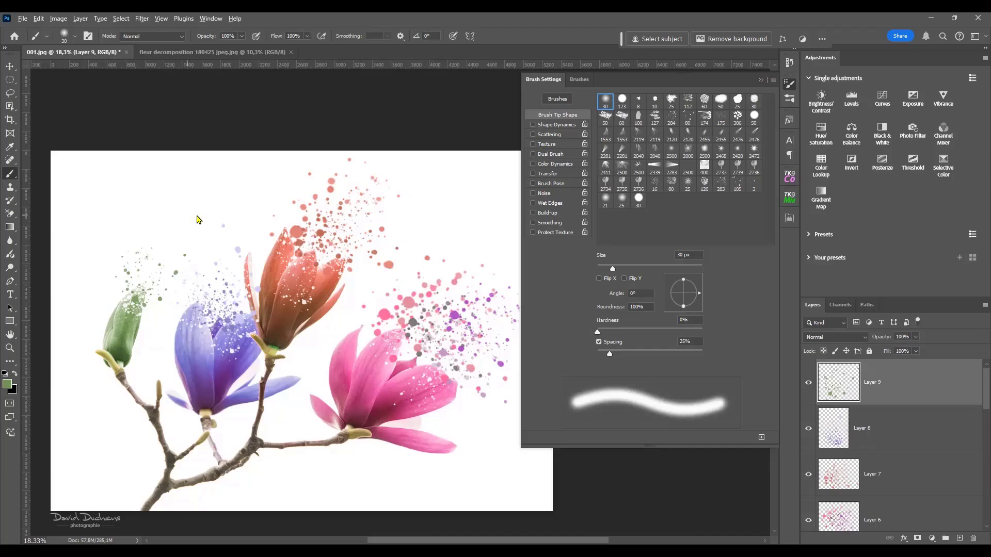
left_click_drag(126, 207, 300, 184)
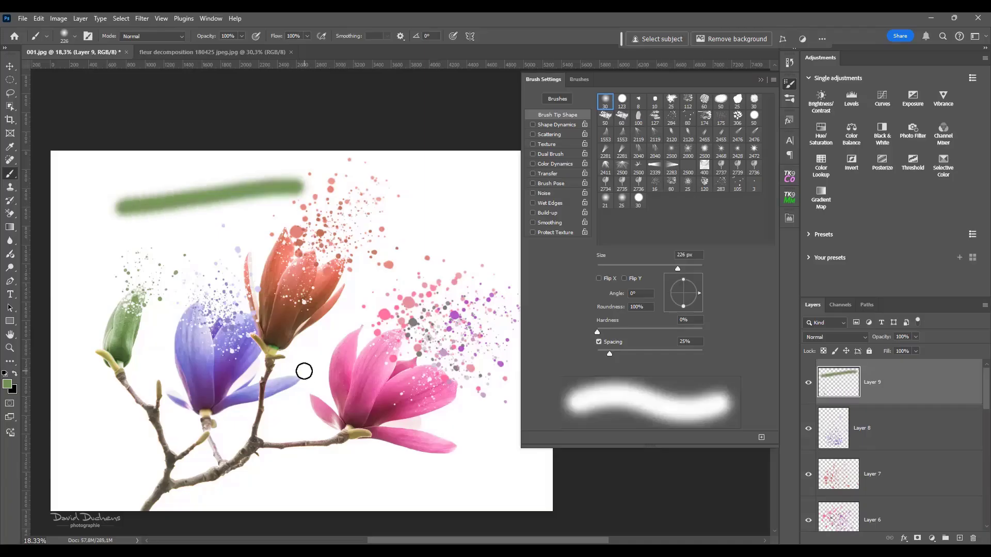
left_click(283, 286)
key("ctrl+z")
key("ctrl+z")
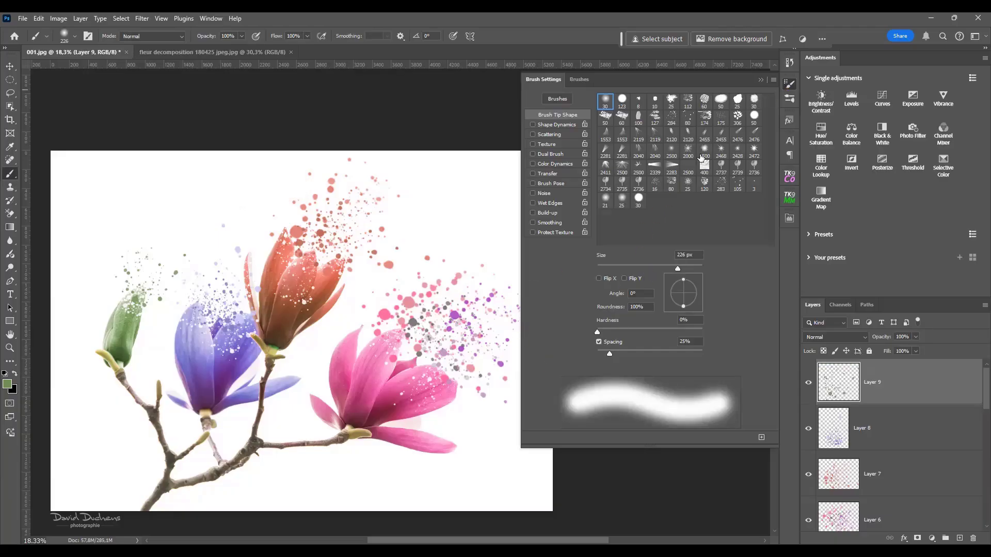
left_click(788, 86)
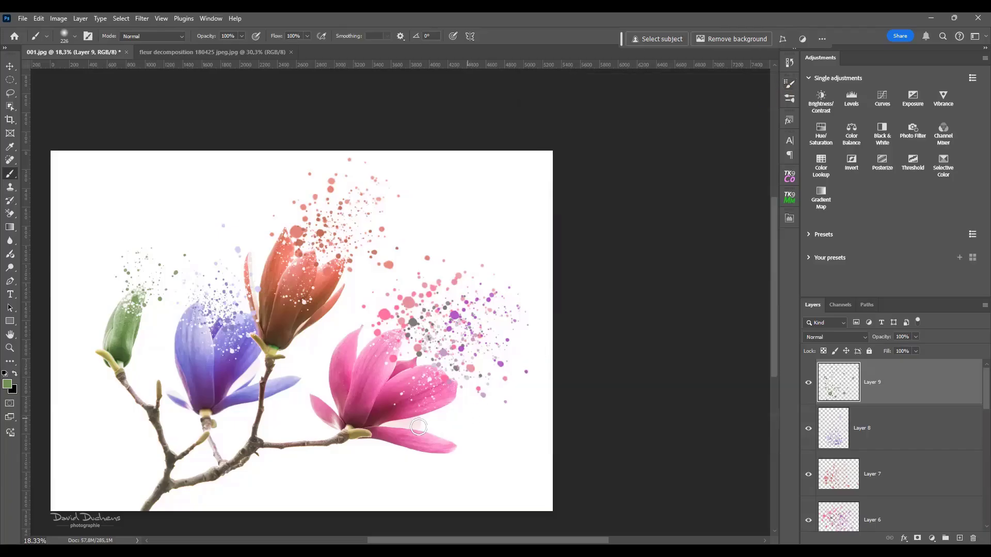
Examine the splatter dispersion around each flower in the fleur decomposition 180425 jpeg.jpg reference document
scroll(351, 425, "up", 1)
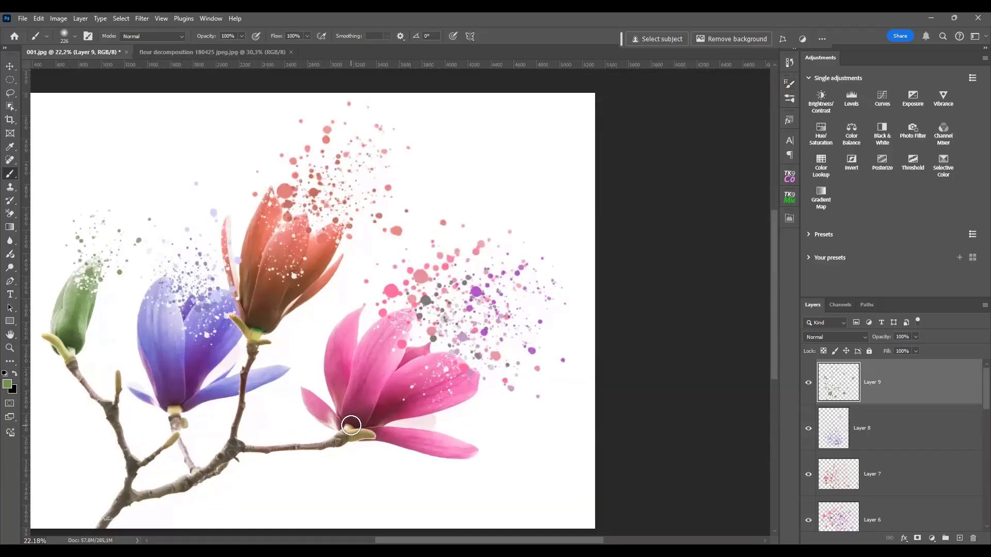
left_click(239, 53)
scroll(286, 268, "down", 3)
scroll(383, 265, "up", 1)
left_click_drag(382, 266, 384, 332)
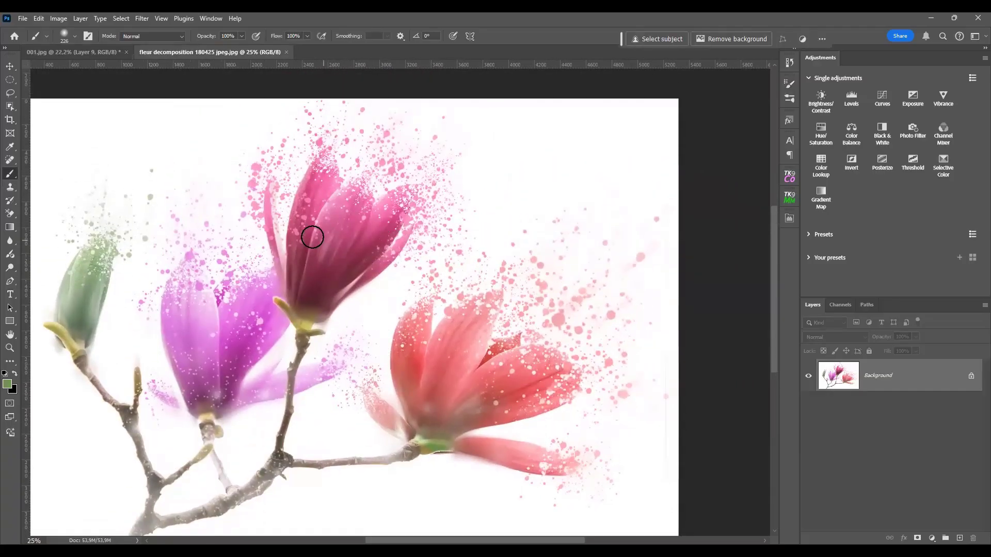
left_click(74, 55)
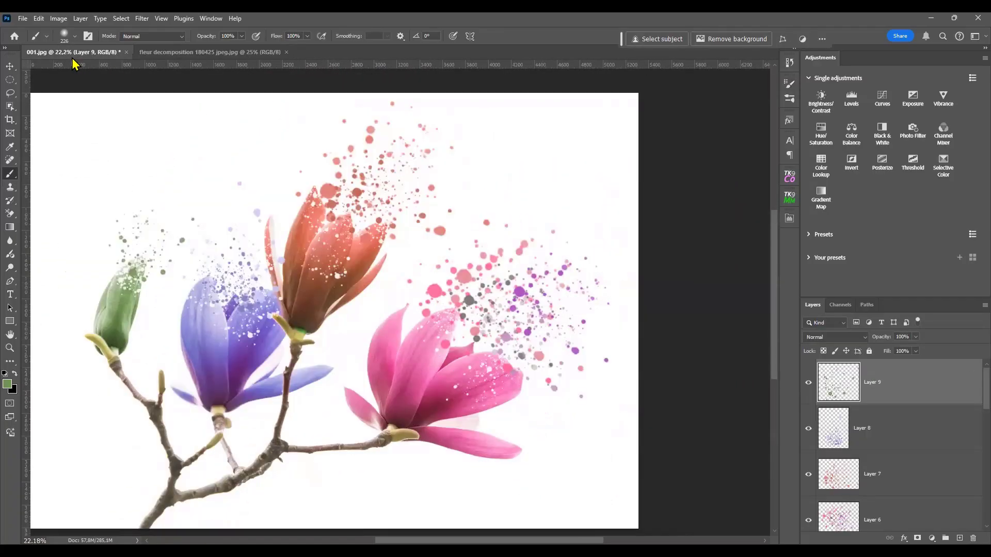
left_click(236, 52)
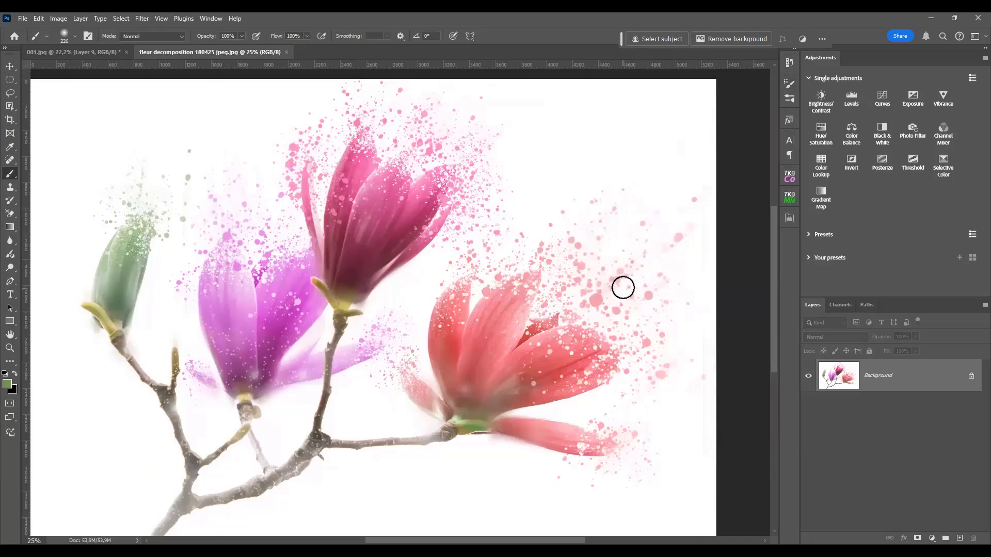
scroll(631, 289, "up", 1)
scroll(631, 289, "up", 3)
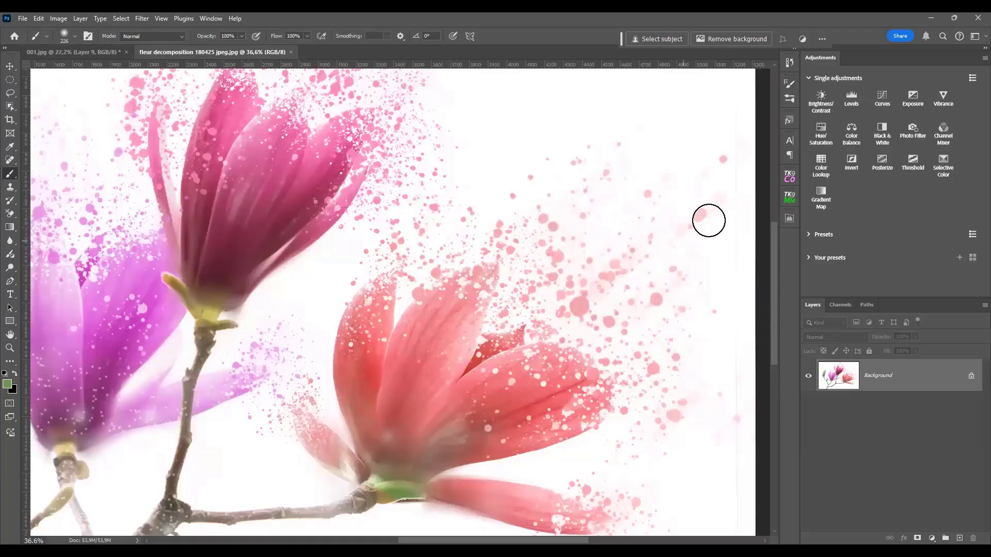
scroll(409, 342, "down", 1)
scroll(408, 342, "down", 1)
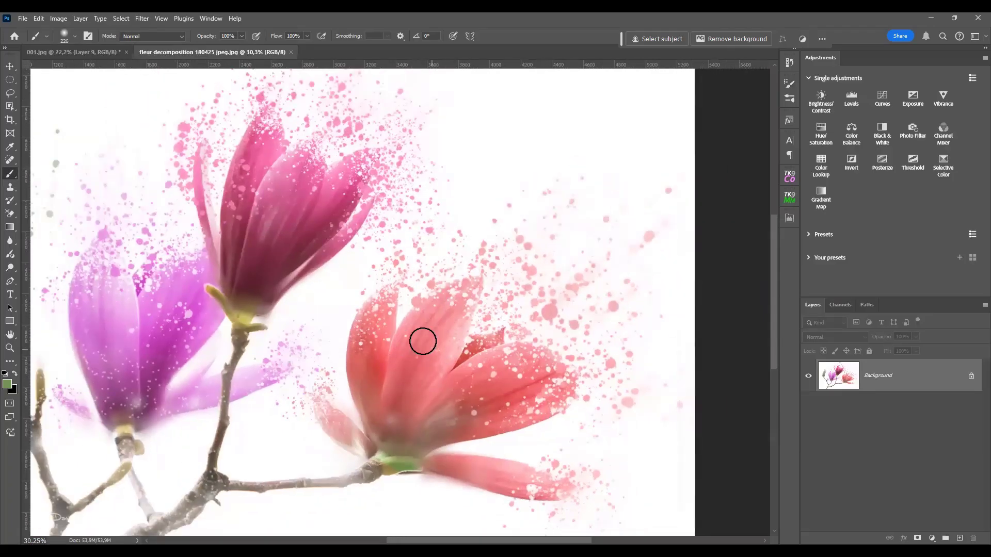
left_click_drag(376, 298, 437, 351)
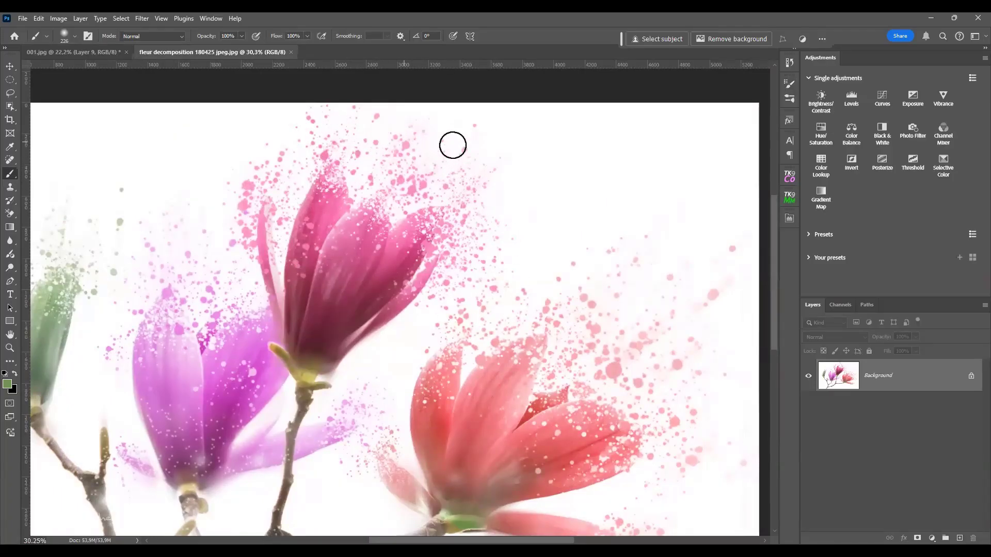
left_click_drag(346, 360, 458, 299)
scroll(277, 313, "down", 3)
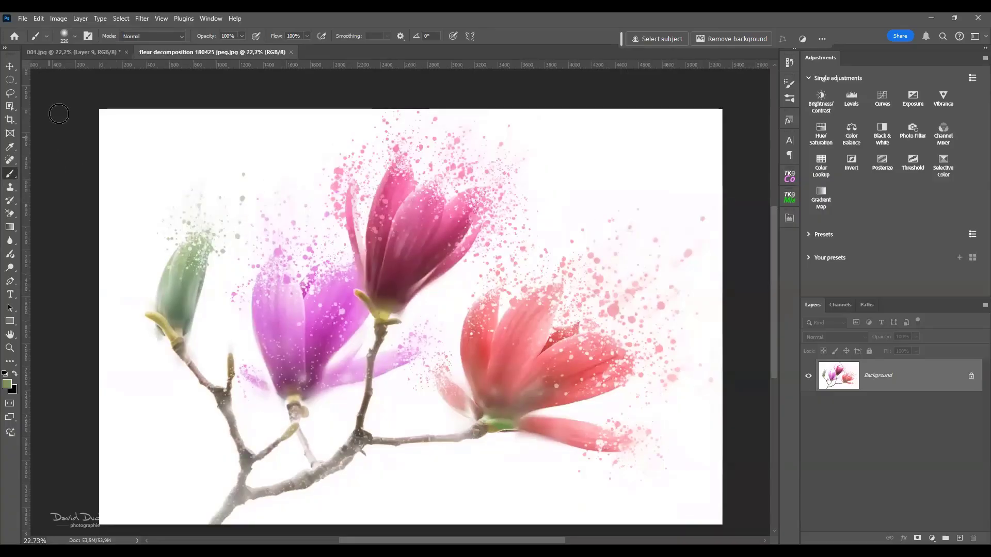
Return to 001.jpg and repeatedly isolate Layer 2 to compare the original pink magnolias with the recolored, splattered version
left_click(83, 53)
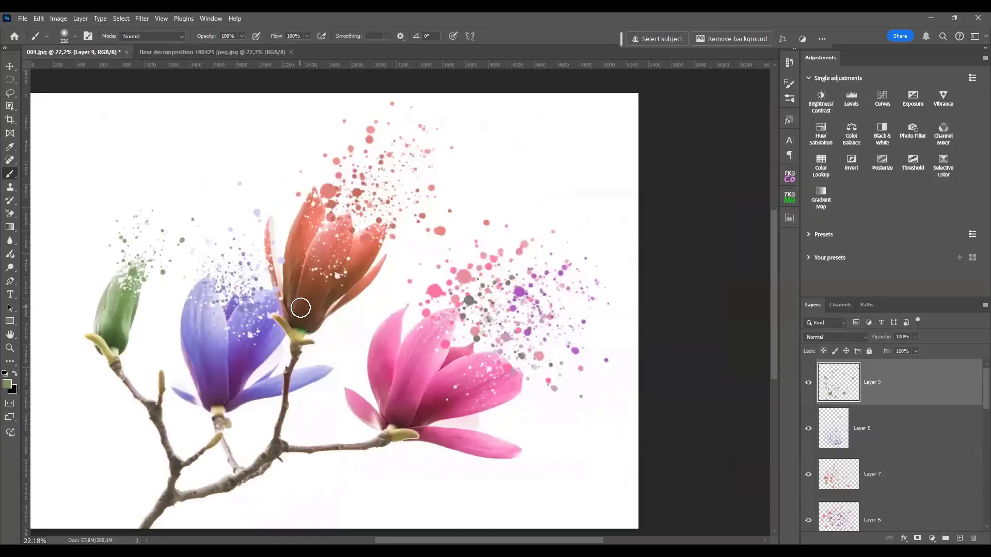
scroll(299, 305, "down", 1)
left_click_drag(374, 340, 391, 343)
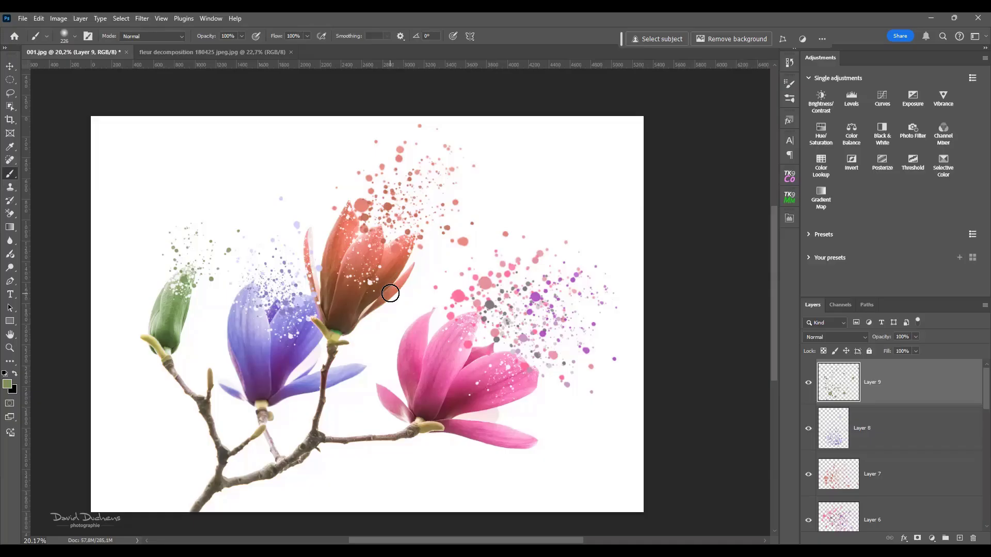
scroll(334, 352, "up", 2)
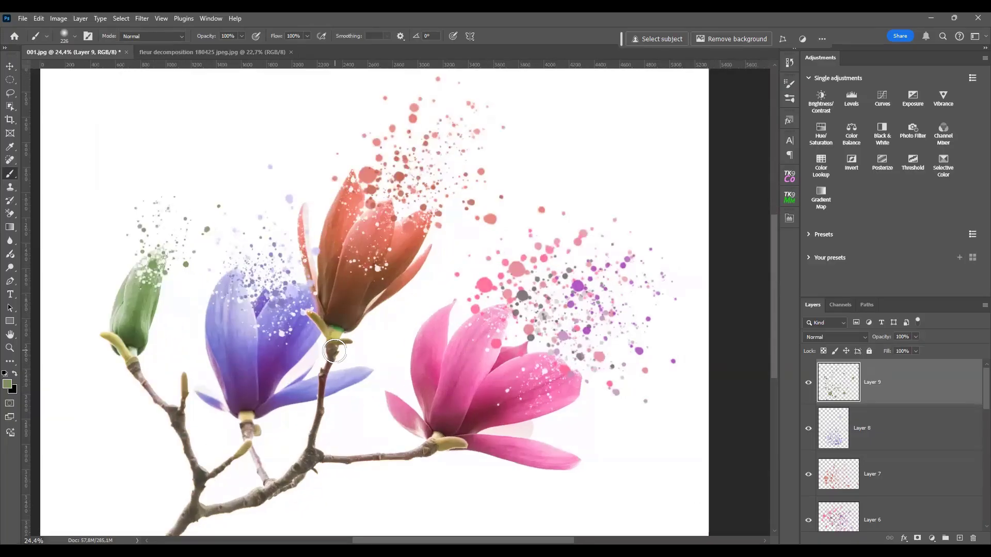
scroll(334, 351, "down", 1)
scroll(882, 424, "down", 5)
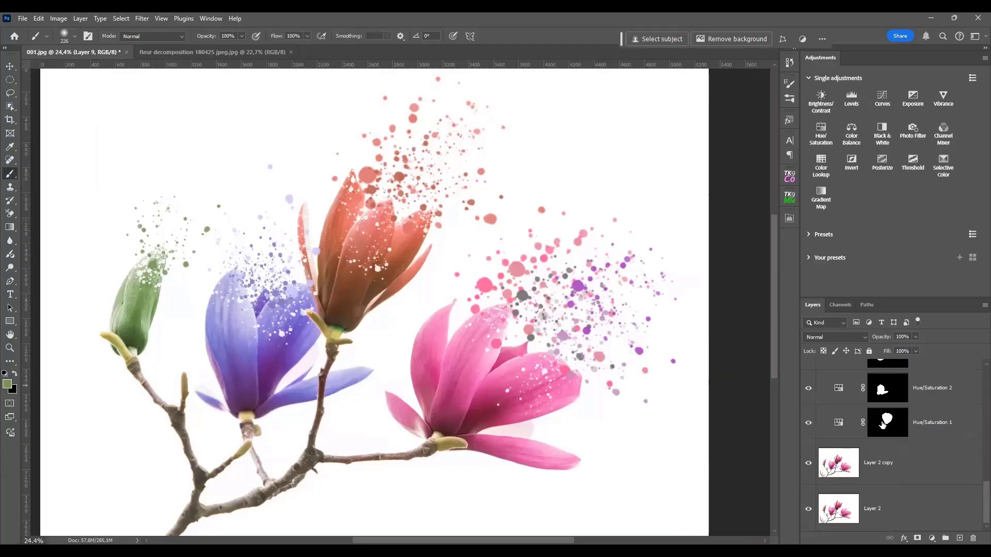
left_click(809, 509, "alt")
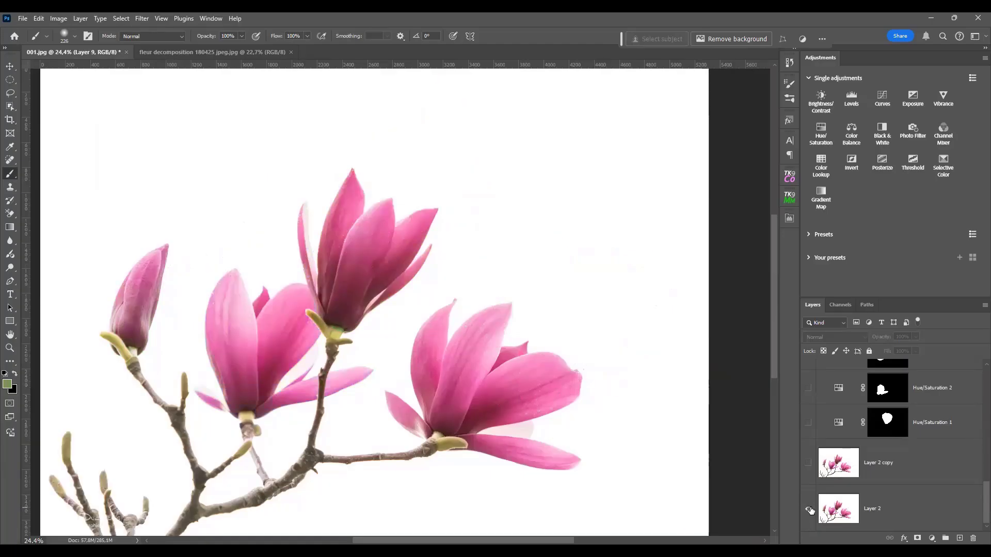
left_click(809, 509, "alt")
left_click(809, 509, "alt")
left_click(808, 509, "alt")
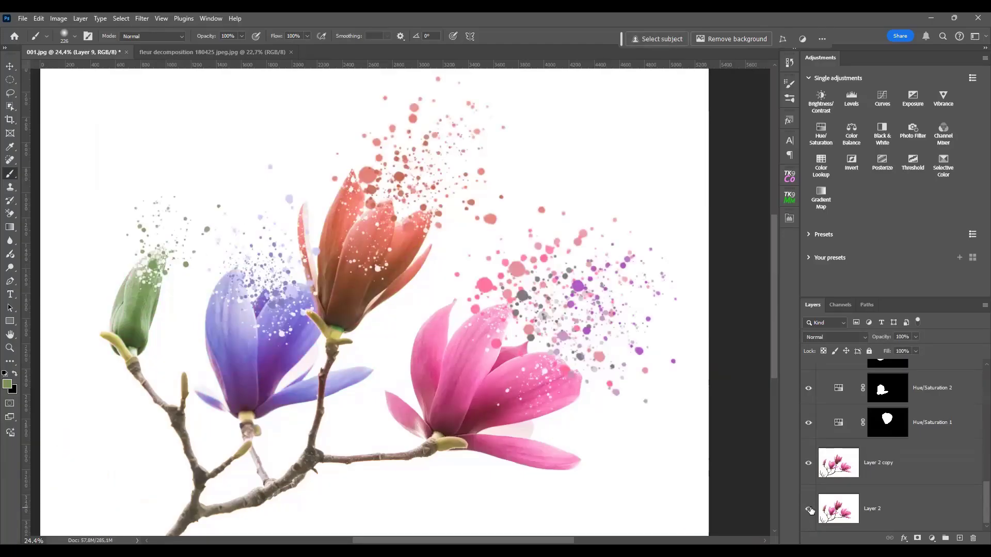
left_click(809, 509, "alt")
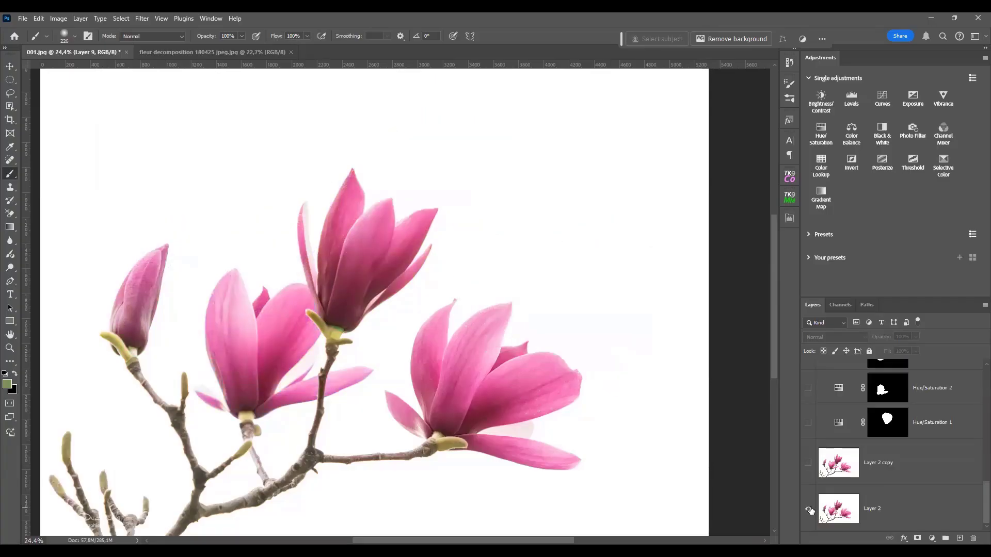
left_click(808, 509, "alt")
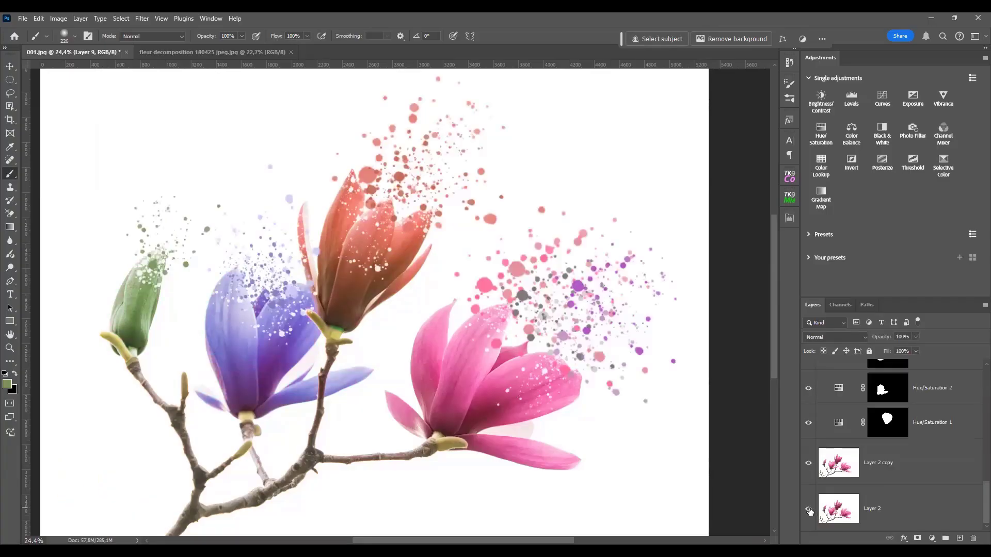
left_click(809, 509, "alt")
left_click(809, 510, "alt")
Stamp all visible layers into a new merged layer above Layer 9
scroll(387, 325, "down", 2)
scroll(919, 413, "up", 10)
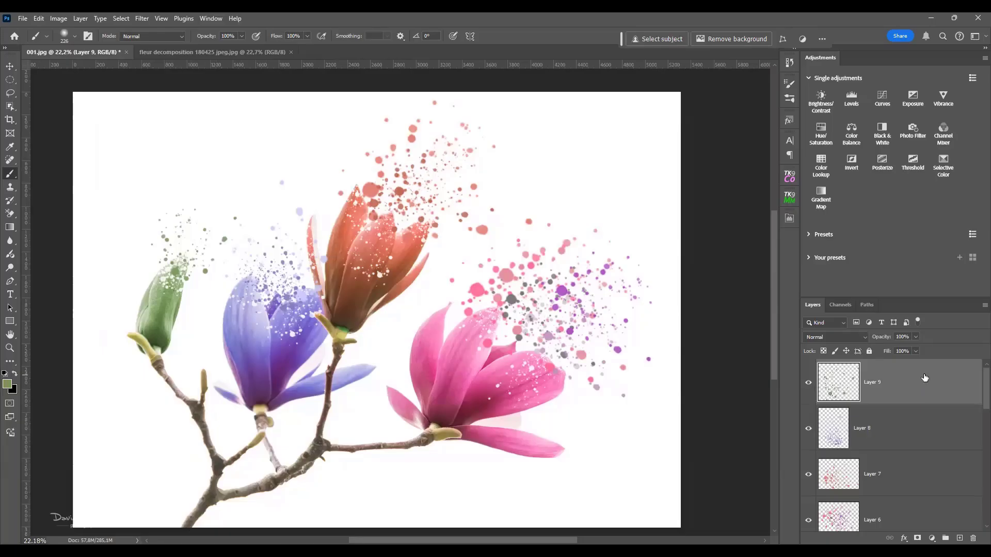
key("ctrl+alt+shift+e")
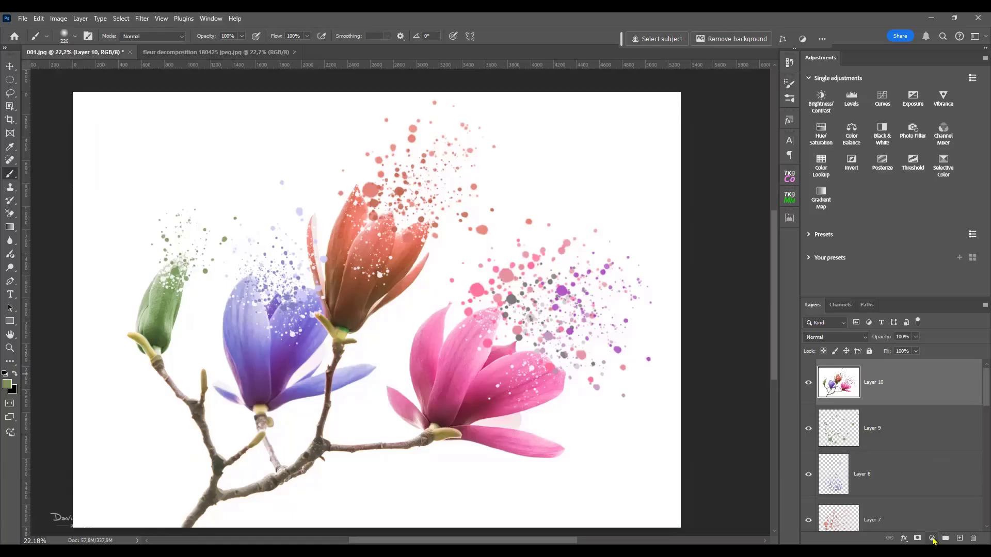
Add a Solid Color fill layer in near-white #f7f7f7 above the merged layer
left_click(932, 539)
left_click(928, 357)
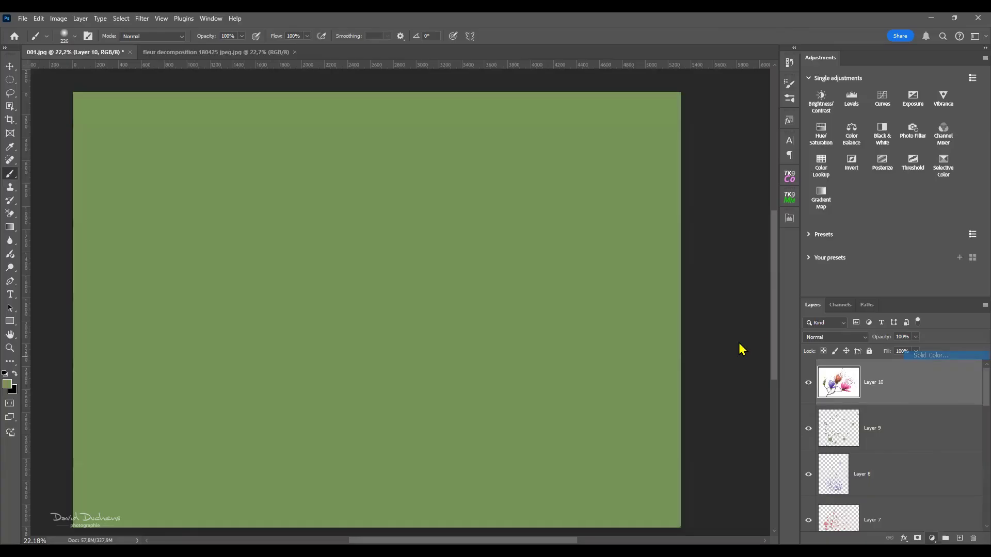
left_click_drag(684, 365, 661, 350)
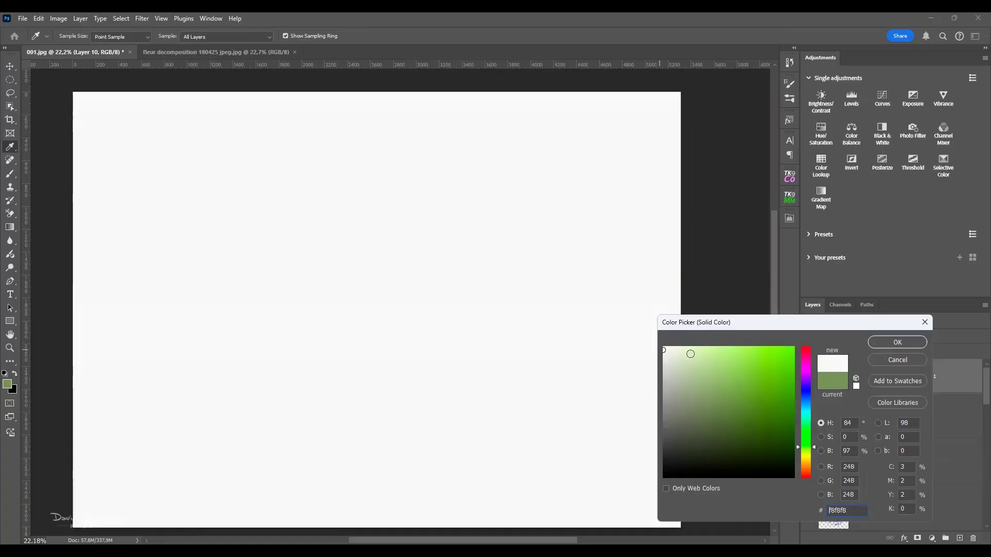
left_click_drag(810, 446, 810, 455)
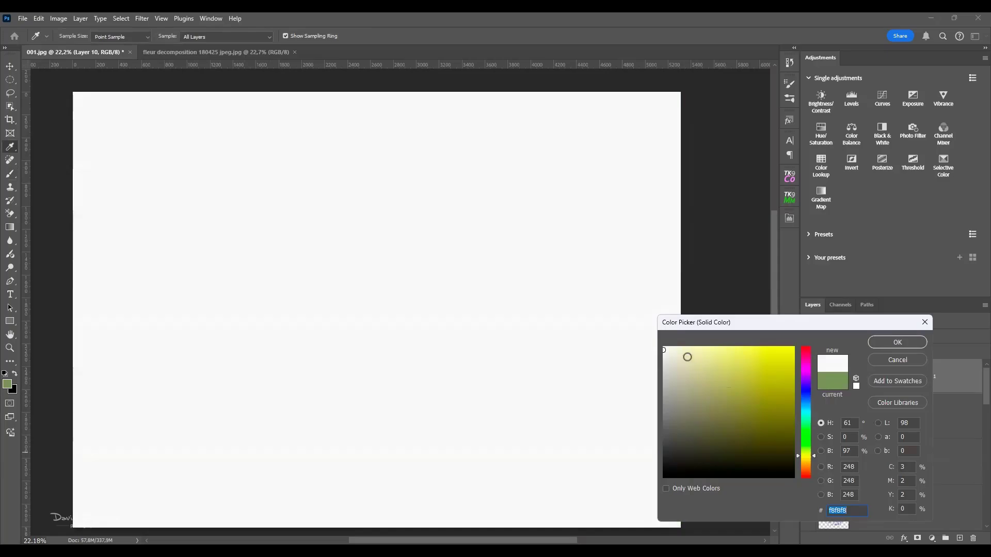
left_click(668, 347)
left_click(666, 349)
left_click(664, 351)
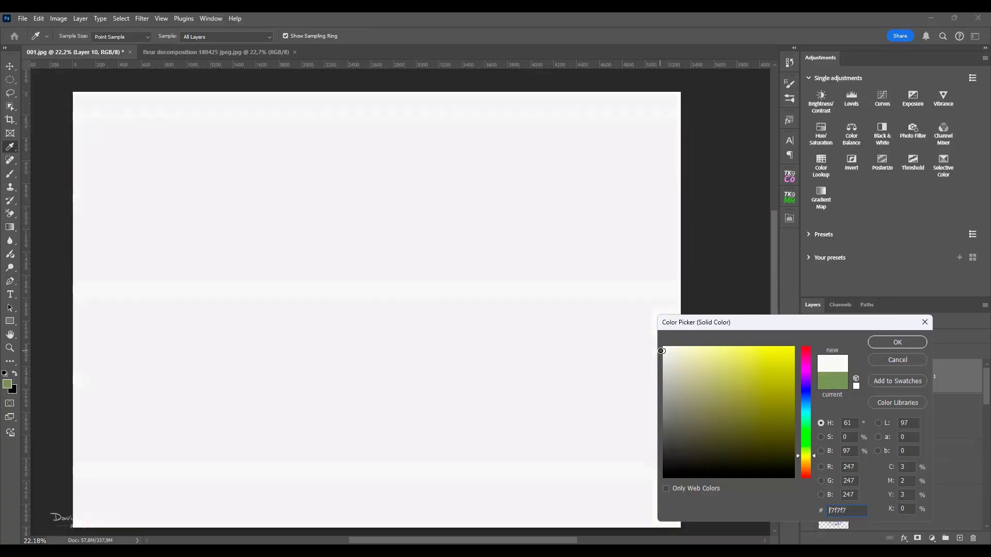
left_click(908, 343)
Set the near-white fill layer's opacity to 9% and toggle its visibility to compare the background tone
left_click_drag(884, 339, 749, 343)
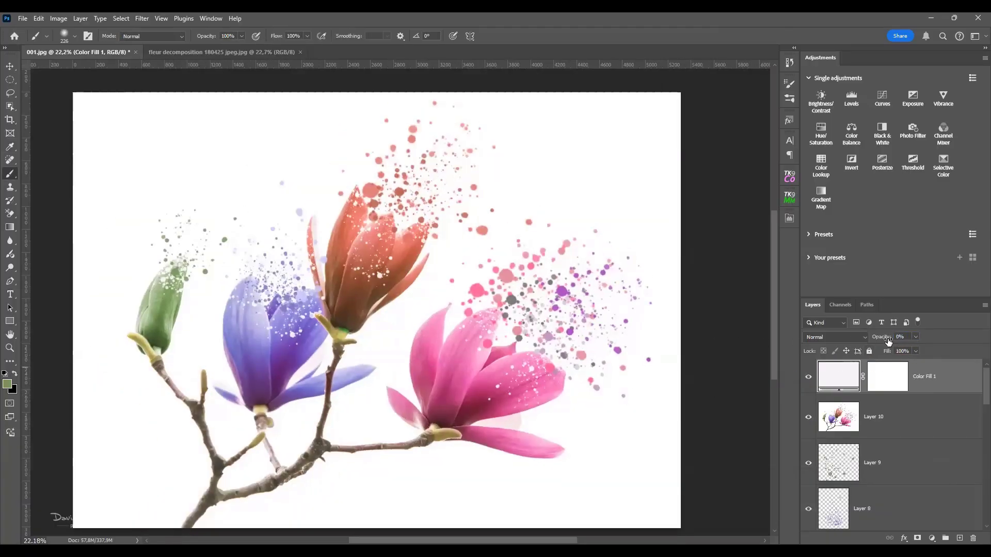
left_click_drag(883, 339, 887, 339)
type("9")
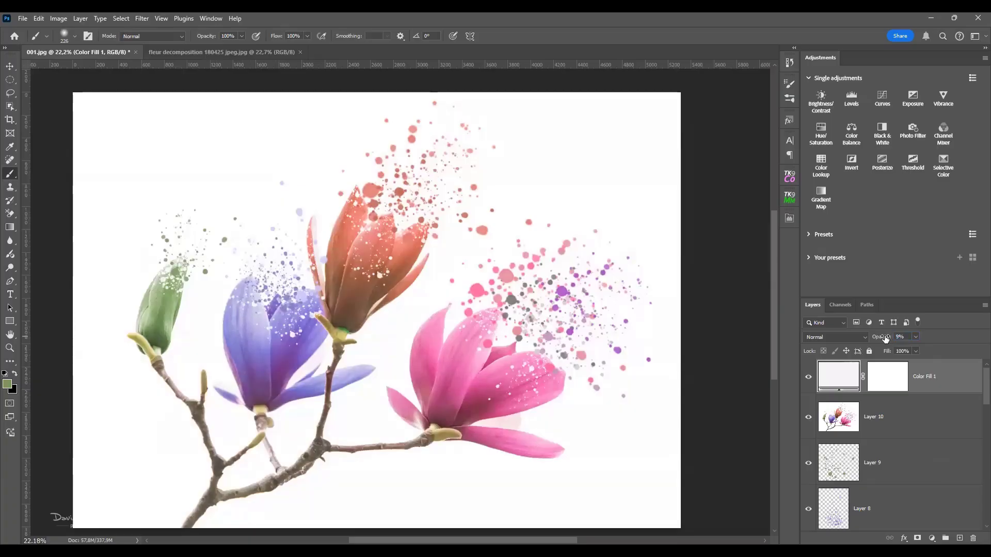
key("Return")
left_click(809, 377)
left_click(810, 378)
left_click(809, 378)
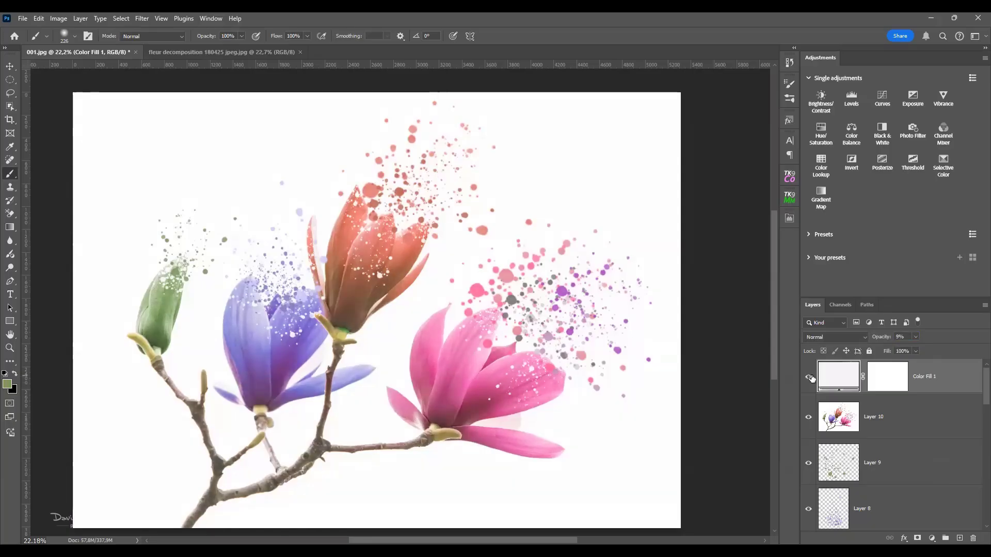
left_click(809, 378)
Try the near-white fill layer at 13% opacity, and delete the layer
left_click_drag(878, 338, 881, 339)
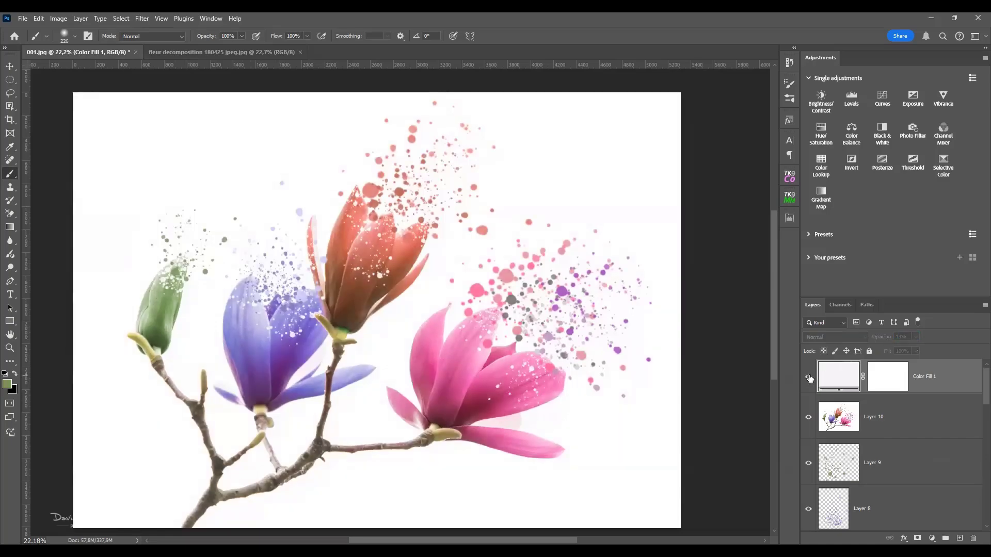
left_click(808, 376)
left_click(808, 376)
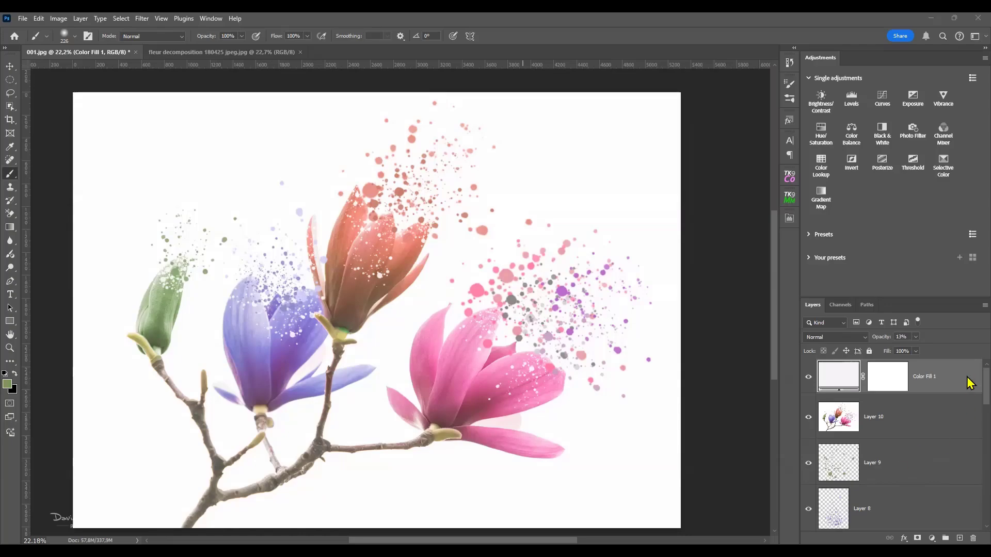
left_click(975, 539)
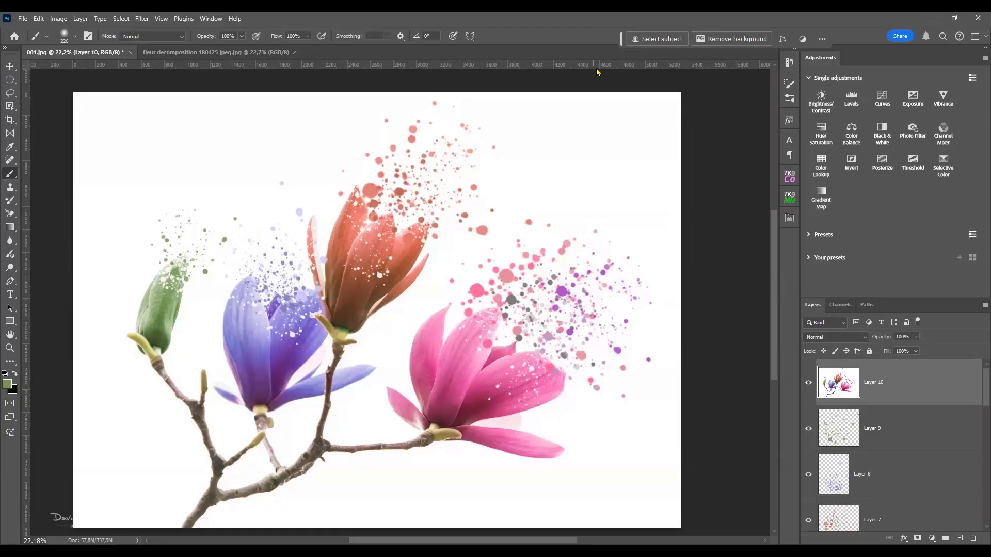
Open the brush settings to review the tip and dynamics options
key("ctrl+shift+a")
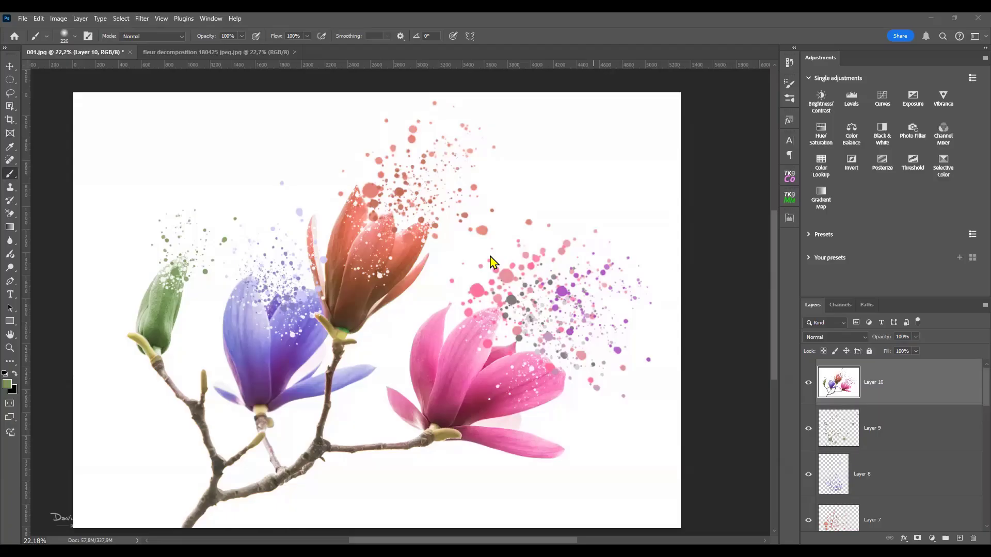
left_click(790, 84)
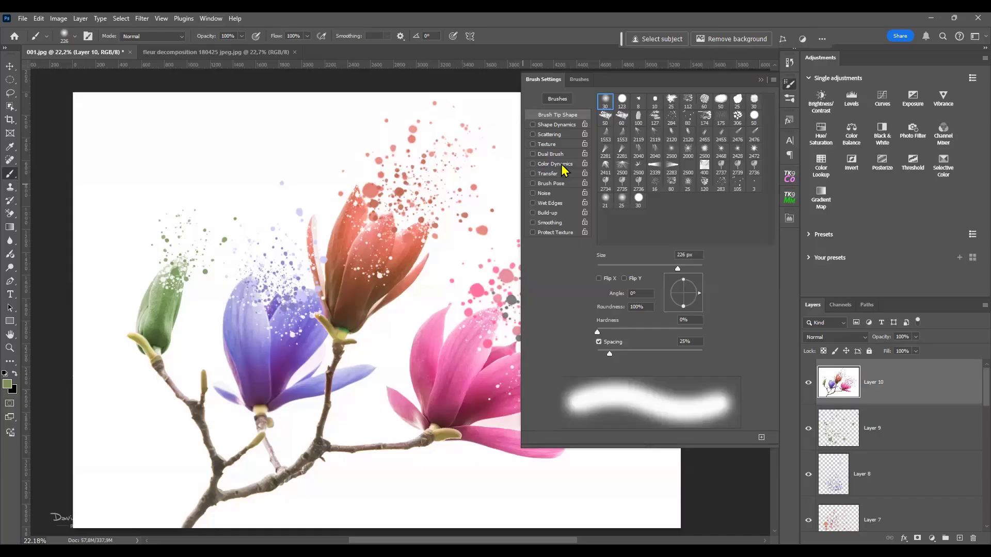
Close the brush settings and select the original magnolia layer, Layer 2, at the bottom of the layer stack
left_click(790, 85)
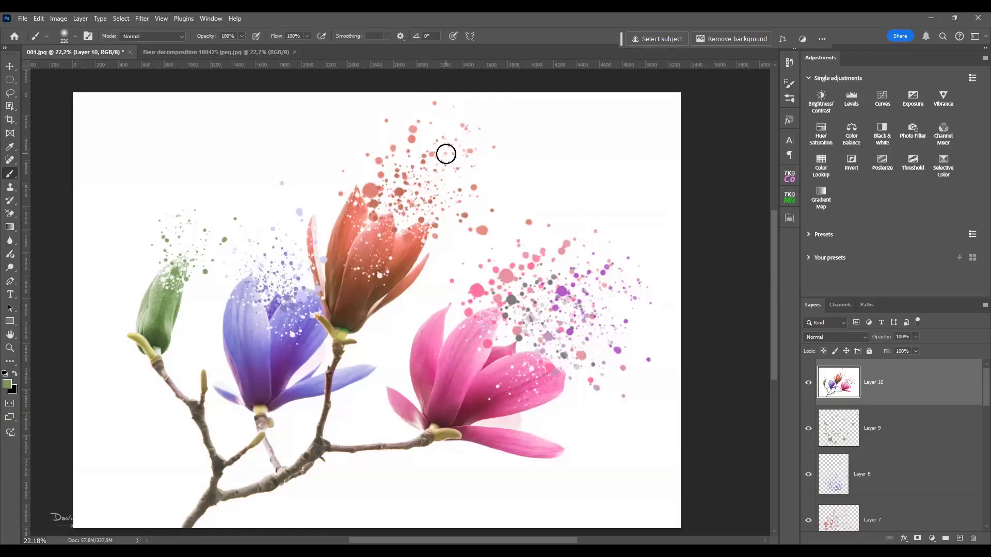
scroll(885, 443, "down", 5)
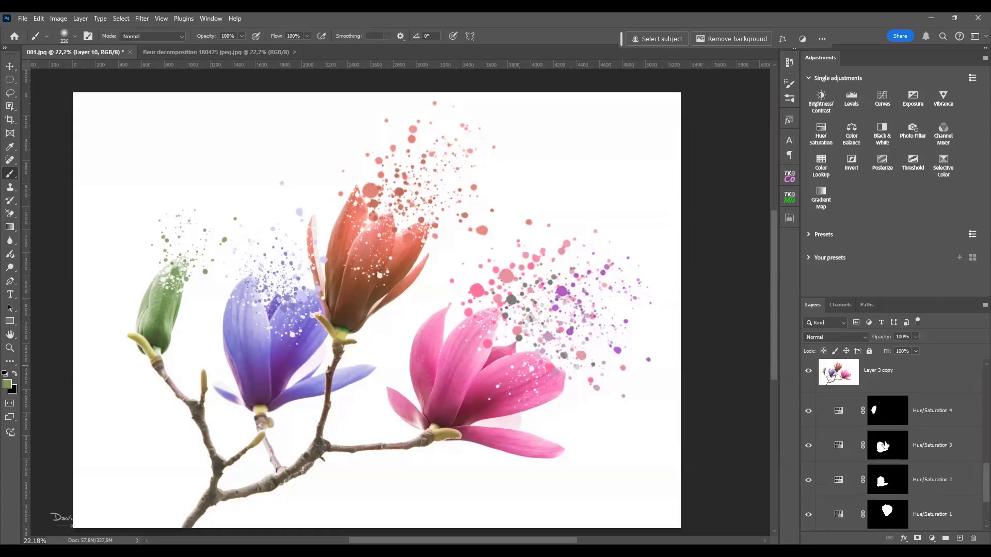
scroll(885, 445, "up", 5)
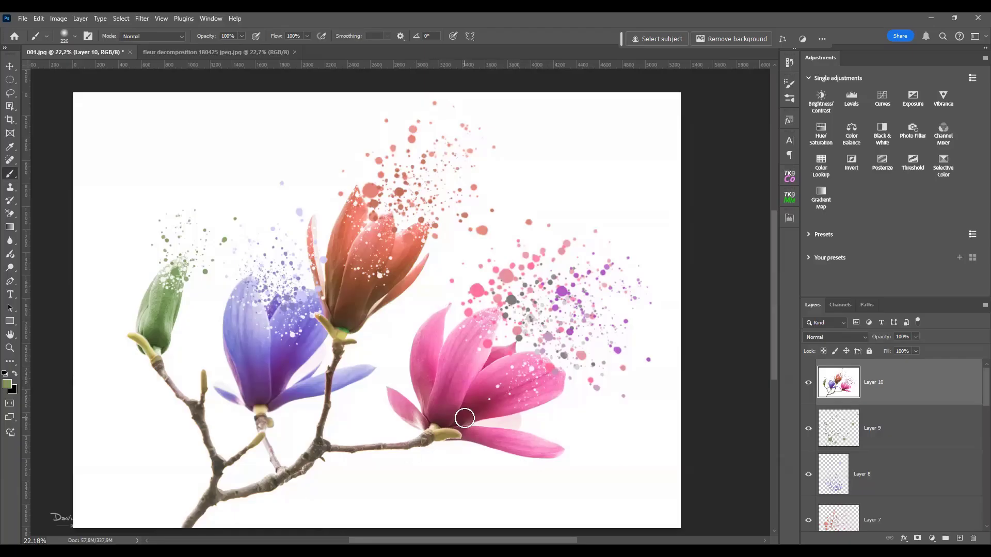
scroll(872, 485, "down", 10)
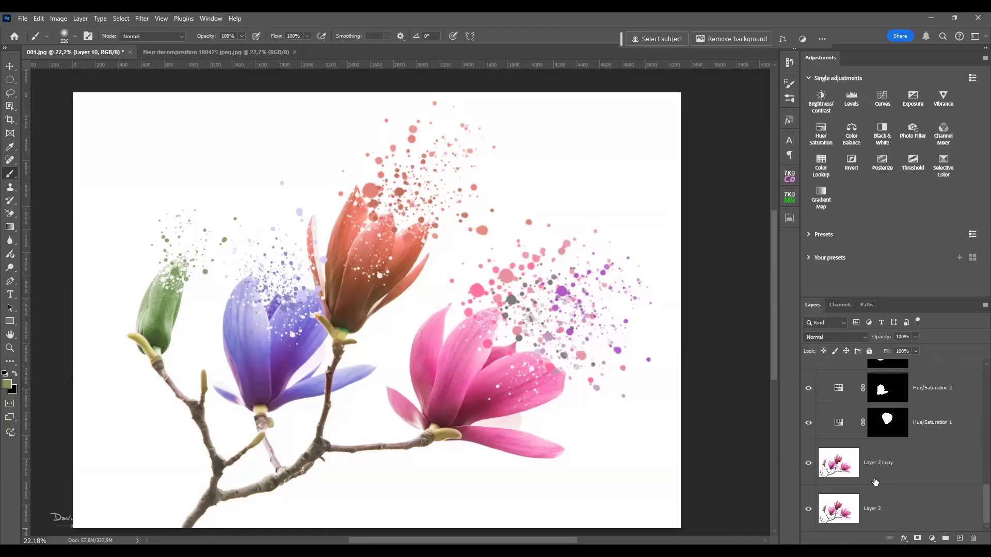
left_click(849, 514)
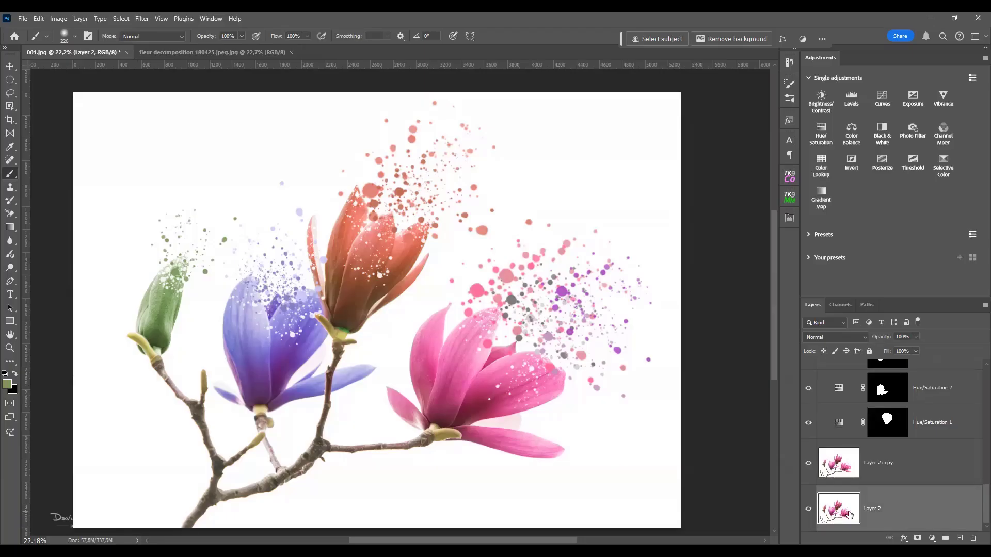
Replace a rough lasso outline with a precise Object Selection of the whole pink flower on Layer 2
left_click(10, 92)
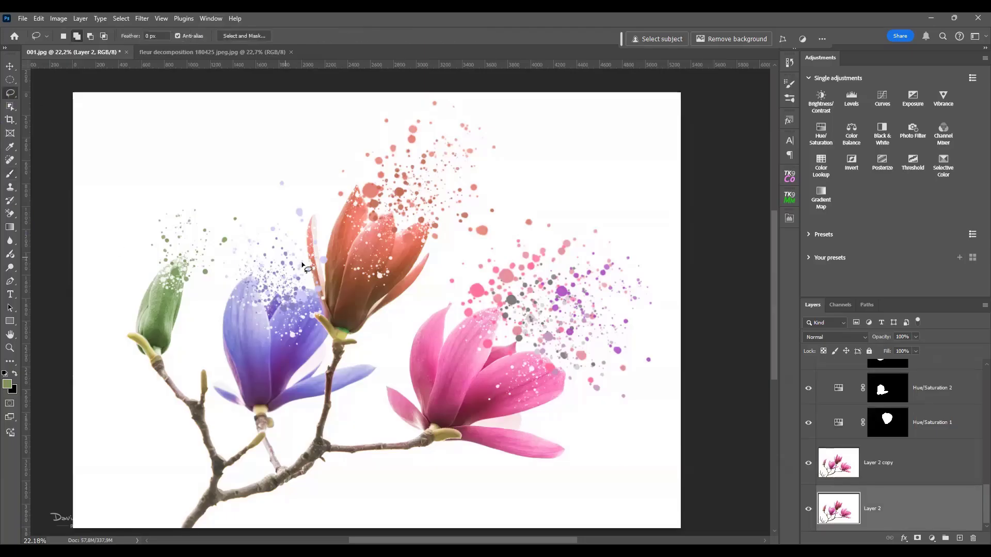
mouse_move(421, 311)
left_mouse_down()
mouse_move(380, 384)
mouse_move(388, 427)
mouse_move(423, 449)
mouse_move(546, 472)
mouse_move(579, 467)
mouse_move(576, 436)
mouse_move(553, 418)
mouse_move(572, 370)
mouse_move(508, 327)
mouse_move(505, 308)
mouse_move(438, 299)
left_mouse_up()
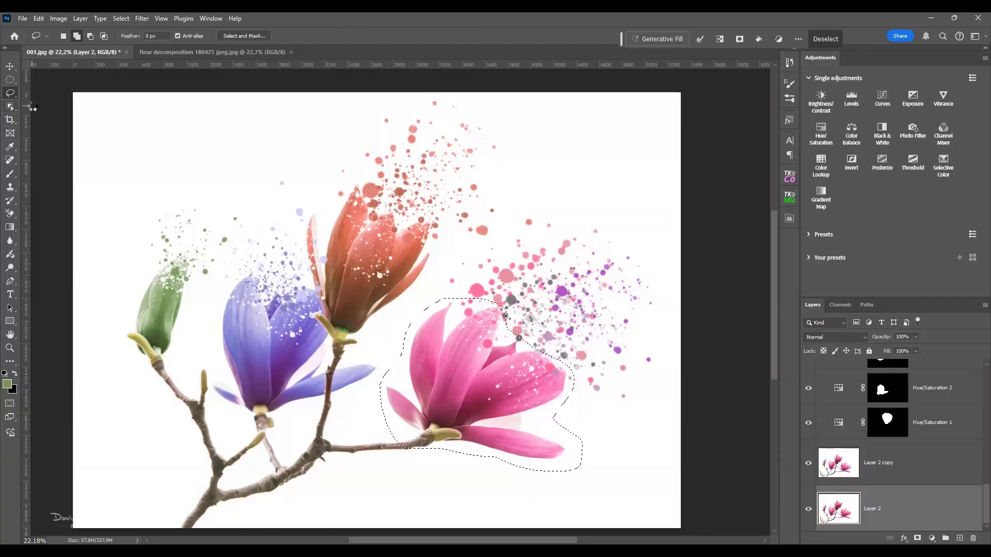
left_click(9, 106)
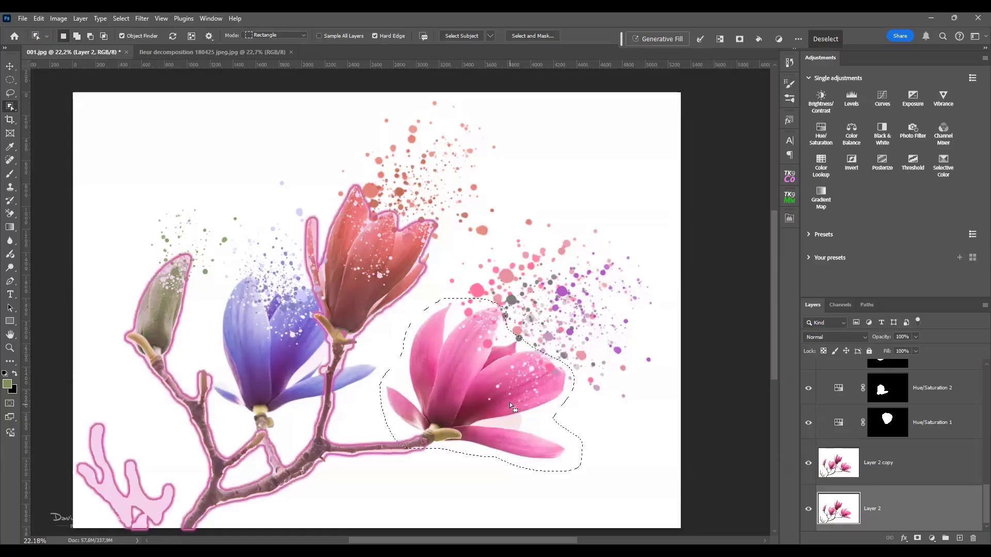
key("ctrl+d")
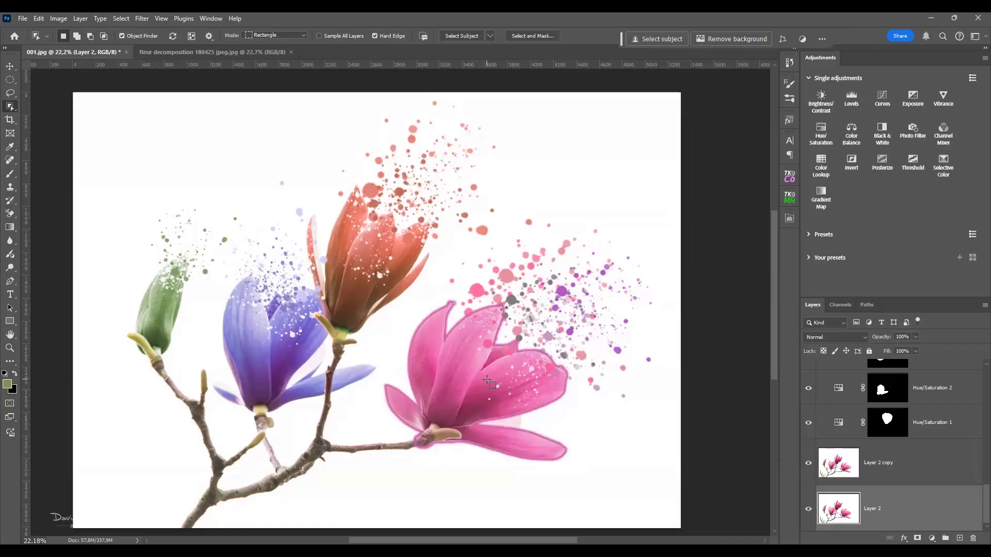
left_click(489, 382)
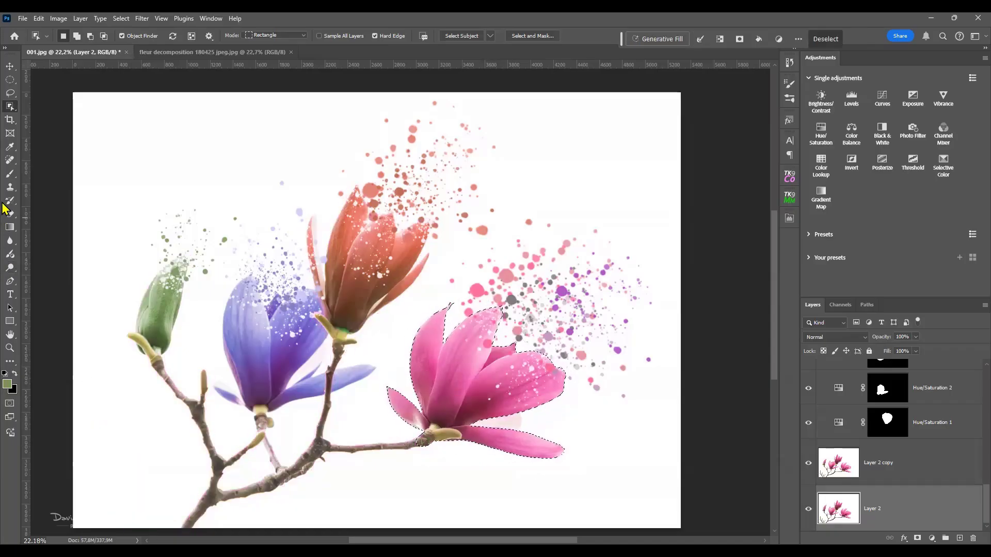
Copy the selected pink flower to a new layer and move it to the top of the layer stack
left_click(10, 80)
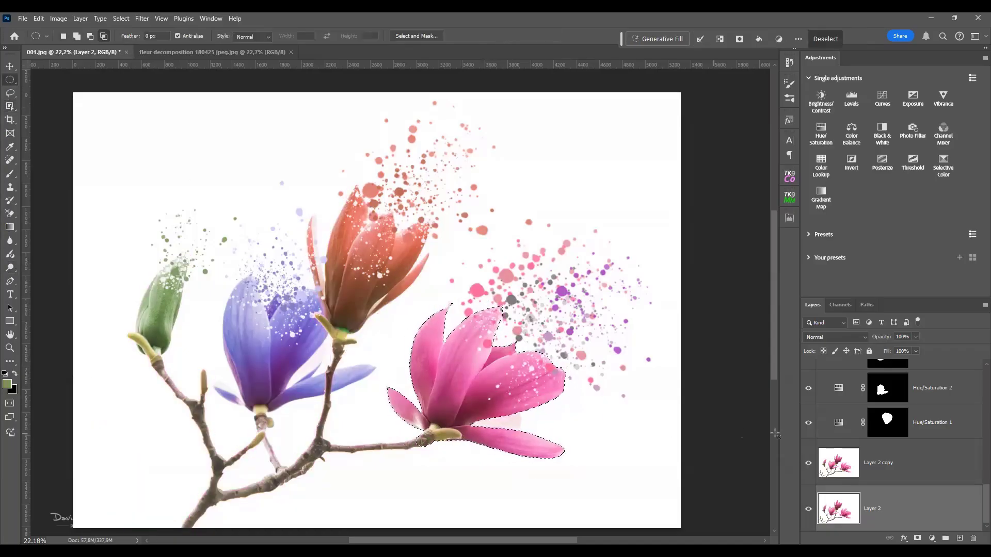
scroll(871, 456, "up", 3)
scroll(871, 457, "down", 3)
key("ctrl+j")
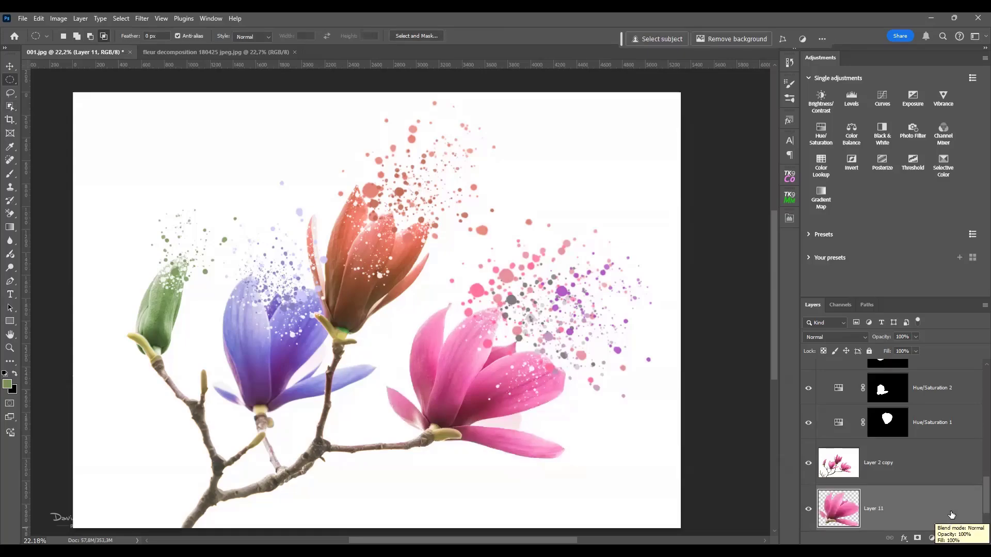
left_click_drag(927, 475, 913, 371)
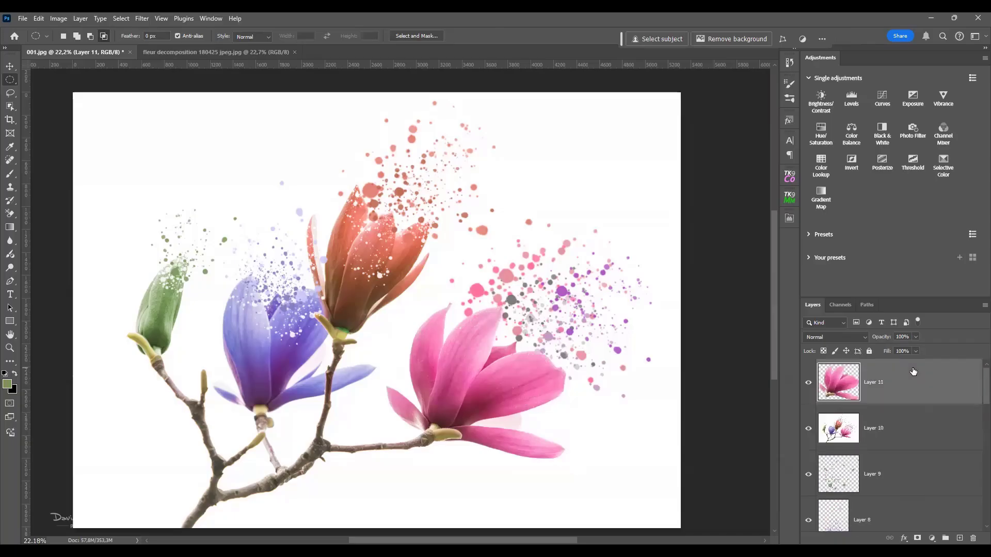
Convert the isolated pink flower layer to a smart object
right_click(937, 388)
left_click(927, 310)
scroll(392, 474, "up", 2)
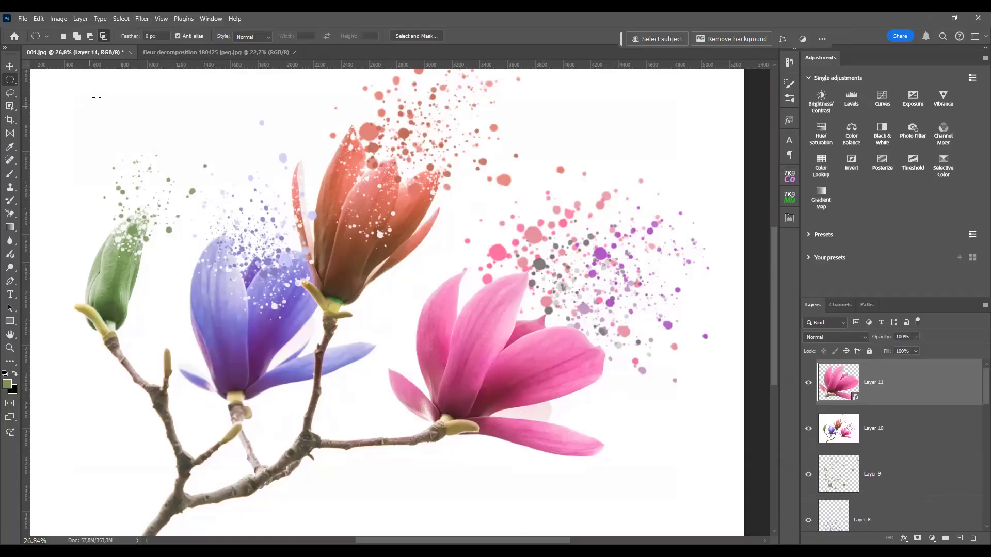
Compare the soft petal edges in the reference image "fleur decomposition 180425 jpeg.jpg" with the 001.jpg composition
left_click(176, 52)
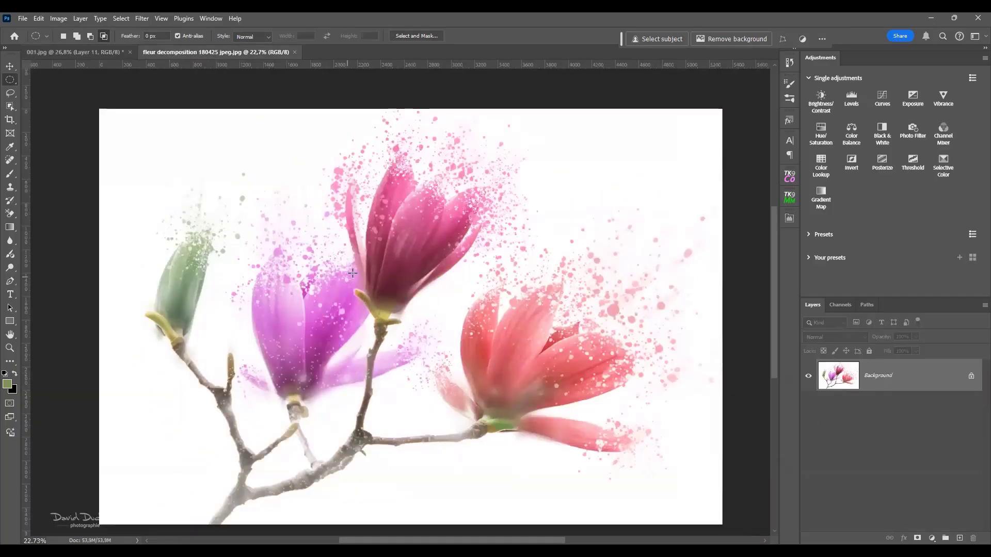
left_click(57, 54)
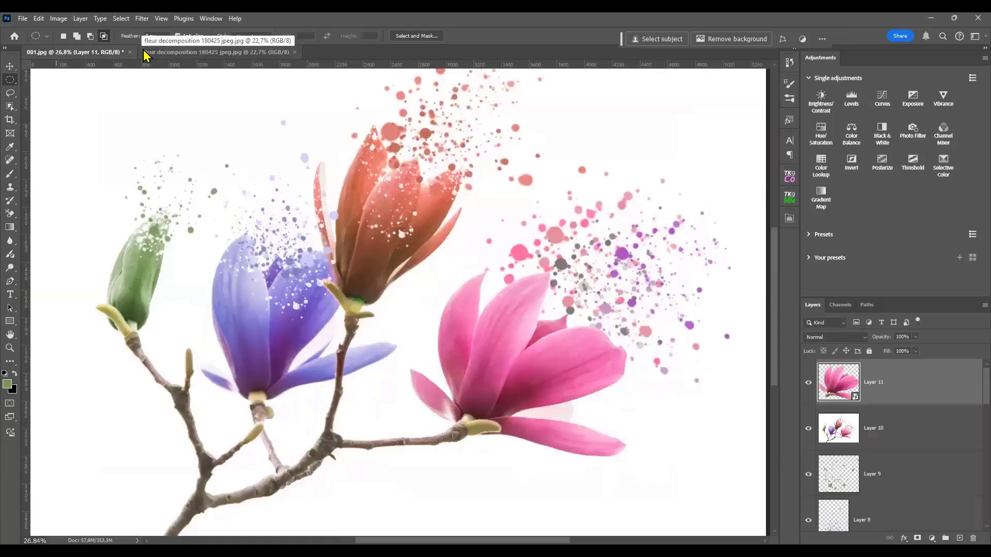
left_click(186, 53)
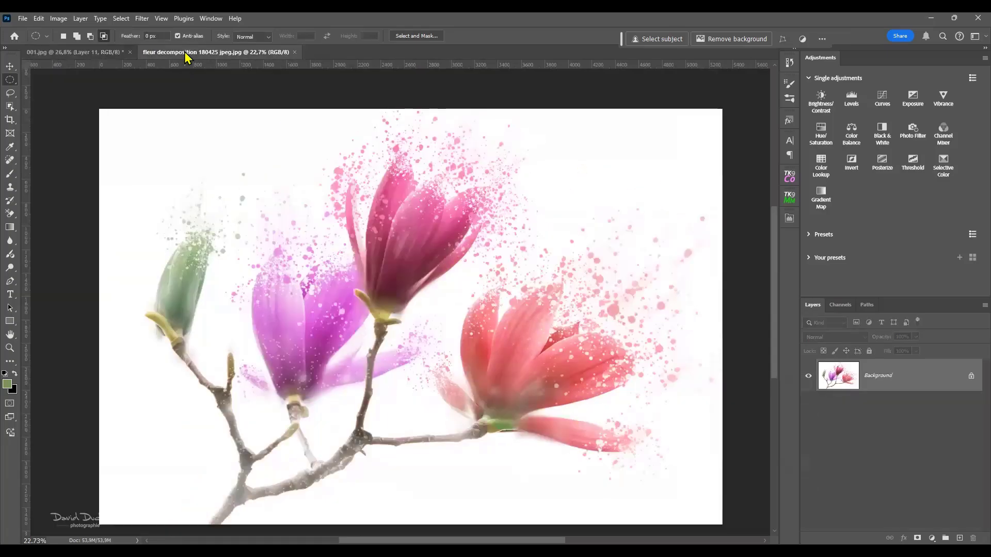
left_click(112, 54)
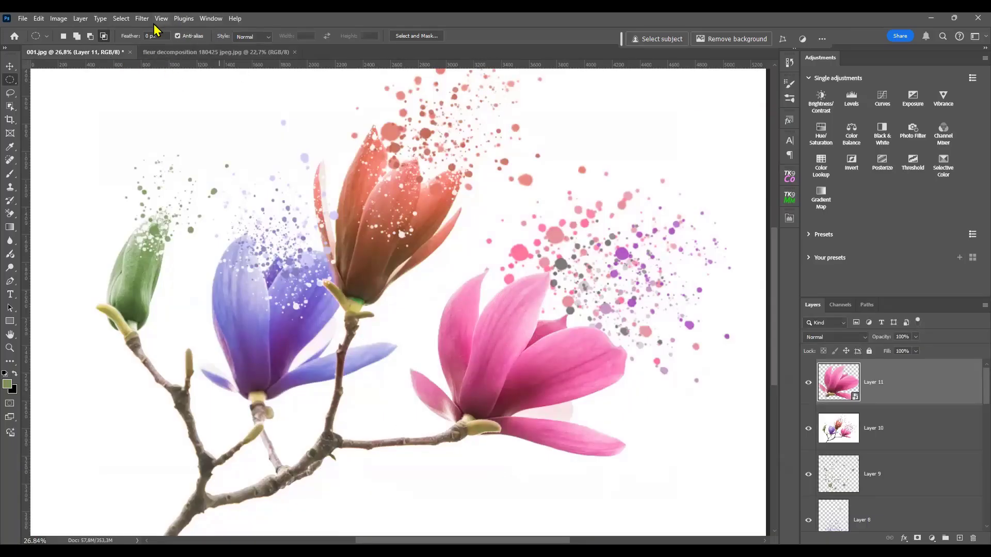
Start a Path Blur on the pink flower and run blur paths from its base up the leftmost upright petal and the central petal
left_click(142, 18)
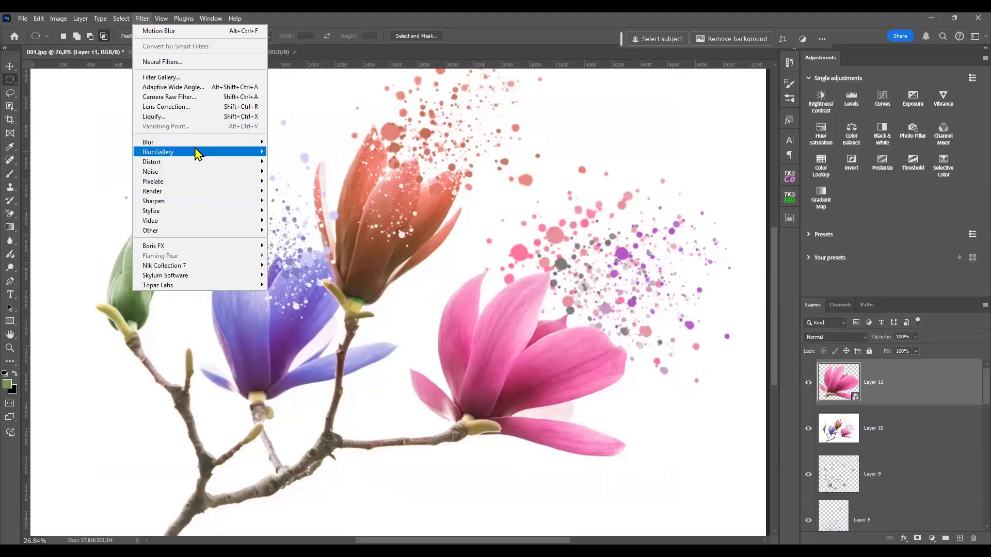
mouse_move(197, 152)
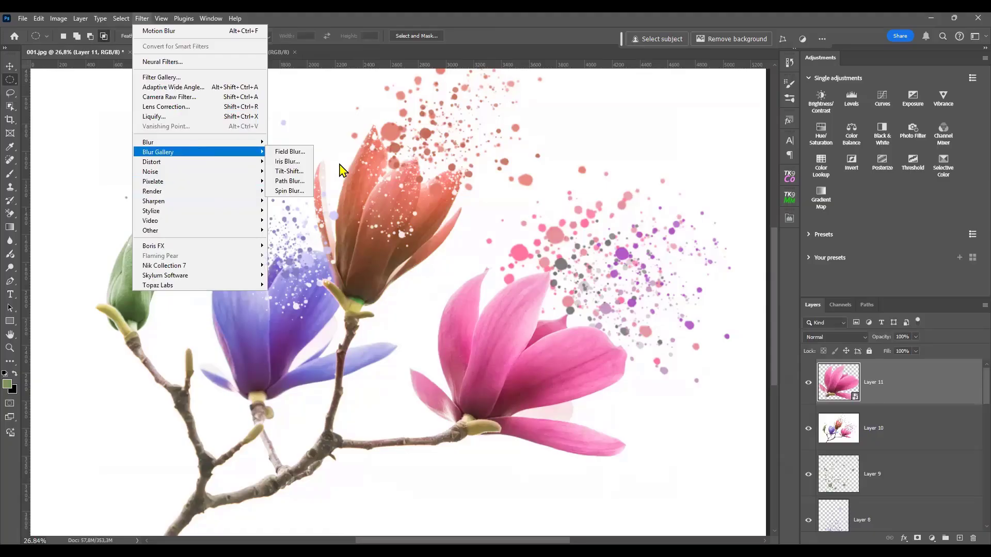
left_click(290, 181)
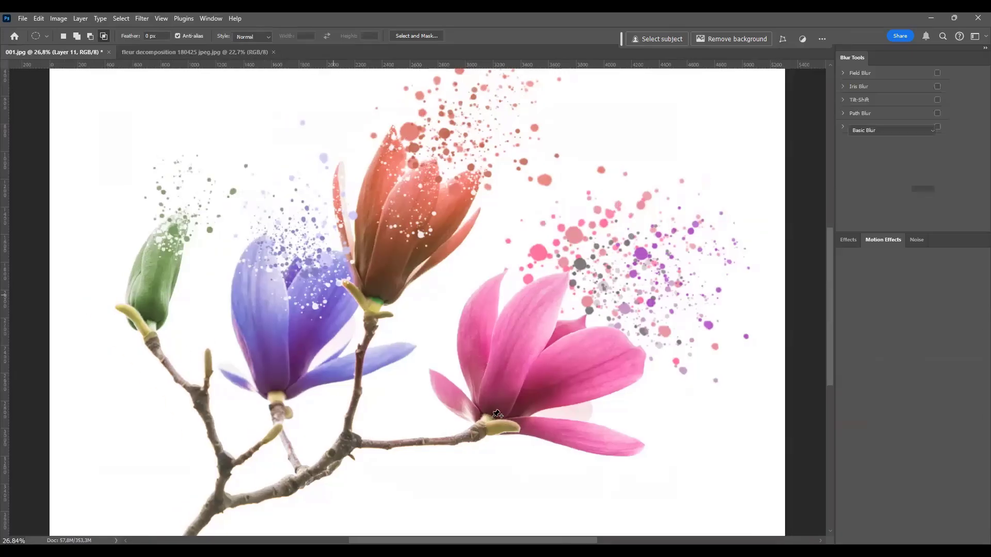
left_click_drag(493, 416, 530, 326)
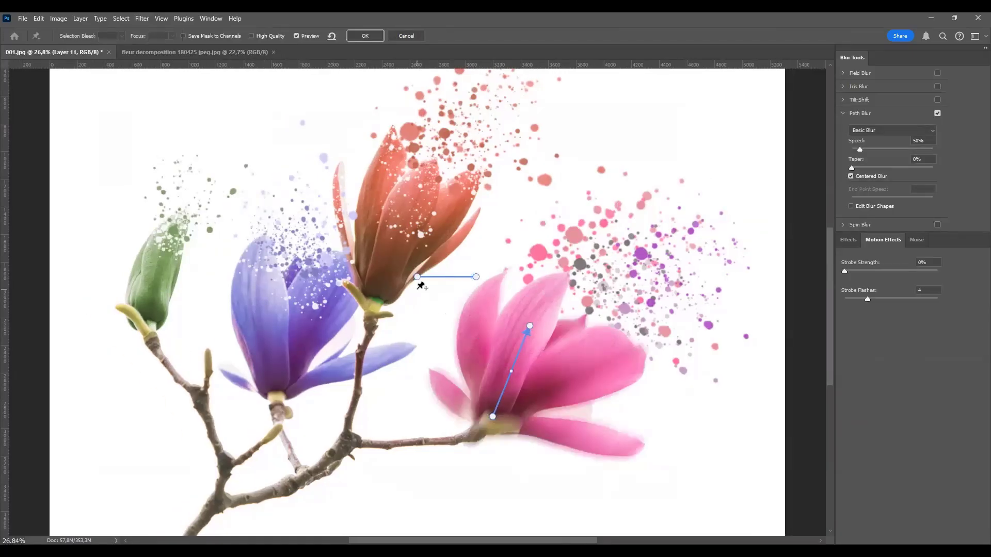
left_click_drag(417, 276, 485, 408)
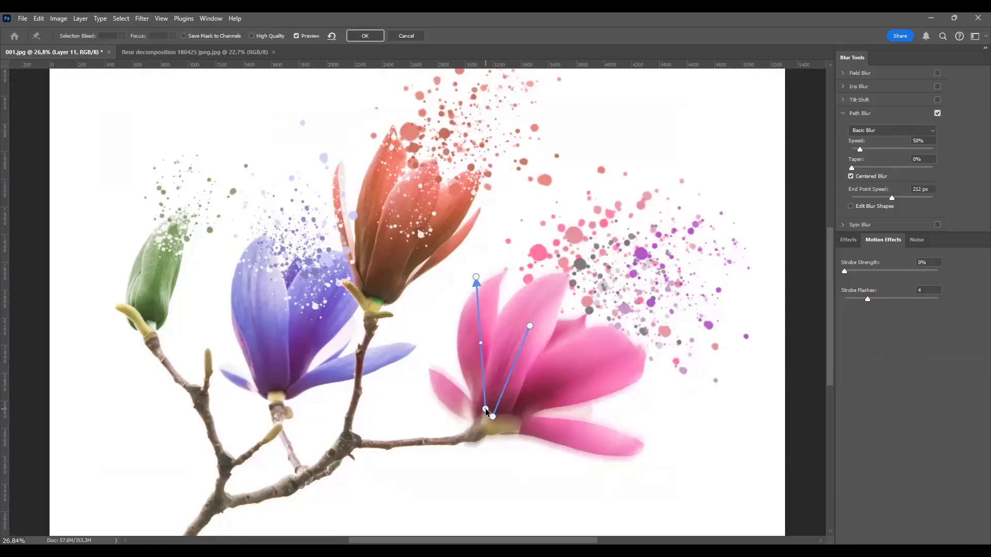
left_click_drag(479, 301, 481, 304)
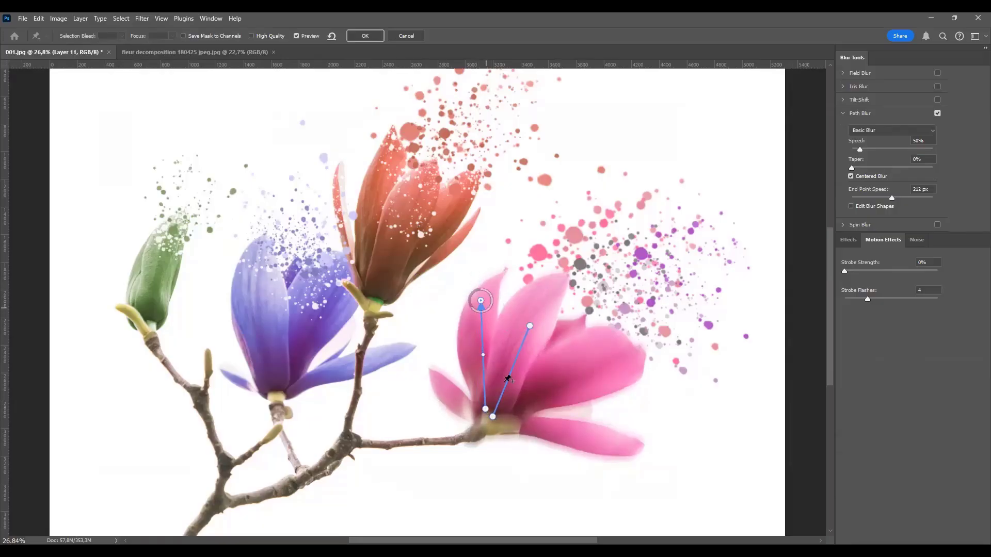
Add blur paths along the large right petal and the lower petal, and apply the Path Blur at 194% speed
left_click_drag(509, 412, 623, 372)
left_click(525, 426)
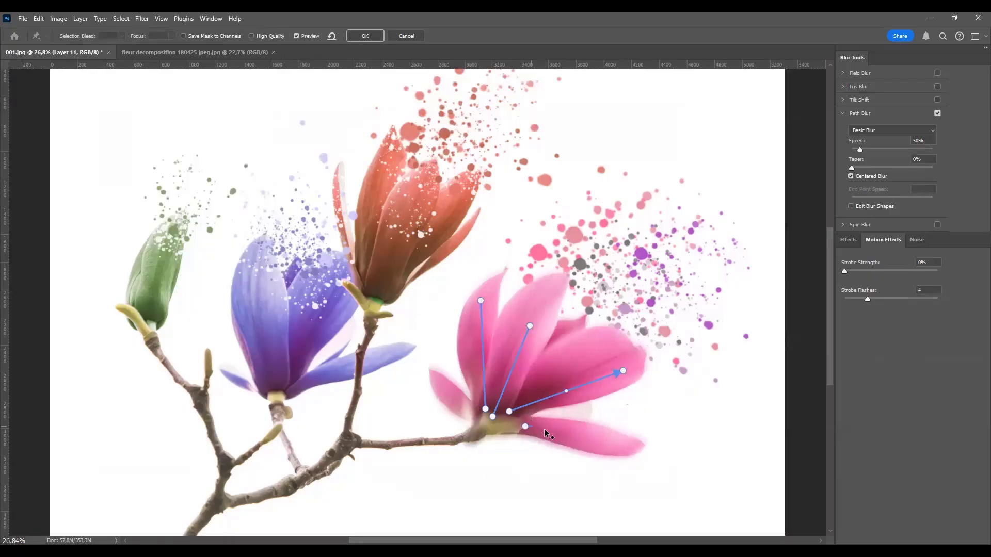
double_click(609, 443)
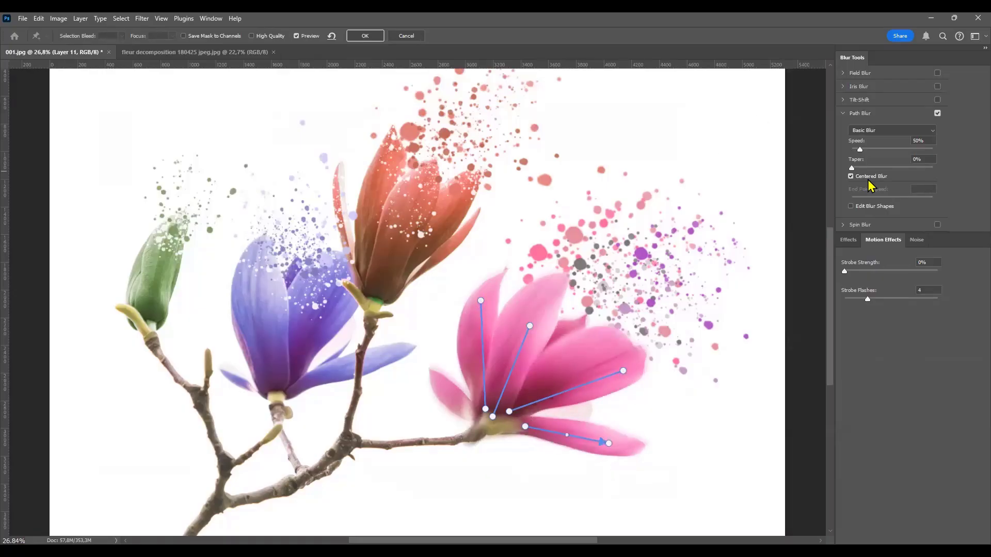
left_click_drag(861, 150, 883, 149)
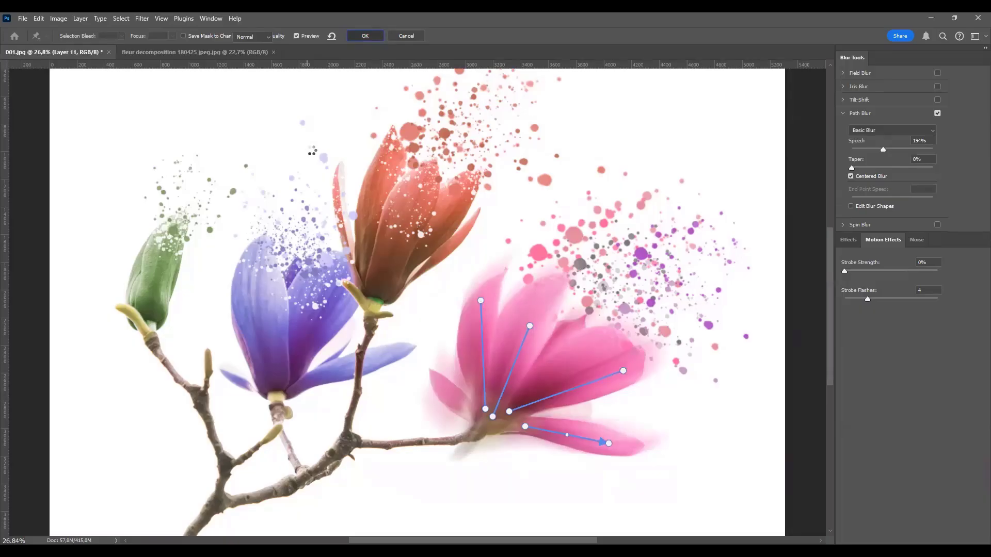
key("Return")
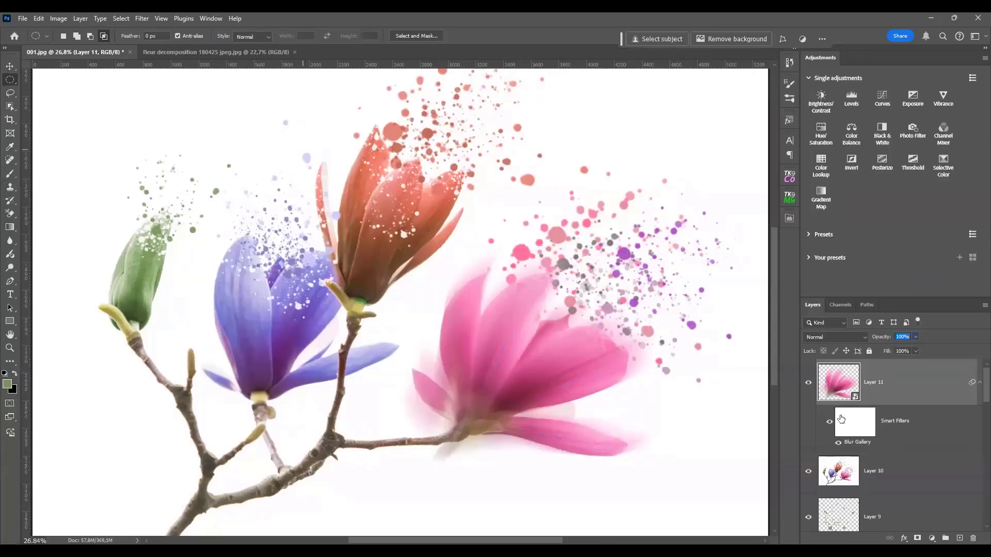
Invert the pink flower's smart filter mask to black to hide the blur
left_click(849, 421)
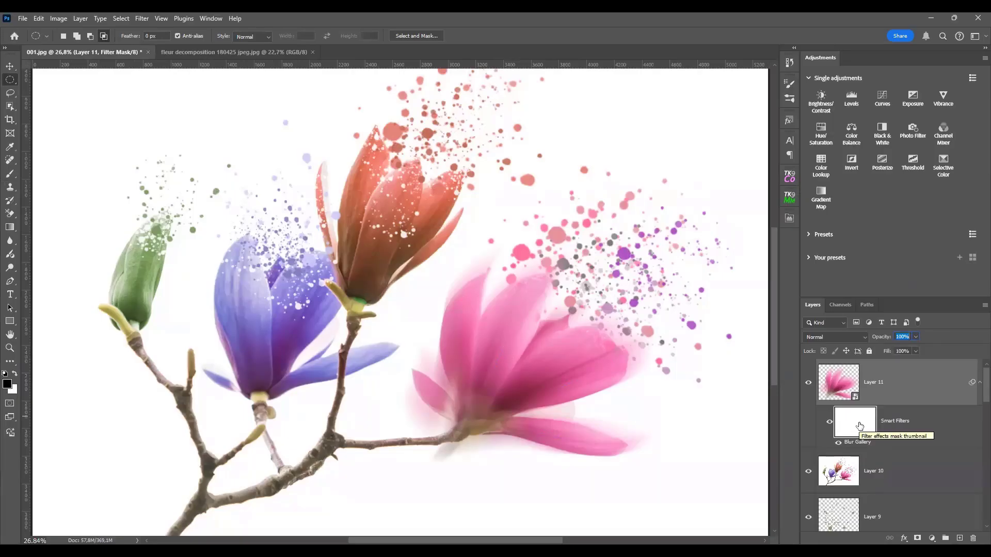
key("ctrl+i")
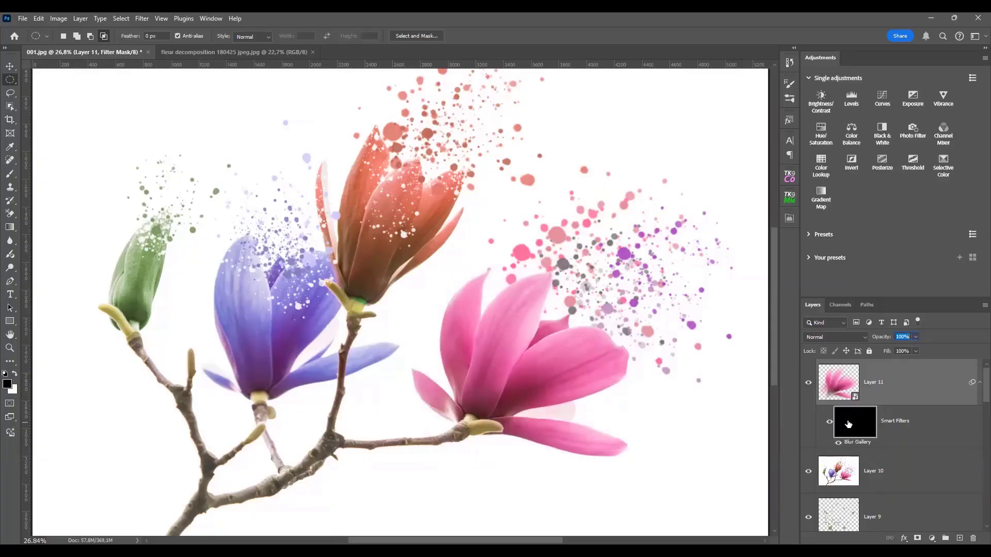
Paint white on the filter mask over the pink flower's base with a soft 666 px brush, and toggle the layer's visibility to compare
left_click(9, 174)
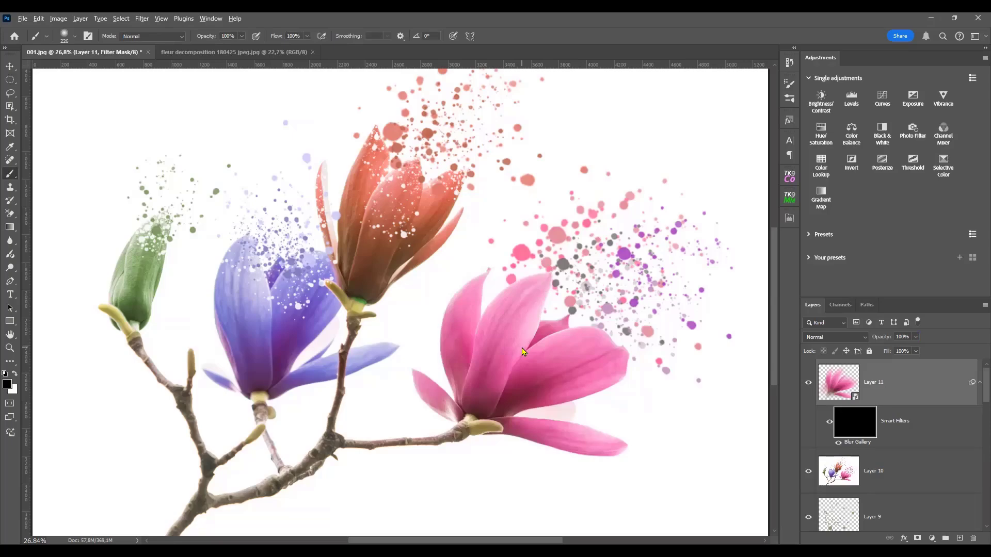
left_click_drag(526, 343, 557, 343)
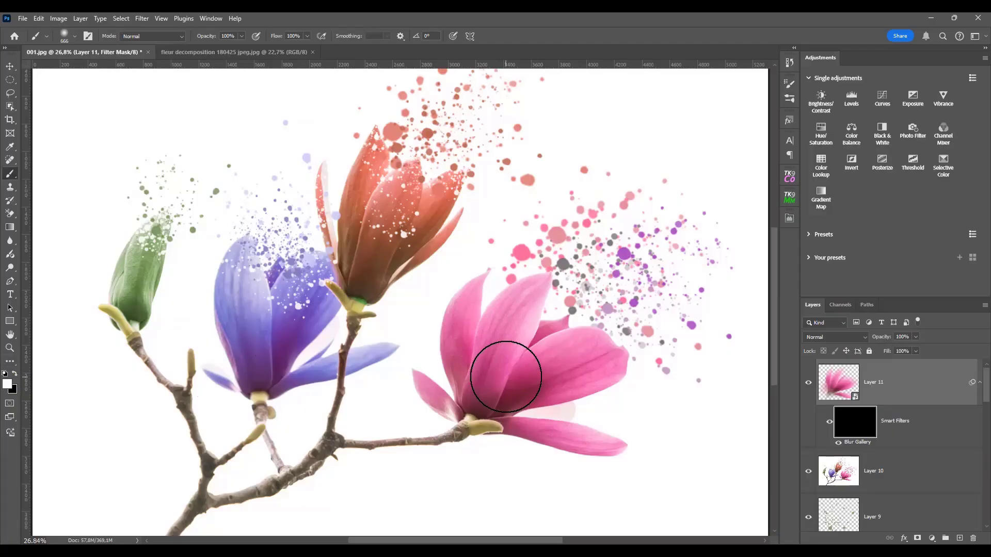
mouse_move(509, 376)
left_mouse_down()
mouse_move(491, 394)
mouse_move(480, 349)
mouse_move(485, 367)
left_mouse_up()
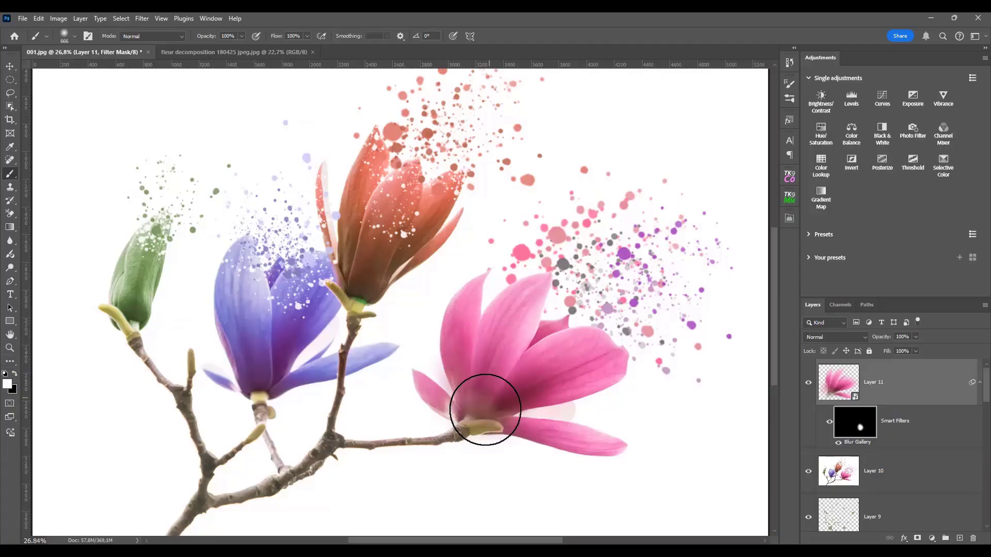
mouse_move(511, 421)
left_mouse_down()
mouse_move(539, 396)
mouse_move(510, 406)
mouse_move(492, 429)
mouse_move(426, 391)
mouse_move(488, 424)
mouse_move(446, 400)
left_mouse_up()
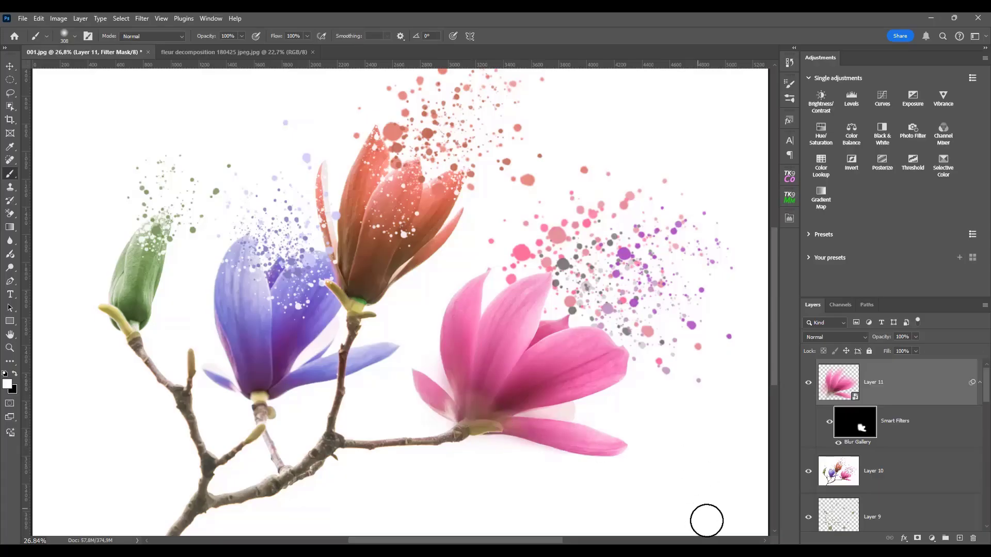
left_click(810, 384)
left_click(809, 386)
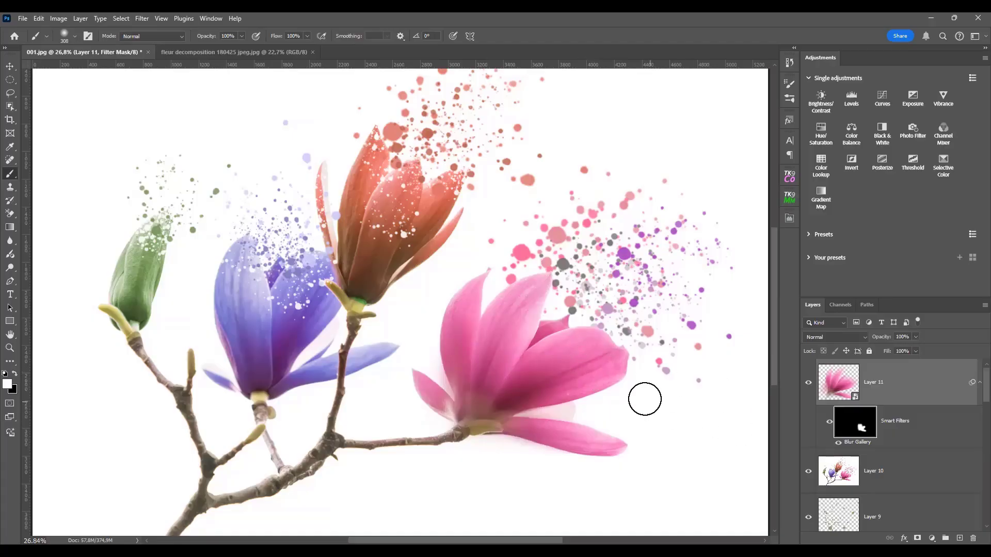
Paint white on the pink flower's filter mask at the large right petal's tip with a 465 px brush, and toggle the layer to compare
key("x")
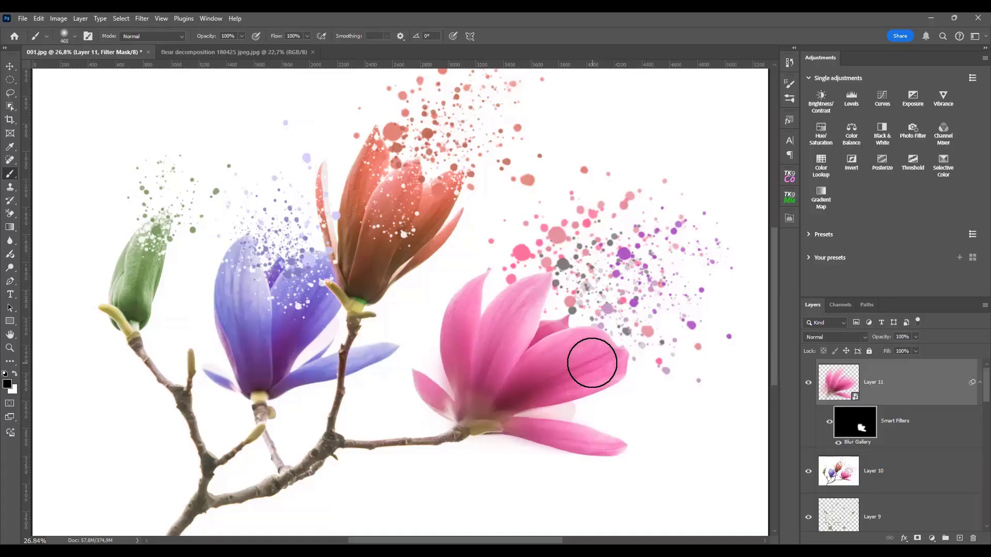
key("x")
mouse_move(591, 351)
left_mouse_down()
mouse_move(608, 368)
mouse_move(640, 360)
mouse_move(568, 355)
mouse_move(570, 347)
mouse_move(592, 374)
mouse_move(593, 364)
mouse_move(571, 357)
mouse_move(624, 378)
mouse_move(584, 358)
mouse_move(612, 359)
mouse_move(588, 358)
mouse_move(608, 378)
left_mouse_up()
key("x")
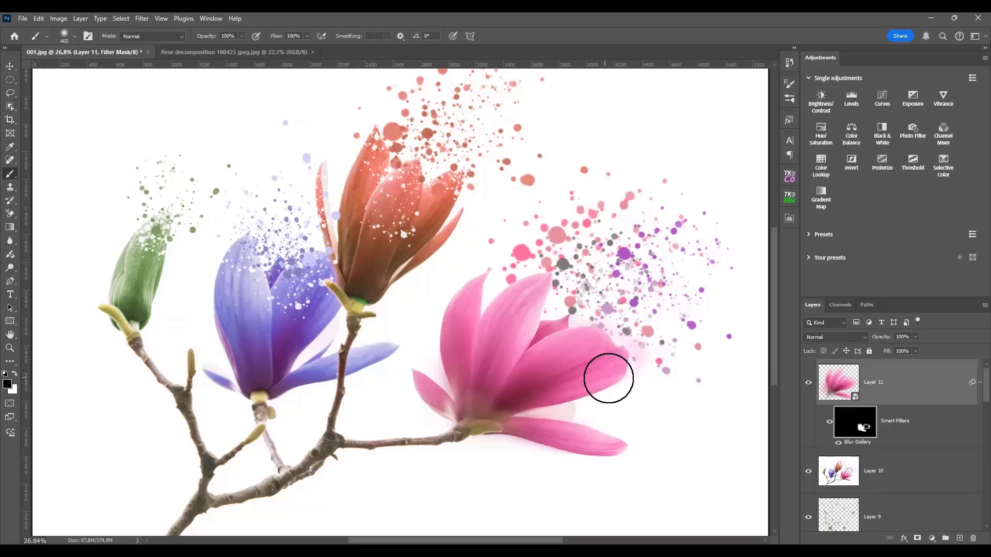
left_click(808, 385)
left_click(809, 384)
left_click(808, 384)
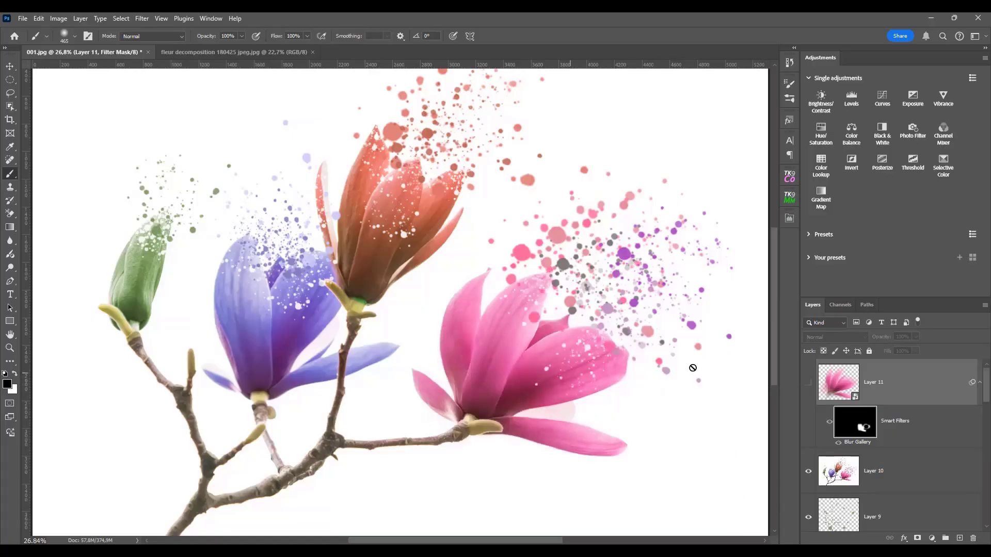
left_click(808, 384)
left_click(809, 385)
left_click(808, 385)
Add a layer mask to Layer 11, paint black over the large right petal's tip to reveal the splatters underneath, and toggle the layer to compare
left_click(907, 398)
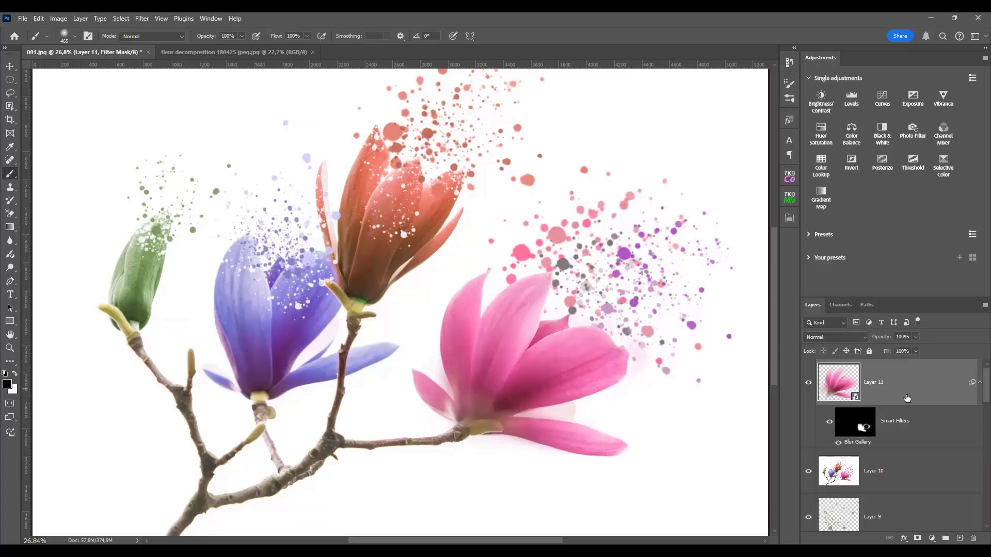
left_click(921, 540)
mouse_move(582, 361)
left_mouse_down()
mouse_move(593, 371)
mouse_move(622, 361)
mouse_move(609, 340)
mouse_move(595, 341)
mouse_move(629, 336)
mouse_move(625, 384)
left_mouse_up()
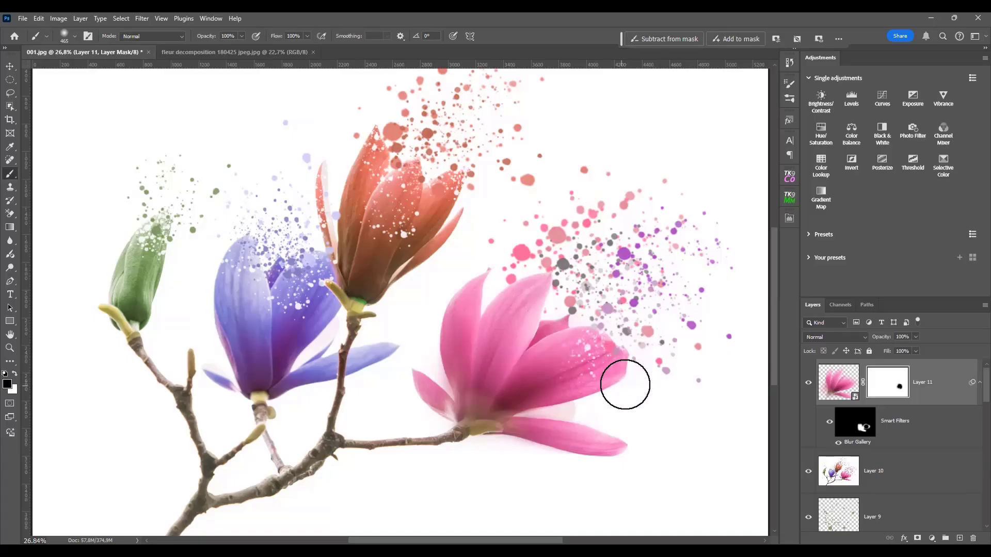
left_click(809, 383)
left_click(809, 383)
left_click(809, 382)
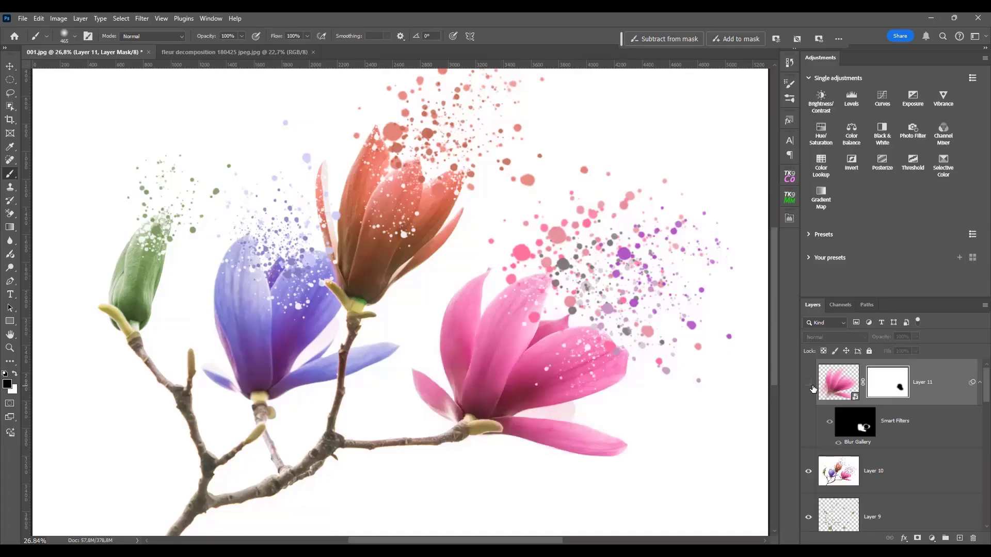
left_click(809, 383)
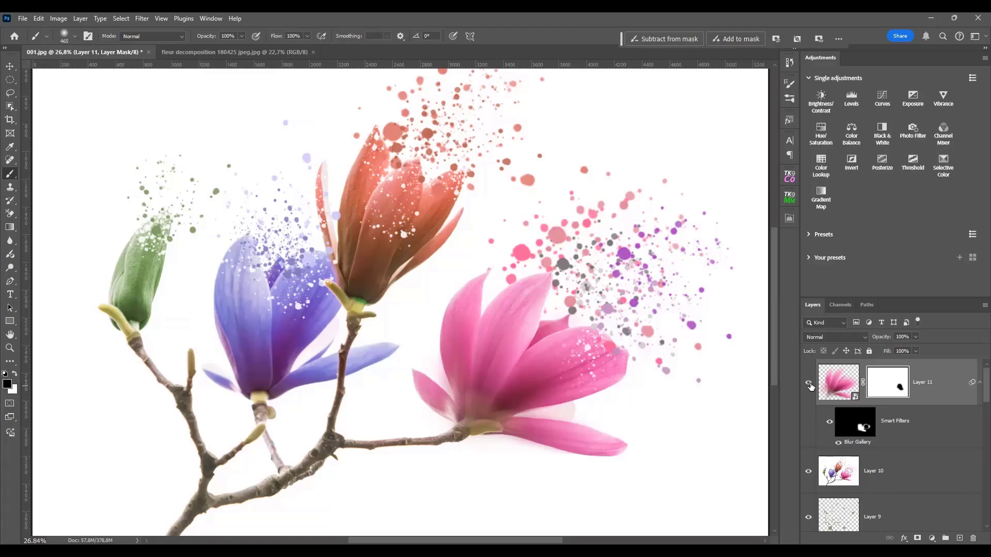
Examine the blurred petals and splatters of the magnolias in the fleur decomposition 2 reference image
scroll(302, 417, "down", 1)
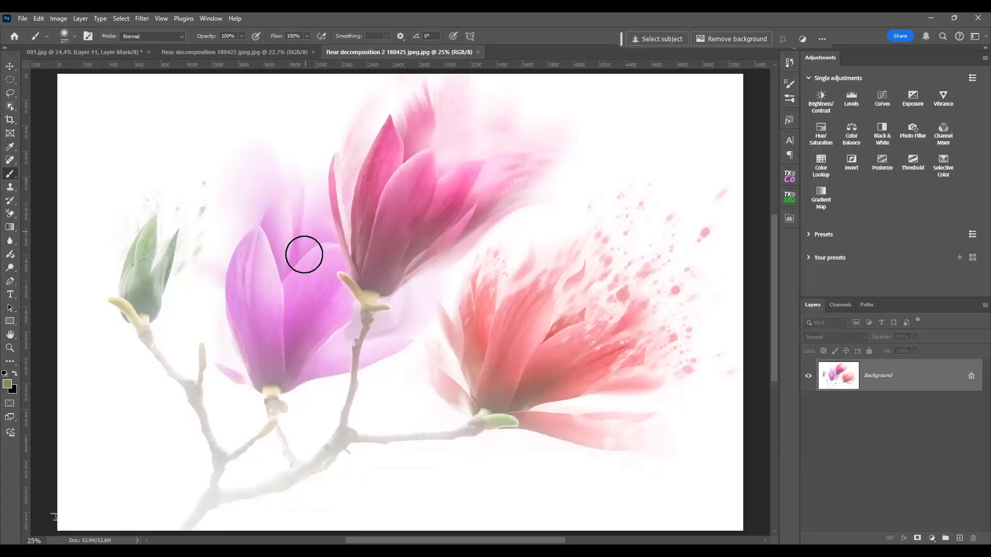
scroll(322, 277, "up", 2)
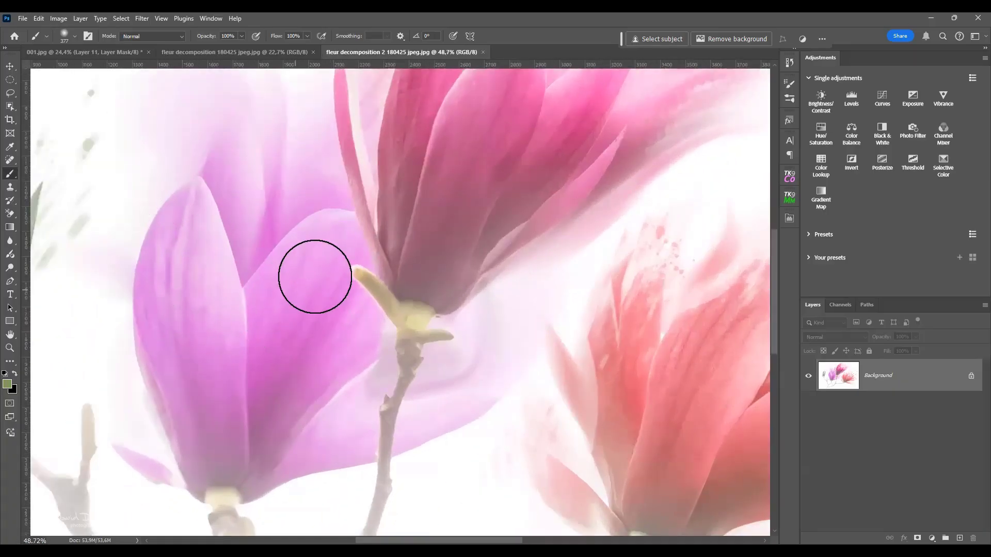
scroll(284, 277, "down", 1)
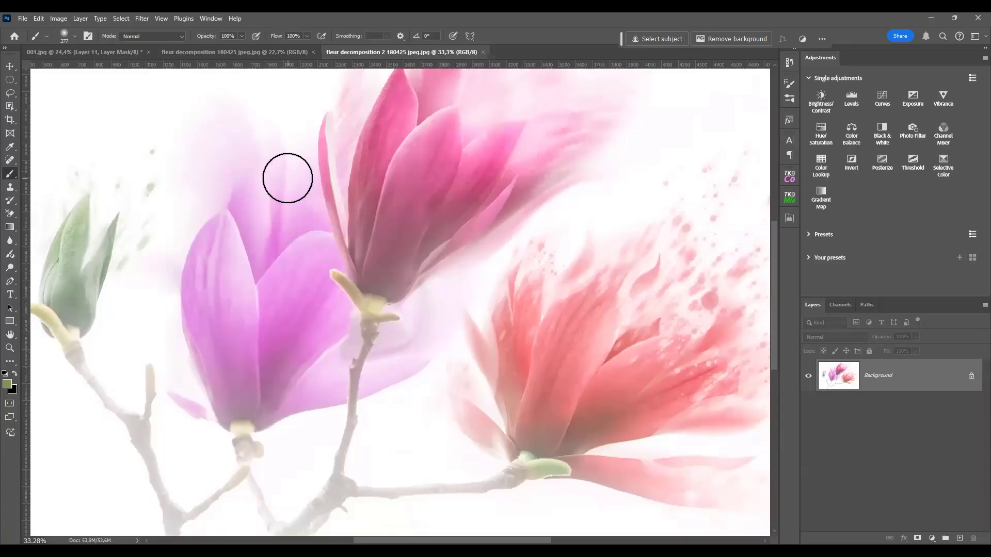
scroll(332, 332, "up", 2)
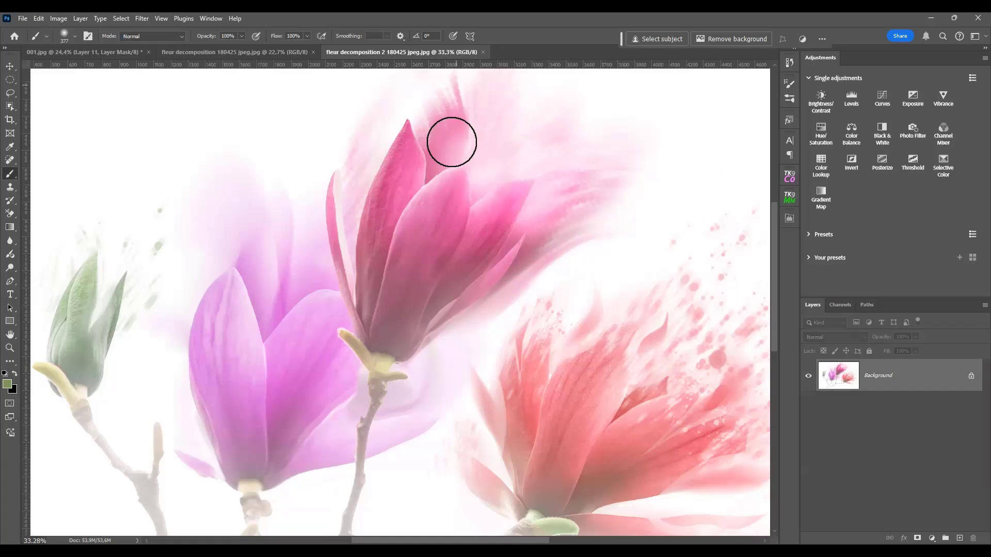
scroll(327, 234, "down", 2)
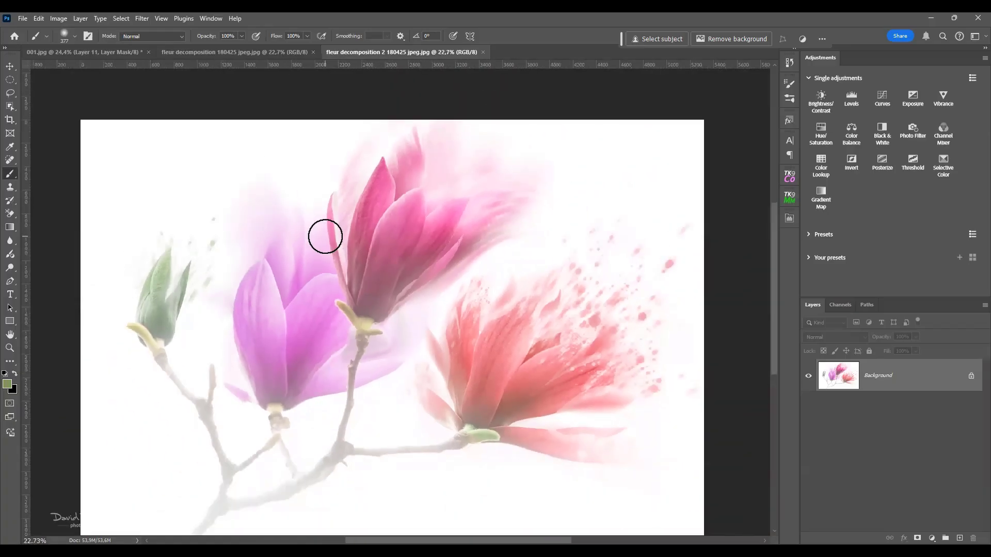
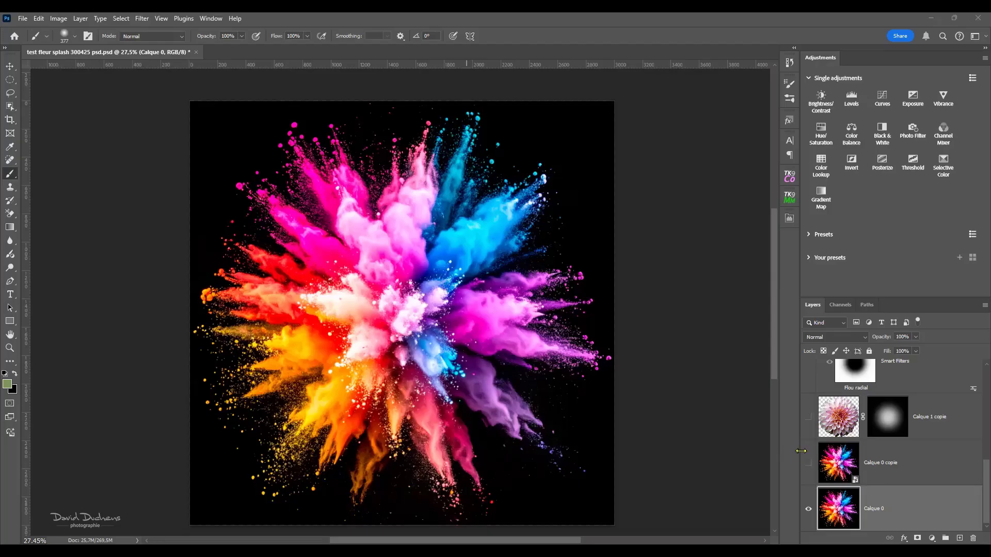
Show the Calque 0 copie, Calque 1 copie and Calque 1 layers one by one to examine how the dahlia composite is built
left_click(809, 464)
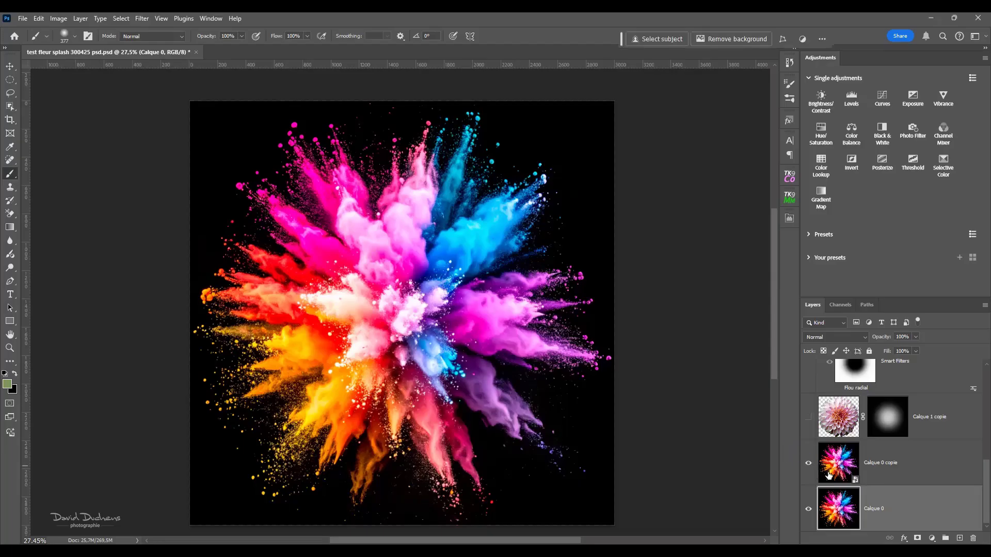
left_click(808, 418)
left_click(808, 418)
left_click(808, 418)
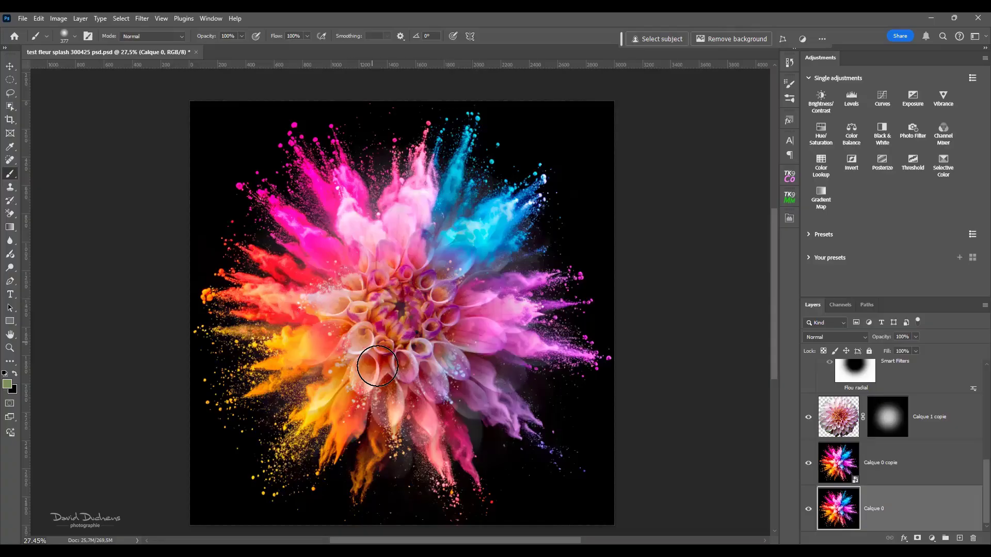
scroll(465, 394, "up", 1)
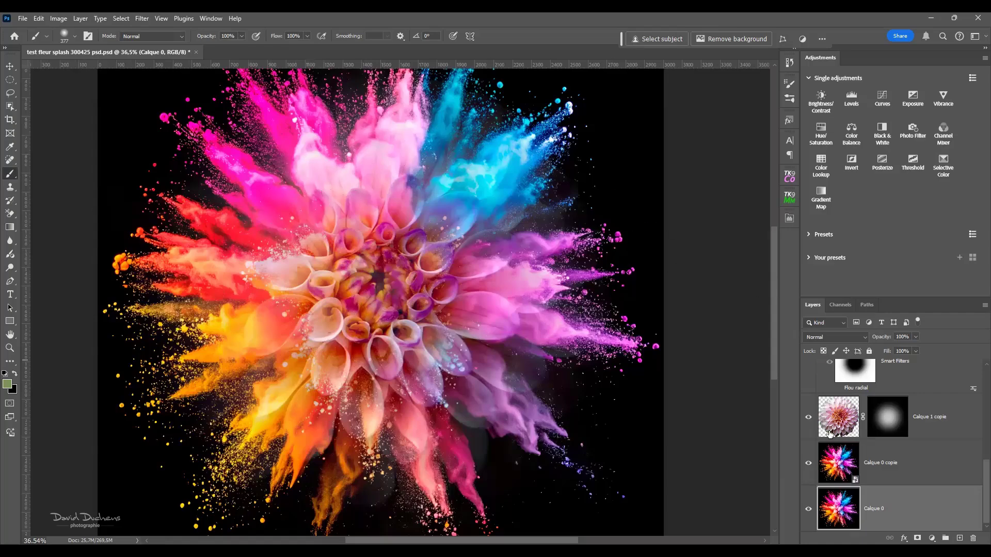
scroll(829, 433, "up", 3)
left_click(807, 409)
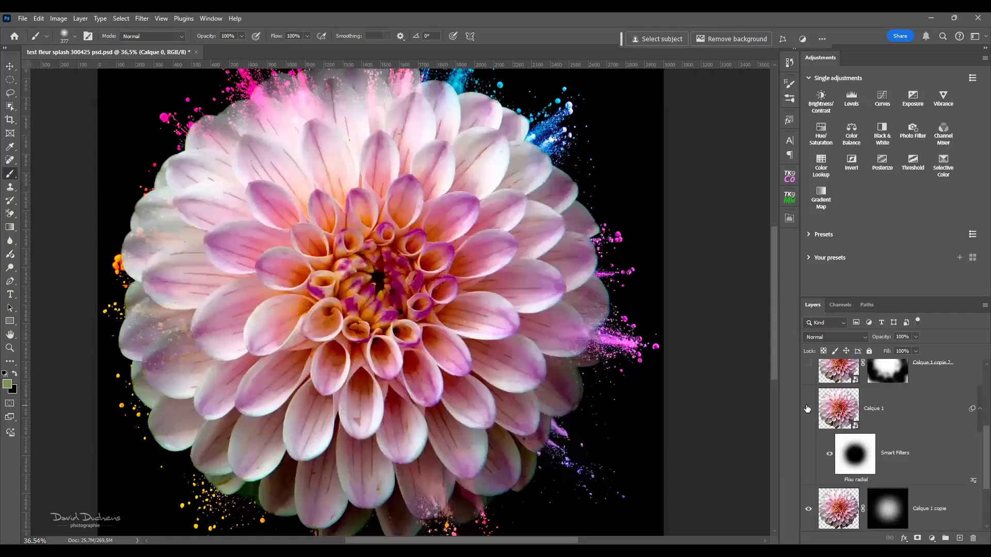
scroll(308, 405, "down", 2)
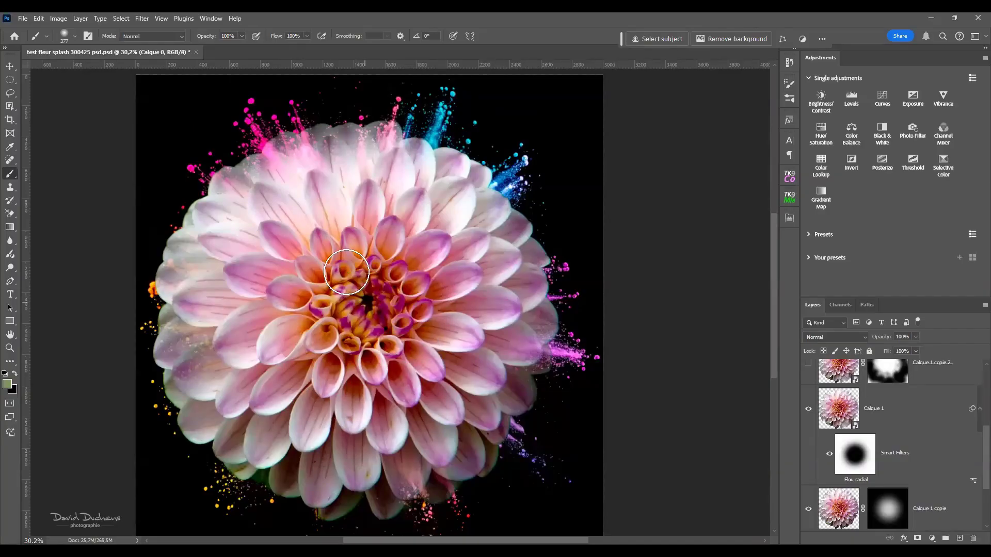
Show the Calque 1 copie 2, Niveaux 1, Arrière-plan copie and Calque 2 layers, and review the complete layer stack
scroll(908, 483, "up", 1)
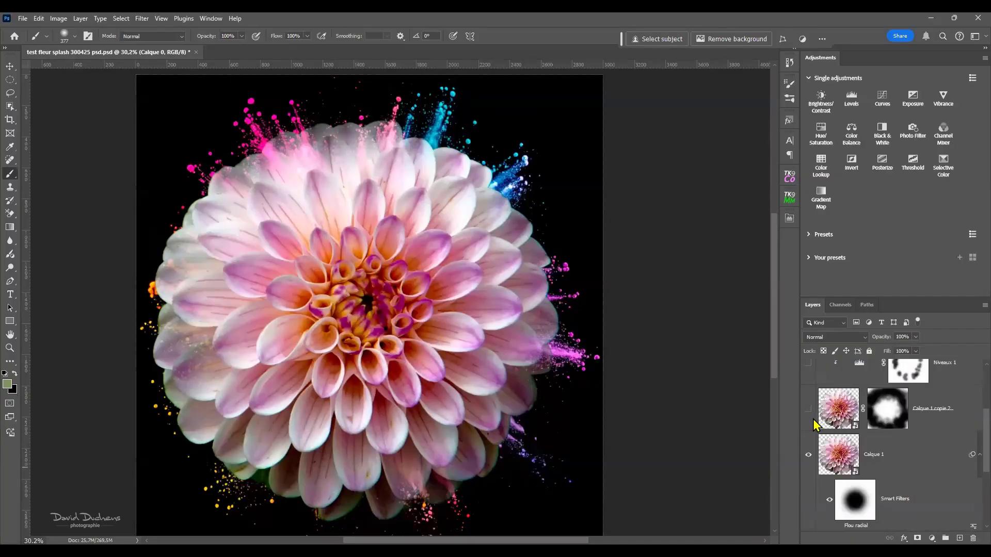
scroll(832, 431, "up", 2)
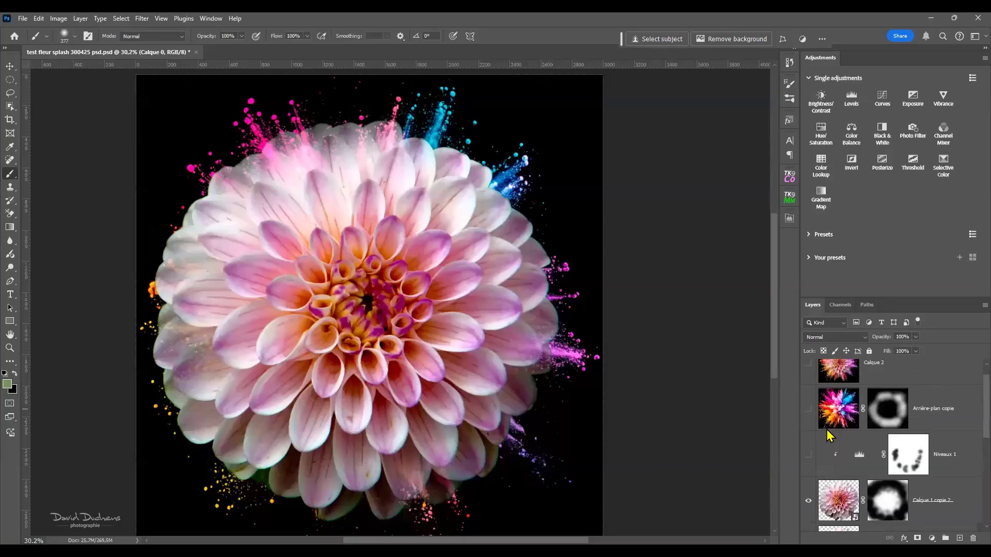
left_click(808, 454)
left_click(808, 409)
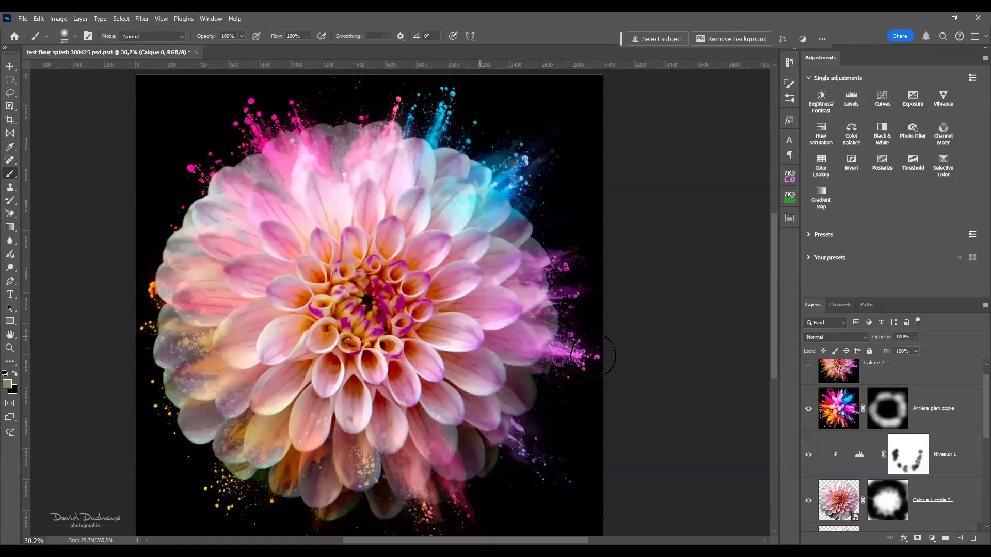
scroll(929, 443, "up", 1)
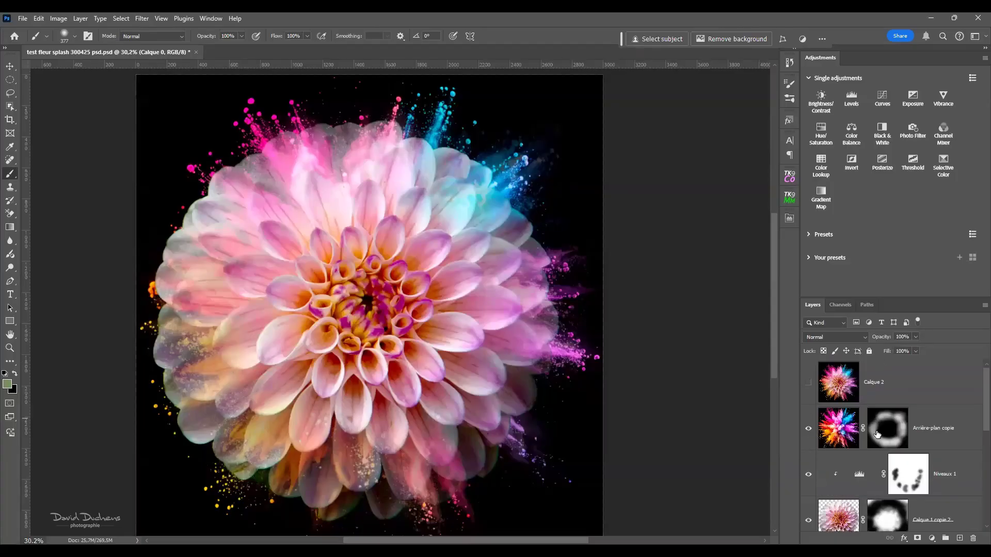
left_click(808, 382)
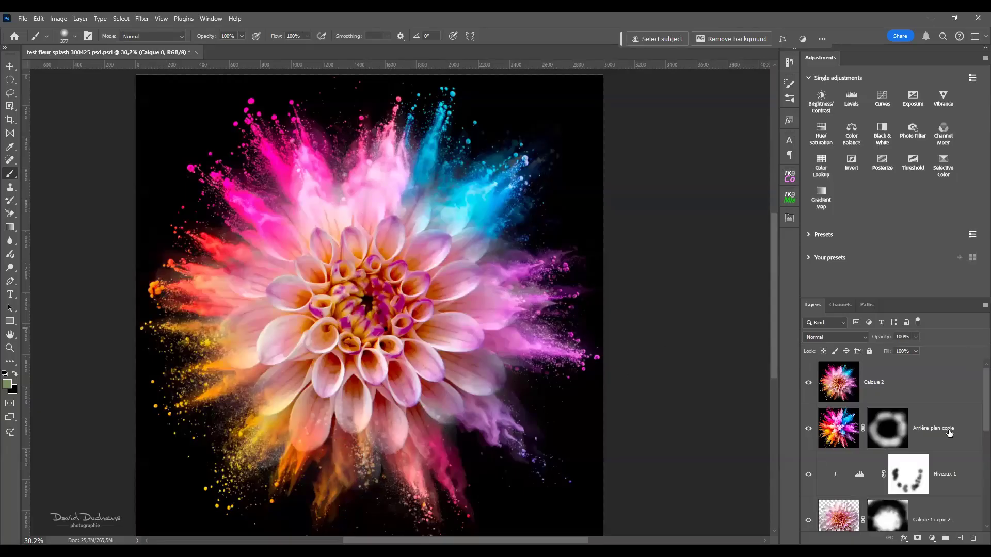
scroll(948, 433, "down", 5)
scroll(975, 495, "up", 4)
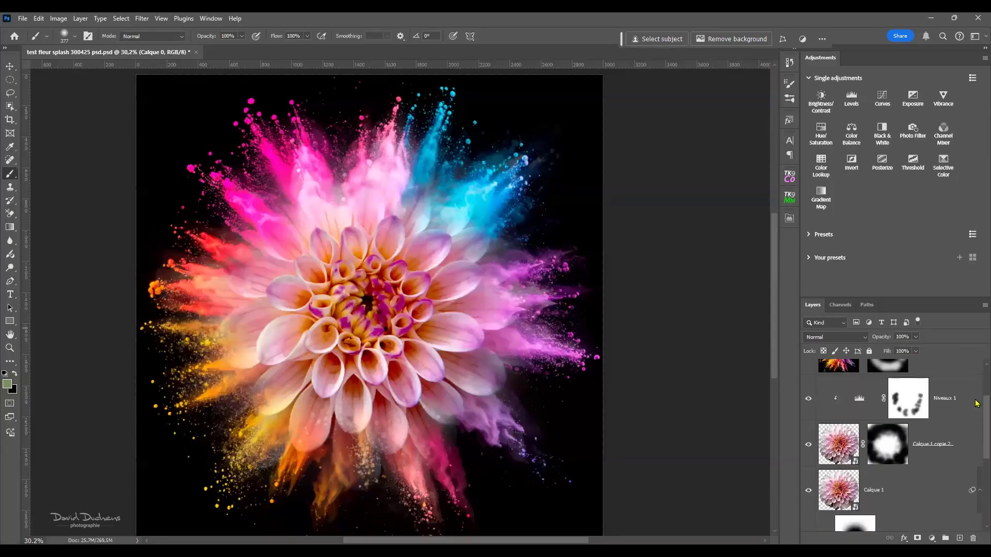
scroll(976, 496, "down", 4)
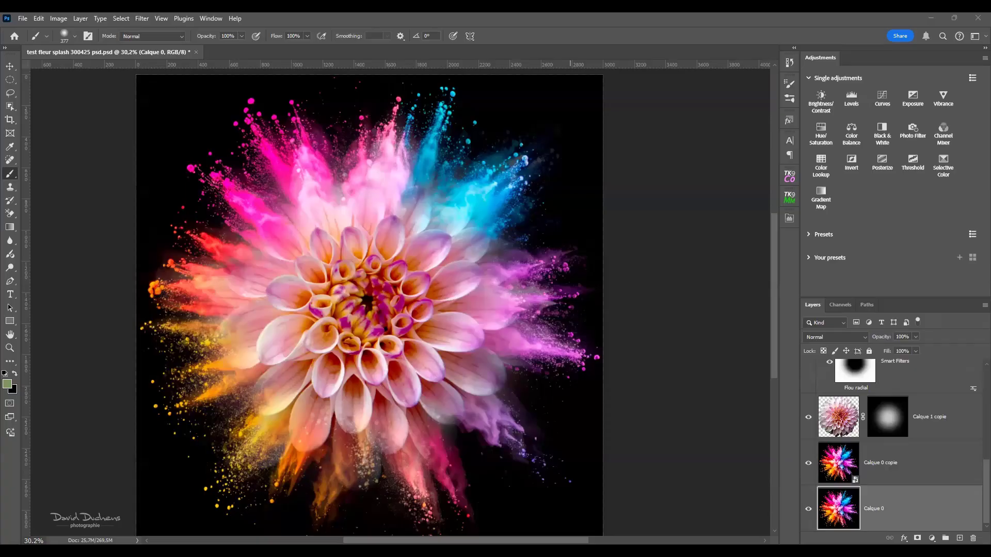
Open 002.jpg using its embedded color profile
left_click(697, 295)
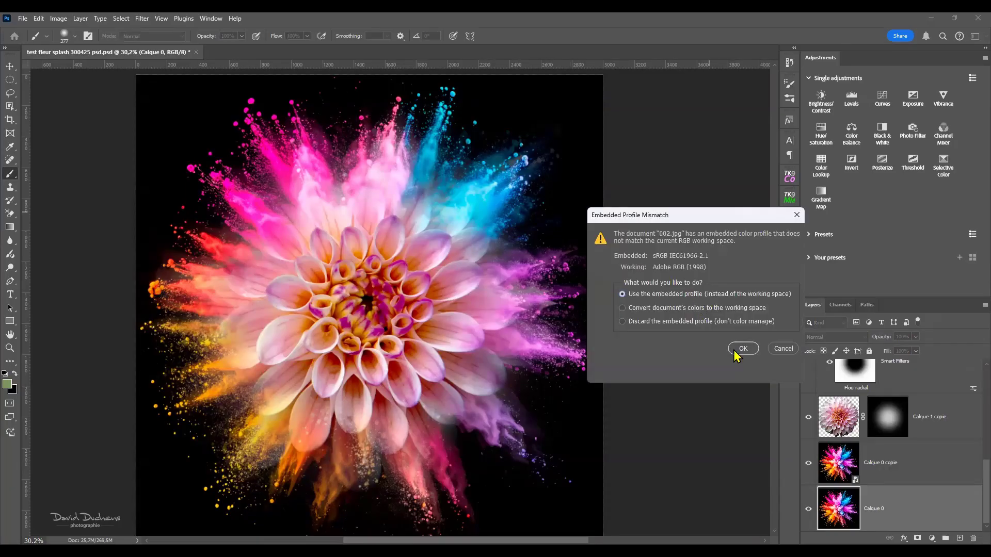
left_click(736, 351)
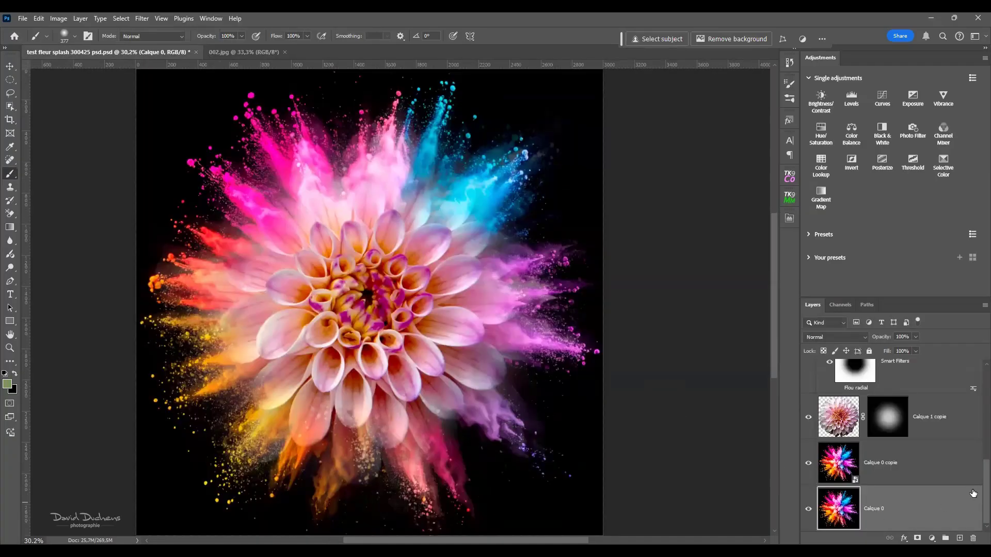
Delete all layers from Calque 1 copie up to Calque 2, leaving only the two powder explosion layers
scroll(963, 484, "up", 2)
scroll(953, 482, "down", 2)
left_click(943, 419)
scroll(944, 428, "up", 5)
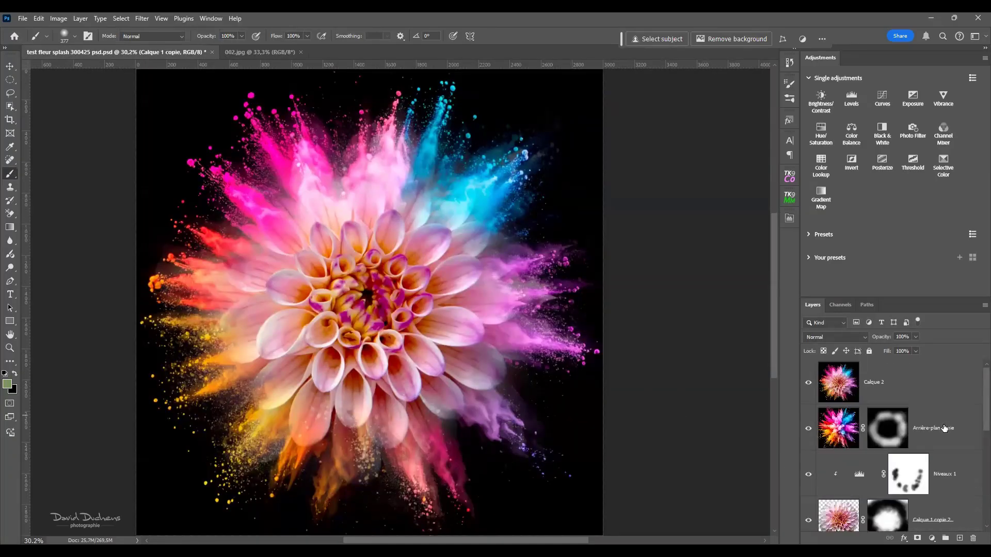
left_click(946, 385, "shift")
left_click_drag(945, 532, 964, 541)
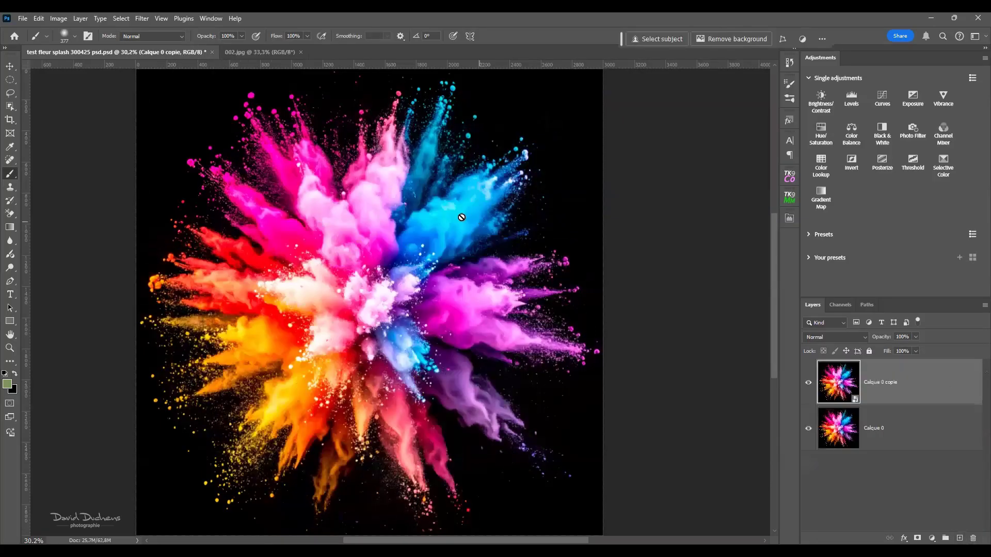
Unlock the Background layer of 002.jpg and select the whole dahlia with the Object Selection tool
left_click(251, 52)
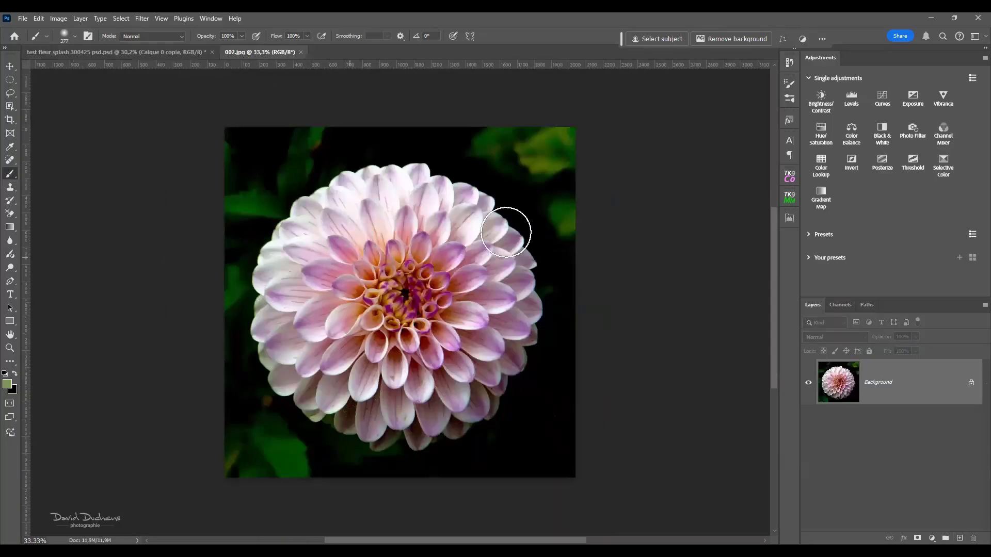
left_click(972, 384)
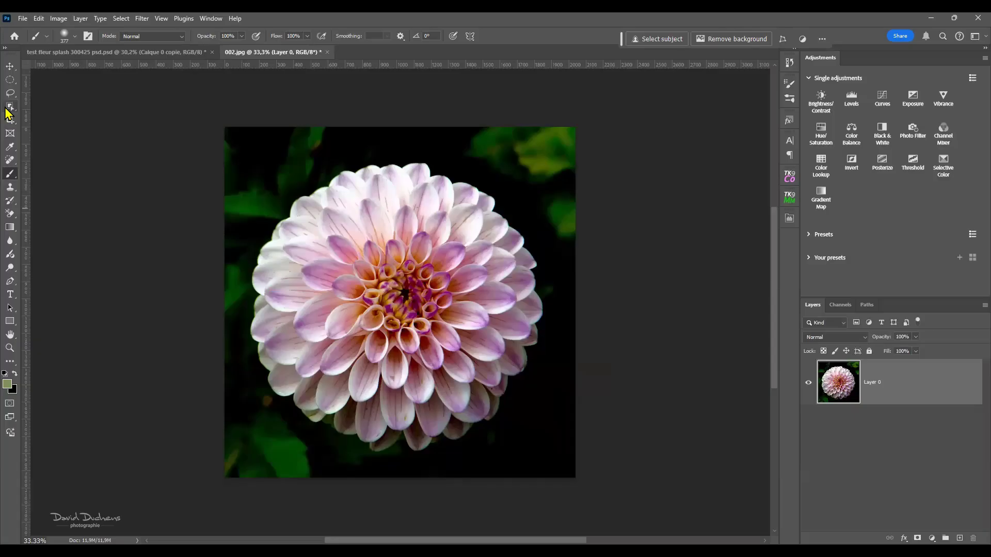
left_click(7, 110)
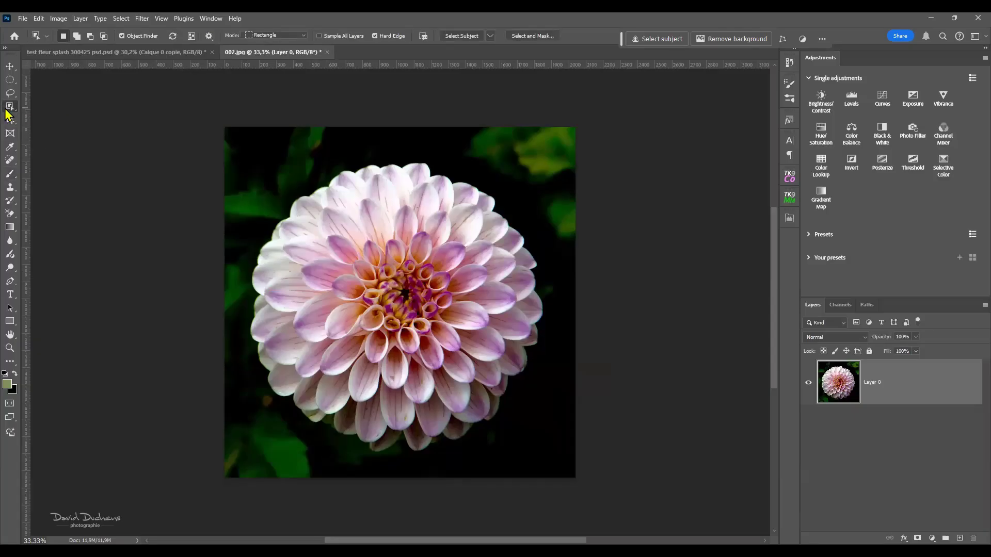
right_click(20, 109)
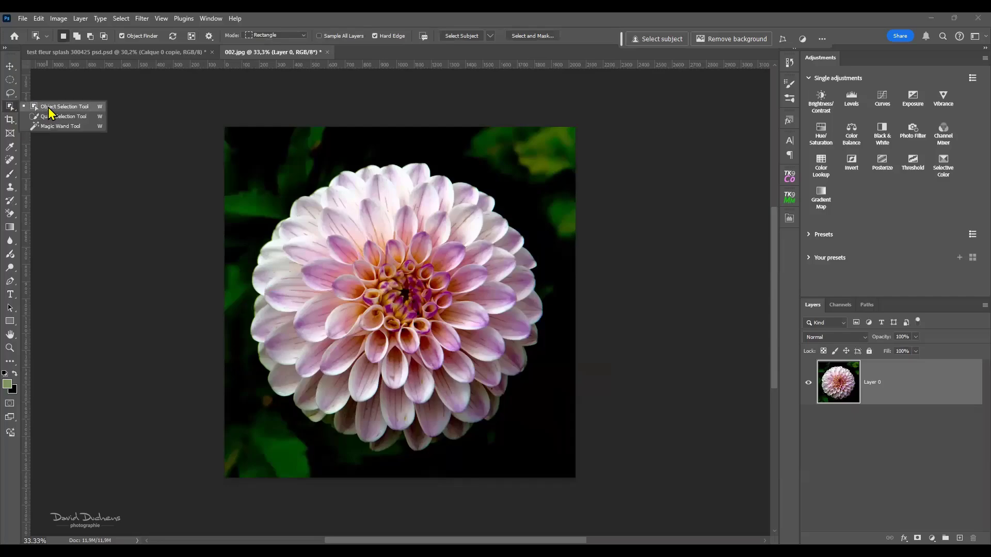
left_click(321, 231)
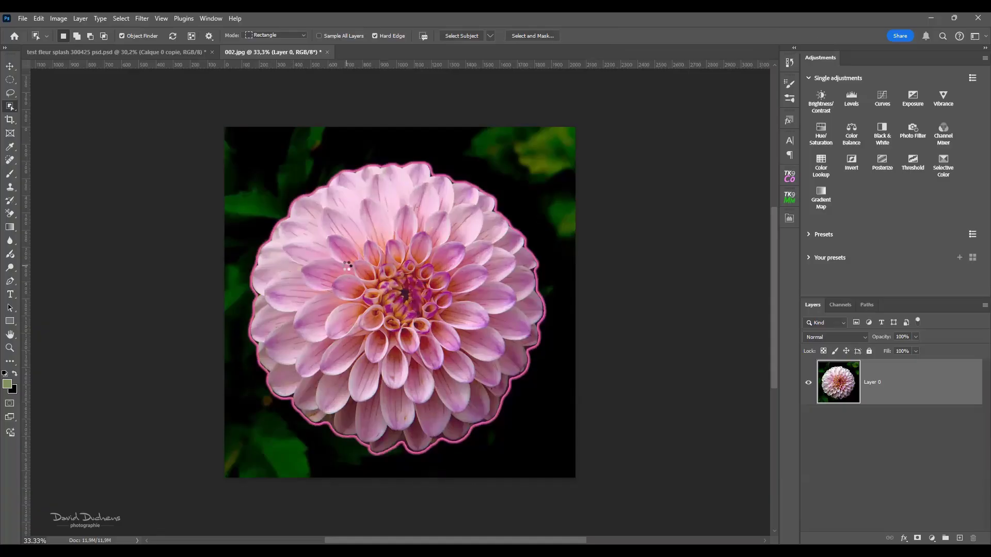
left_click(254, 333)
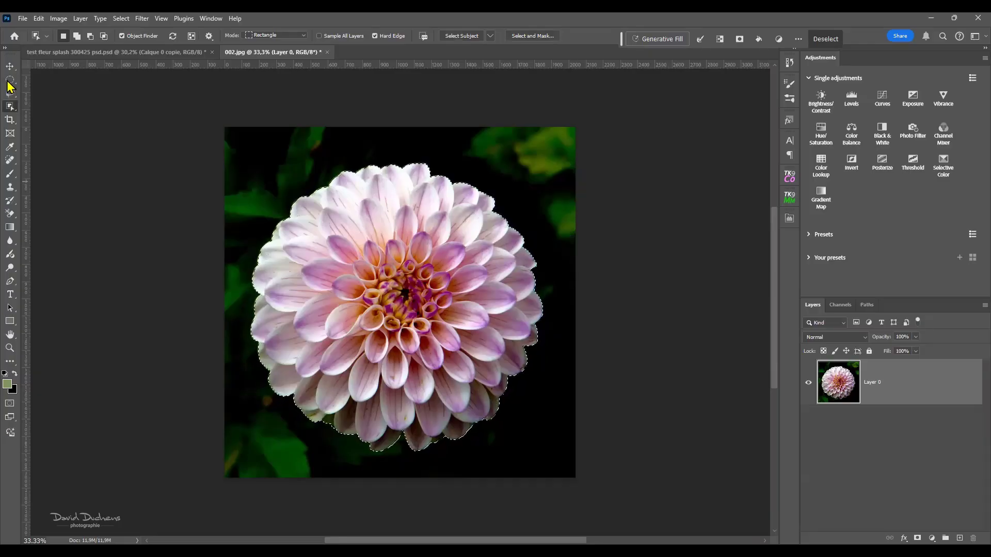
Copy the selected dahlia into the powder explosion document as a new layer and center it at 1500 px, 1500 px
left_click(11, 93)
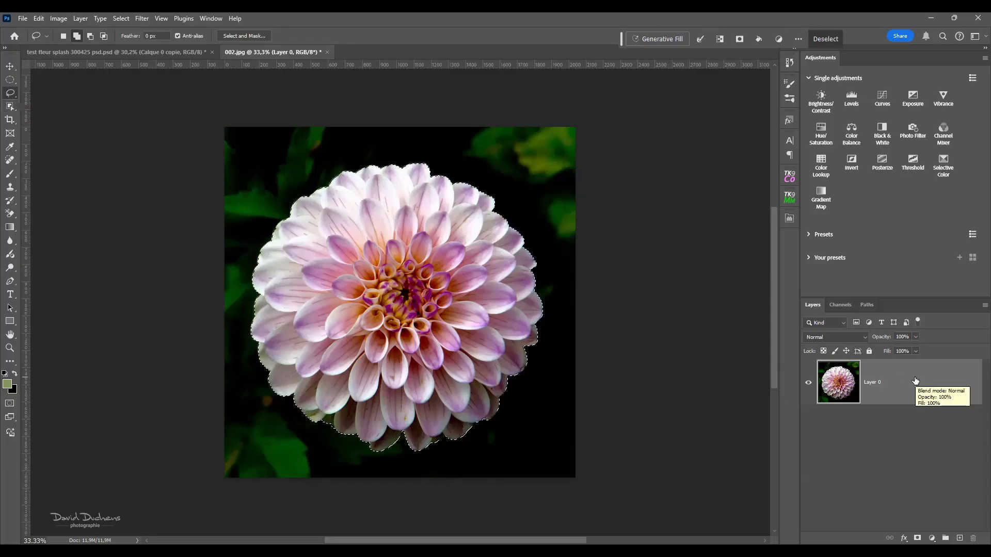
key("ctrl+j")
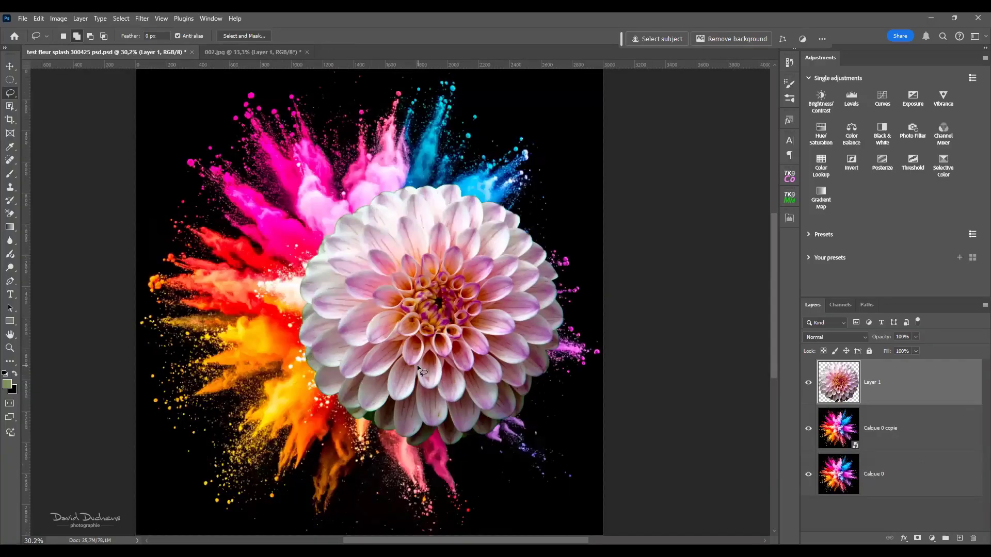
key("ctrl+t")
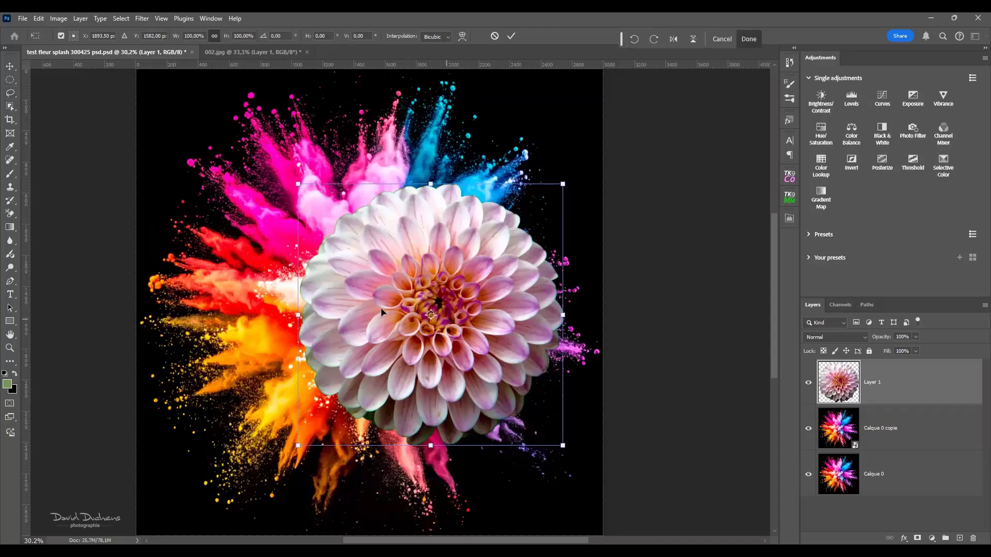
left_click_drag(381, 309, 367, 298)
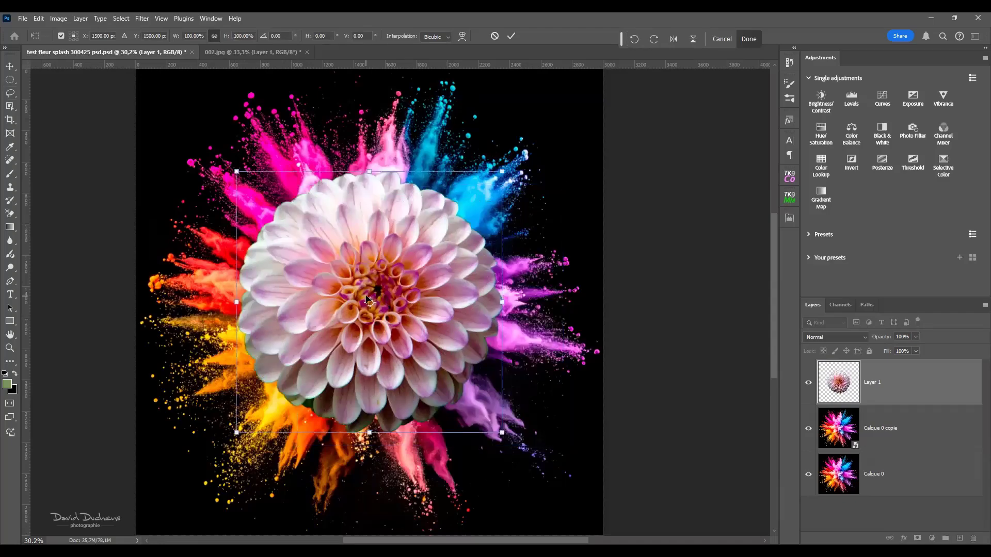
key("Return")
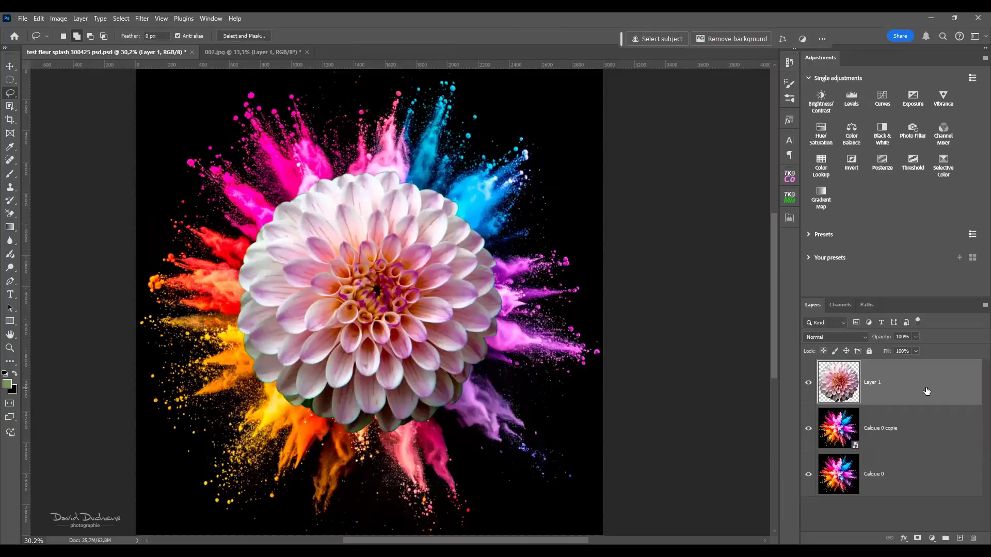
Duplicate the dahlia layer, hide the original Layer 1 and move it below Calque 0 copie
key("ctrl+j")
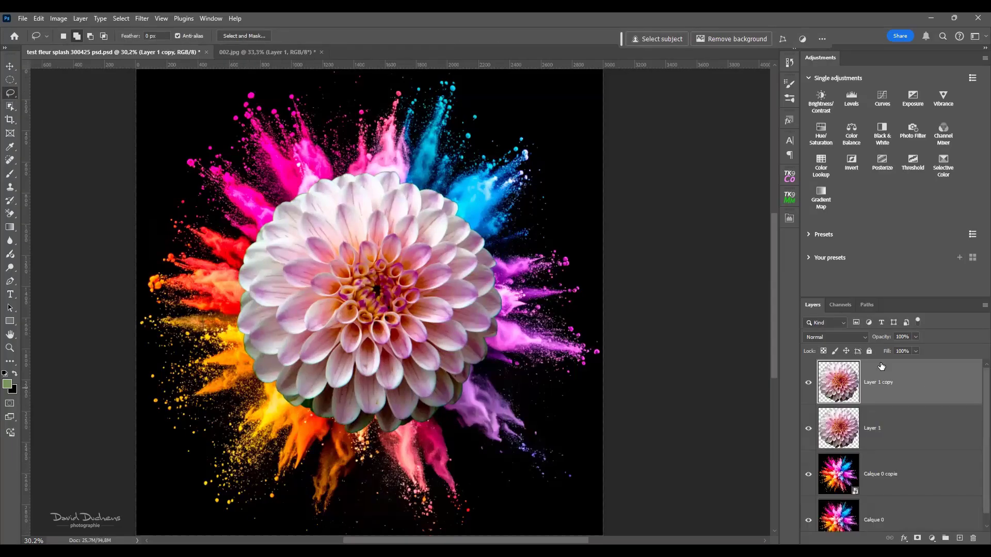
scroll(860, 451, "down", 1)
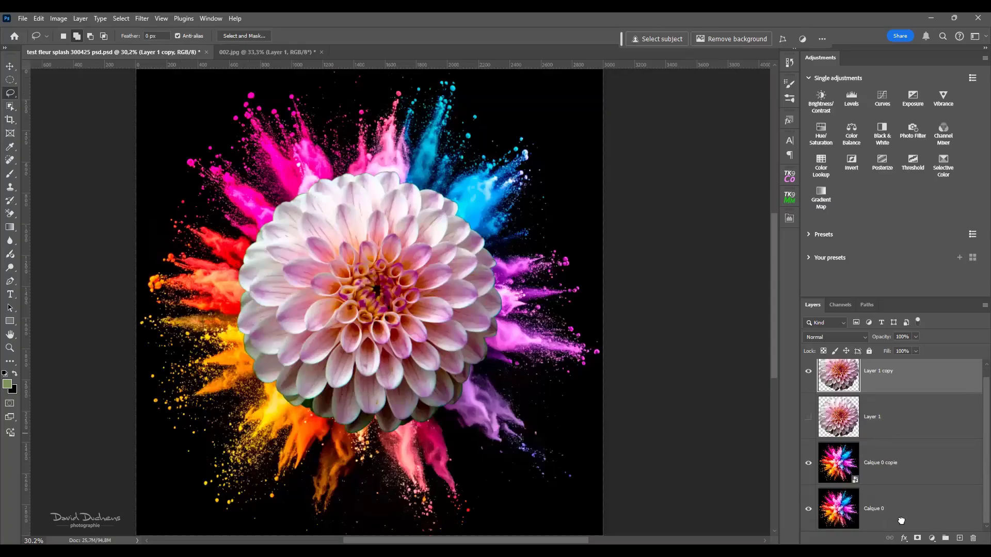
left_click_drag(900, 499, 901, 501)
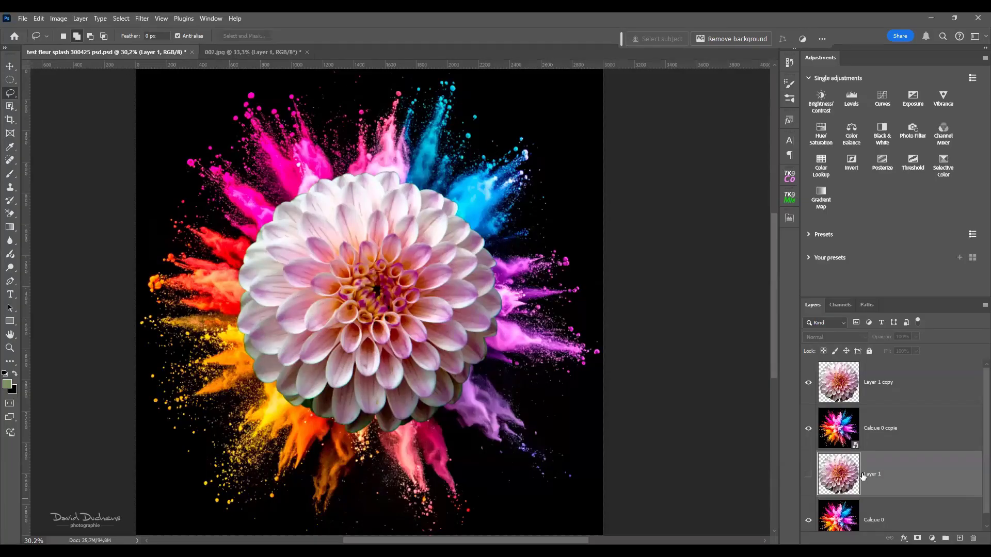
Add a layer mask to Layer 1 copy and fade the dahlia's lower-left petals with a soft black brush at 29% opacity
left_click(907, 392)
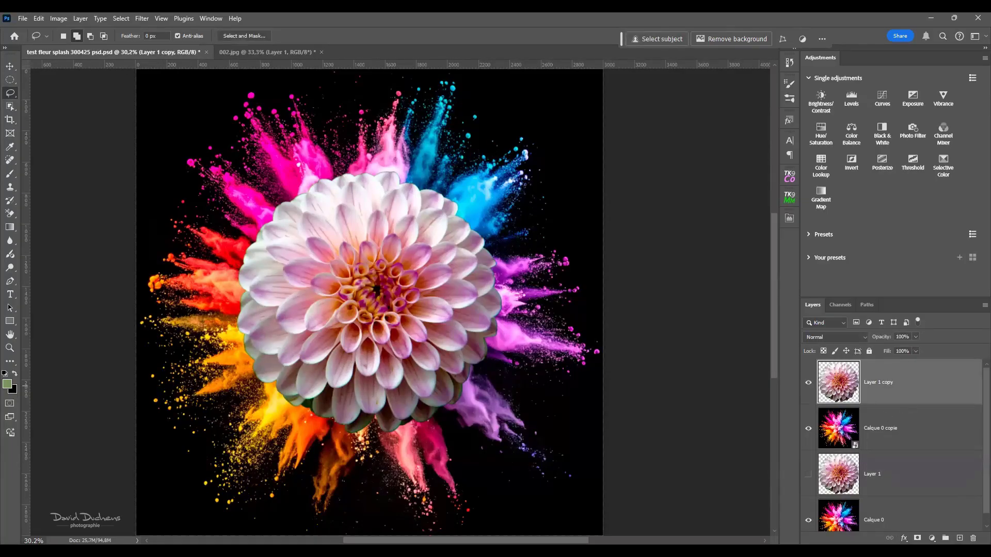
left_click(917, 538)
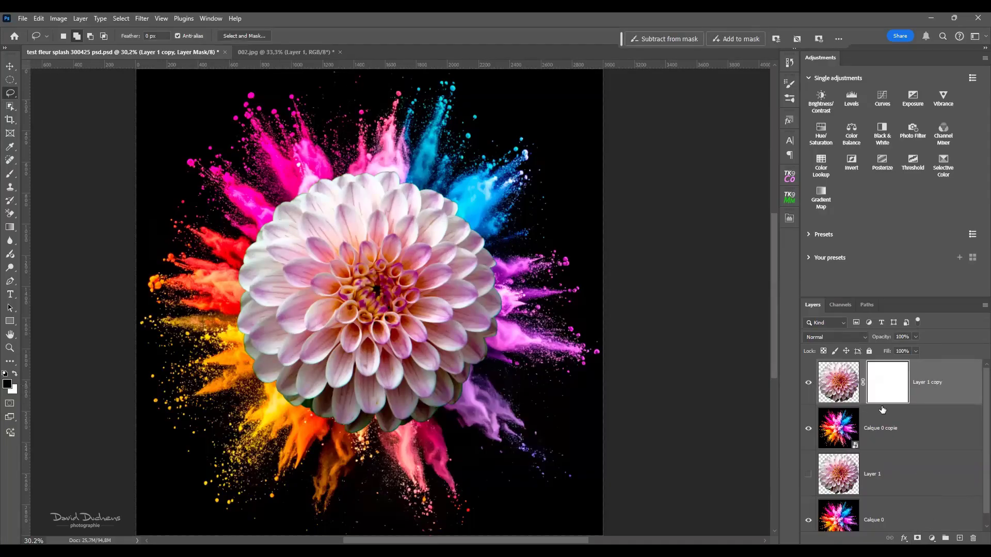
left_click(10, 174)
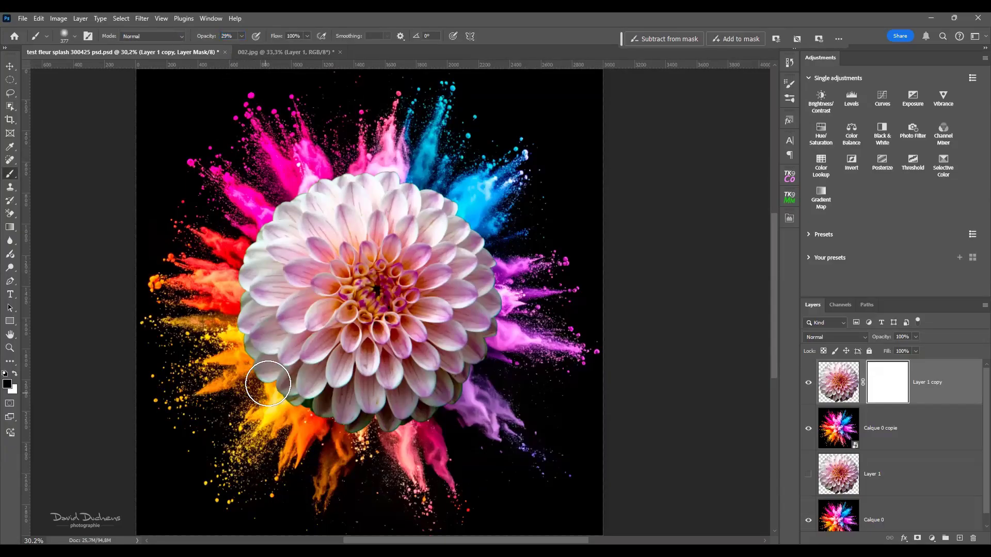
mouse_move(268, 382)
left_mouse_down()
mouse_move(200, 435)
mouse_move(216, 400)
mouse_move(204, 407)
left_mouse_up()
left_click_drag(262, 355, 199, 384)
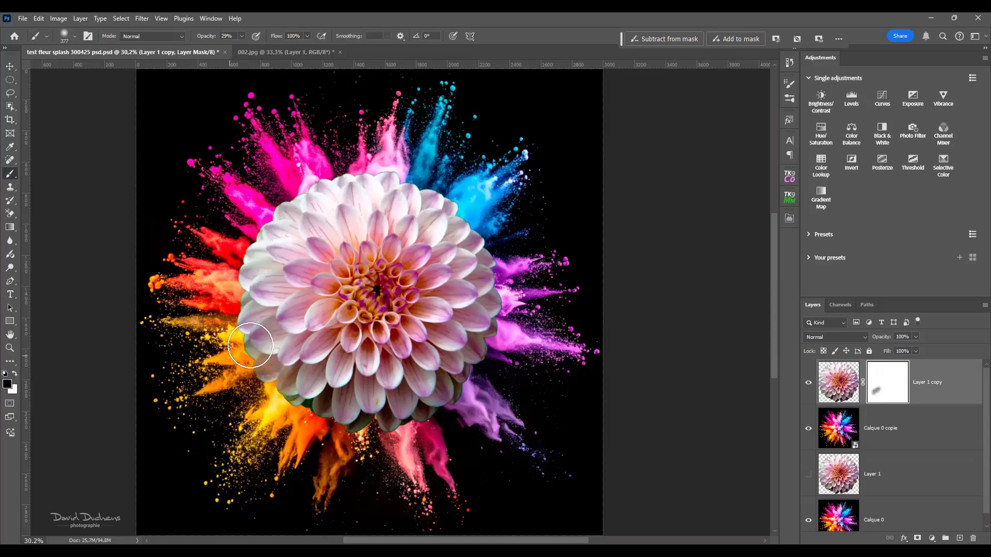
left_click_drag(281, 335, 87, 428)
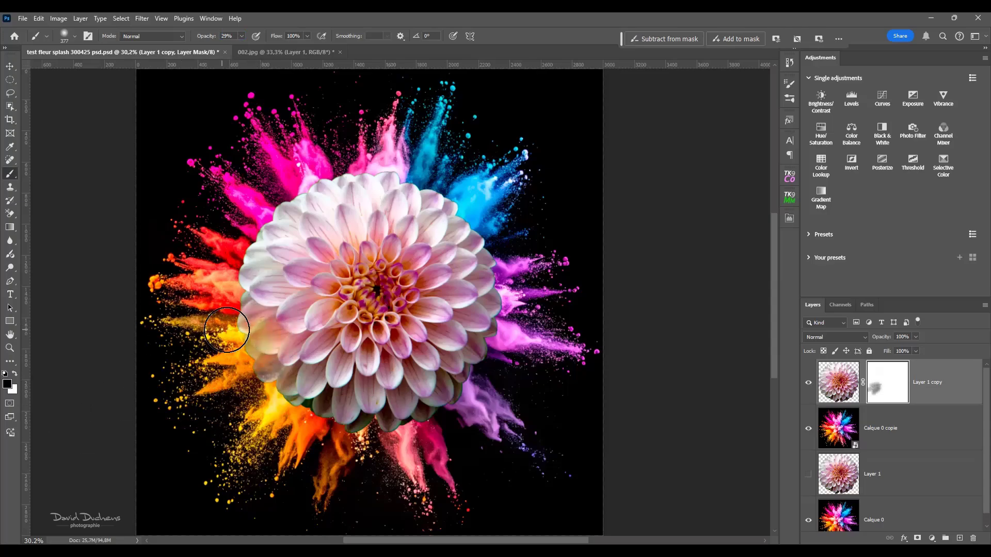
Paint black on the mask along the dahlia's left and upper-left petals to blend them into the red and pink powder
scroll(220, 386, "up", 2)
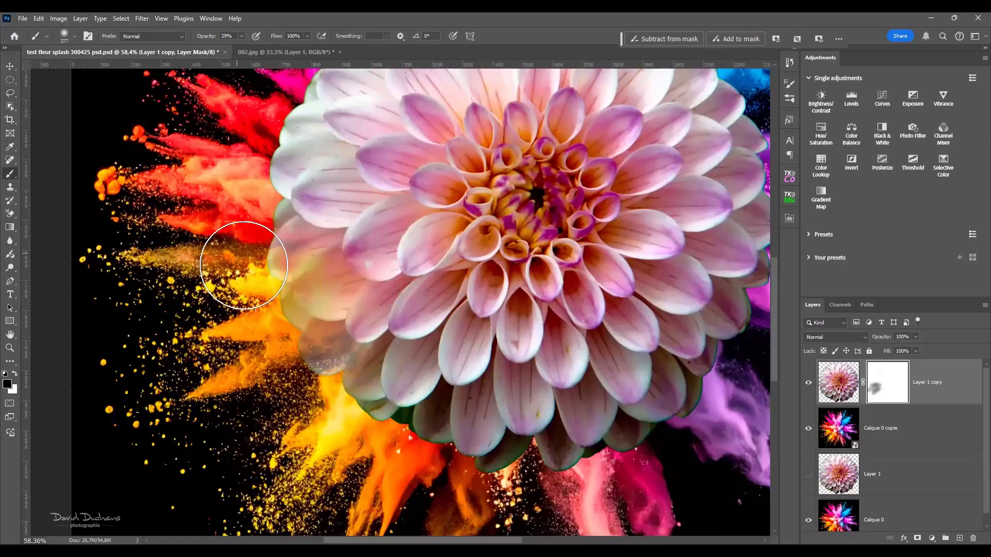
mouse_move(239, 258)
left_mouse_down()
mouse_move(245, 307)
mouse_move(269, 331)
mouse_move(248, 389)
mouse_move(230, 276)
mouse_move(268, 151)
mouse_move(298, 155)
mouse_move(283, 176)
mouse_move(250, 187)
mouse_move(217, 227)
left_mouse_up()
key("space")
left_click_drag(335, 248, 287, 450)
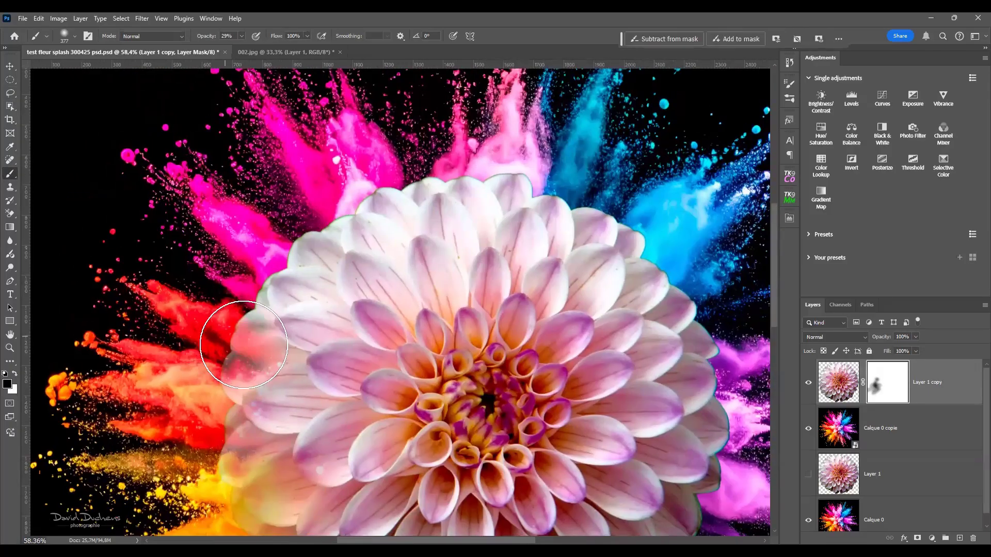
mouse_move(268, 271)
left_mouse_down()
mouse_move(248, 221)
mouse_move(287, 221)
mouse_move(343, 195)
mouse_move(289, 278)
left_mouse_up()
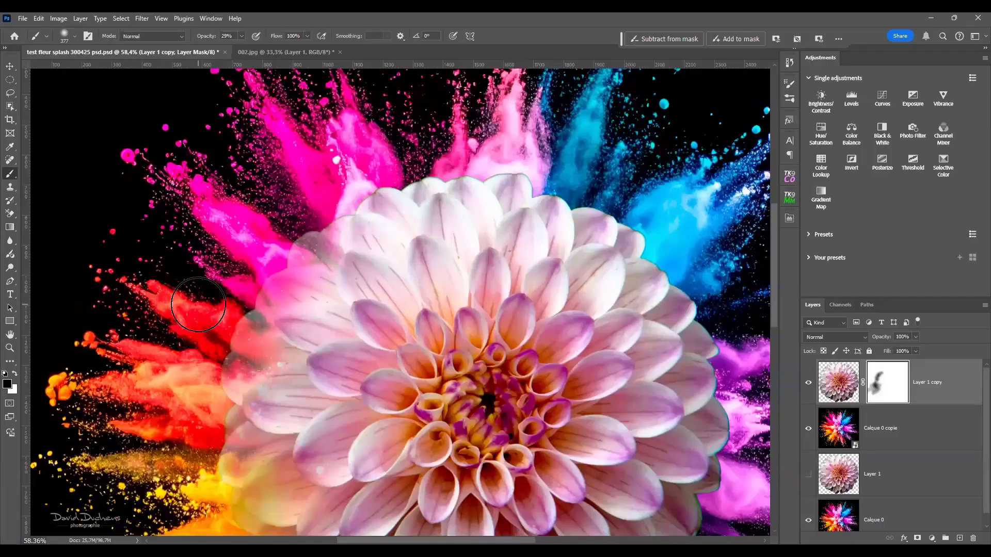
scroll(199, 305, "down", 5)
scroll(240, 374, "up", 1)
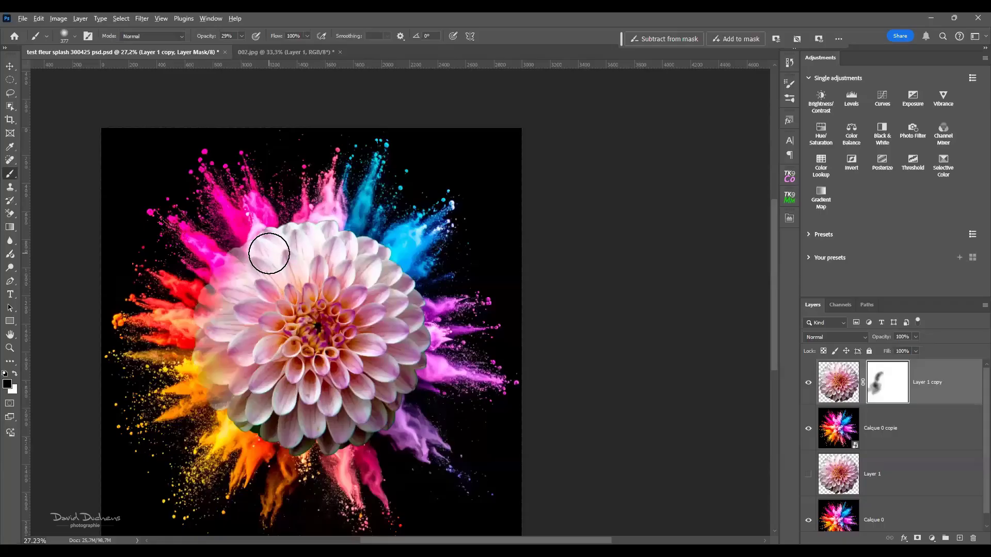
Fade the dahlia's top and upper-right petals on the mask into the pink and blue powder
key("bracketright")
key("bracketright")
mouse_move(251, 206)
left_mouse_down()
mouse_move(272, 236)
mouse_move(271, 218)
mouse_move(272, 227)
mouse_move(291, 213)
mouse_move(303, 223)
mouse_move(319, 217)
mouse_move(312, 241)
mouse_move(320, 208)
mouse_move(329, 241)
mouse_move(308, 218)
mouse_move(274, 216)
left_mouse_up()
key("bracketleft")
key("bracketleft")
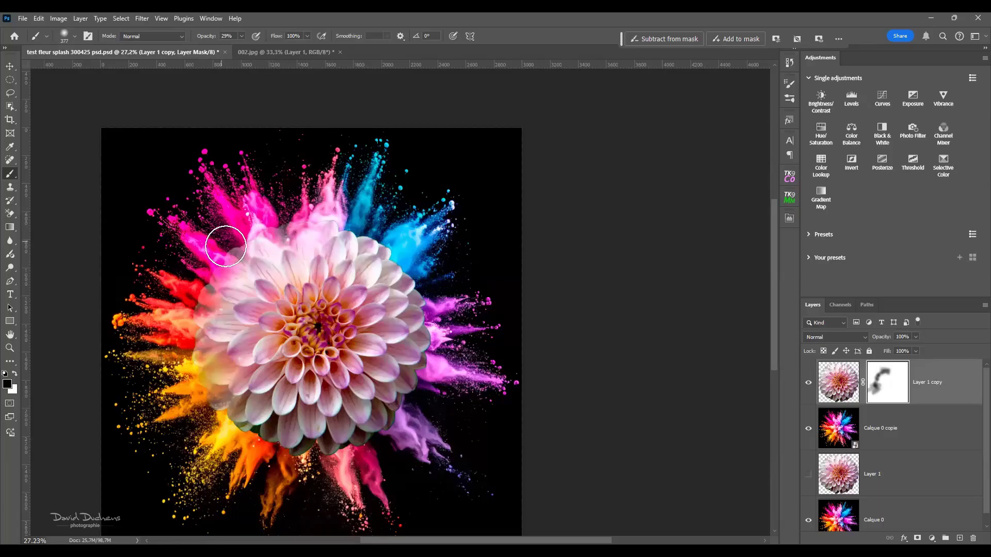
mouse_move(359, 248)
left_mouse_down()
mouse_move(365, 227)
mouse_move(398, 221)
mouse_move(409, 262)
left_mouse_up()
Reduce the brush to 292 px and fade the right and bottom petals on the mask to complete the ring
scroll(409, 263, "up", 2)
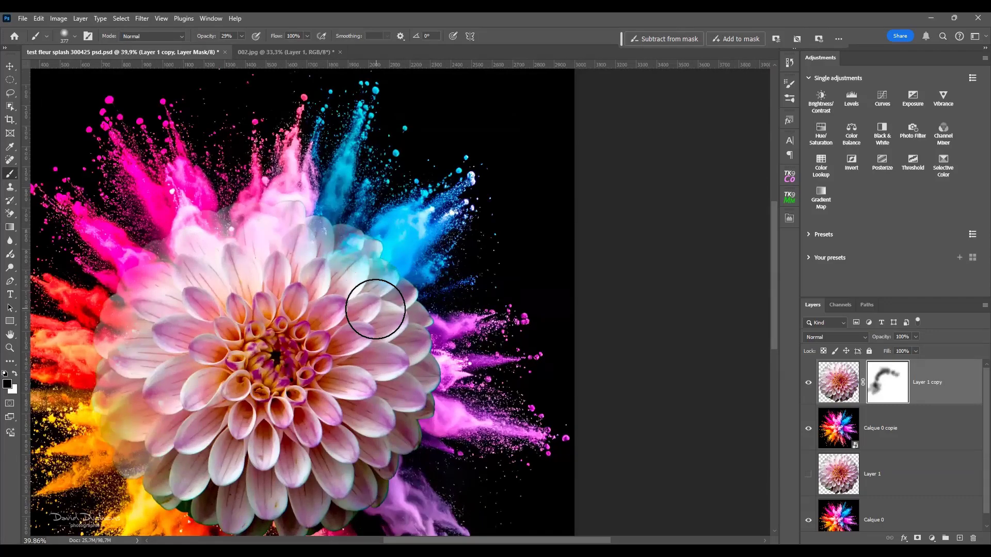
key("bracketleft")
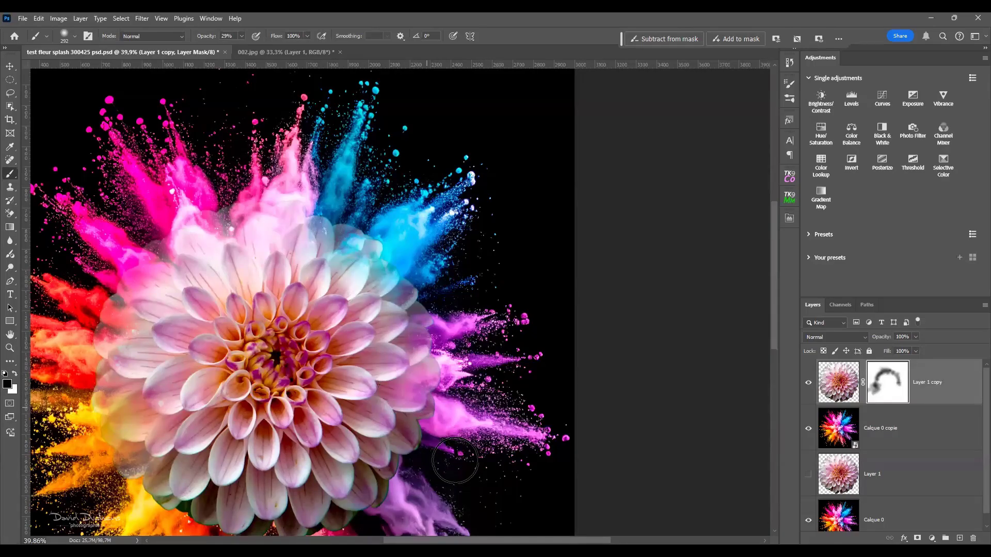
left_click_drag(448, 454, 435, 393)
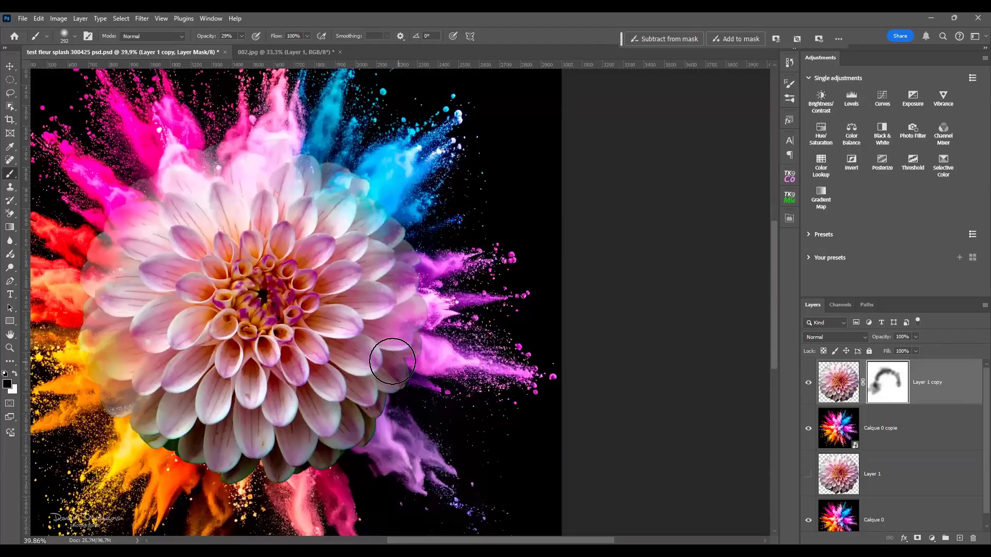
mouse_move(413, 357)
left_mouse_down()
mouse_move(439, 361)
mouse_move(452, 412)
mouse_move(348, 374)
mouse_move(438, 432)
mouse_move(371, 417)
mouse_move(389, 438)
mouse_move(360, 449)
mouse_move(346, 419)
mouse_move(362, 374)
mouse_move(389, 393)
mouse_move(387, 434)
mouse_move(331, 422)
mouse_move(351, 452)
mouse_move(330, 449)
mouse_move(332, 470)
mouse_move(349, 437)
mouse_move(311, 409)
mouse_move(316, 436)
mouse_move(305, 446)
mouse_move(285, 416)
mouse_move(279, 459)
mouse_move(263, 414)
mouse_move(257, 452)
mouse_move(246, 416)
mouse_move(234, 453)
mouse_move(227, 419)
mouse_move(272, 460)
mouse_move(207, 385)
mouse_move(182, 408)
mouse_move(180, 422)
mouse_move(209, 396)
mouse_move(197, 456)
mouse_move(178, 427)
mouse_move(173, 358)
mouse_move(137, 383)
mouse_move(157, 391)
mouse_move(146, 414)
mouse_move(146, 324)
mouse_move(139, 324)
mouse_move(186, 326)
left_mouse_up()
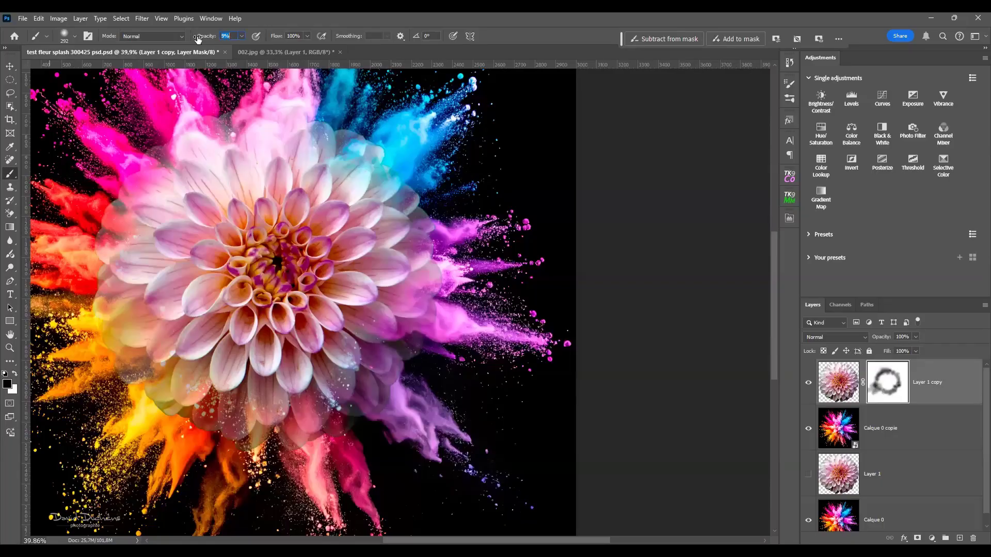
Set the brush to 9% opacity and 452 px, and softly refine the mask around the outer petals
key("Return")
left_click_drag(473, 240, 492, 244)
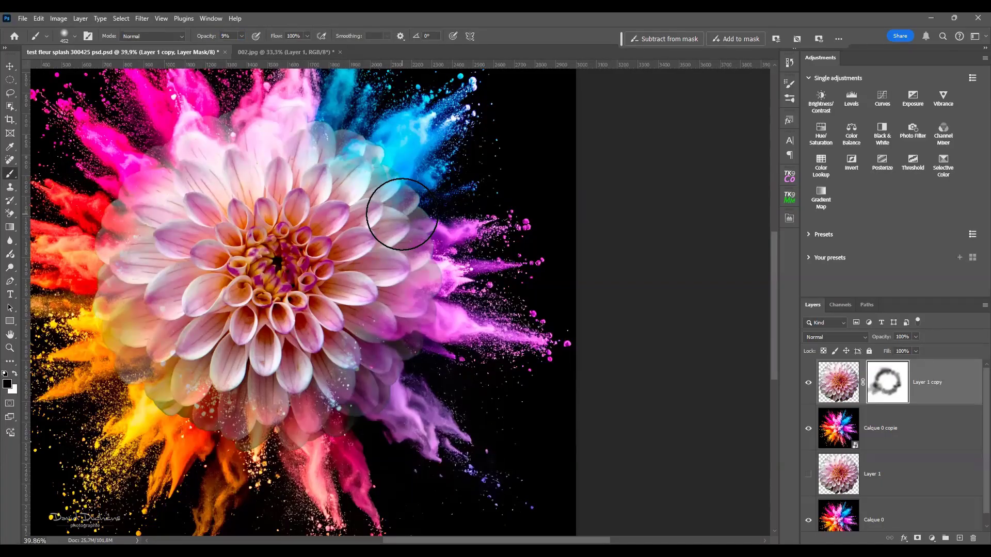
mouse_move(401, 215)
left_mouse_down()
mouse_move(391, 178)
mouse_move(269, 143)
mouse_move(226, 151)
mouse_move(157, 238)
mouse_move(158, 257)
mouse_move(123, 285)
mouse_move(159, 276)
mouse_move(143, 271)
mouse_move(144, 257)
mouse_move(223, 367)
mouse_move(200, 331)
mouse_move(150, 311)
mouse_move(141, 362)
mouse_move(198, 378)
mouse_move(216, 412)
mouse_move(239, 397)
mouse_move(326, 415)
mouse_move(363, 401)
mouse_move(411, 286)
mouse_move(410, 231)
mouse_move(401, 293)
mouse_move(371, 270)
mouse_move(409, 271)
mouse_move(458, 215)
left_mouse_up()
scroll(460, 217, "down", 3)
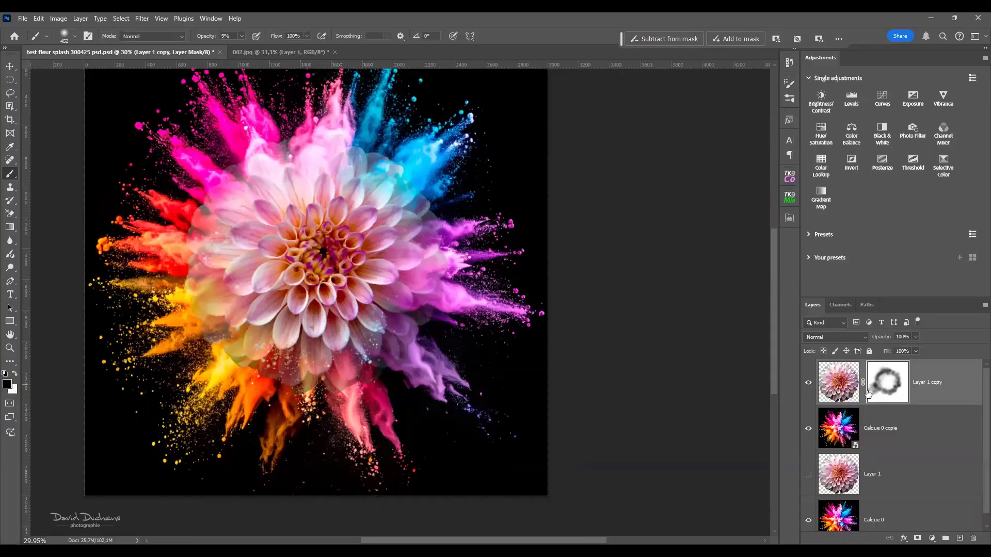
Apply the layer mask of Layer 1 copy permanently and convert the layer to a smart object
right_click(931, 387)
left_click(892, 396)
right_click(893, 396)
left_click(896, 418)
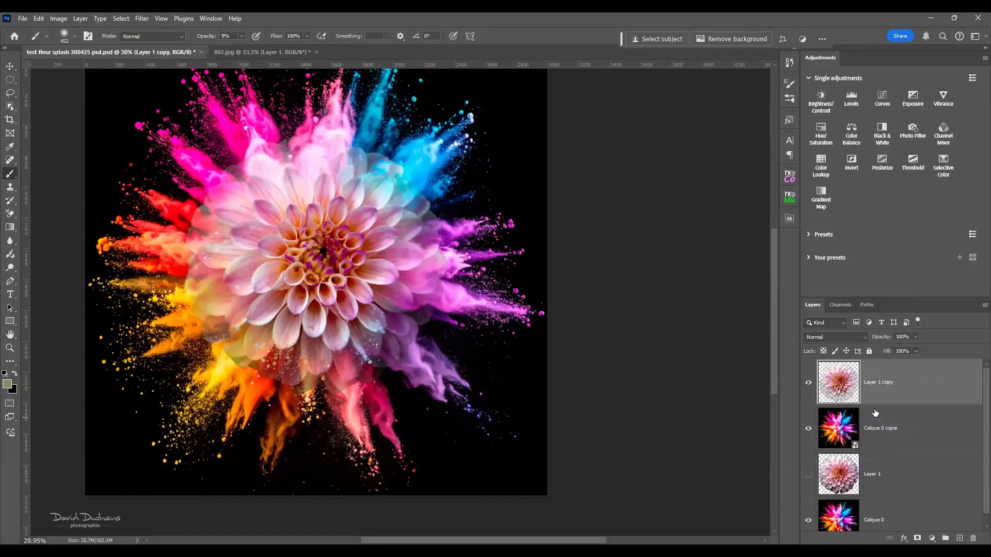
right_click(936, 399)
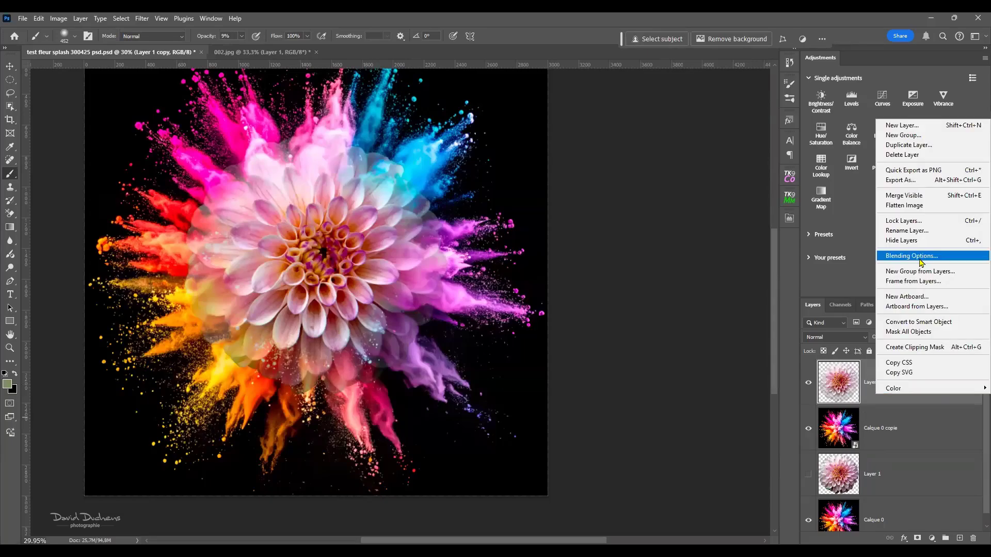
left_click(946, 322)
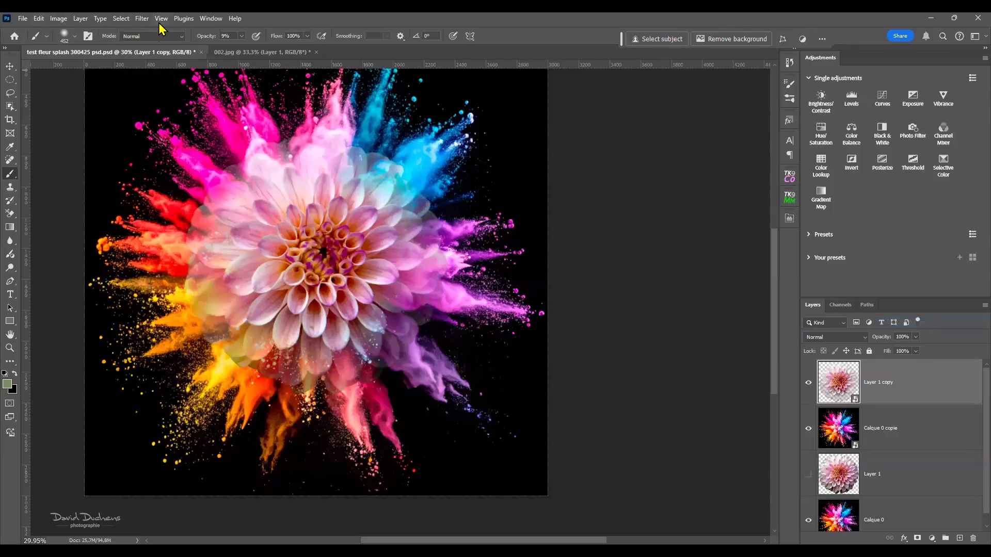
Apply a Radial Blur to Layer 1 copy with Zoom method, amount 54 and Good quality, centering the blur on the dahlia
left_click(143, 20)
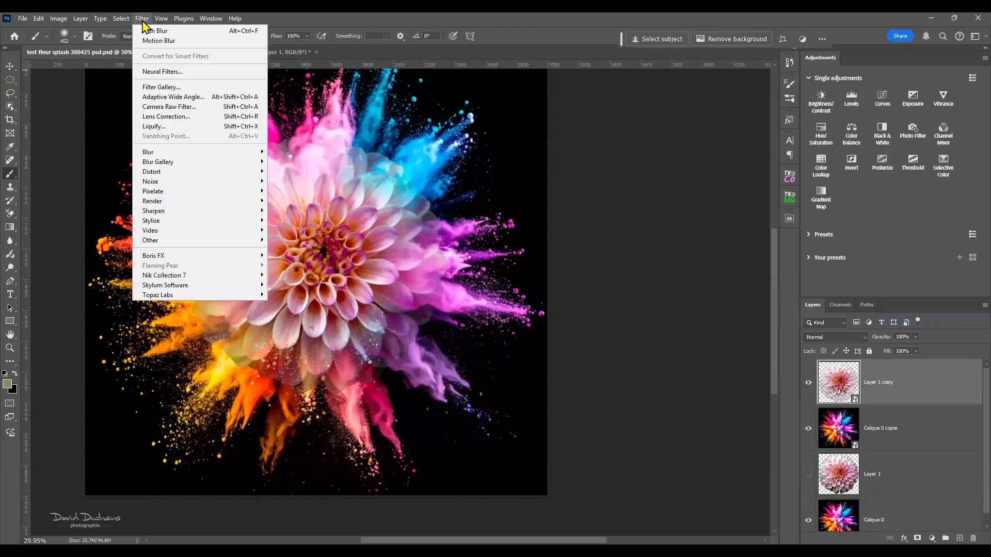
mouse_move(195, 155)
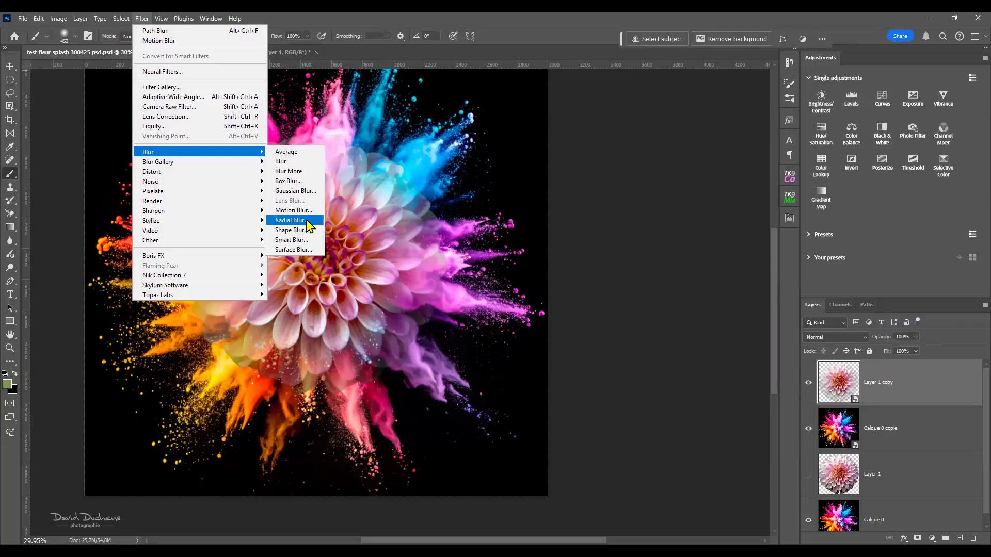
left_click(309, 220)
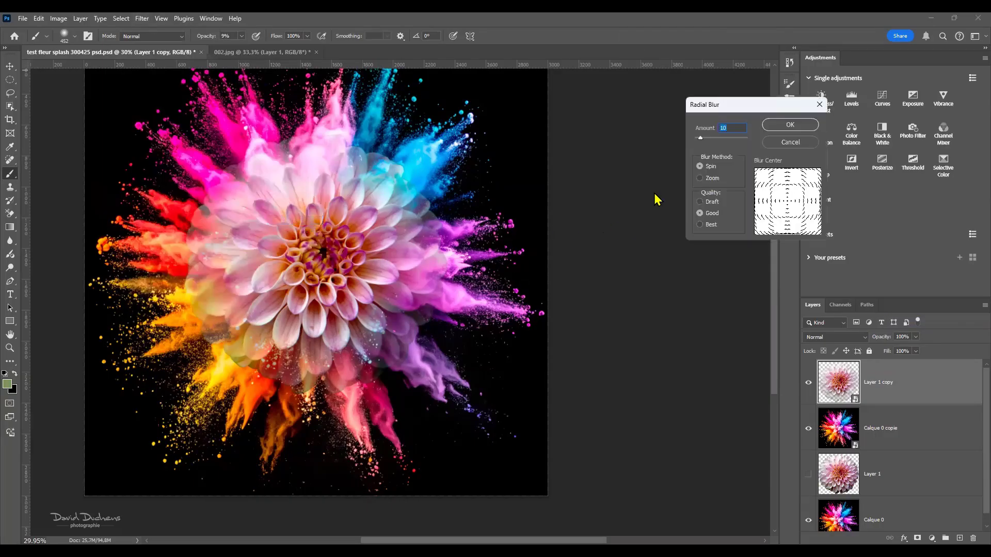
left_click(700, 178)
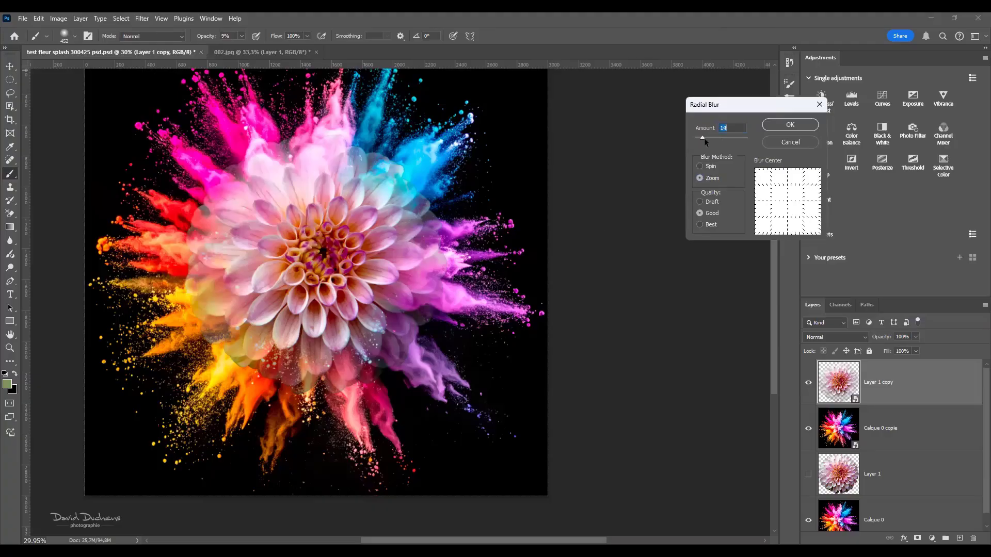
left_click_drag(704, 138, 723, 138)
mouse_move(785, 202)
left_mouse_down()
mouse_move(776, 218)
mouse_move(788, 193)
mouse_move(780, 205)
mouse_move(789, 203)
left_mouse_up()
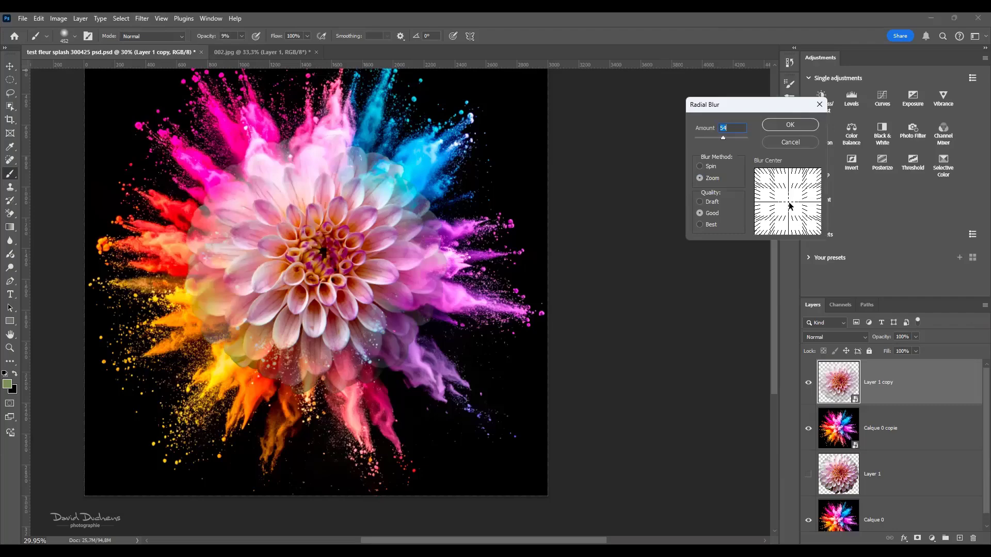
left_click(795, 125)
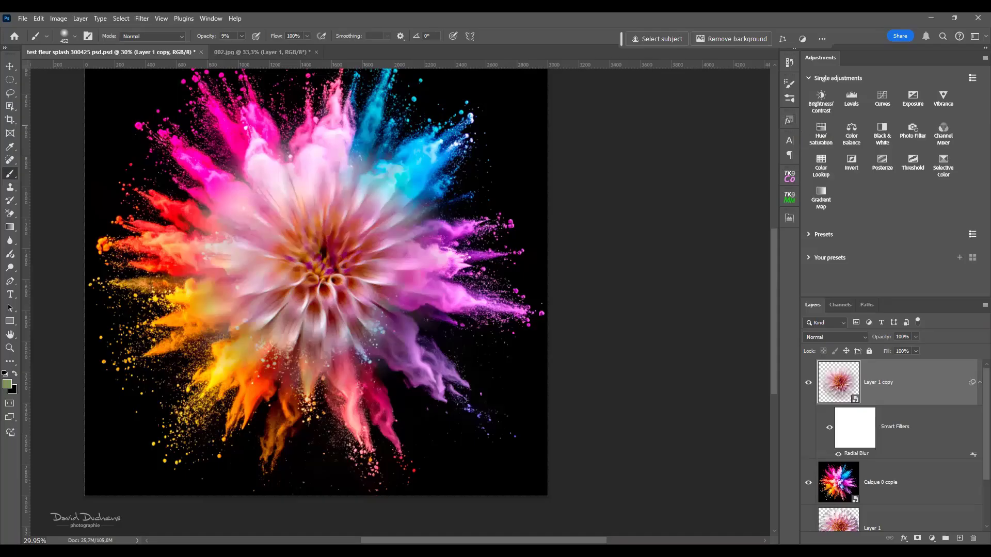
Edit the Radial Blur smart filter and slightly lower its amount
double_click(852, 454)
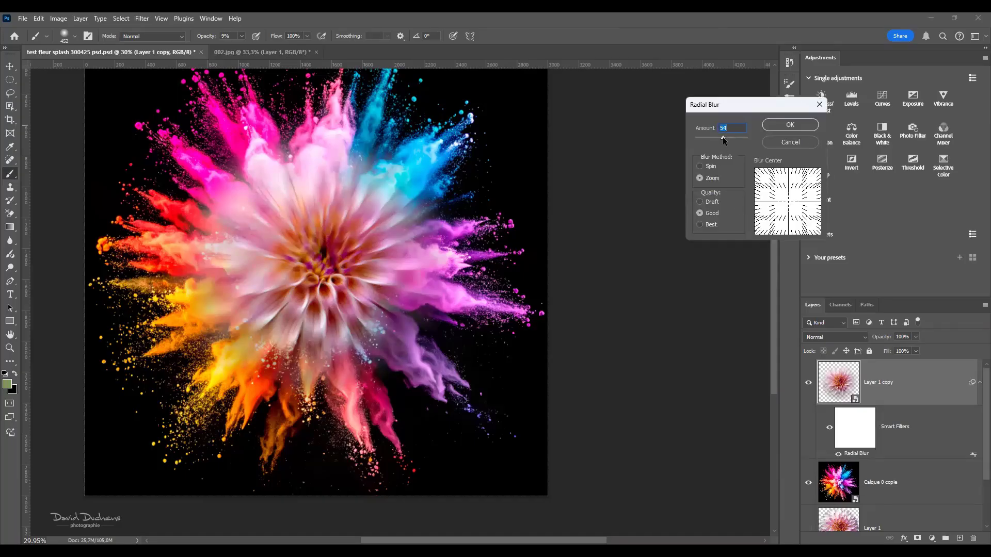
left_click_drag(722, 137, 721, 137)
left_click(798, 128)
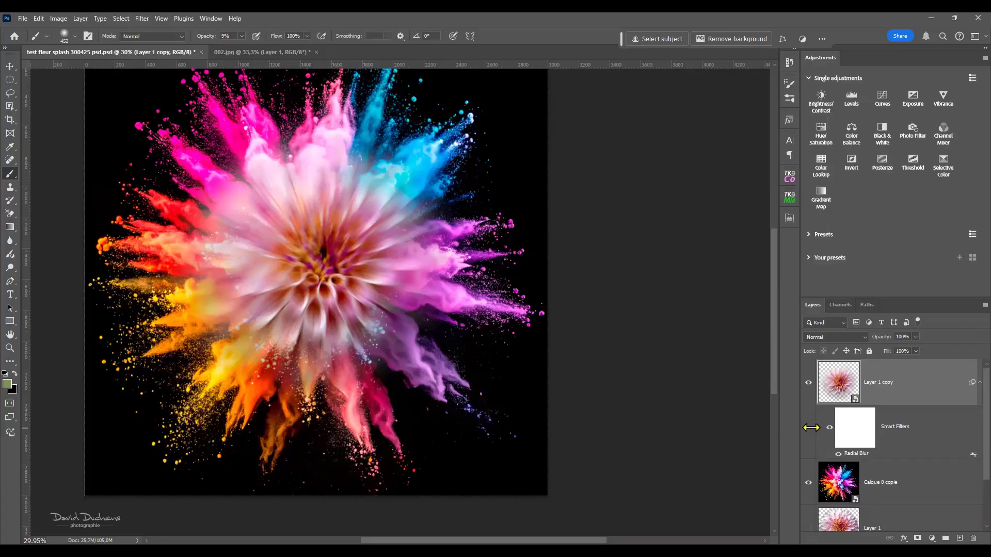
Invert the Radial Blur filter mask of Layer 1 copy and paint it white at 65% opacity in a ring over the outer petals
left_click(856, 430)
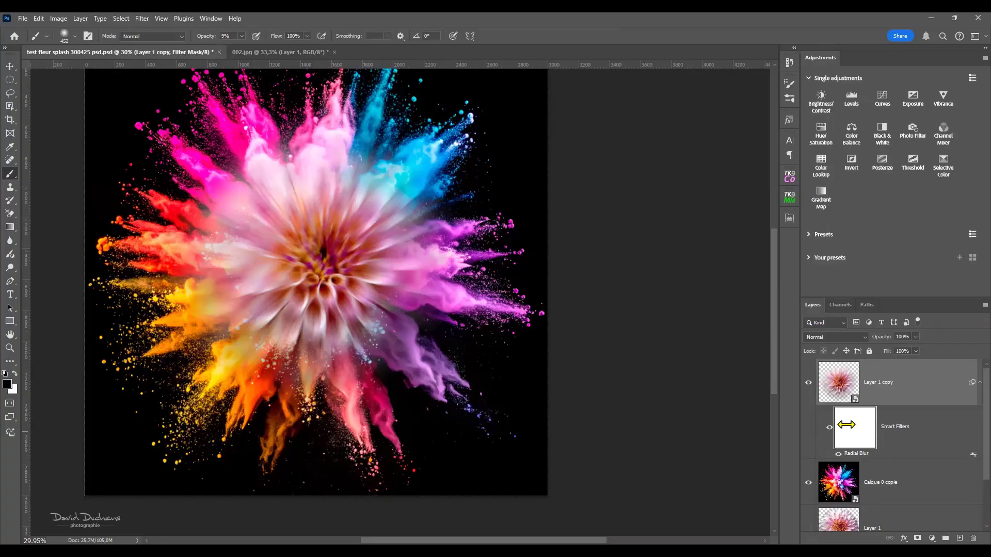
key("ctrl+i")
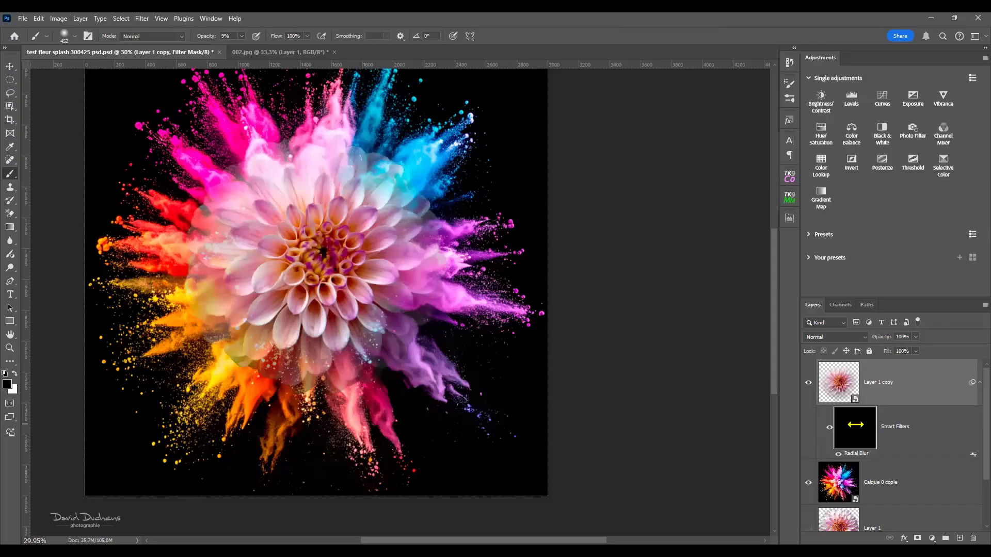
left_click(15, 373)
mouse_move(382, 181)
left_mouse_down()
mouse_move(469, 133)
mouse_move(412, 187)
mouse_move(466, 148)
mouse_move(420, 172)
left_mouse_up()
left_click_drag(201, 35, 230, 35)
mouse_move(451, 161)
left_mouse_down()
mouse_move(399, 189)
mouse_move(430, 150)
mouse_move(415, 133)
mouse_move(372, 194)
mouse_move(356, 124)
mouse_move(290, 158)
mouse_move(271, 118)
mouse_move(241, 200)
mouse_move(142, 169)
mouse_move(228, 229)
mouse_move(181, 225)
mouse_move(138, 240)
mouse_move(247, 358)
mouse_move(239, 392)
mouse_move(287, 345)
mouse_move(263, 364)
mouse_move(281, 350)
mouse_move(263, 300)
left_mouse_up()
scroll(247, 359, "up", 5)
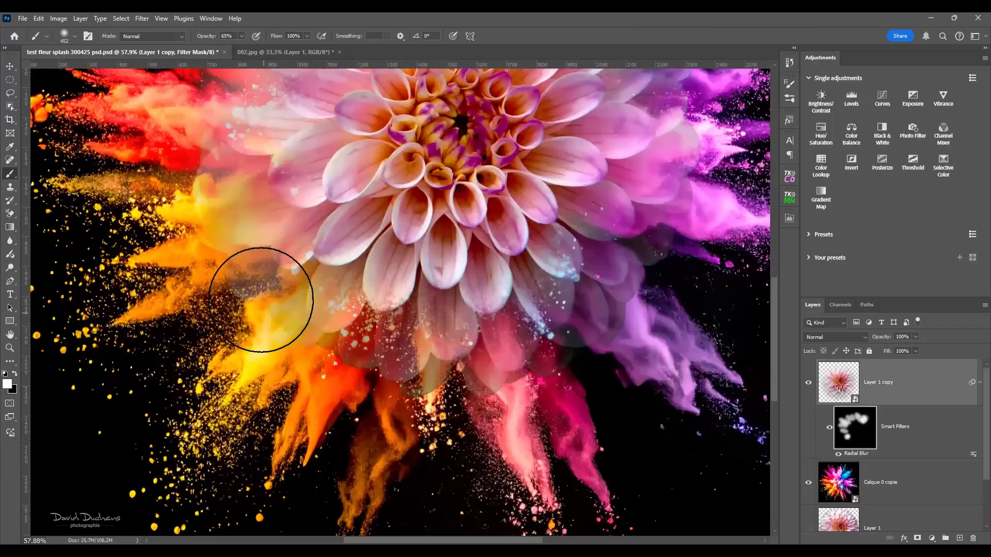
mouse_move(362, 391)
left_mouse_down()
mouse_move(442, 350)
mouse_move(460, 381)
mouse_move(575, 376)
mouse_move(618, 327)
mouse_move(630, 283)
mouse_move(655, 369)
mouse_move(497, 438)
left_mouse_up()
mouse_move(566, 276)
left_mouse_down()
mouse_move(580, 195)
mouse_move(608, 243)
mouse_move(643, 220)
mouse_move(620, 166)
mouse_move(564, 128)
left_mouse_up()
scroll(626, 243, "down", 3)
scroll(609, 251, "up", 1)
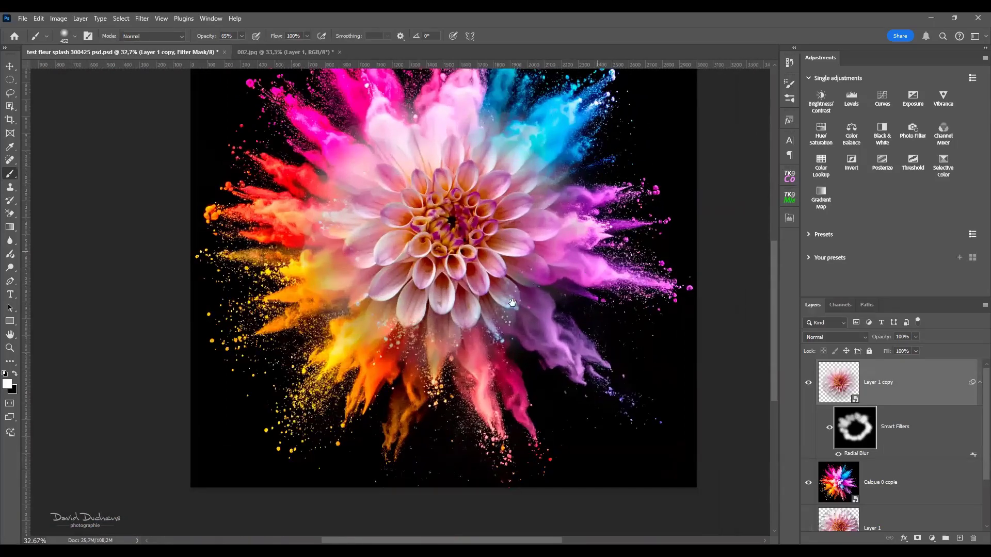
left_click_drag(488, 328, 476, 371)
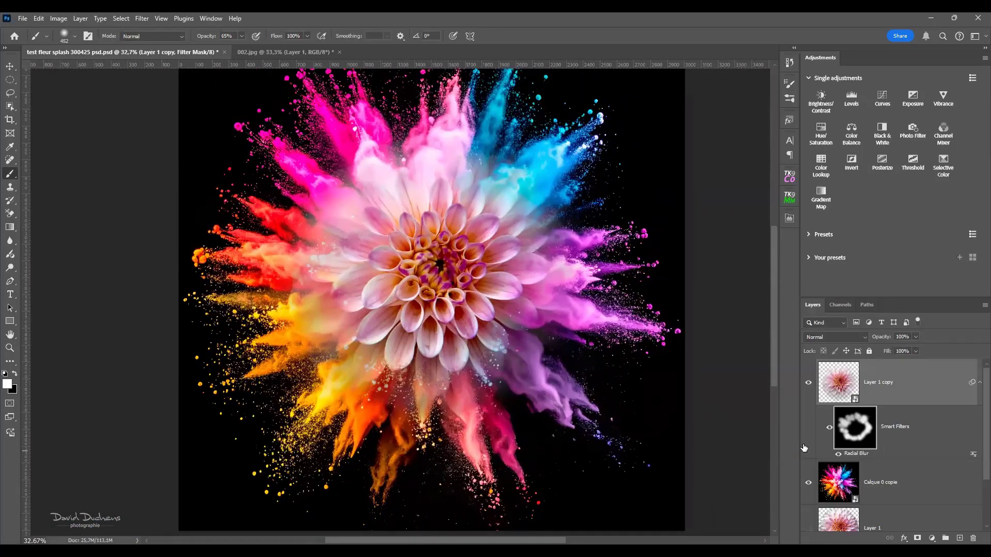
Duplicate the Calque 0 copie layer and apply a Radial Blur to the duplicate with amount 50, Zoom method and Good quality
left_click(826, 482)
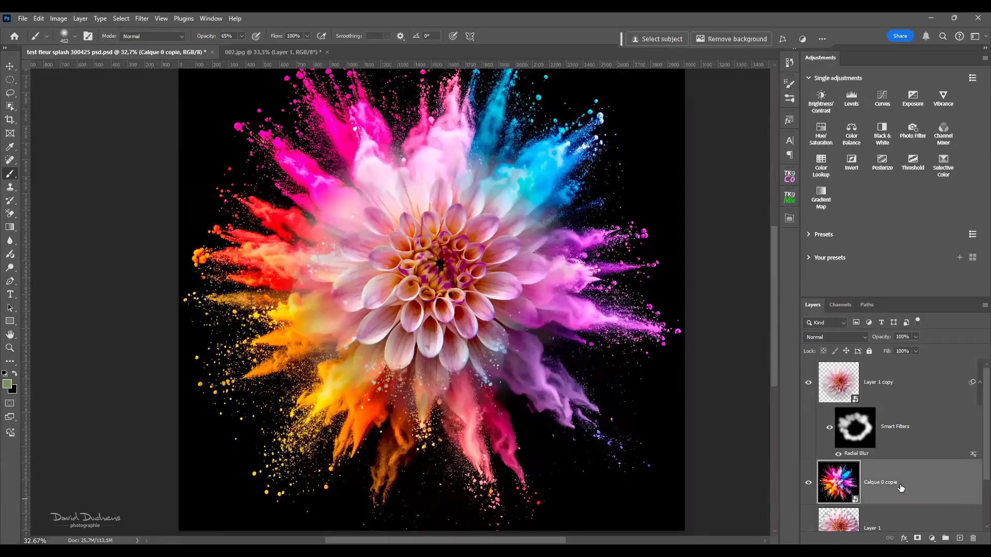
key("ctrl+j")
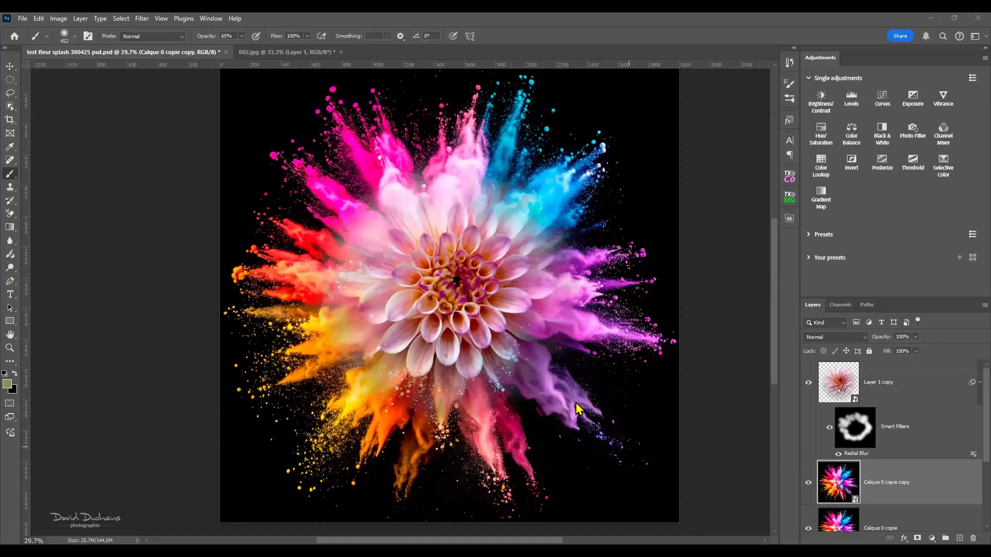
scroll(233, 117, "down", 1)
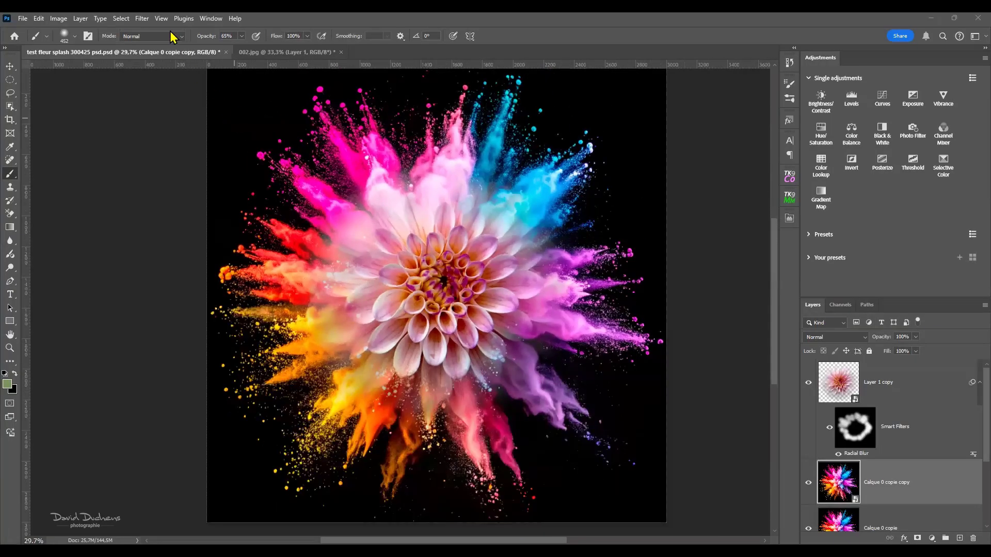
left_click(141, 18)
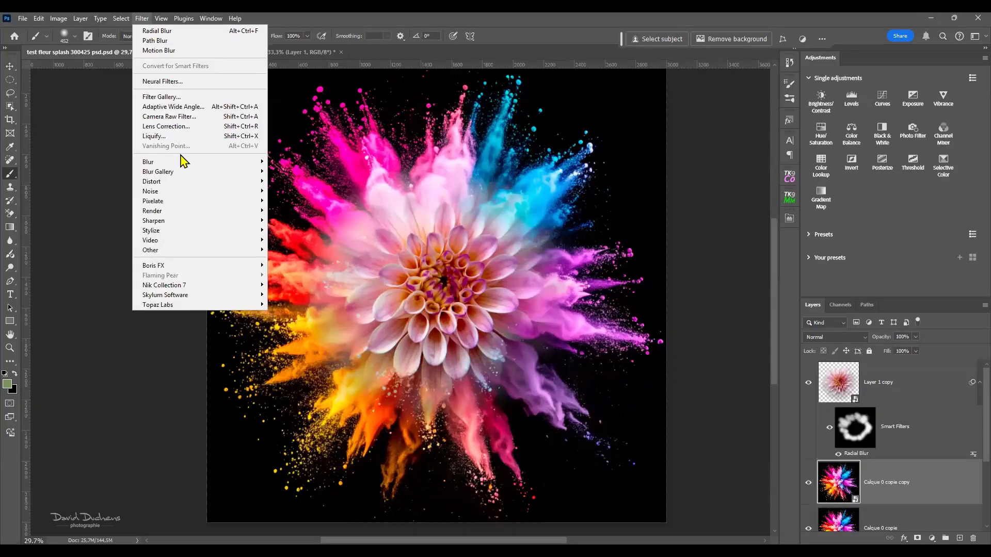
mouse_move(197, 164)
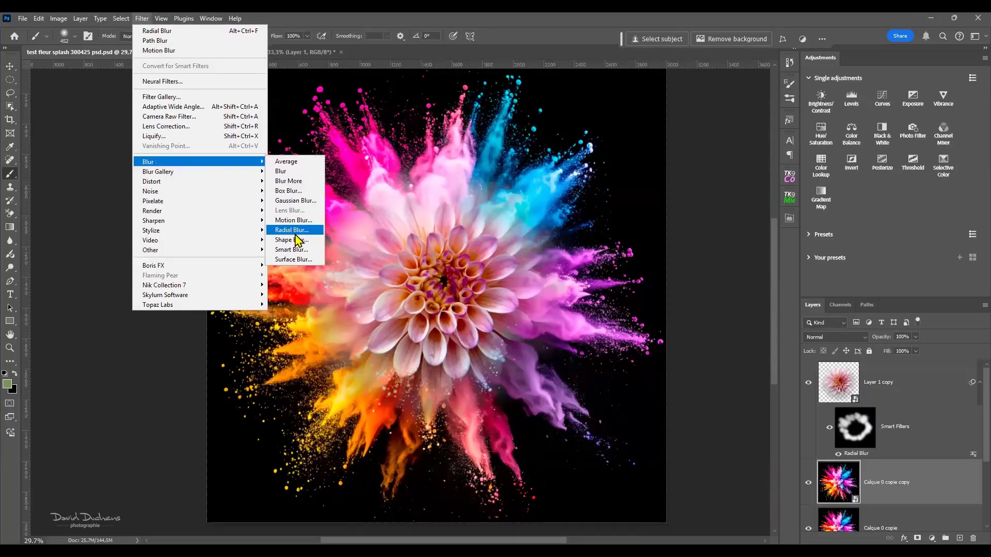
left_click(299, 230)
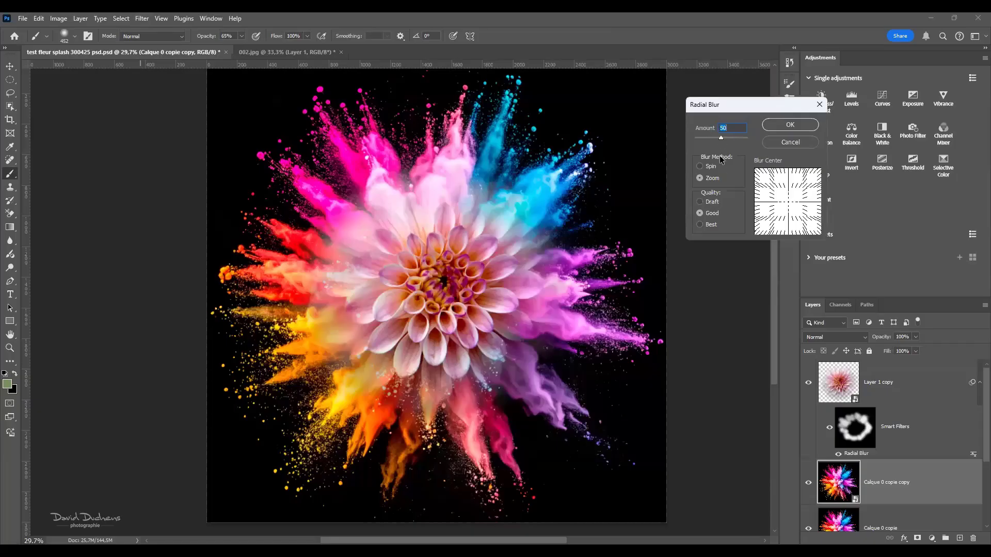
left_click(773, 127)
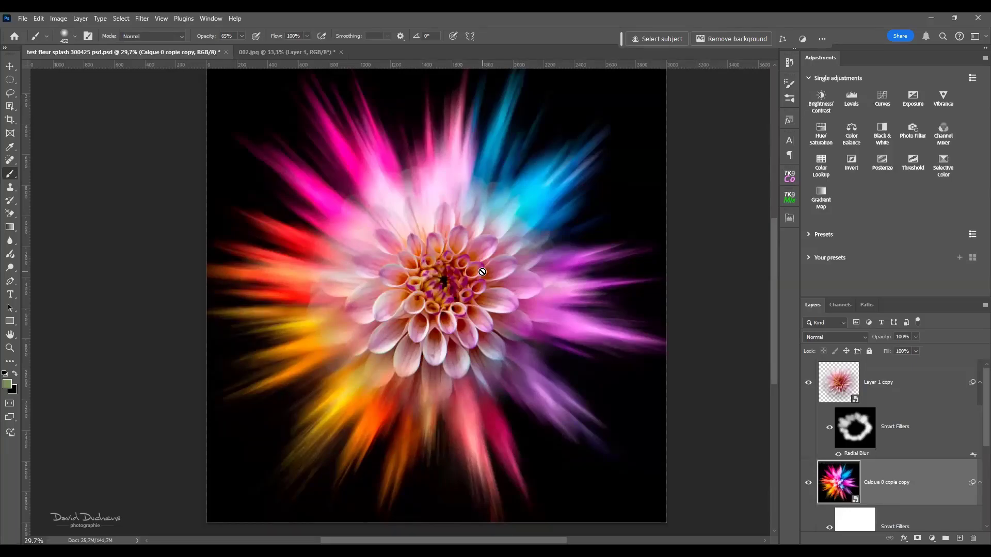
Invert the Radial Blur filter mask of Calque 0 copie copy to hide the blur
scroll(402, 216, "up", 4)
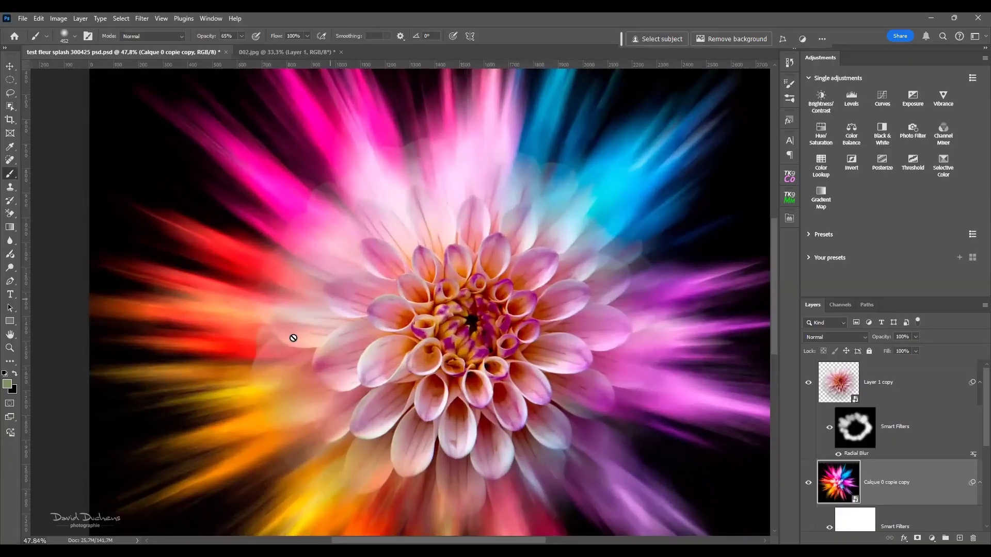
scroll(355, 233, "down", 2)
scroll(355, 233, "down", 2)
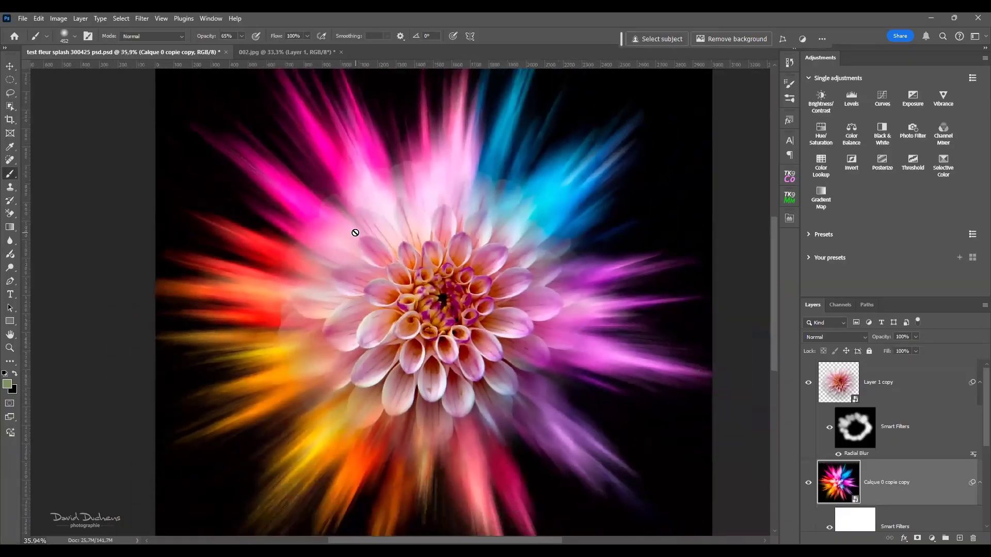
scroll(878, 504, "down", 3)
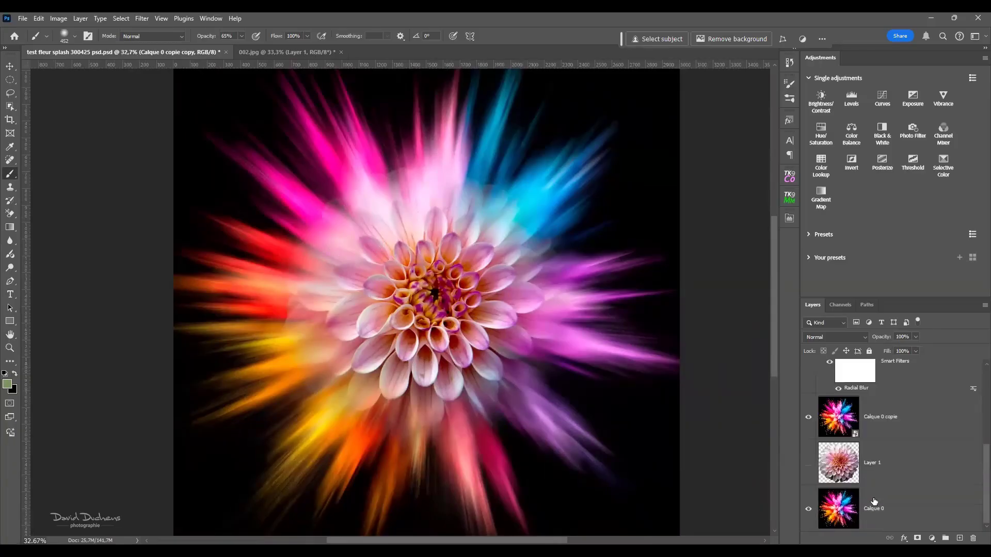
scroll(865, 446, "up", 2)
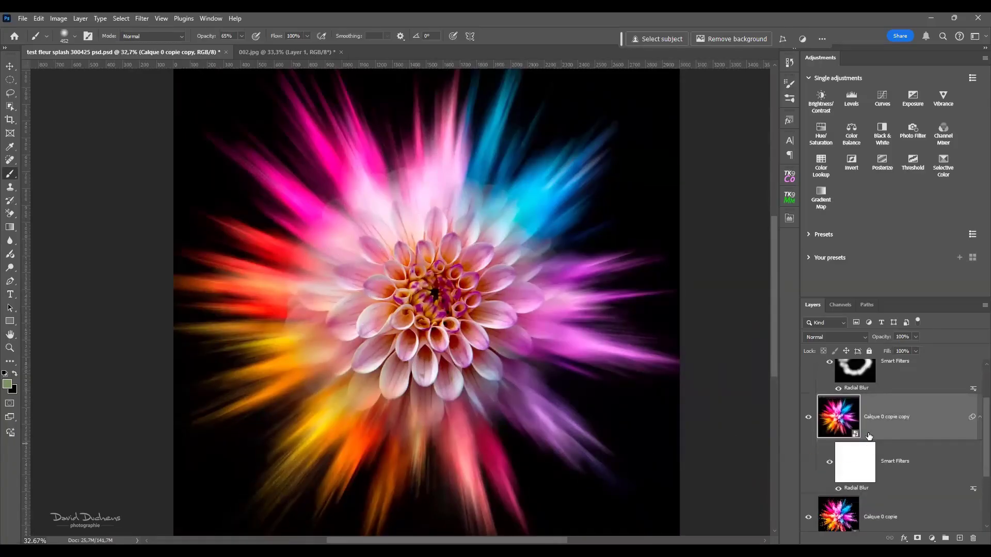
left_click(862, 473)
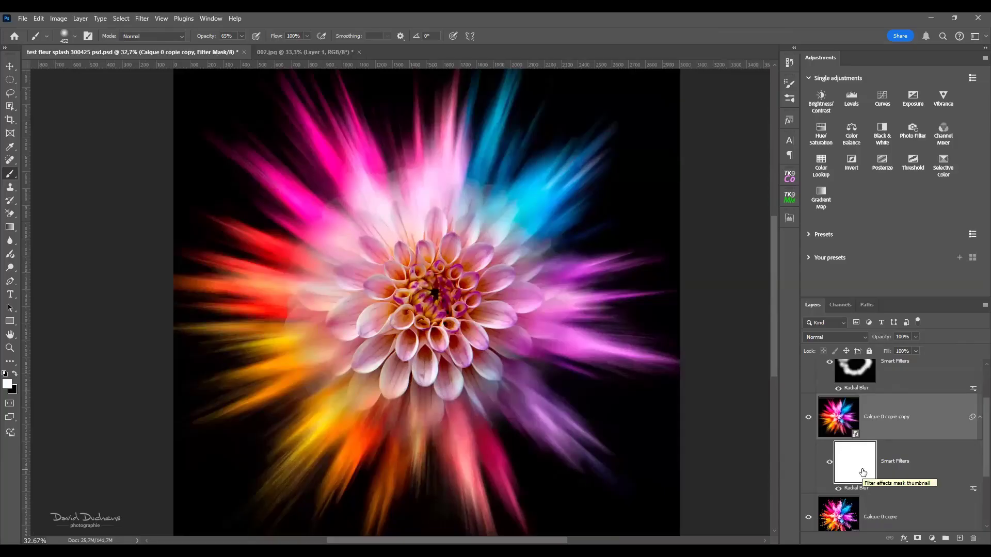
key("ctrl+i")
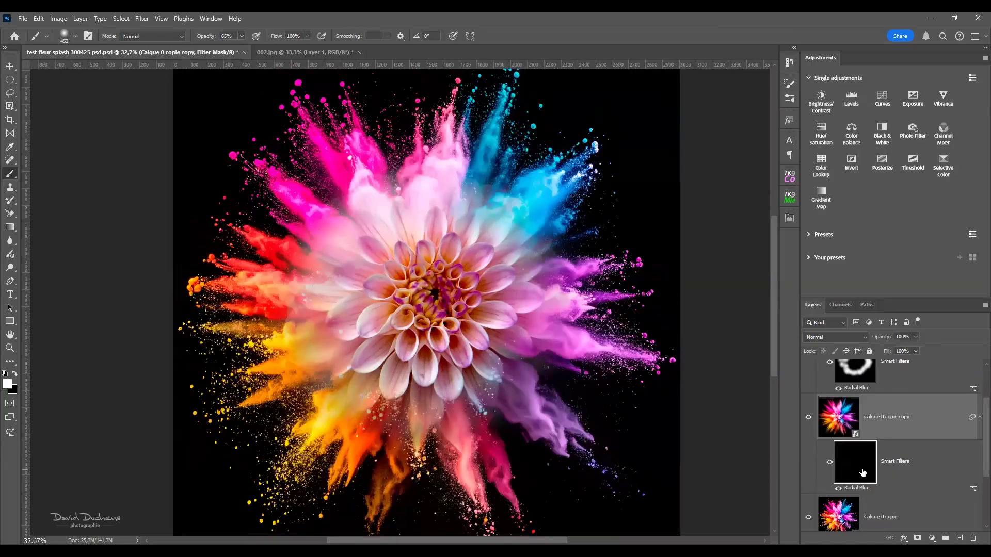
Paint white on the filter mask of Calque 0 copie copy over the outer powder with a 1533 px brush at 43% opacity
scroll(522, 332, "down", 1)
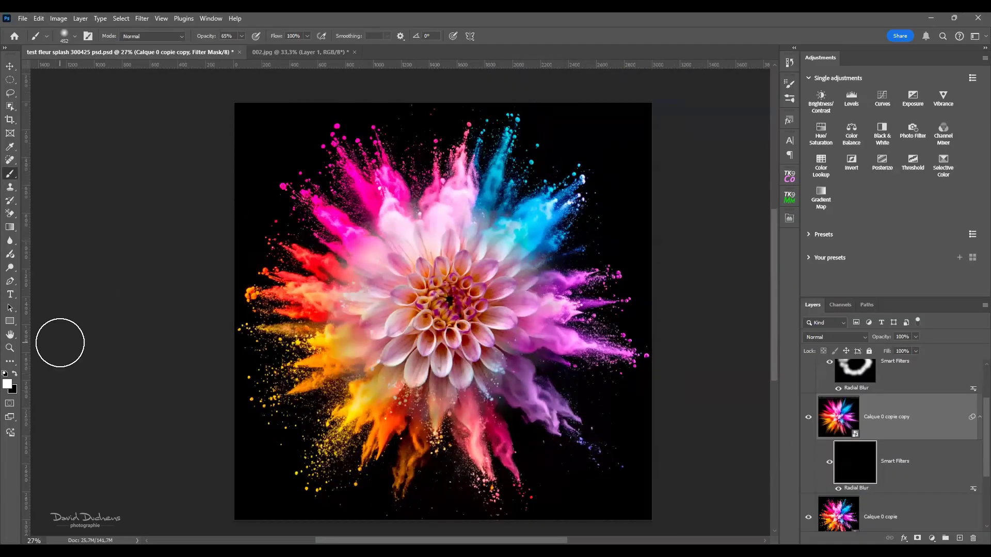
left_click_drag(403, 298, 465, 298)
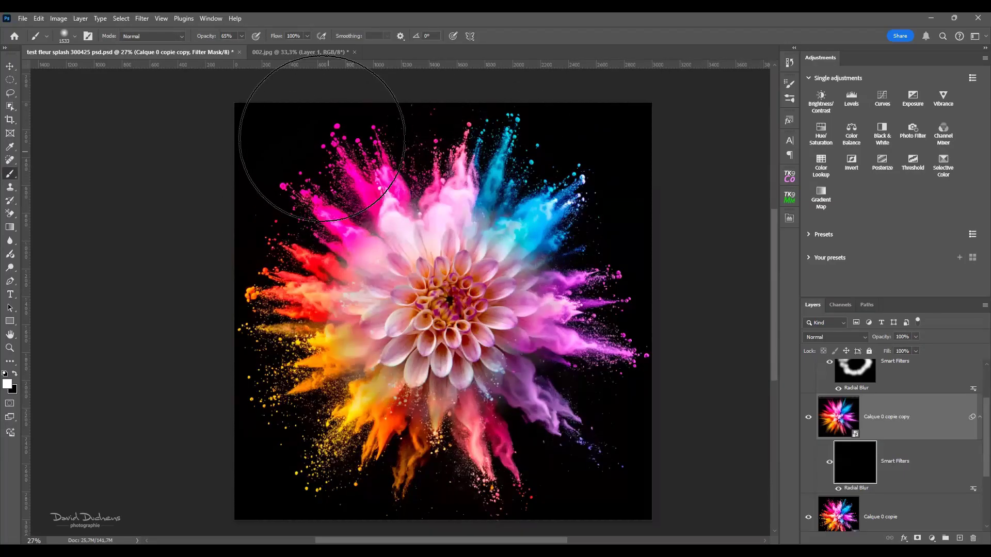
left_click_drag(221, 42, 201, 39)
mouse_move(327, 199)
left_mouse_down()
mouse_move(296, 131)
mouse_move(334, 174)
mouse_move(303, 263)
mouse_move(273, 276)
mouse_move(261, 307)
mouse_move(275, 371)
mouse_move(220, 434)
left_mouse_up()
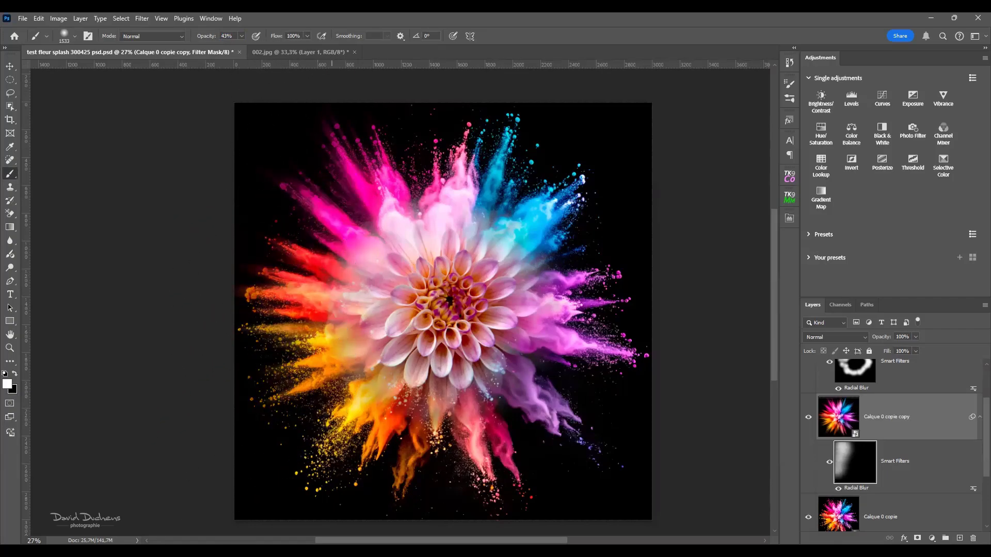
mouse_move(344, 502)
left_mouse_down()
mouse_move(496, 475)
mouse_move(593, 435)
mouse_move(499, 495)
left_mouse_up()
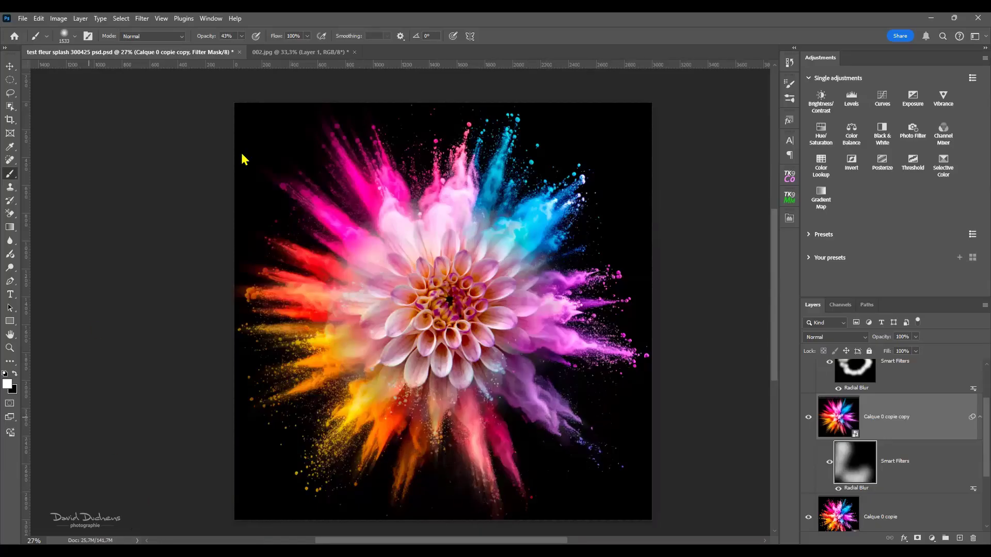
mouse_move(541, 146)
left_mouse_down()
mouse_move(559, 147)
mouse_move(640, 328)
mouse_move(660, 334)
mouse_move(611, 418)
mouse_move(669, 474)
left_mouse_up()
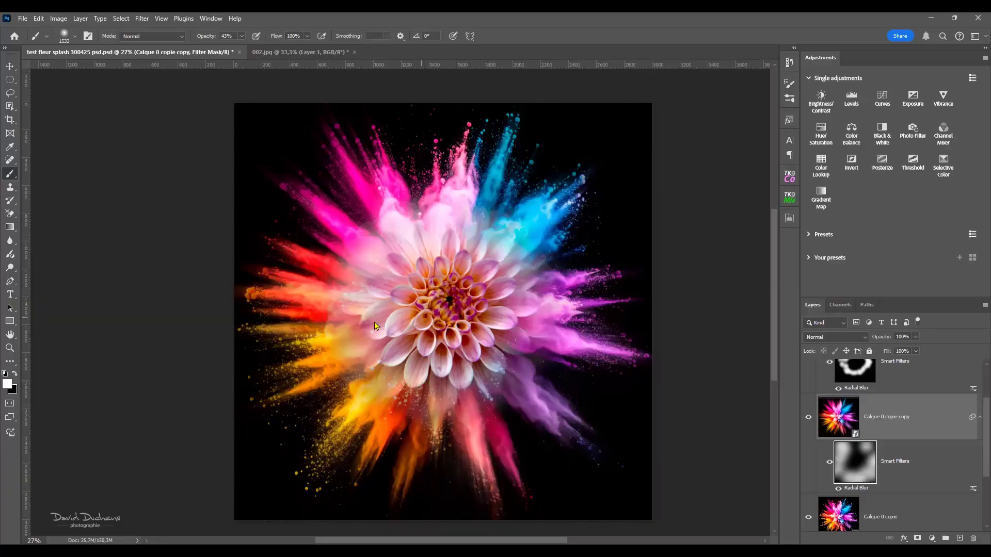
left_click_drag(421, 317, 375, 327)
Delete the unused layers Layer 1 and Calque 0 copie
scroll(904, 470, "down", 3)
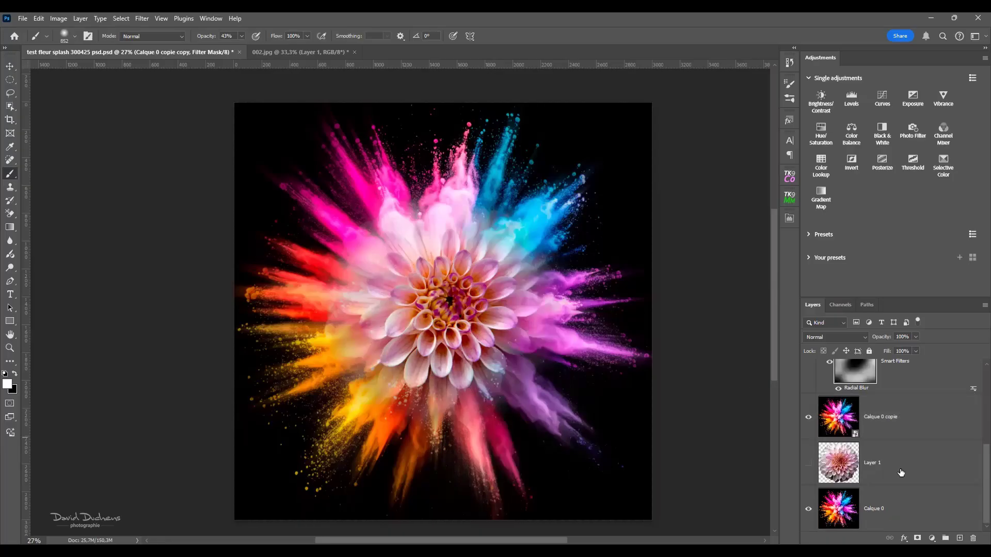
scroll(901, 471, "up", 2)
scroll(900, 452, "down", 2)
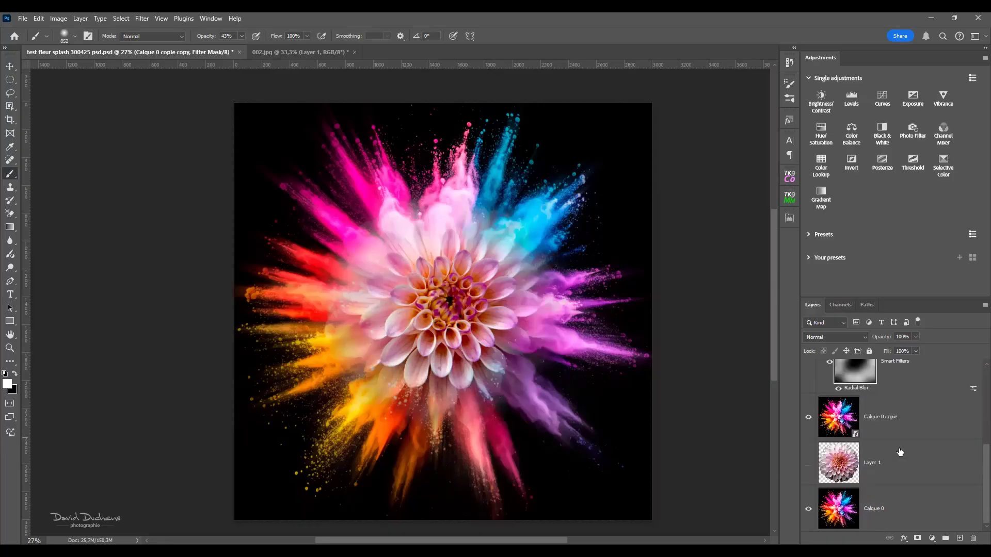
left_click(915, 482)
left_click_drag(976, 540, 975, 539)
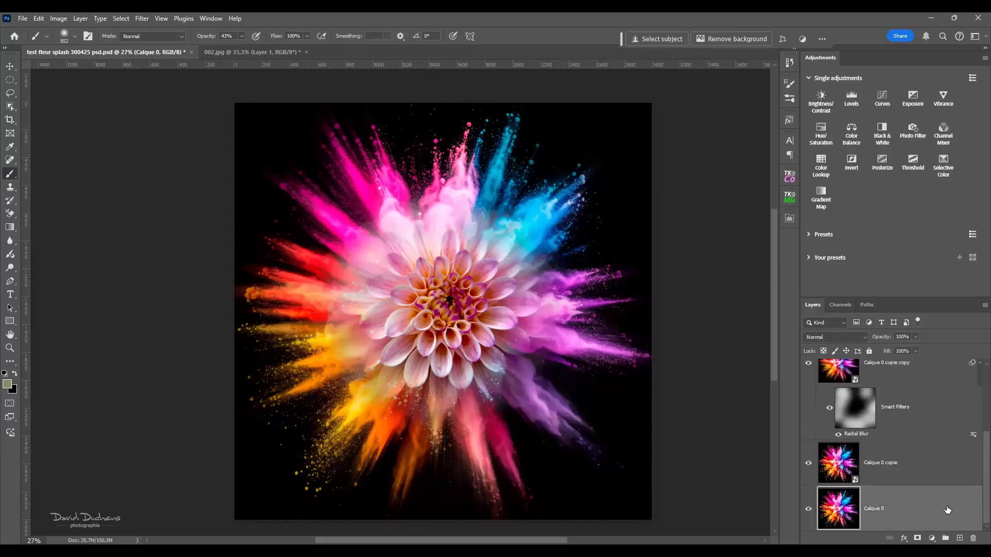
left_click(973, 537)
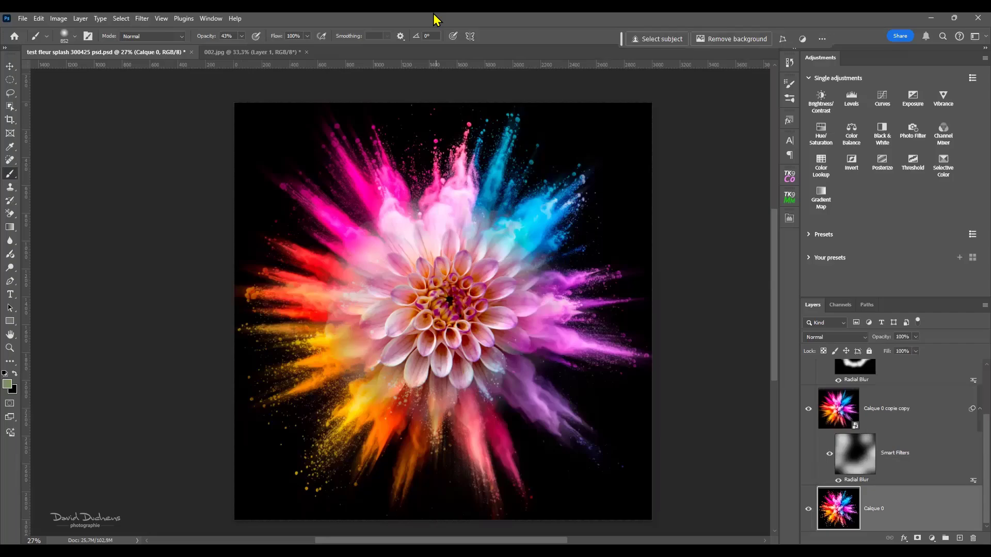
Isolate the Calque 0 layer and restore the other layers to compare the original powder explosion with the composite
key("alt+Tab")
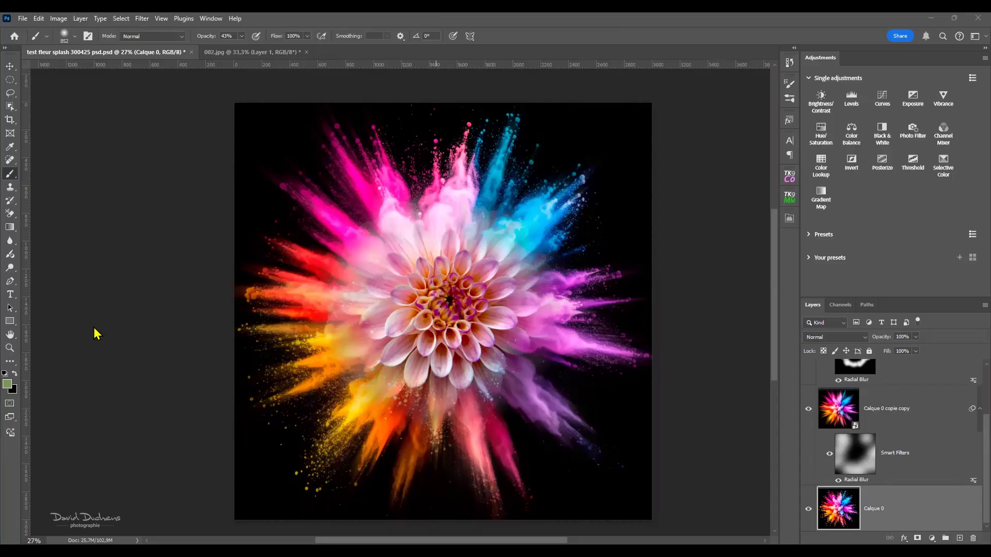
scroll(96, 332, "up", 1)
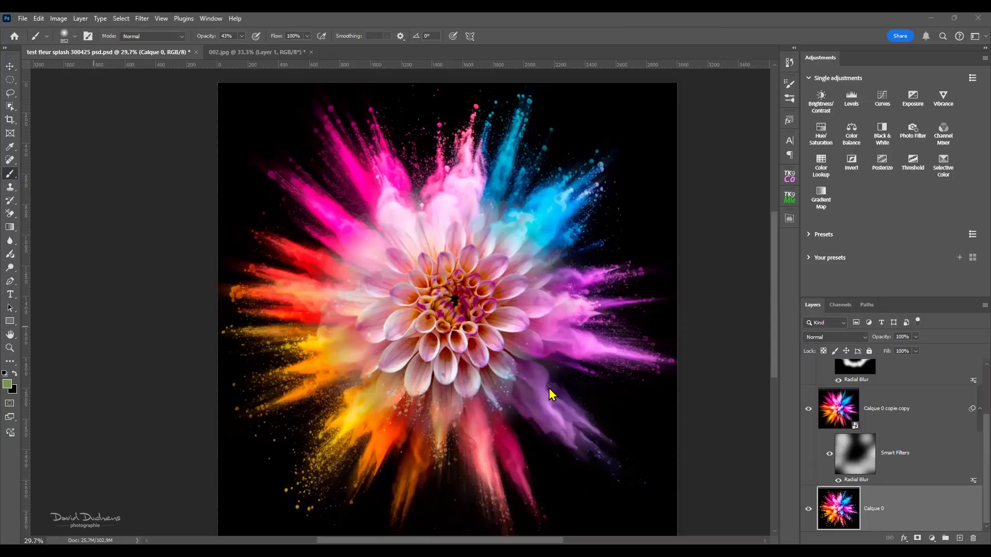
left_click(808, 513, "alt")
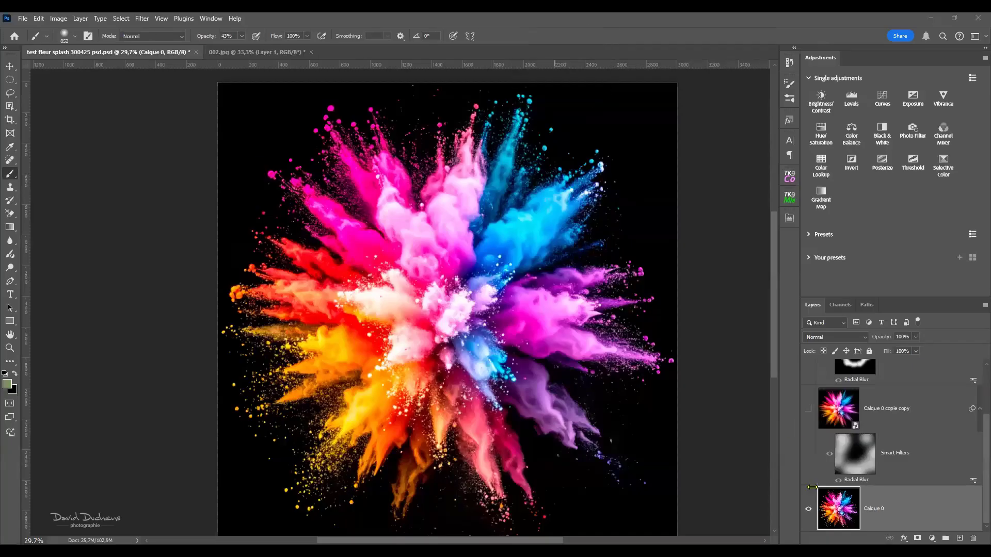
left_click(809, 509, "alt")
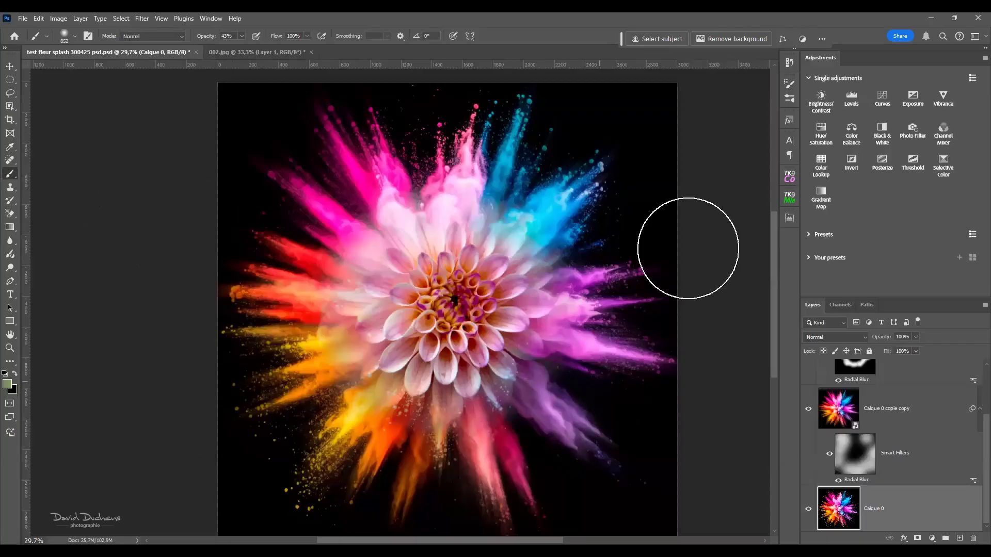
Switch the Radial Blur smart filter of Layer 1 copy off and on to compare its effect on the outer petals
scroll(836, 439, "up", 2)
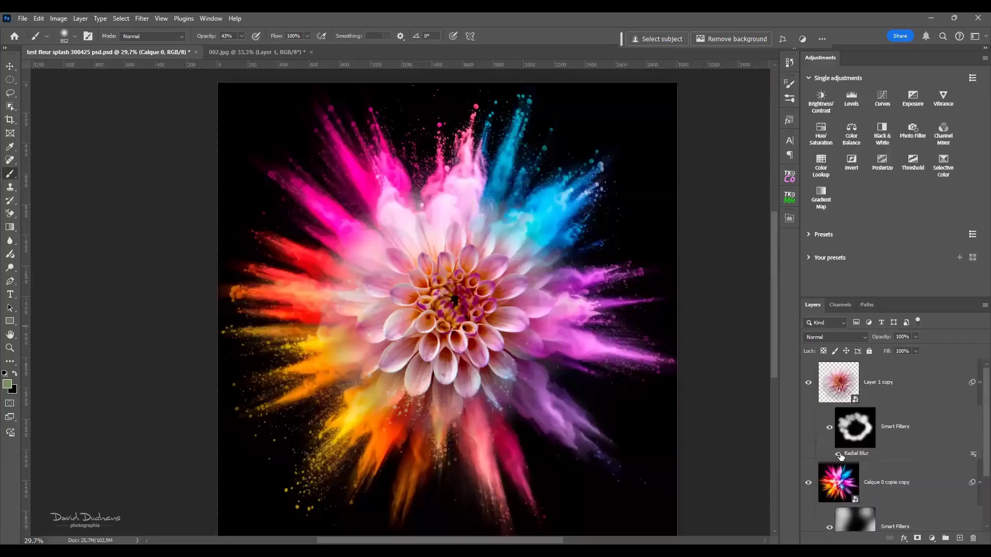
left_click(839, 454)
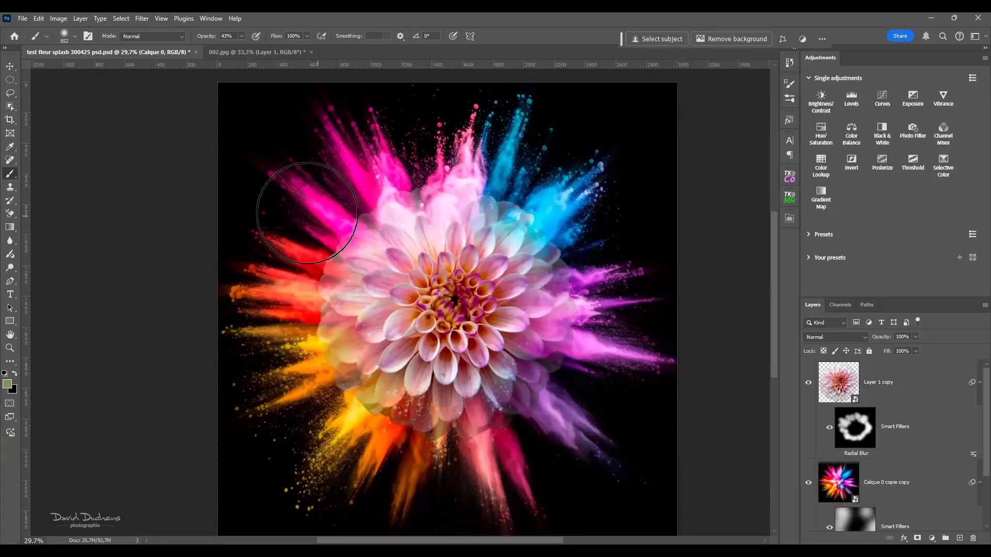
scroll(325, 300, "up", 3)
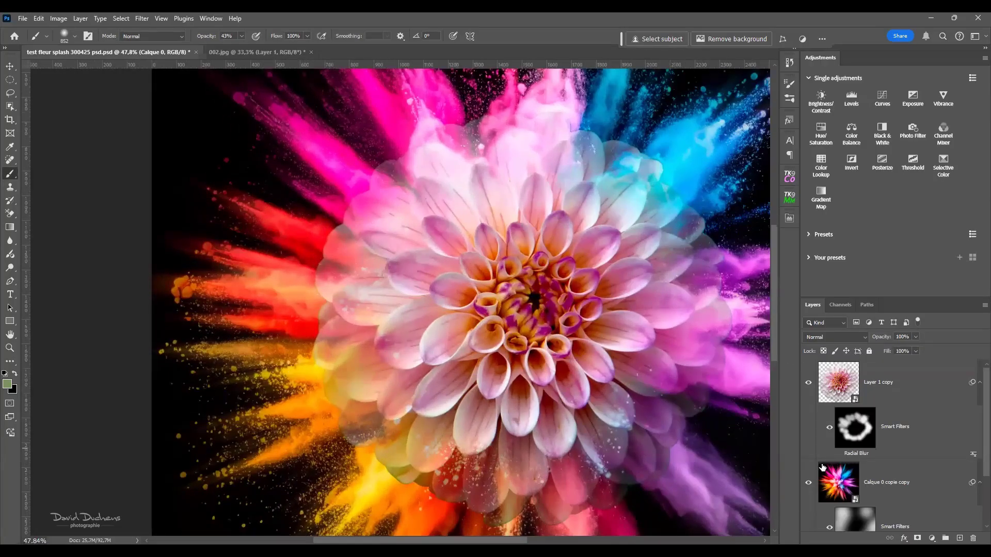
left_click(839, 455)
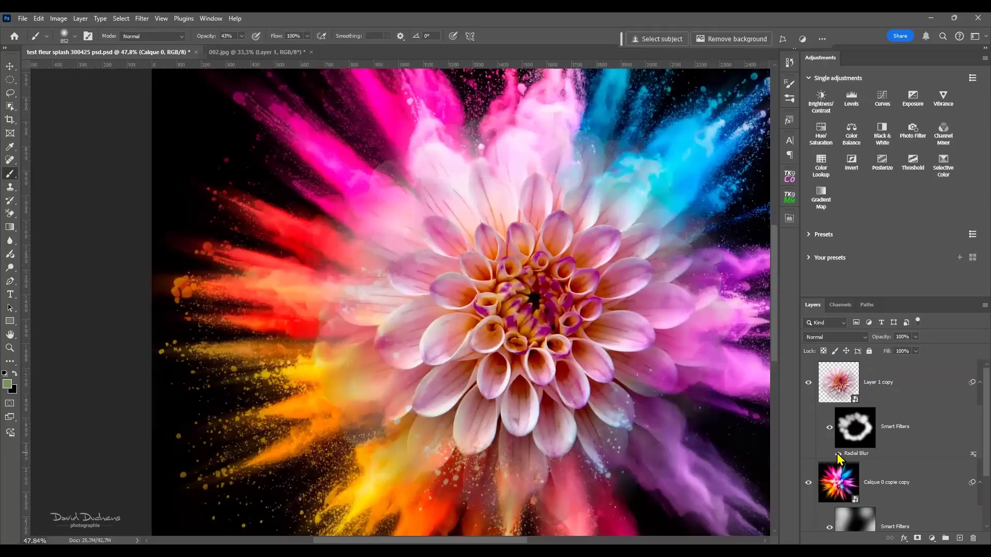
Slightly lower the amount of the zoom Radial Blur smart filter on Layer 1 copy
double_click(854, 454)
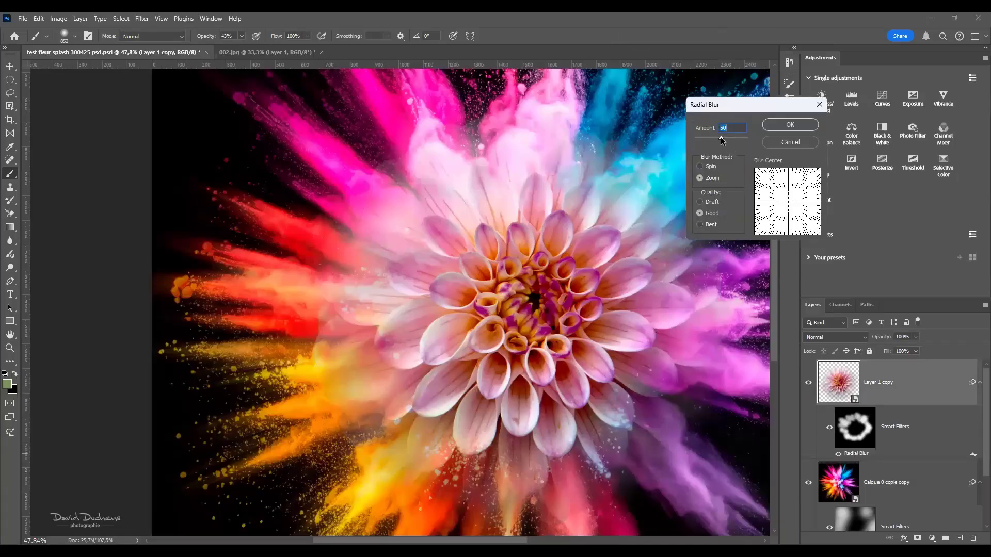
left_click_drag(720, 137, 713, 138)
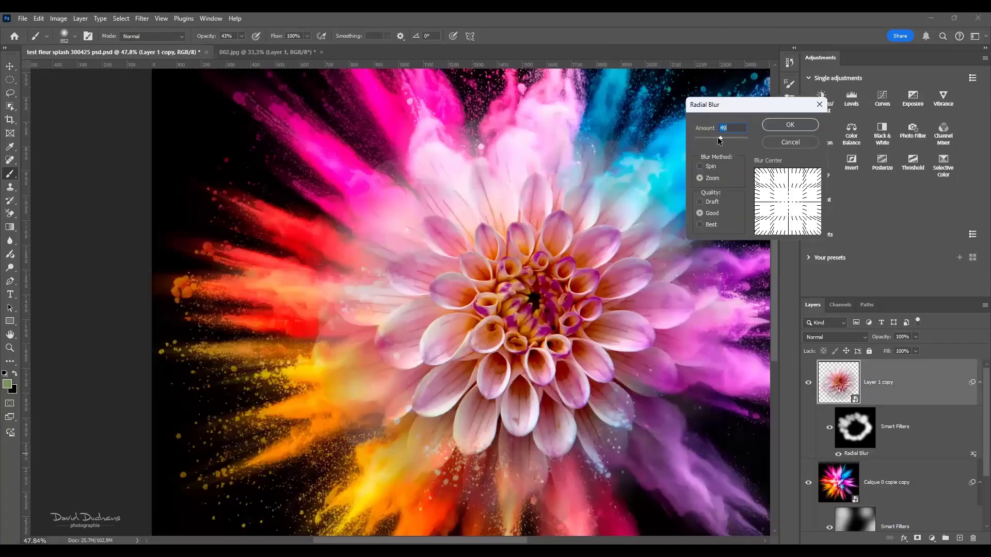
left_click(782, 124)
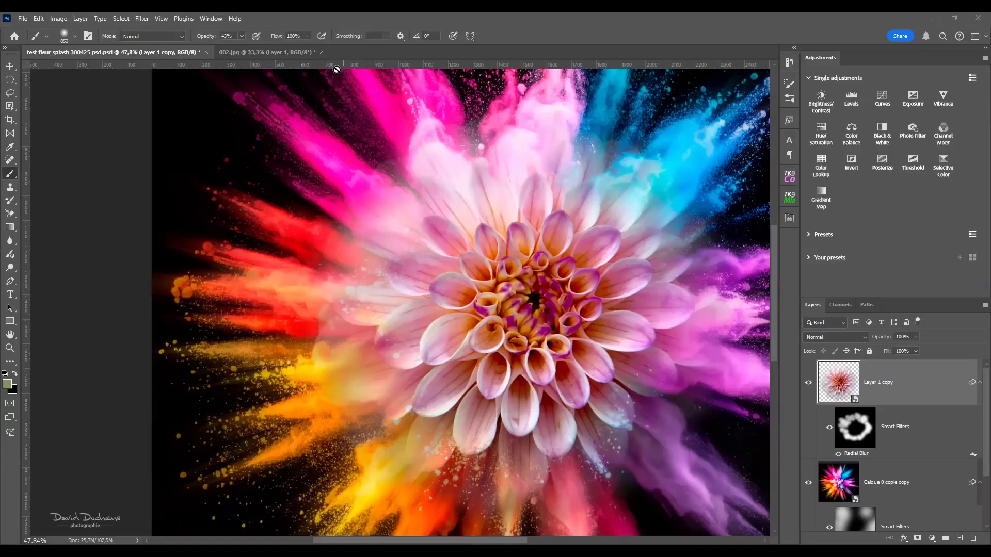
Stamp all visible layers into a new layer above Layer 1 copy and call up the Camera Raw Filter on it
scroll(181, 307, "down", 3)
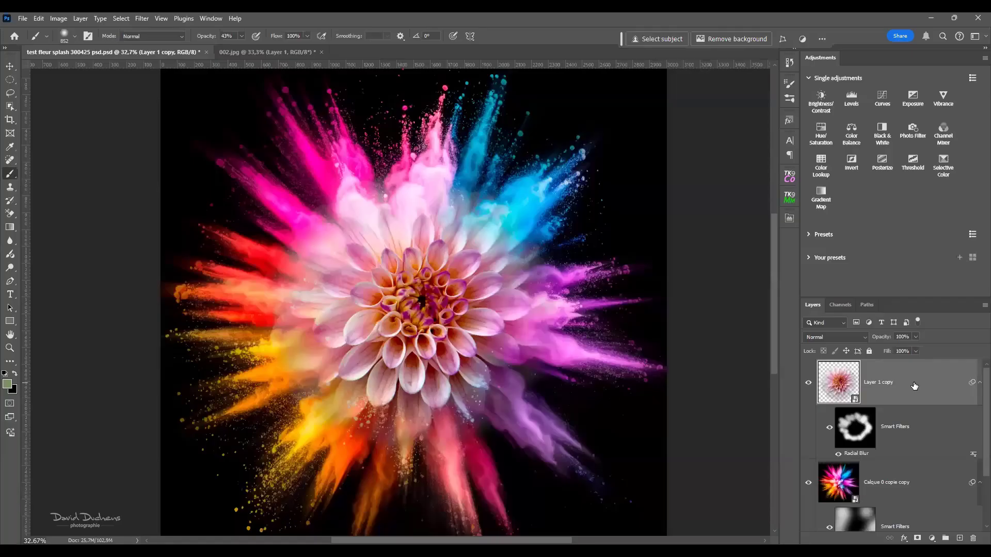
key("ctrl+alt+shift+e")
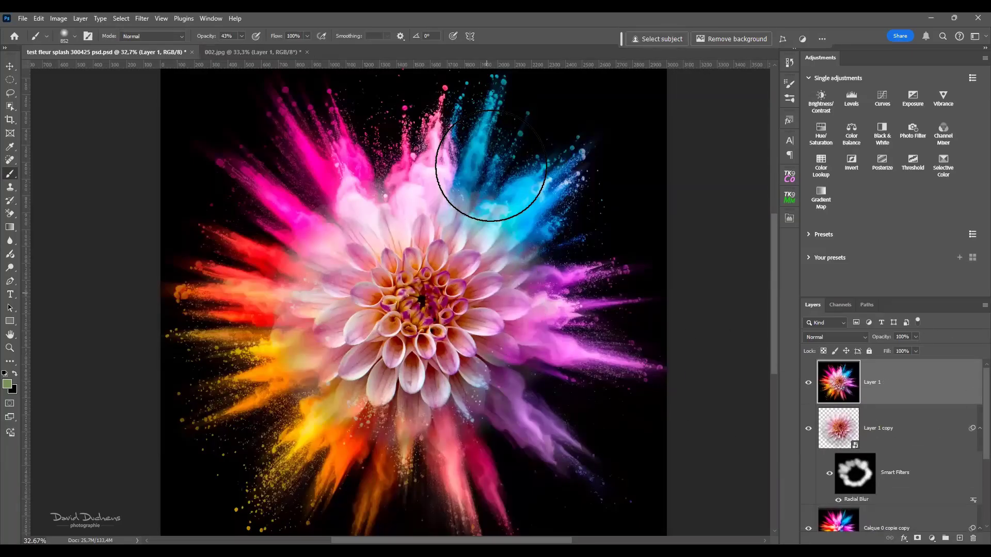
key("ctrl+shift+a")
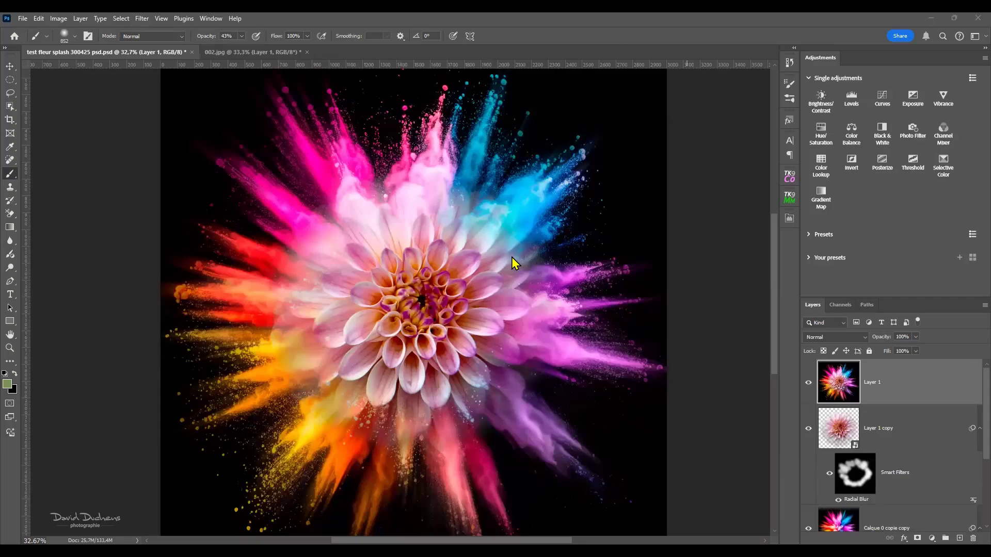
scroll(348, 302, "down", 2)
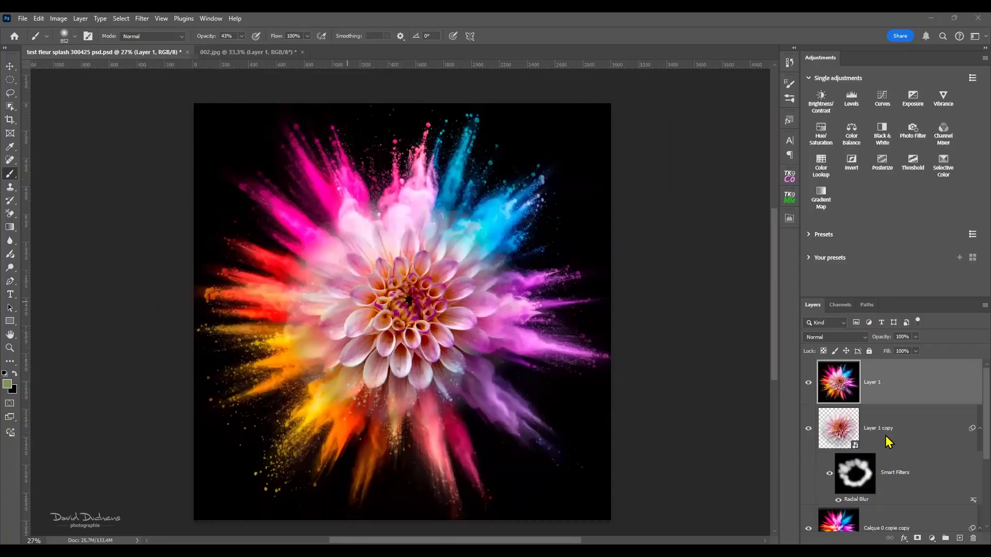
Duplicate the stamped Layer 1 and convert the duplicate to a smart object
left_click(902, 389)
key("ctrl+j")
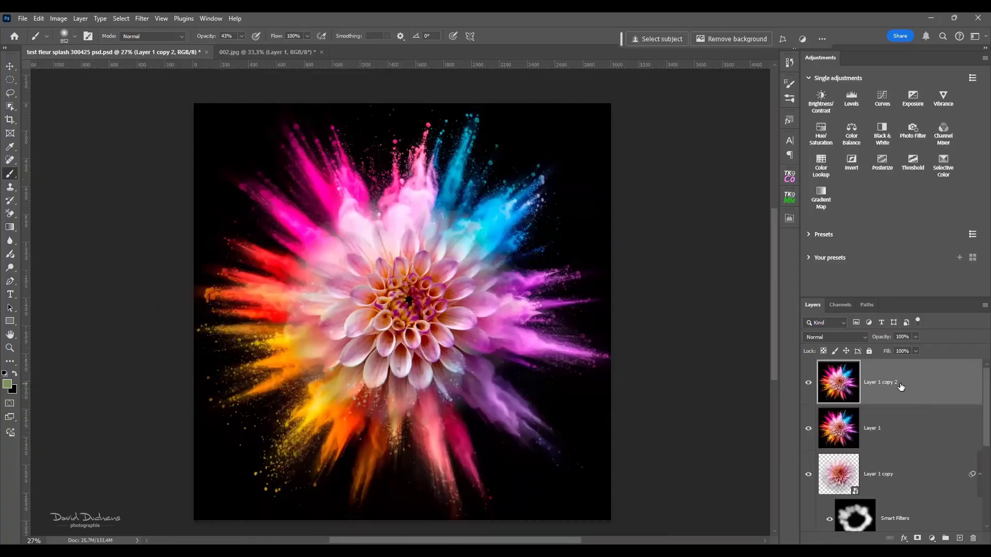
right_click(897, 373)
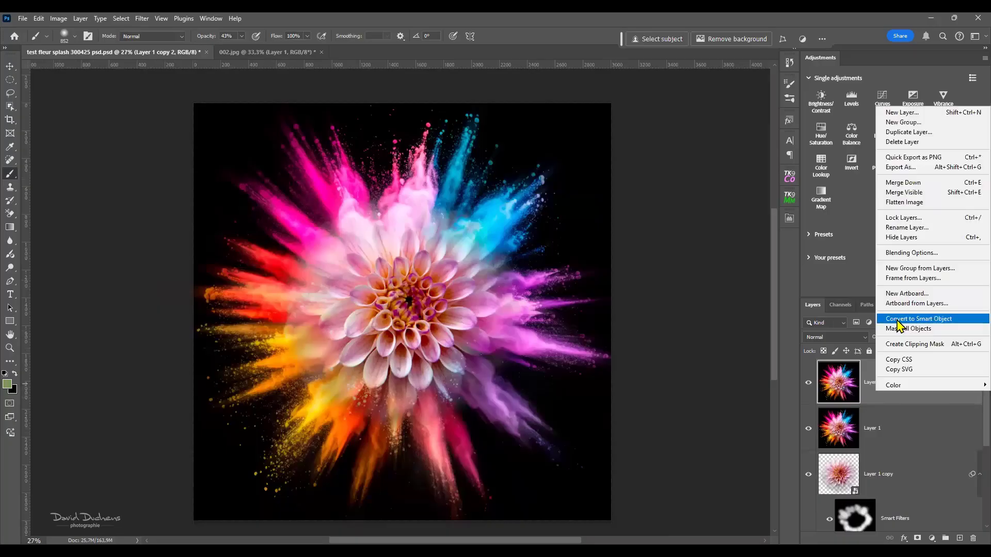
left_click(901, 317)
scroll(304, 190, "down", 1)
scroll(309, 190, "up", 1)
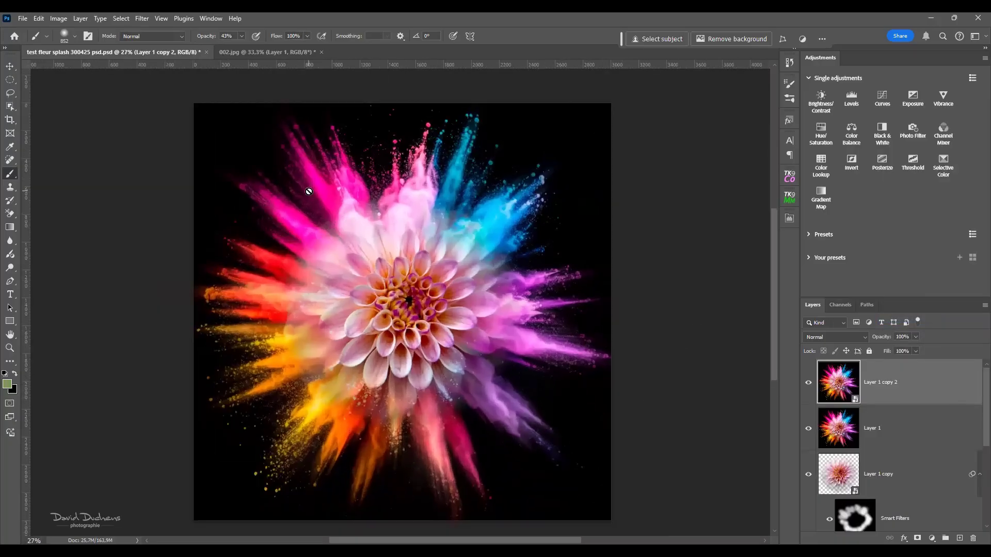
Start a Path Blur on Layer 1 copy 2 and shape its path into an S-curve from the blue powder to the image's upper-right corner
left_click(10, 93)
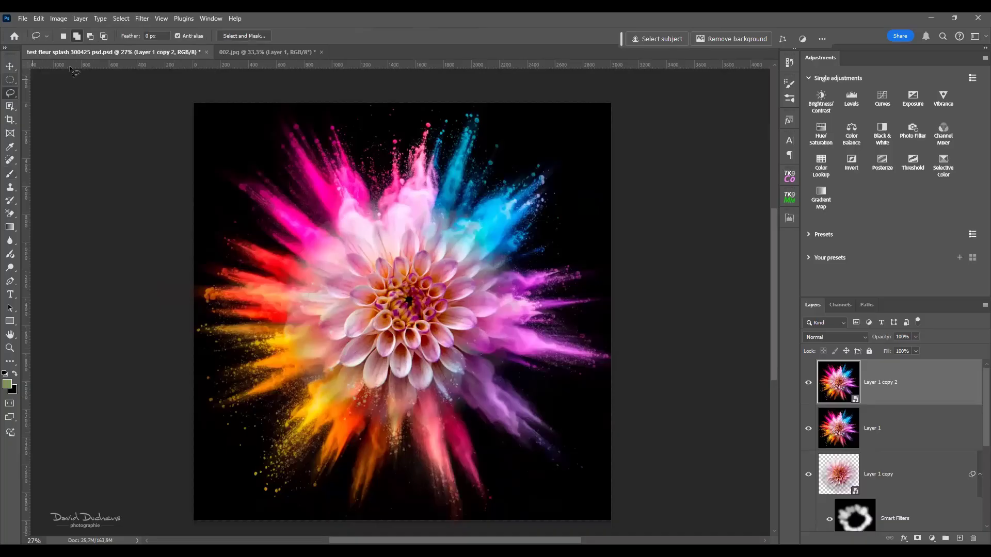
left_click(138, 18)
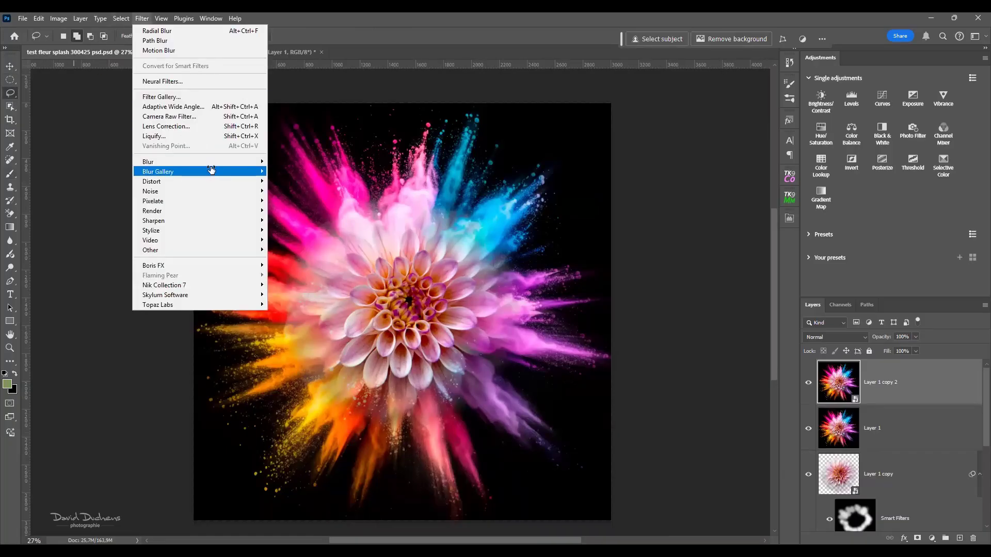
mouse_move(213, 171)
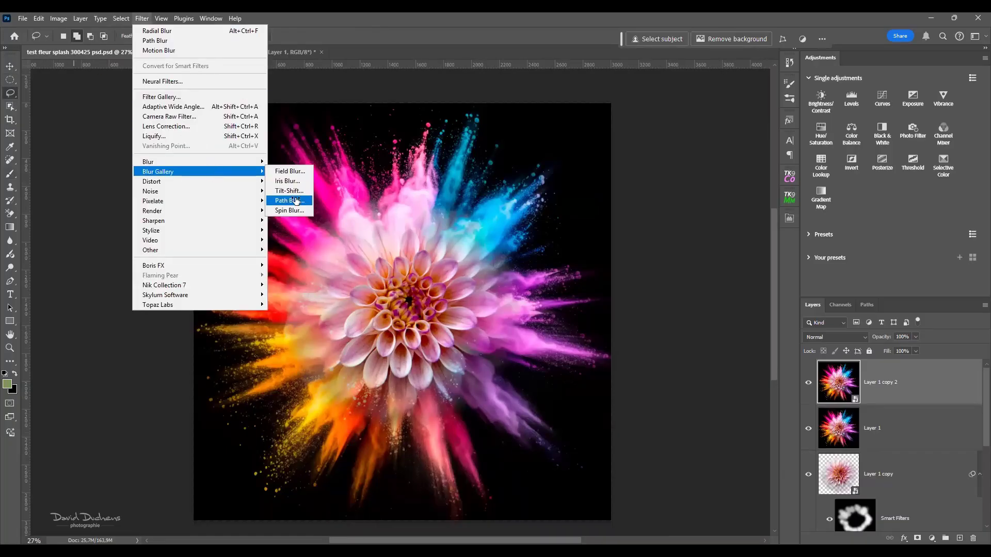
left_click(289, 200)
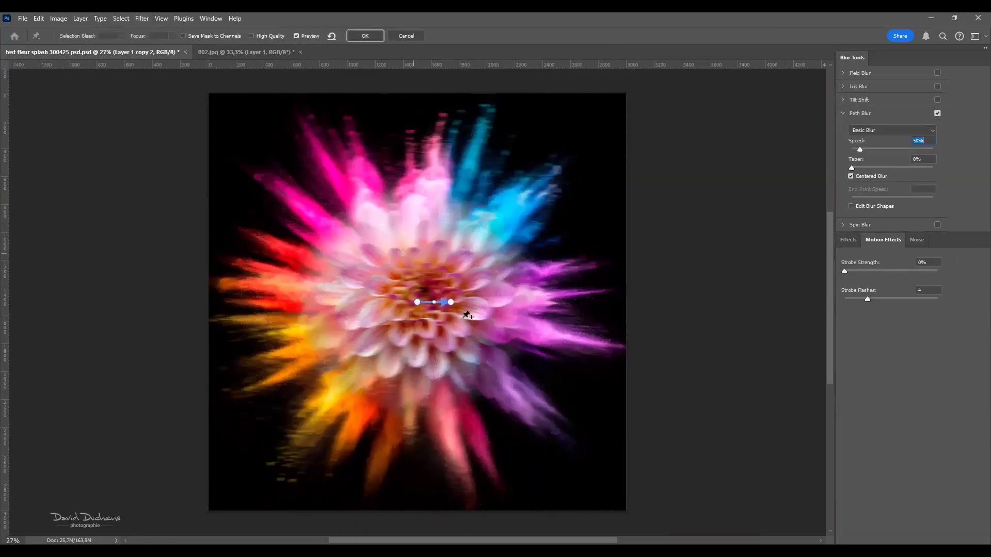
left_click_drag(451, 302, 616, 109)
left_click_drag(417, 303, 482, 234)
left_click_drag(550, 173, 536, 157)
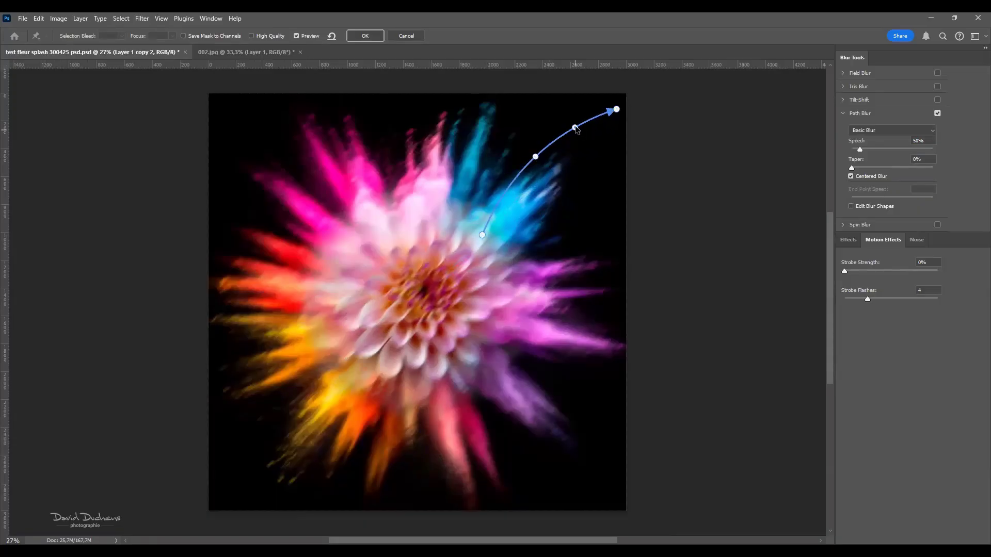
left_click_drag(578, 133, 584, 146)
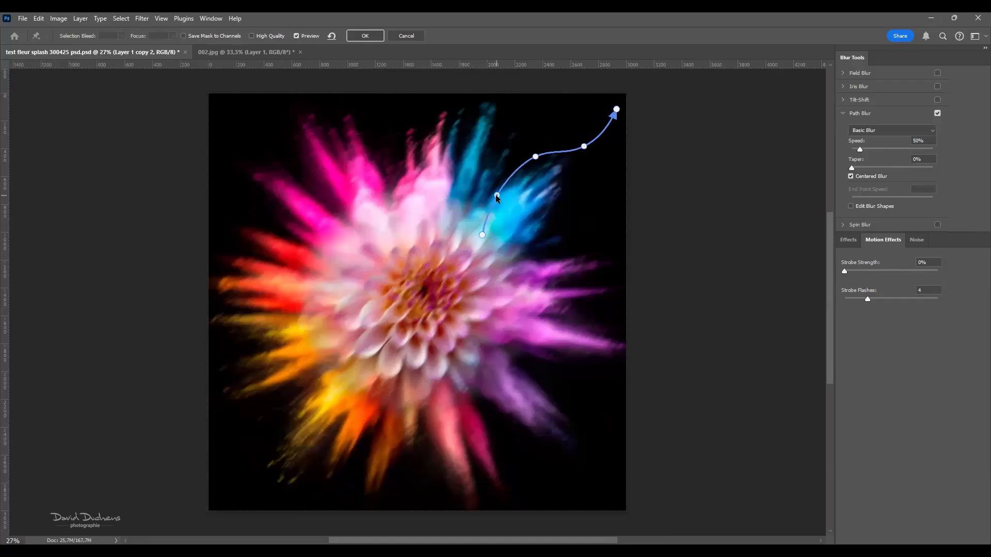
left_click_drag(496, 194, 512, 206)
Add a second blur path from the flower through the pink powder to the image's upper-left corner and bend it into an S-curve
left_click_drag(345, 243, 228, 121)
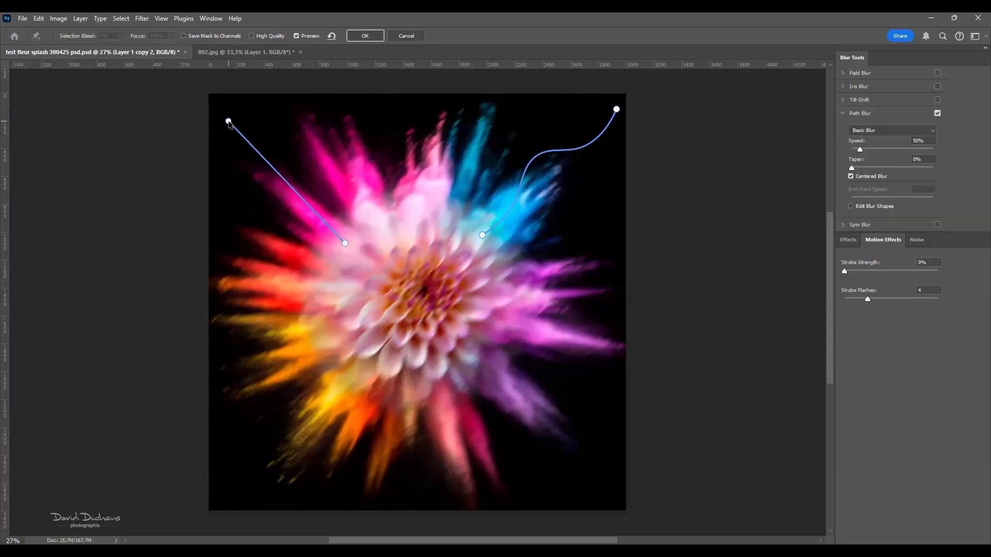
left_click(260, 153)
left_click_drag(259, 154, 277, 148)
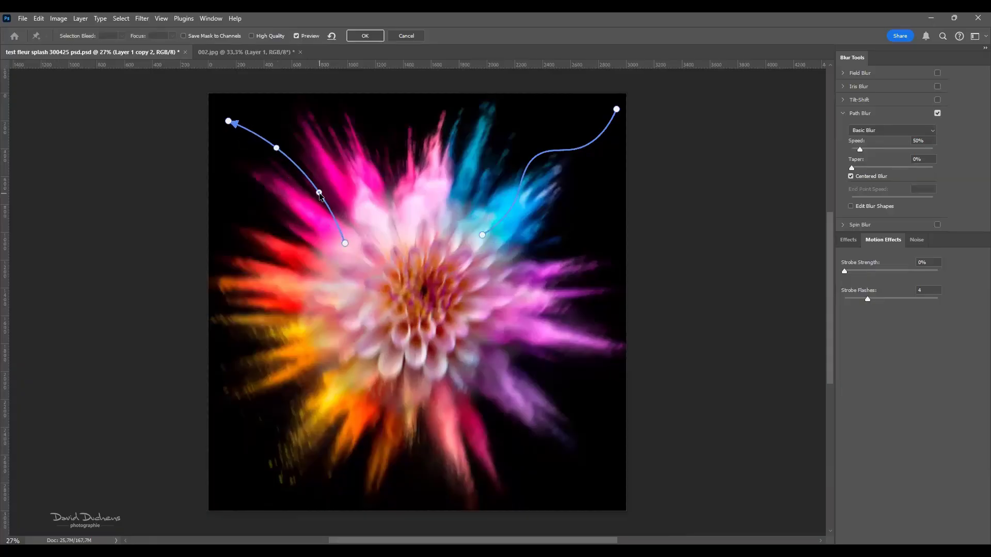
left_click_drag(320, 194, 299, 211)
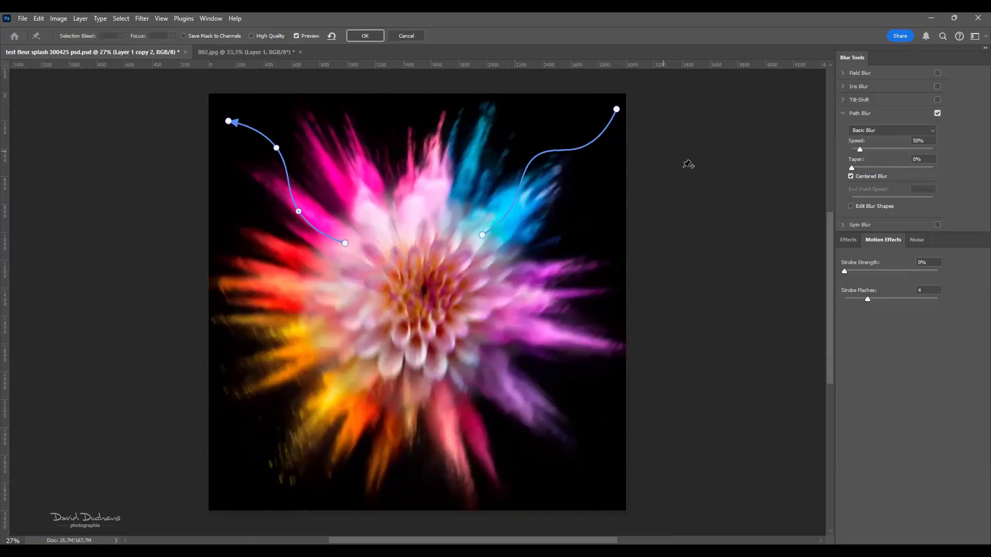
Add a third blur path from the flower along the yellow powder to the image's lower-left corner and bend it into an S-curve
left_click_drag(342, 350, 242, 465)
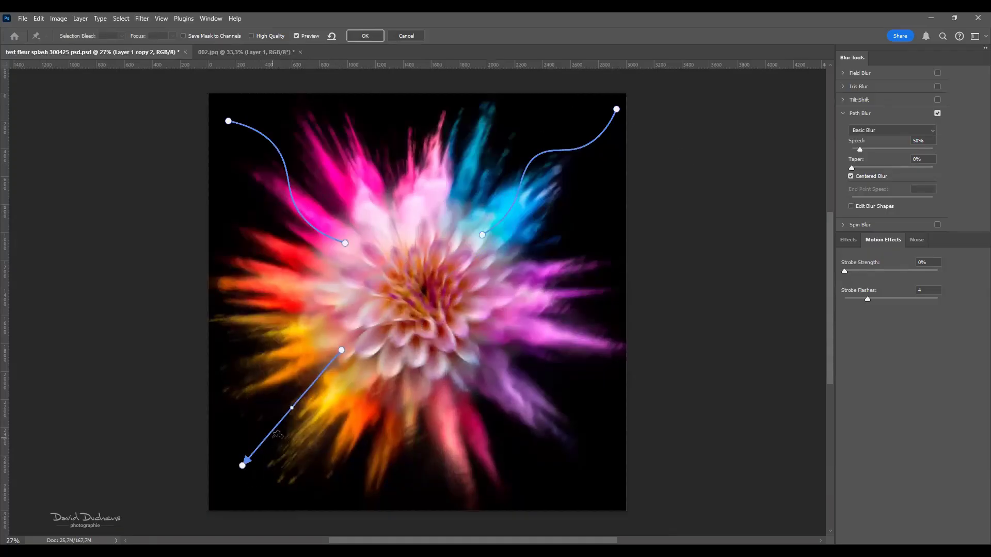
left_click_drag(269, 435, 278, 442)
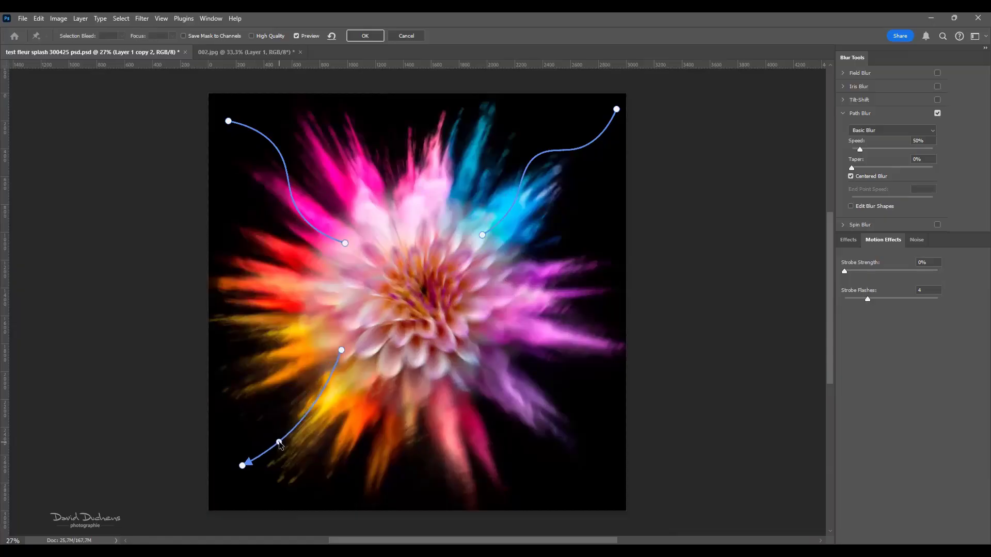
left_click_drag(321, 394, 311, 382)
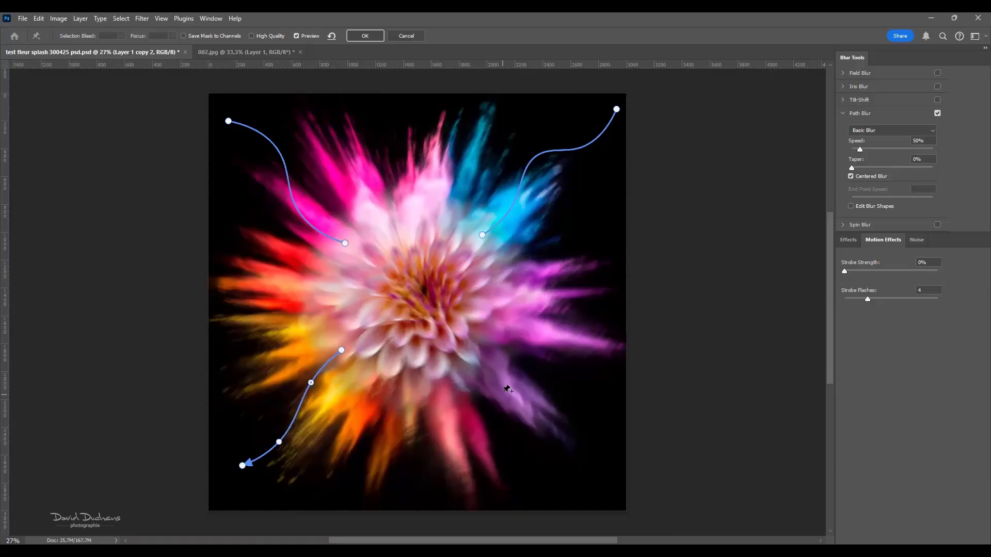
Add a fourth blur path from the flower past the purple powder to the image's lower-right corner and bend it into an S-curve
left_click_drag(493, 369, 605, 505)
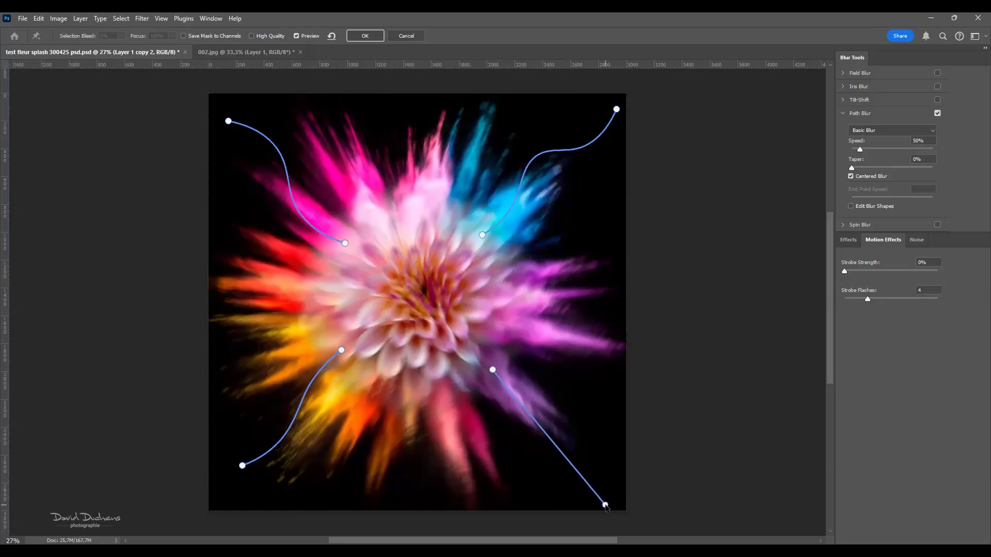
left_click(575, 468)
left_click_drag(574, 468, 587, 464)
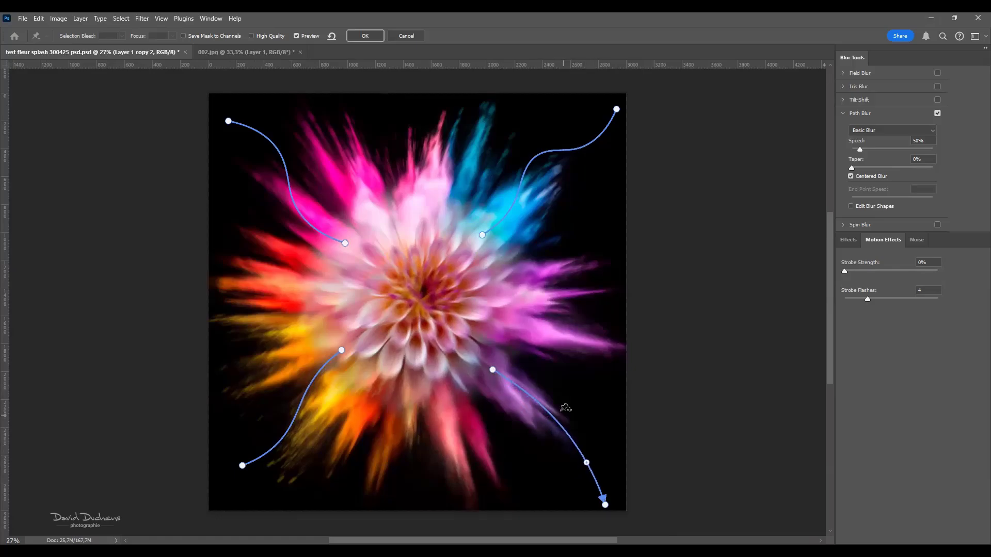
left_click_drag(533, 398, 512, 409)
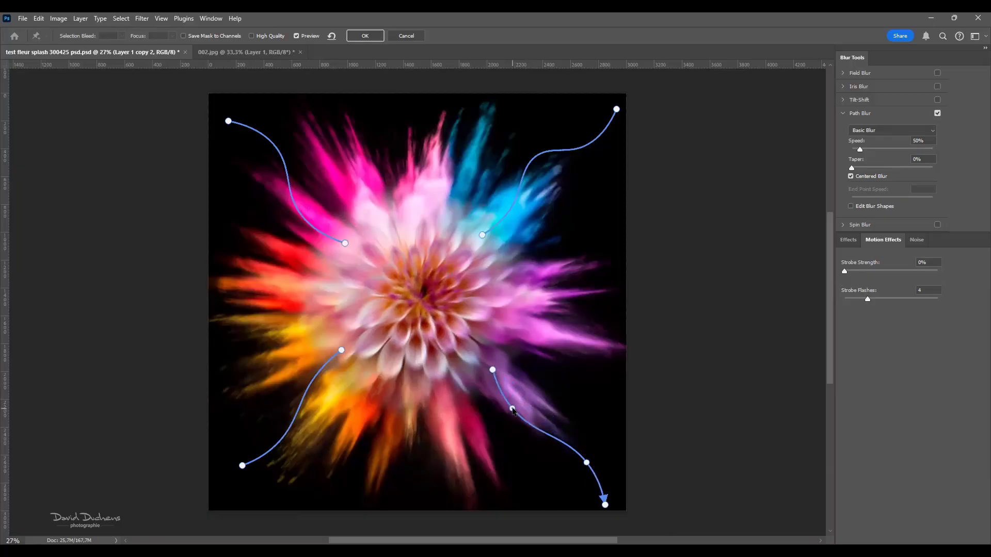
Set the Path Blur speed to 261% and apply the filter
left_click_drag(860, 149, 897, 151)
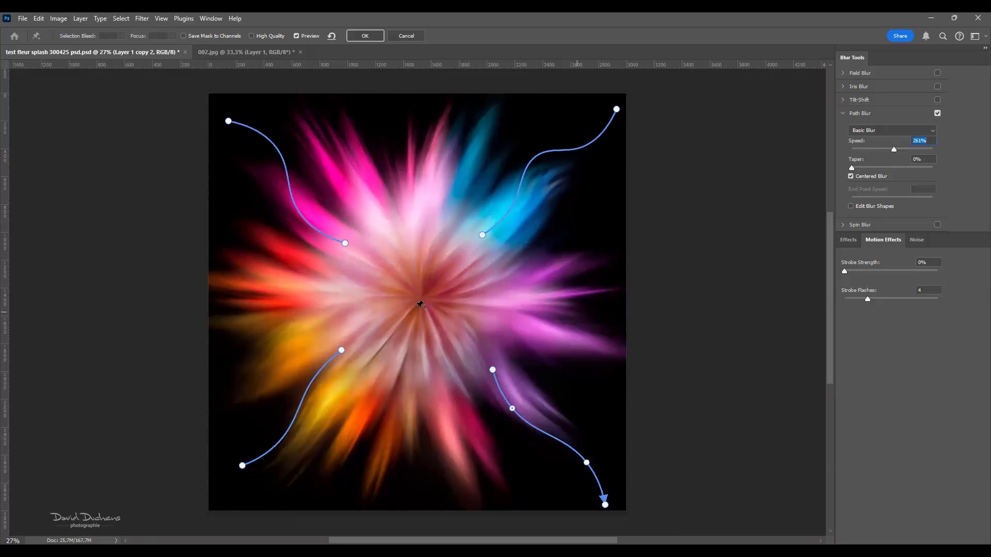
key("Return")
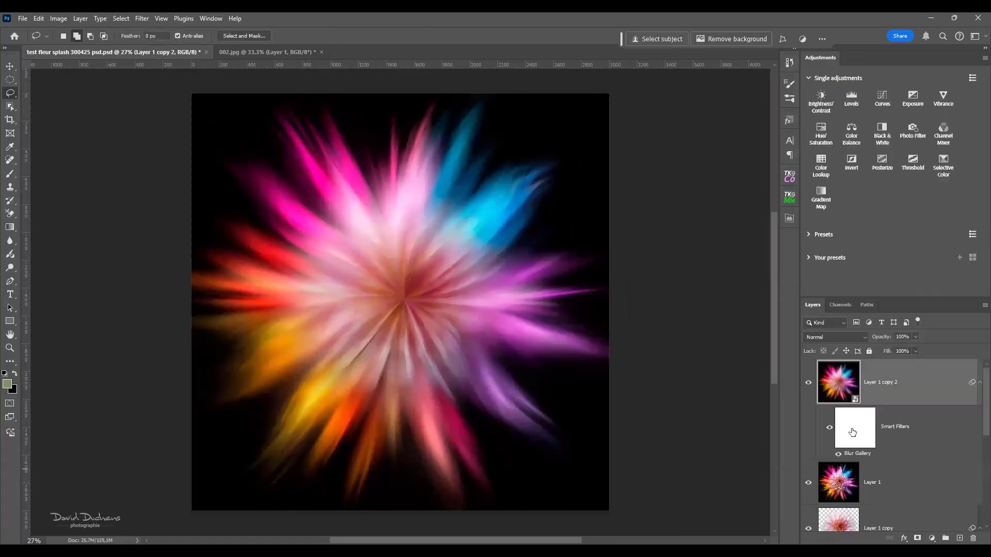
Paint black on the filter mask of Layer 1 copy 2 over the flower's centre with a soft 1933 px brush at 43% opacity
left_click(852, 432)
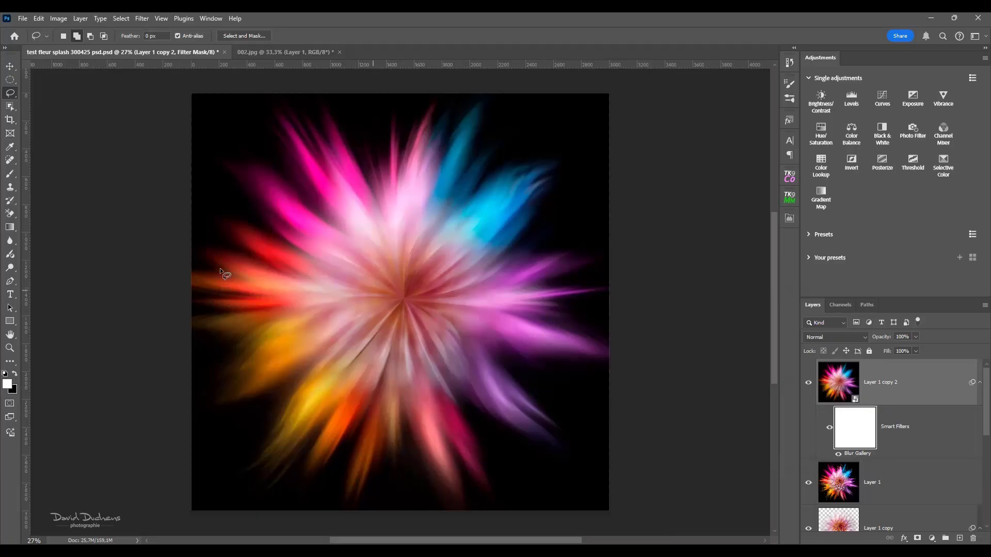
left_click(10, 174)
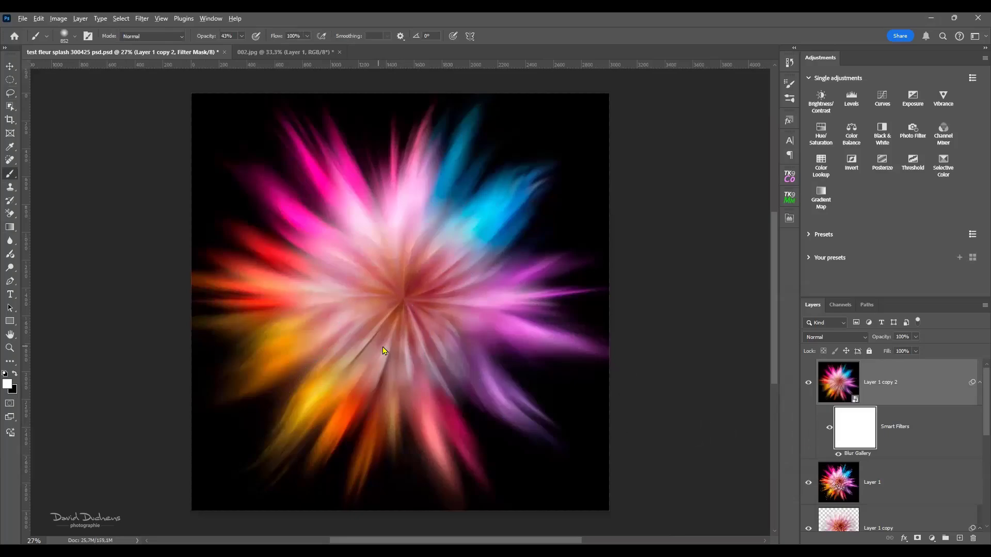
left_click_drag(437, 351, 413, 333)
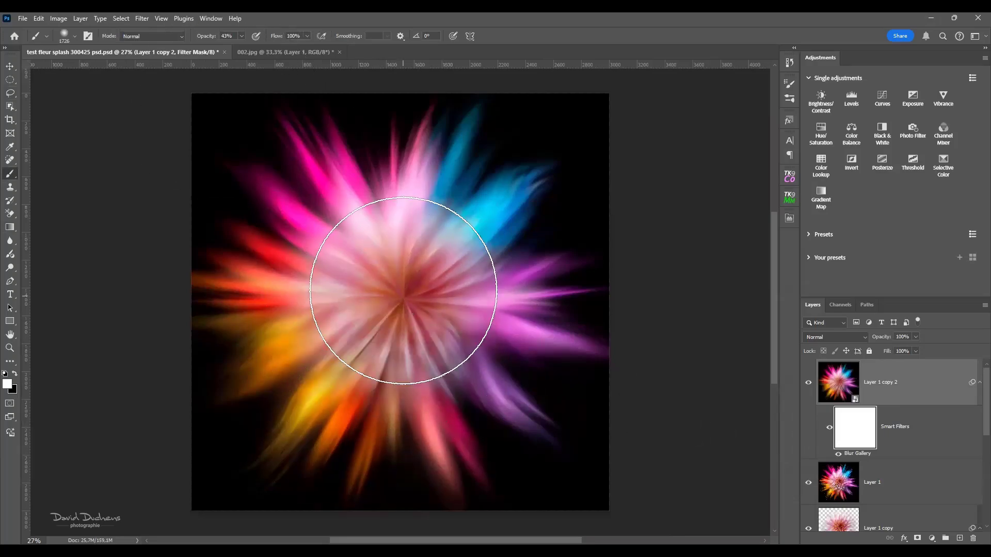
key("x")
mouse_move(389, 281)
left_mouse_down()
mouse_move(413, 303)
mouse_move(421, 292)
mouse_move(407, 320)
left_mouse_up()
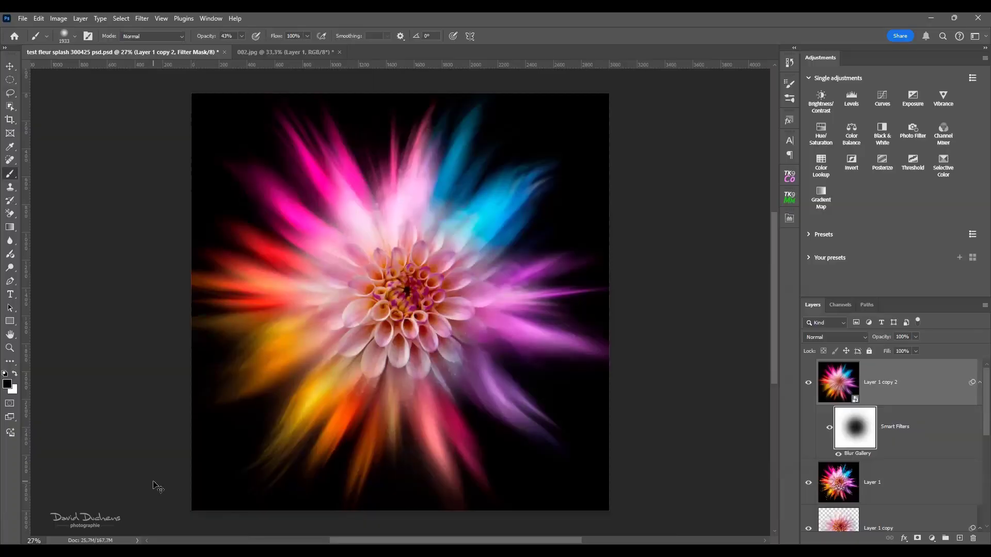
Undo the last black strokes on the filter mask and reduce the brush size to 771 px
key("ctrl+z")
key("ctrl+z")
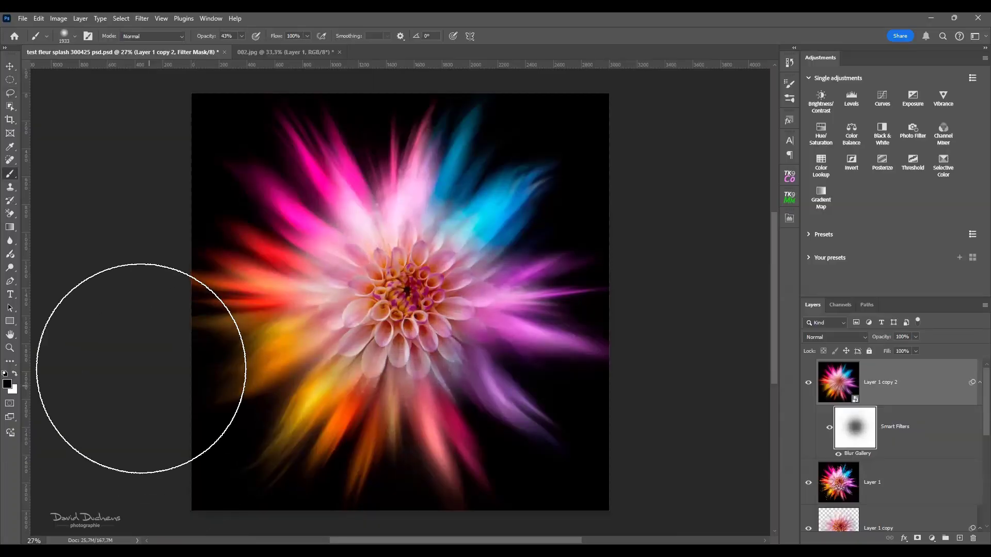
mouse_move(301, 398)
left_mouse_down()
mouse_move(221, 416)
mouse_move(212, 406)
left_mouse_up()
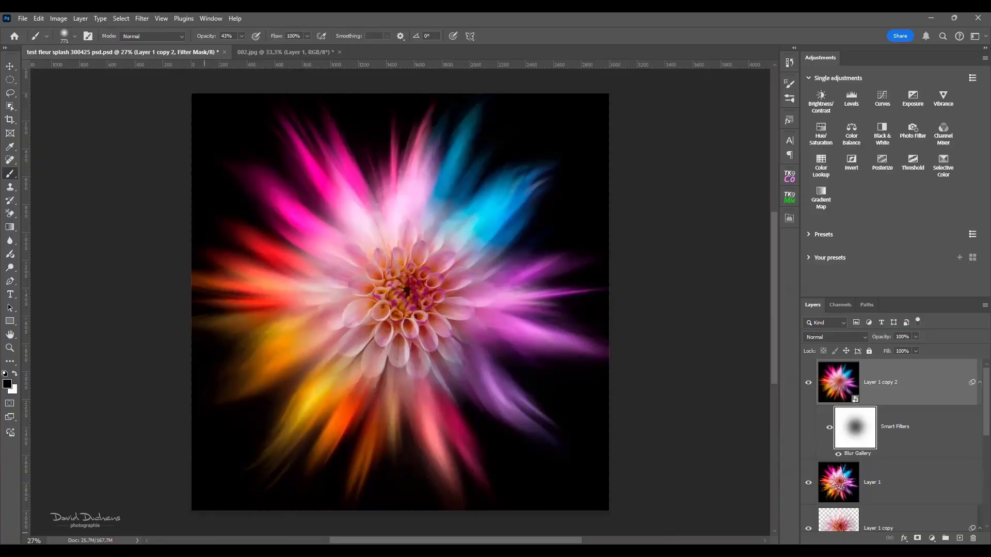
Add a Hue/Saturation adjustment layer above Layer 1 copy 2 with the master Hue set to -166
left_click(892, 402)
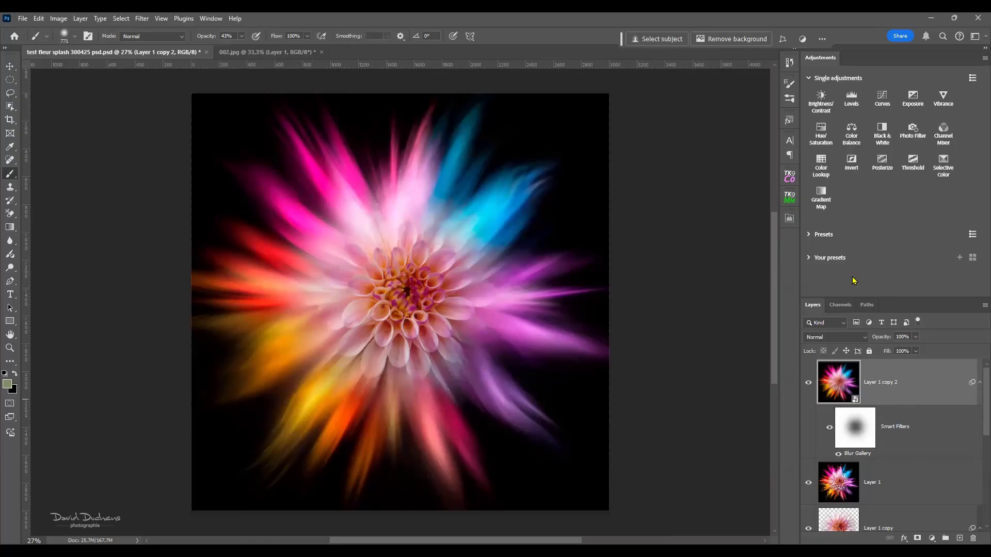
left_click(819, 135)
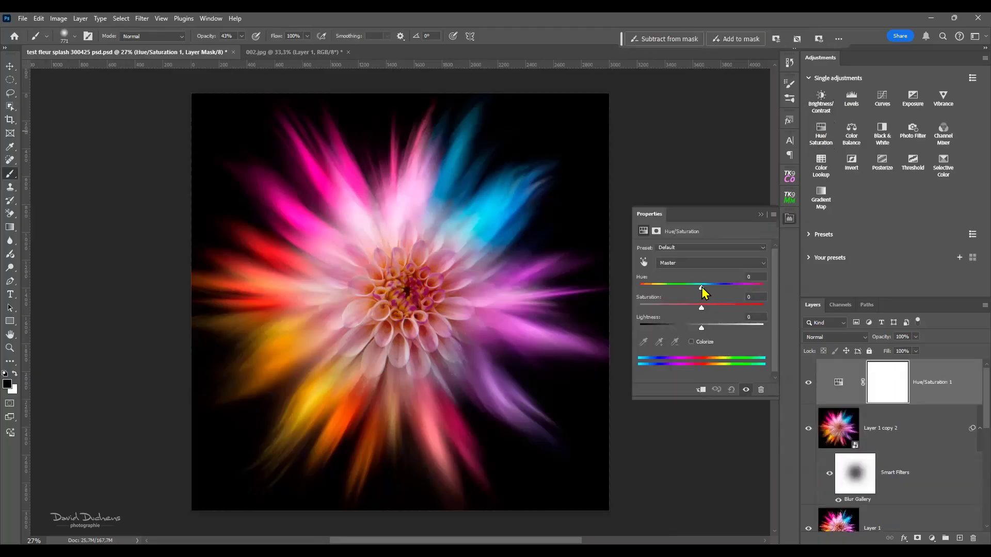
left_click_drag(701, 289, 650, 290)
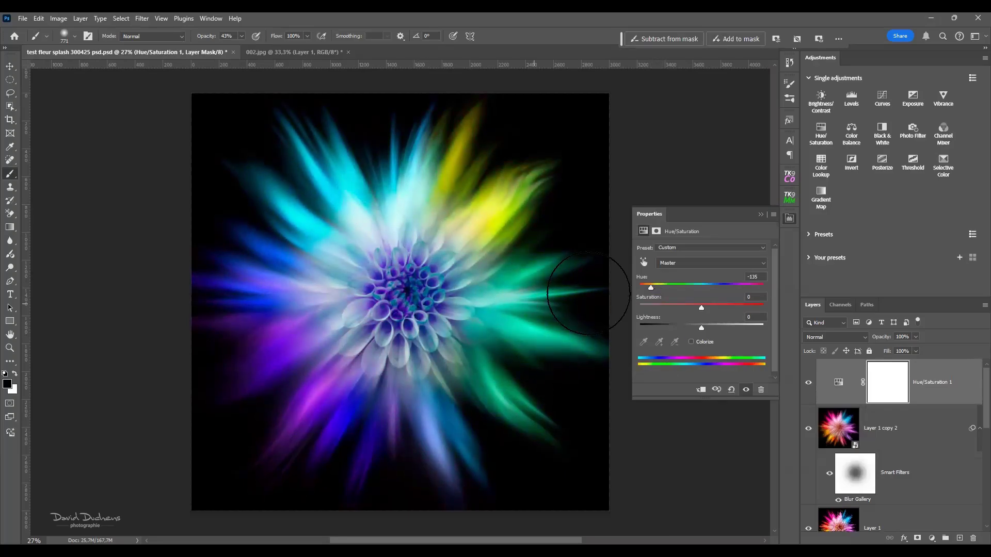
left_click_drag(651, 288, 644, 288)
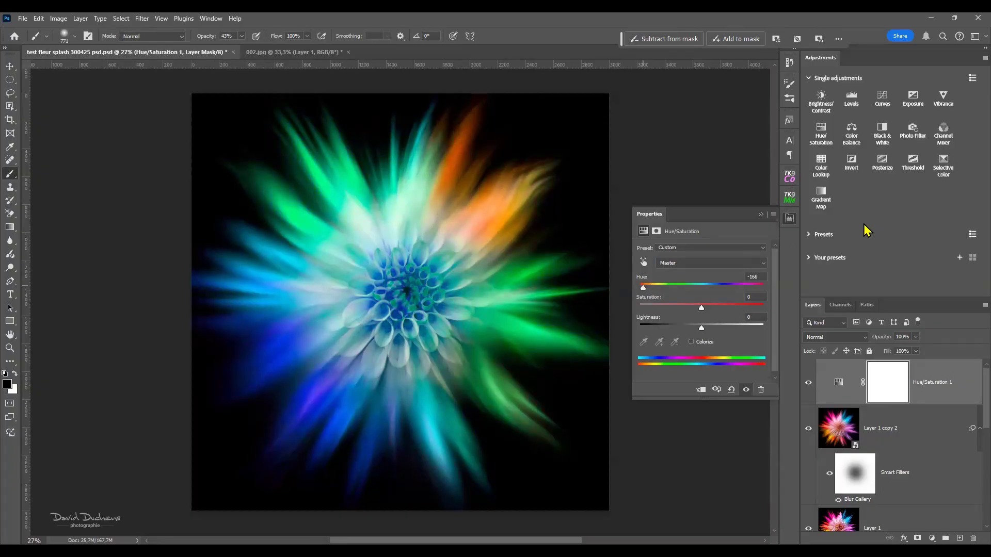
left_click(789, 219)
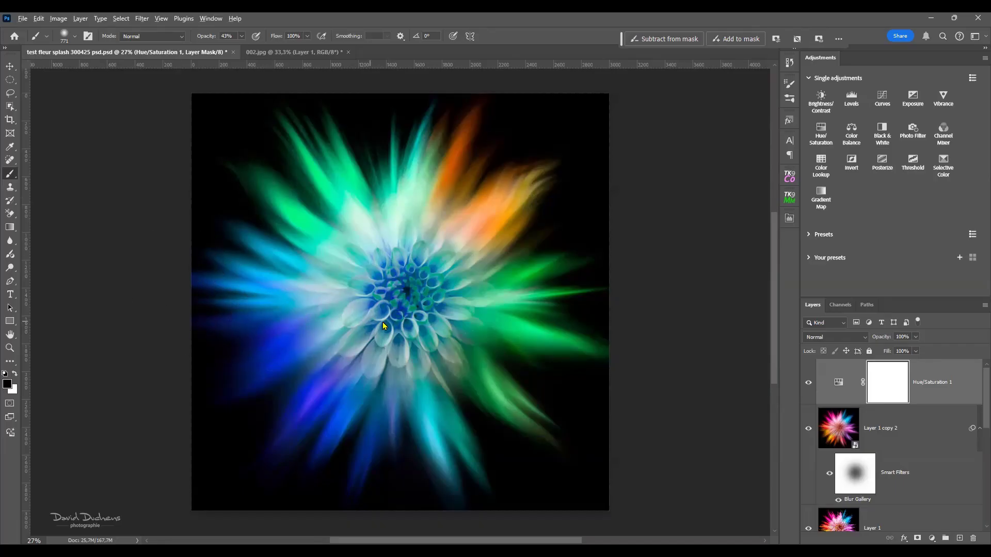
Paint black on the Hue/Saturation mask over the flower with a soft brush of about 1400 px at 43% opacity
mouse_move(382, 326)
left_mouse_down()
mouse_move(413, 298)
mouse_move(401, 292)
mouse_move(408, 283)
mouse_move(392, 309)
left_mouse_up()
left_click(402, 305)
left_click(402, 300)
left_click(402, 289)
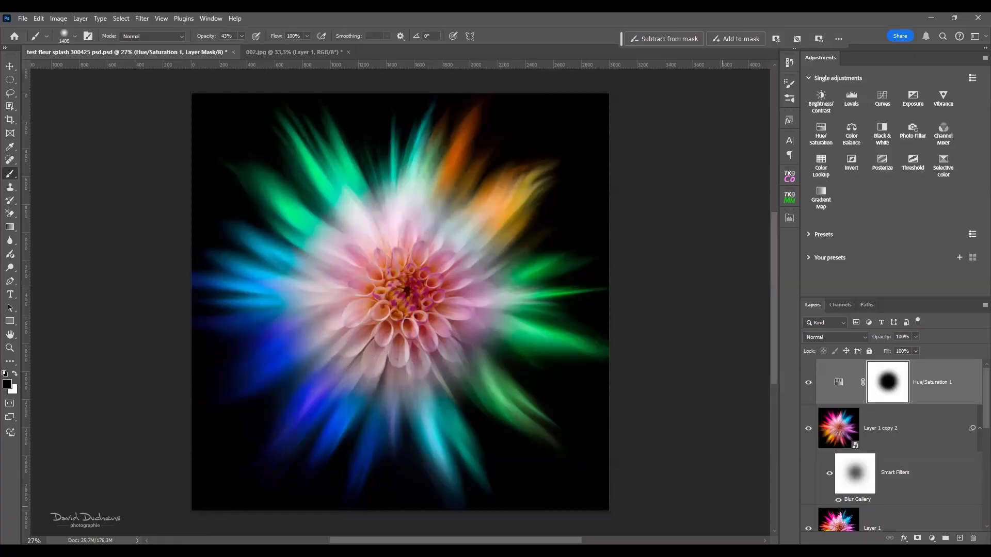
scroll(843, 430, "down", 5)
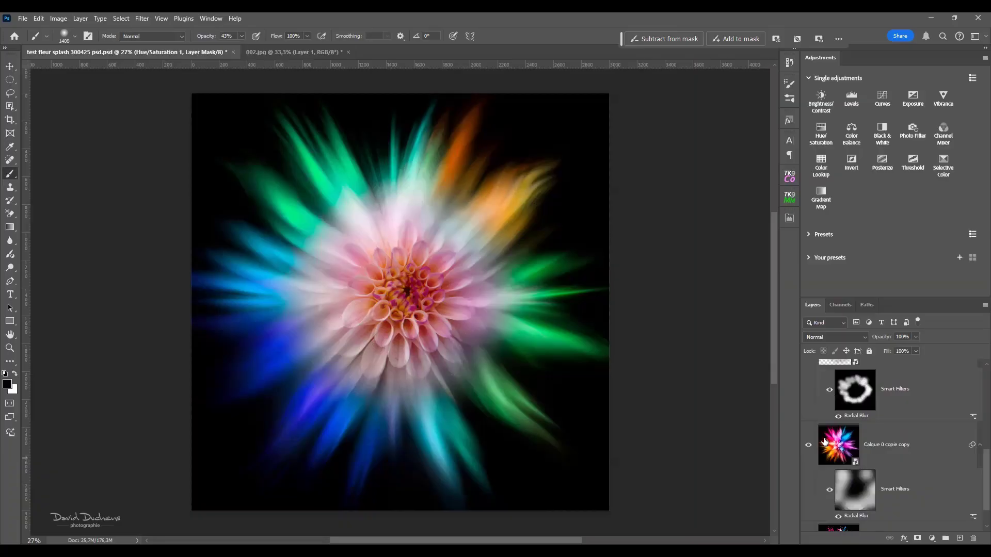